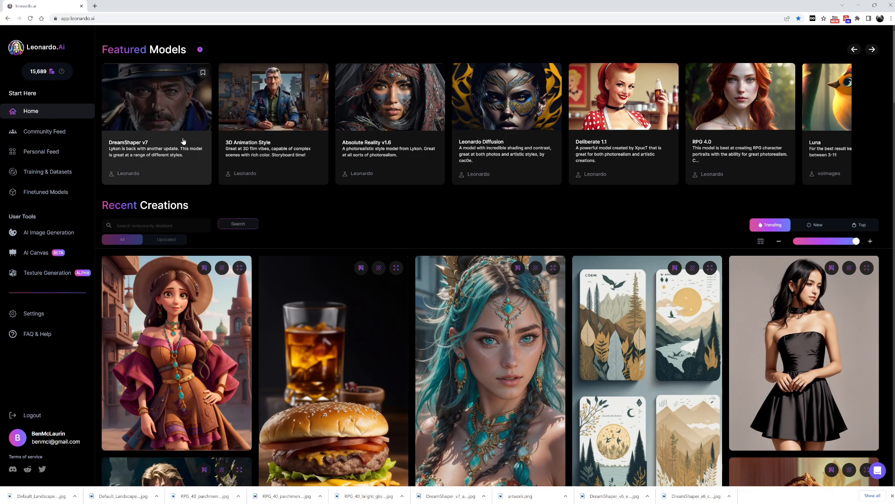
Open the DreamShaper v7 featured model and start image generation with it.
click(164, 154)
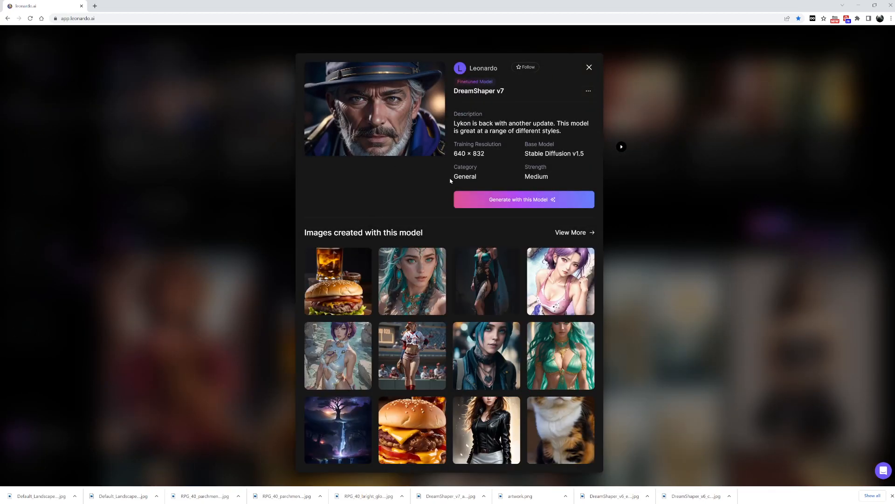
click(504, 199)
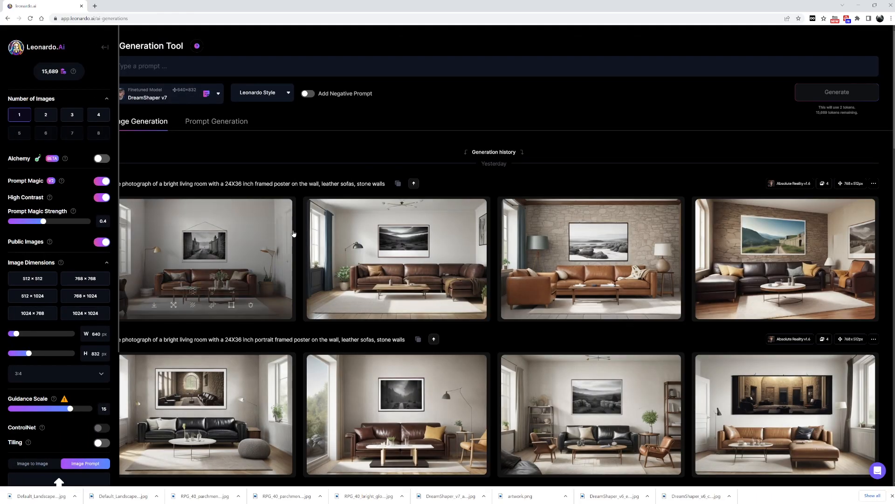
Browse the generation history and view the living room images with framed posters at full size.
scroll(426, 203, down, 5)
scroll(465, 232, down, 5)
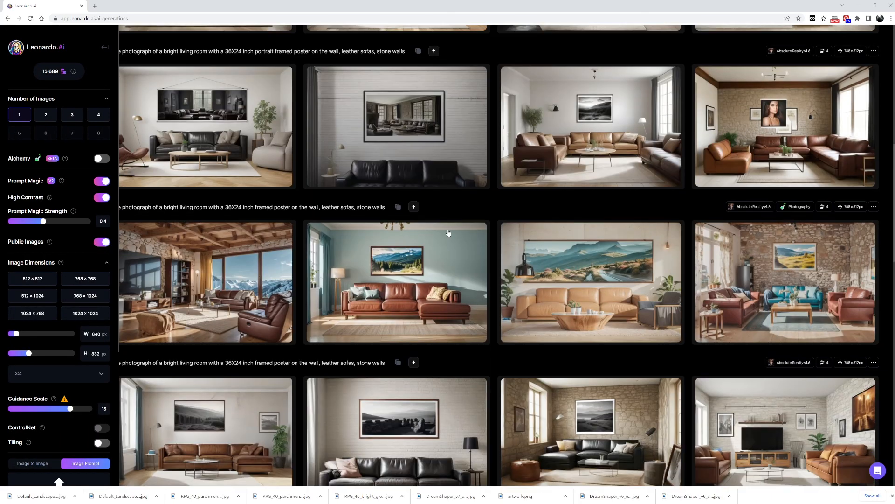
scroll(415, 225, up, 10)
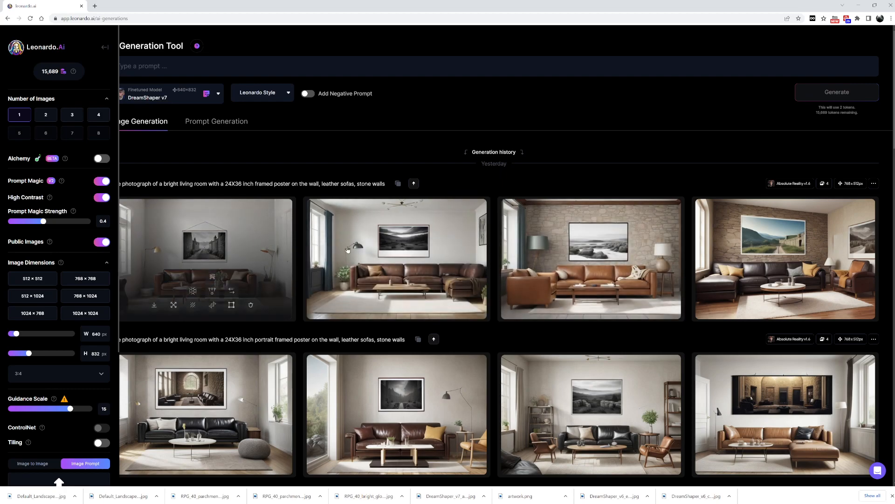
click(745, 242)
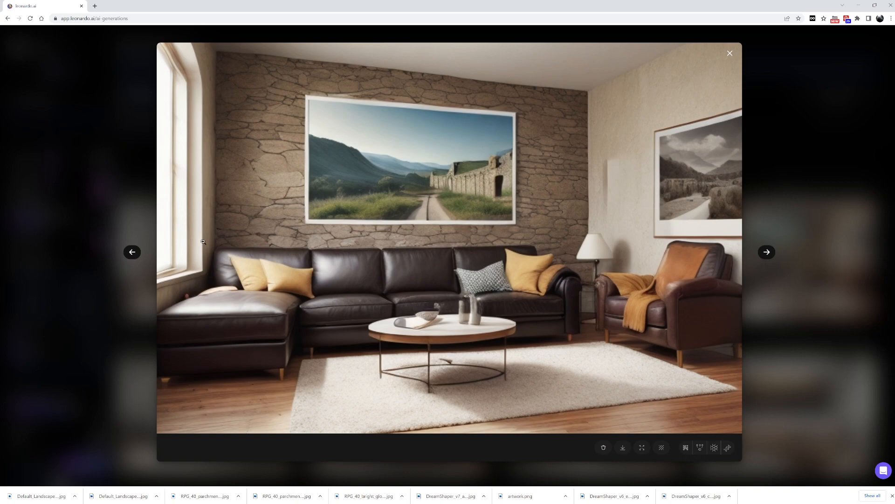
click(133, 252)
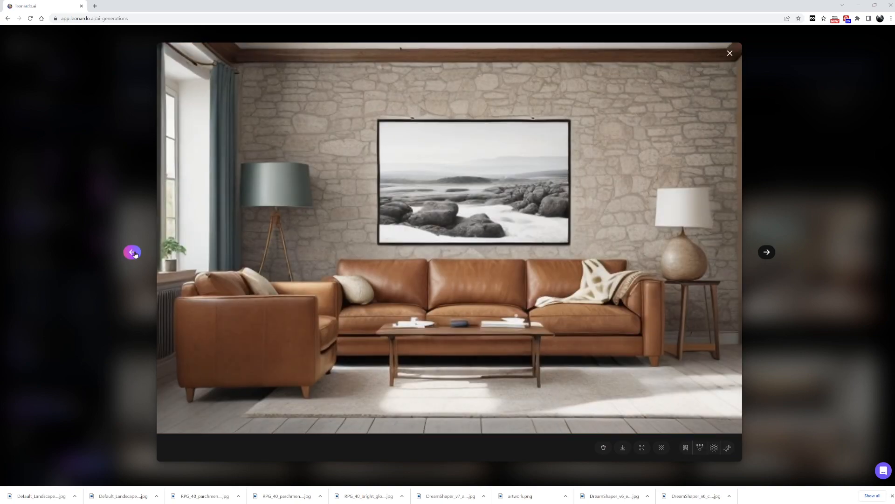
click(132, 252)
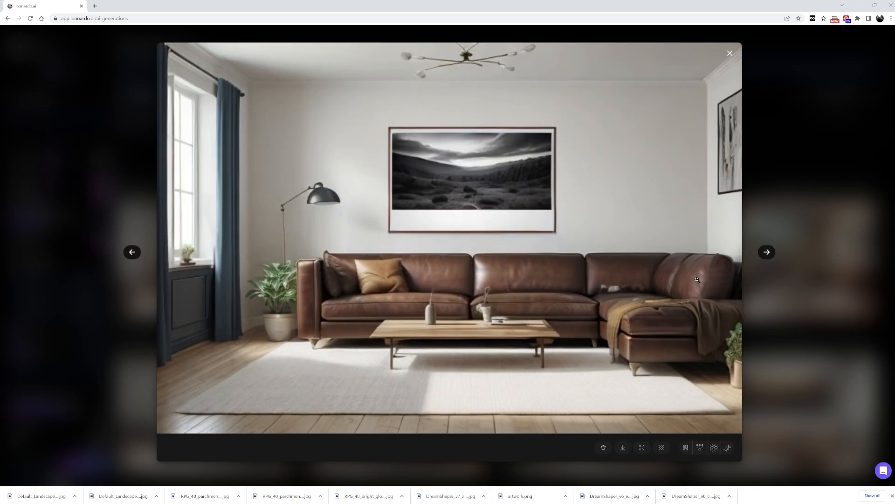
click(767, 252)
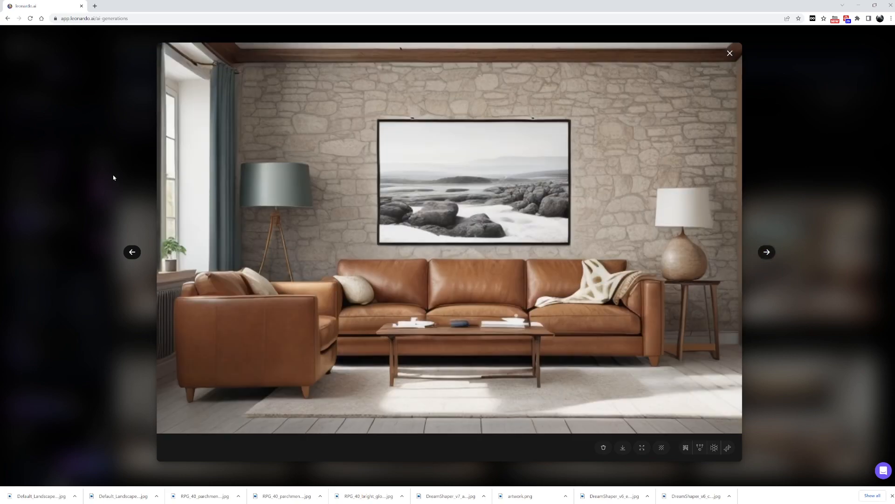
click(85, 186)
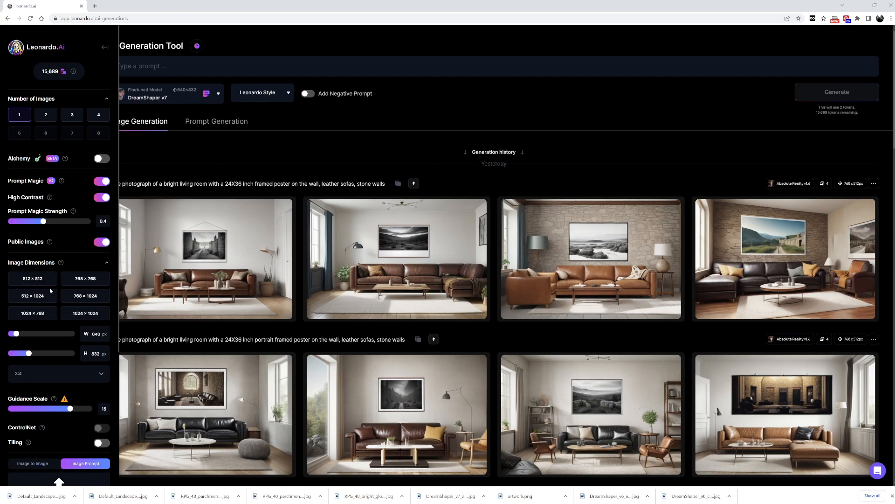
Set the image dimensions to 768 × 768 and generate an image from the prompt "explosion of multi colour dust flying in the air".
click(87, 282)
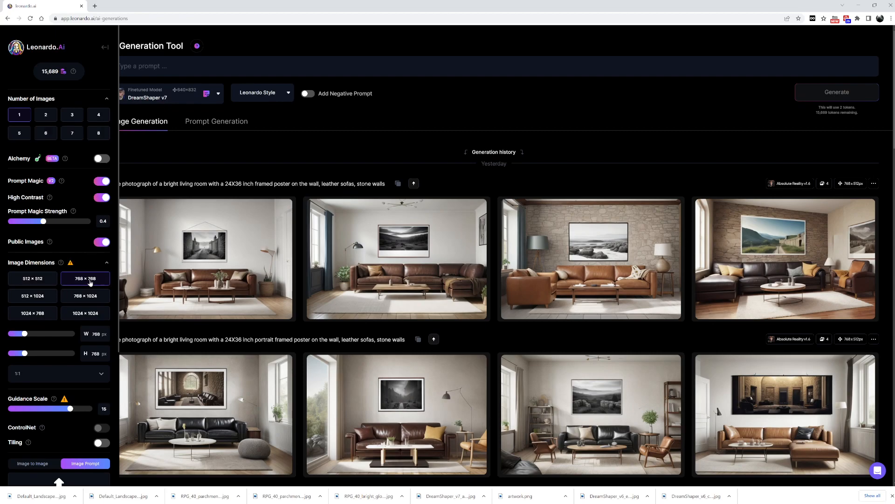
mouse_move(247, 299)
click(151, 66)
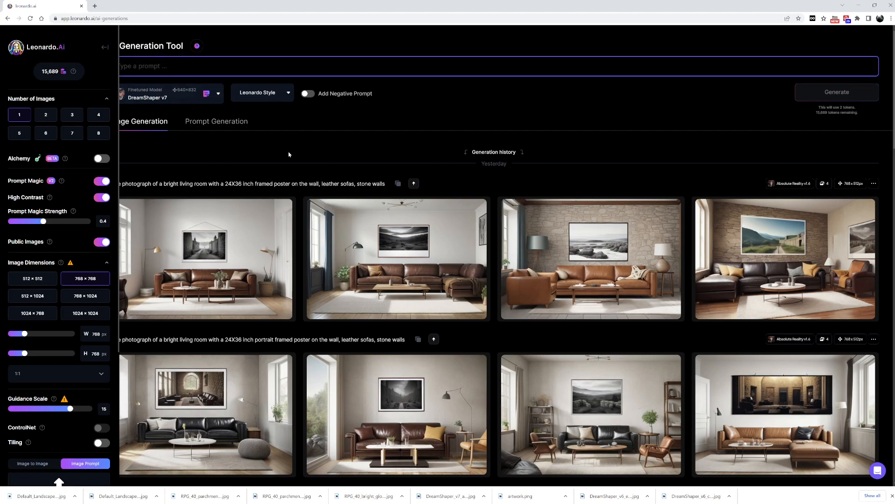
mouse_move(719, 236)
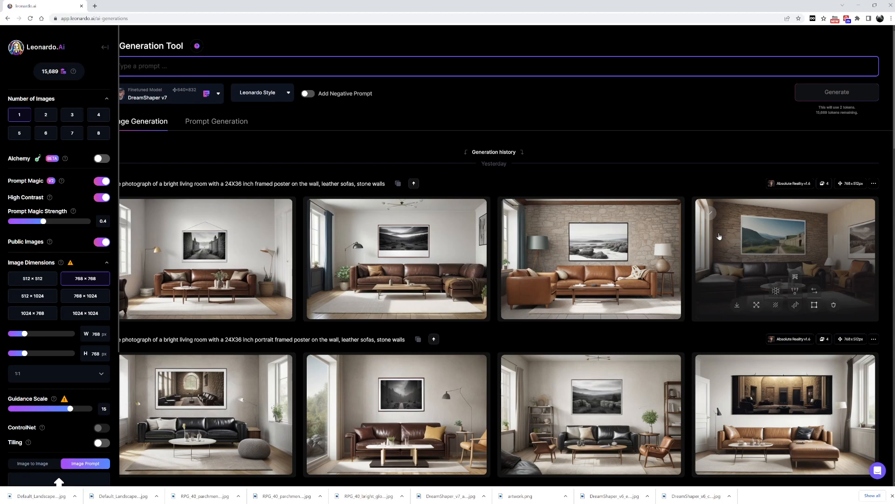
text(ex)
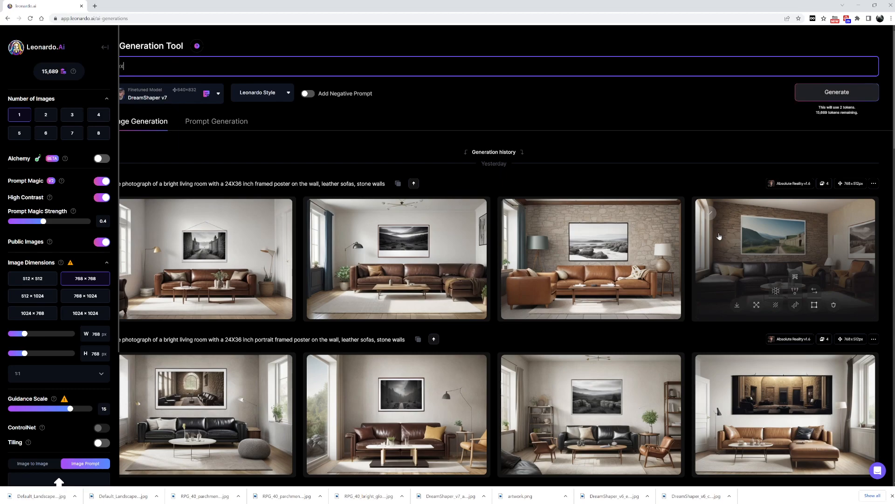
text(plosion of multi hue)
key(BackSpace)
key(BackSpace)
text(colour dust flying ion the)
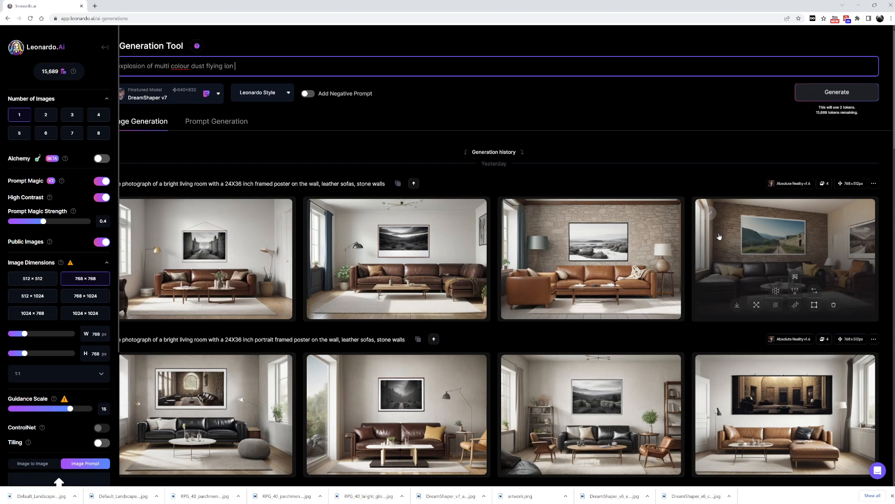
key(BackSpace)
key(BackSpace)
key(BackSpace)
text(n the a)
click(819, 96)
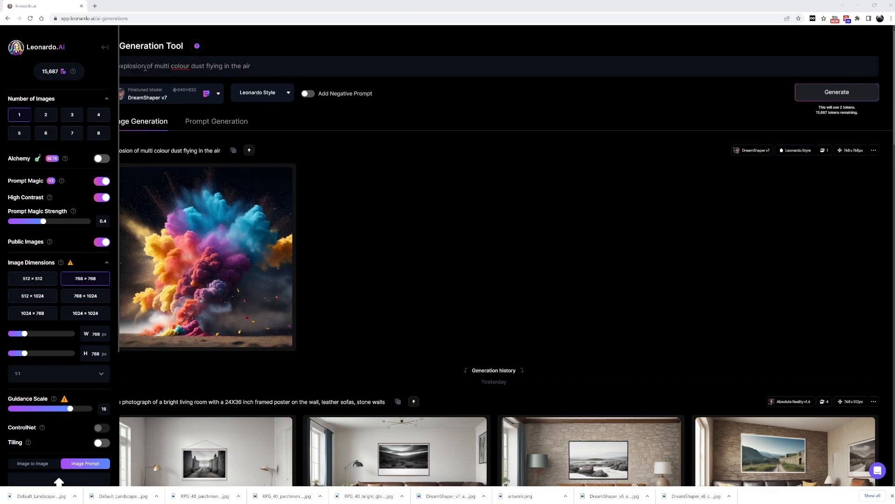
Generate a second image from the same explosion prompt and compare it with the first one.
drag(146, 68, 33, 73)
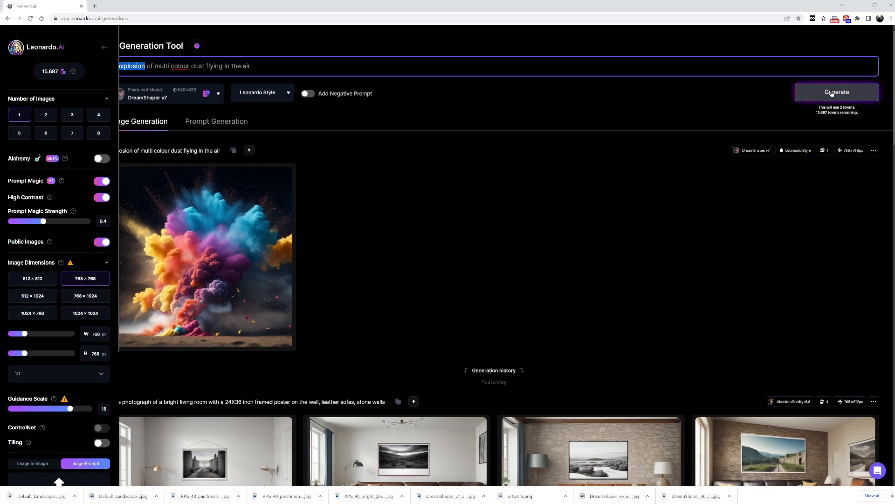
click(799, 97)
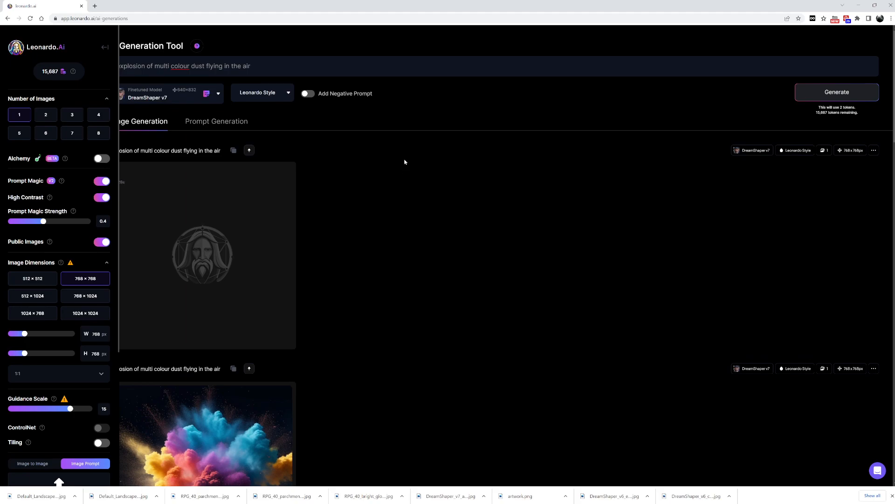
scroll(396, 163, down, 5)
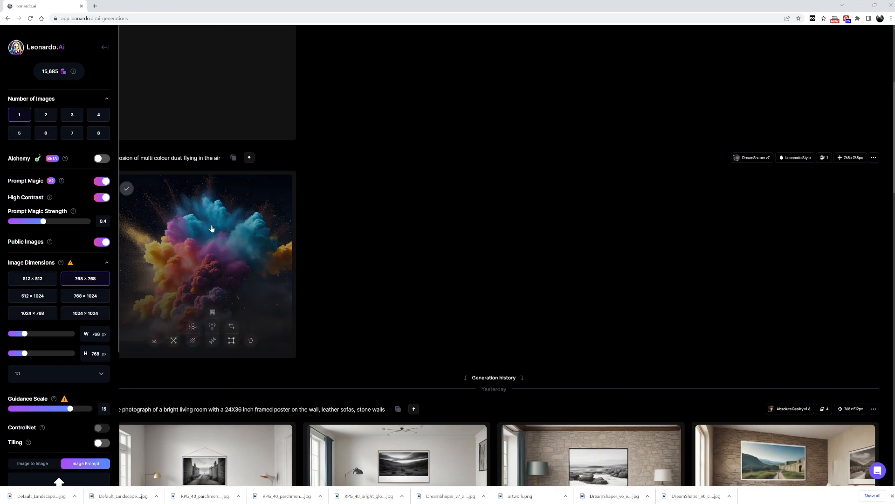
scroll(386, 182, up, 4)
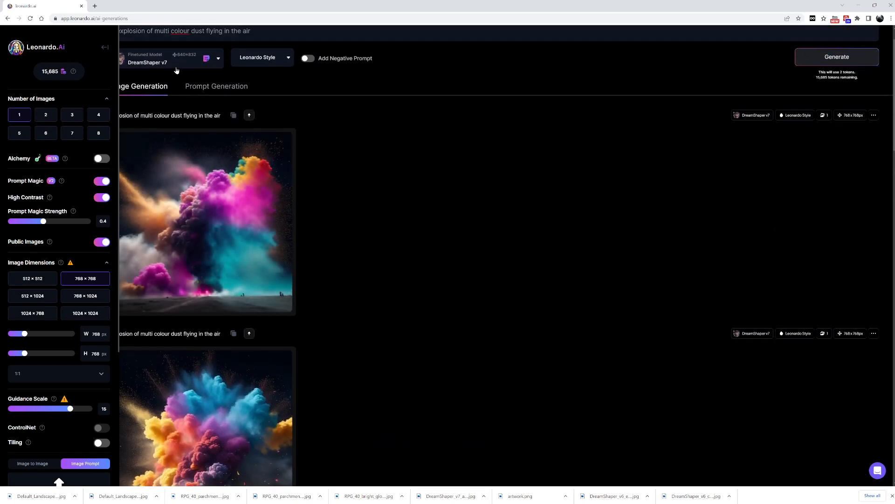
scroll(168, 66, up, 1)
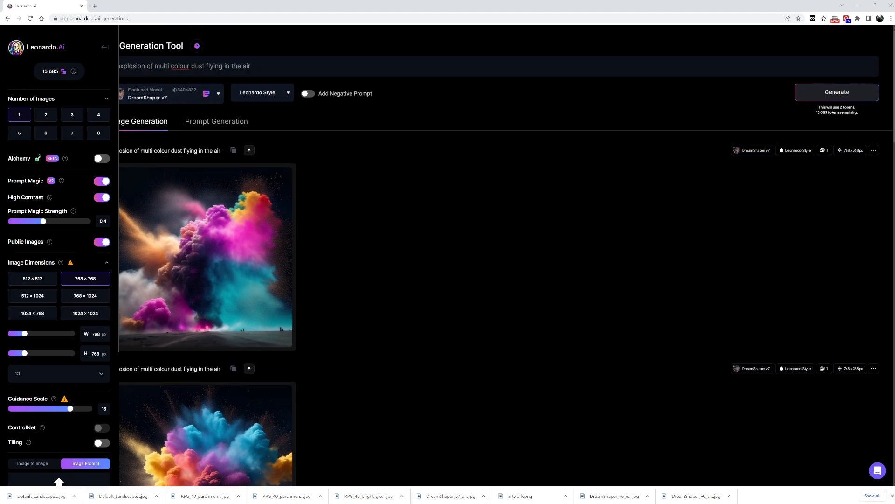
Change the prompt to "flying in the air is multi colour dust flying in the air on a black background" and generate an image.
drag(145, 66, 79, 70)
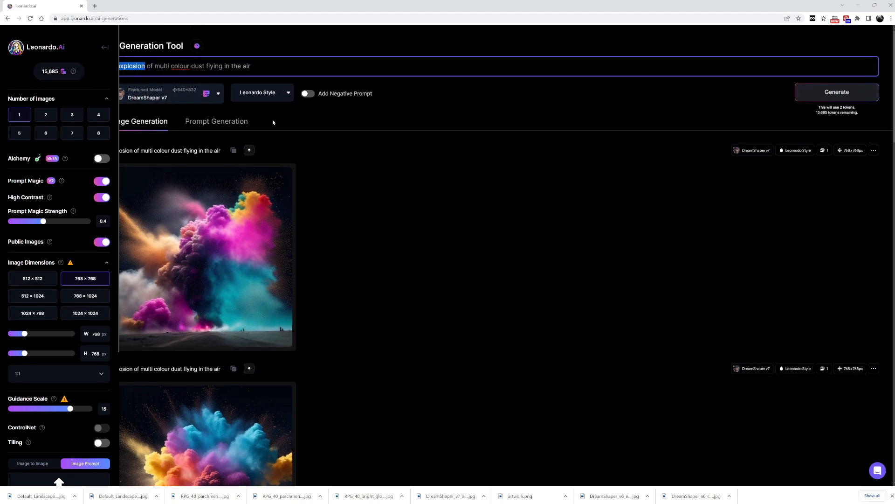
key(BackSpace)
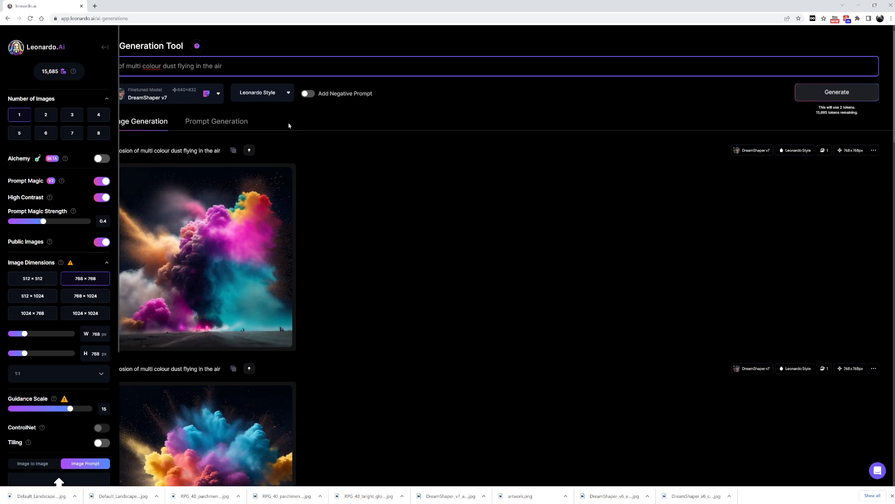
text(flying in the )
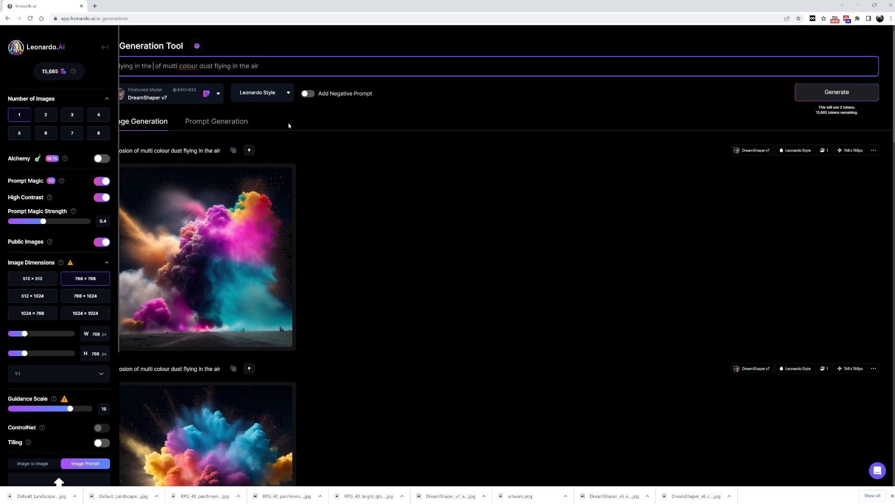
text(air)
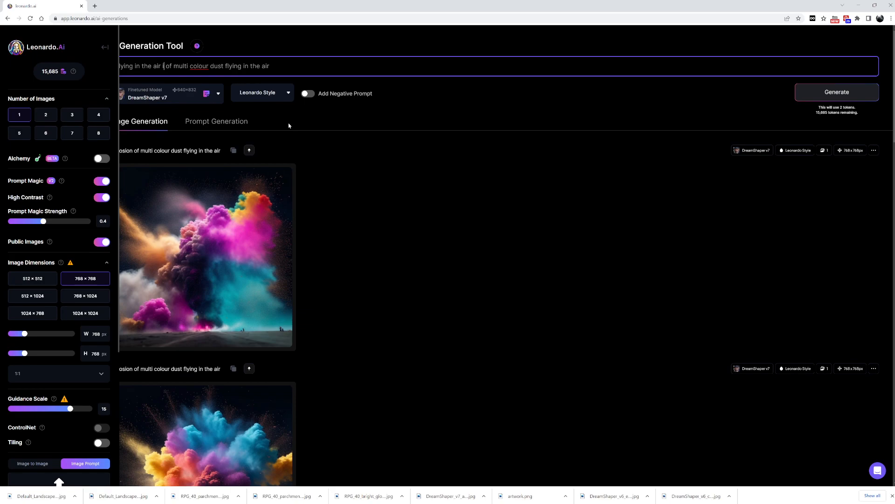
key(Delete)
key(Delete)
key(Delete)
text(is)
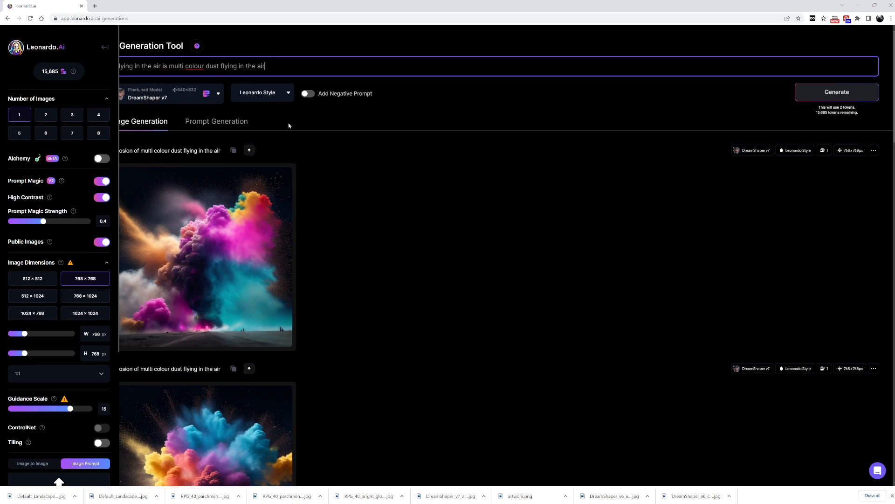
text(  on a black background)
click(798, 91)
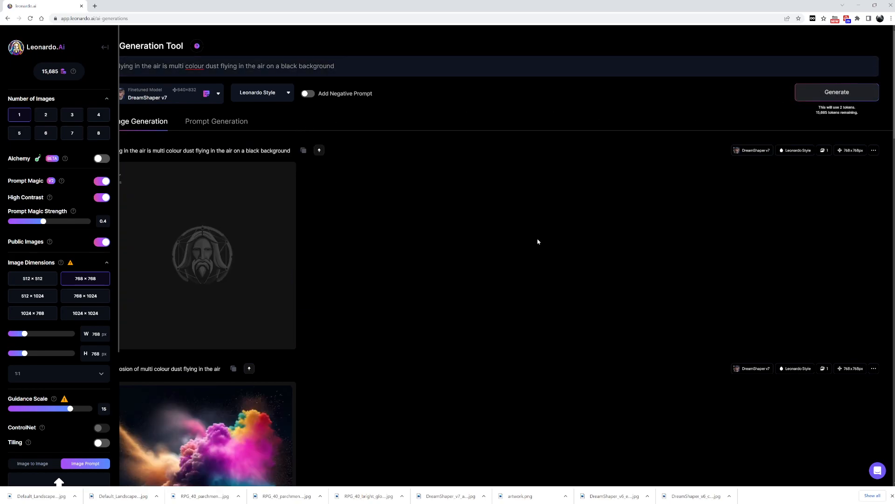
Review the generated colour dust images and the list of available finetuned models.
scroll(394, 316, down, 3)
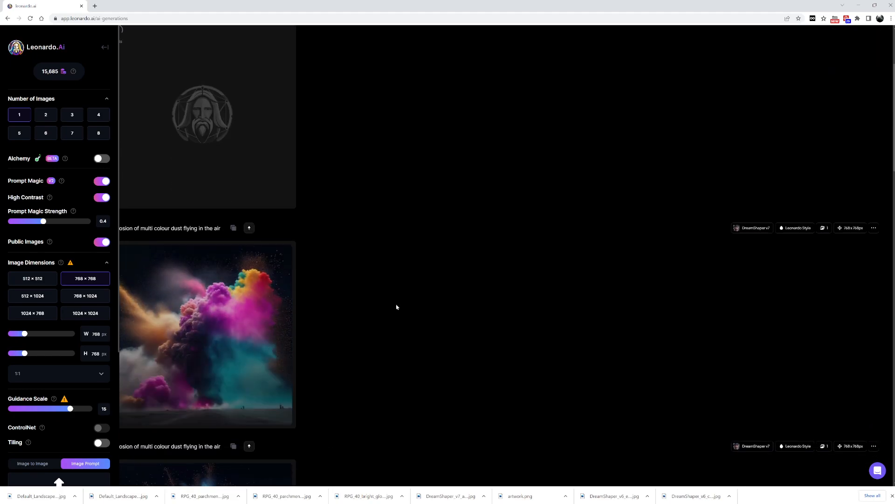
mouse_move(261, 324)
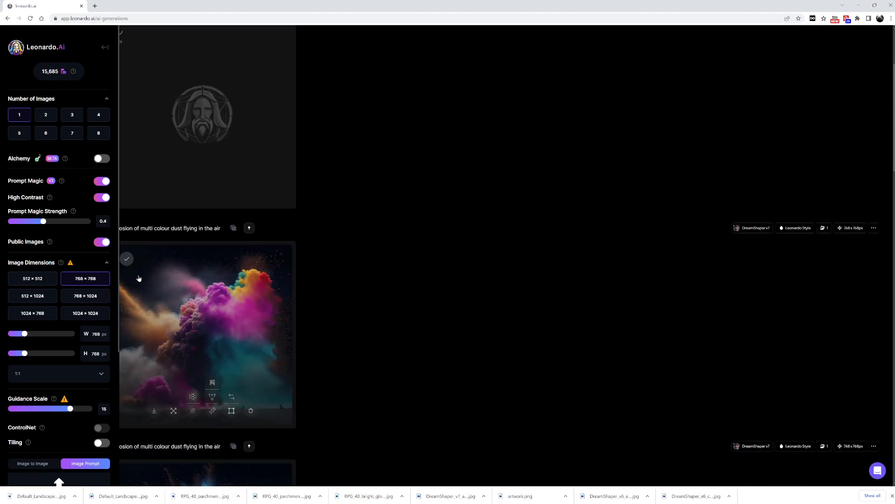
scroll(382, 278, down, 2)
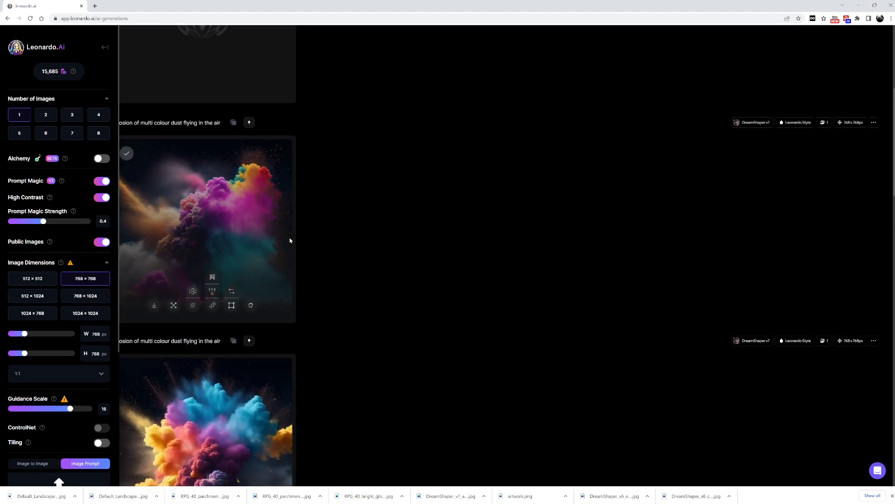
scroll(400, 307, down, 2)
scroll(399, 307, down, 1)
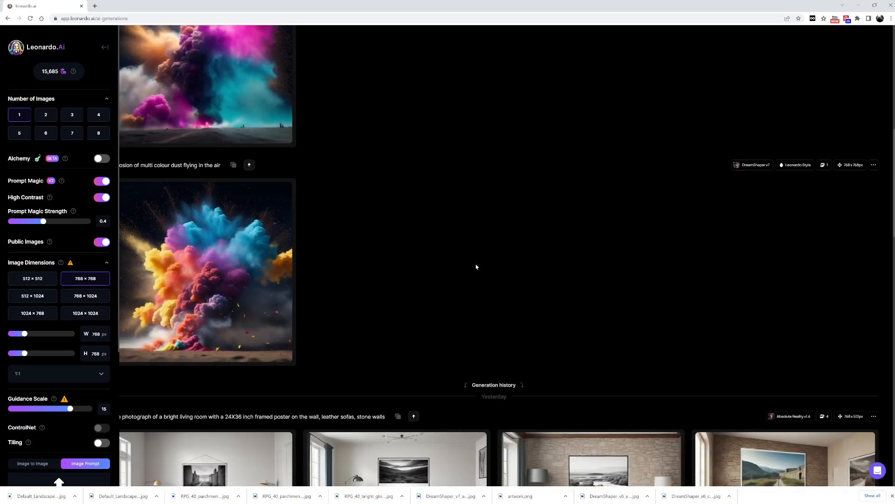
scroll(462, 266, up, 1)
scroll(456, 268, up, 7)
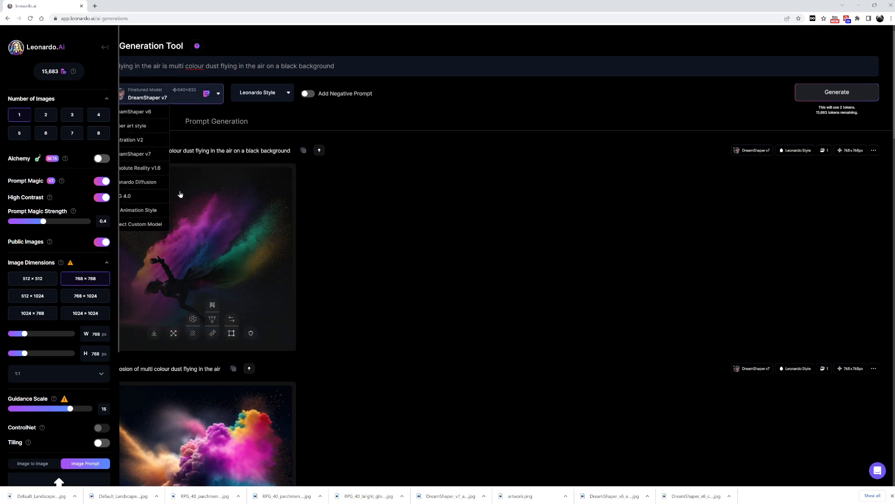
click(375, 47)
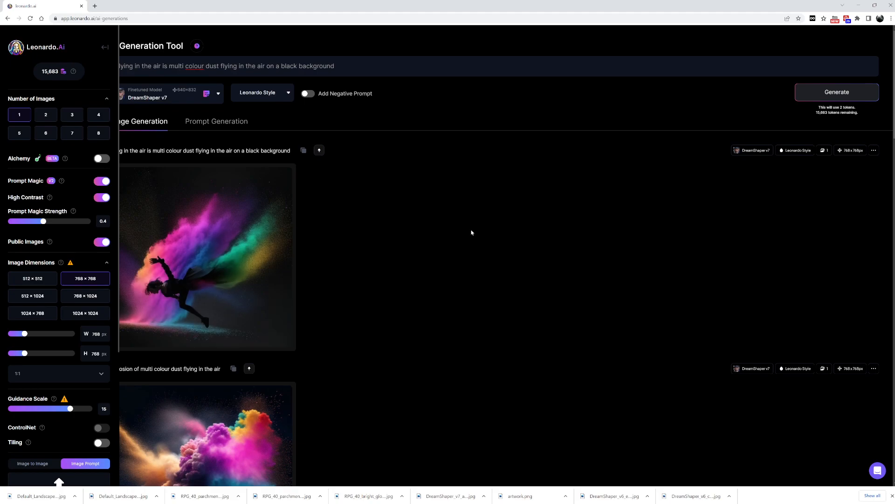
Download the three generated DreamShaper v7 colour dust images.
mouse_move(187, 321)
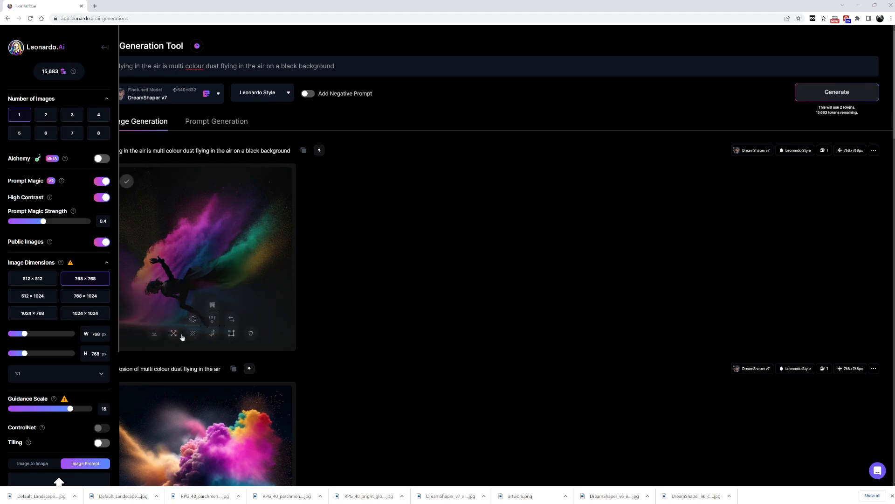
click(155, 334)
scroll(308, 305, down, 1)
scroll(266, 273, down, 4)
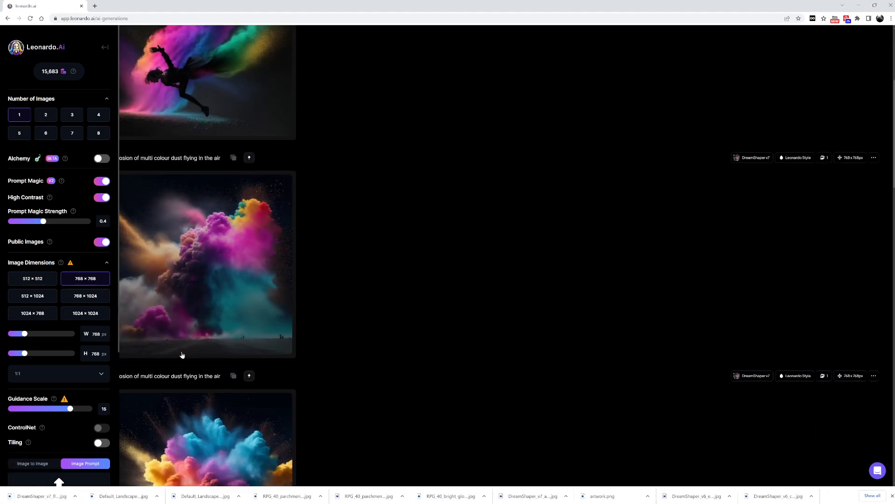
click(155, 343)
scroll(366, 310, down, 5)
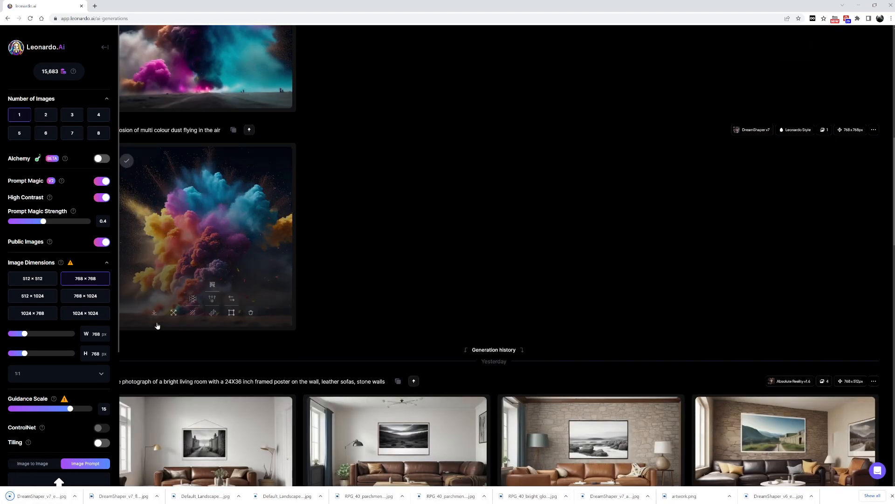
click(157, 312)
scroll(342, 284, up, 5)
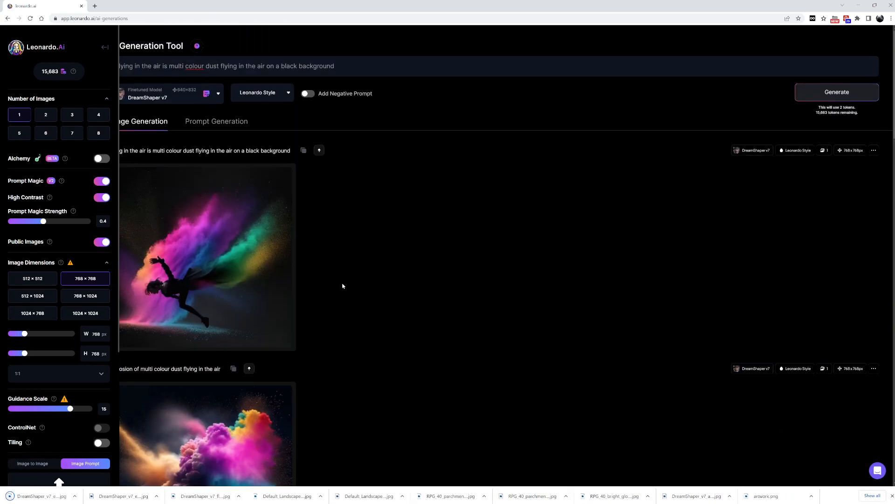
Switch the finetuned model to Leonardo Diffusion, generate an image from the same black-background dust prompt and download it.
click(216, 98)
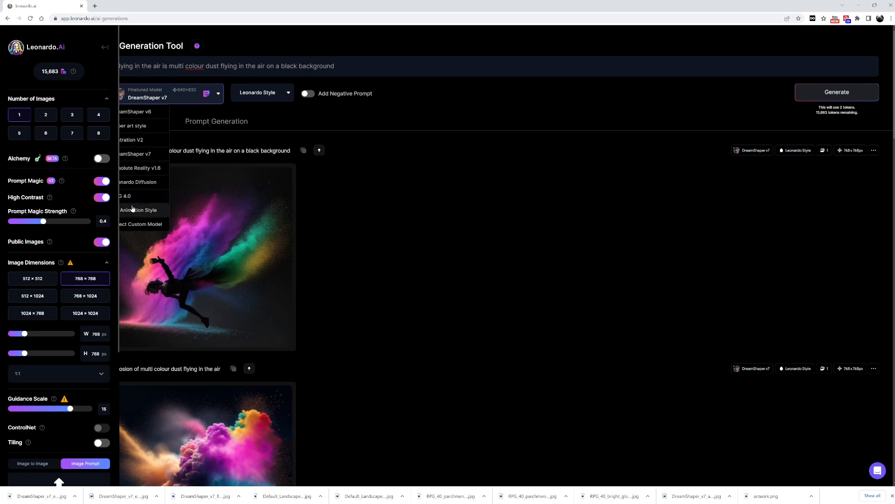
click(136, 182)
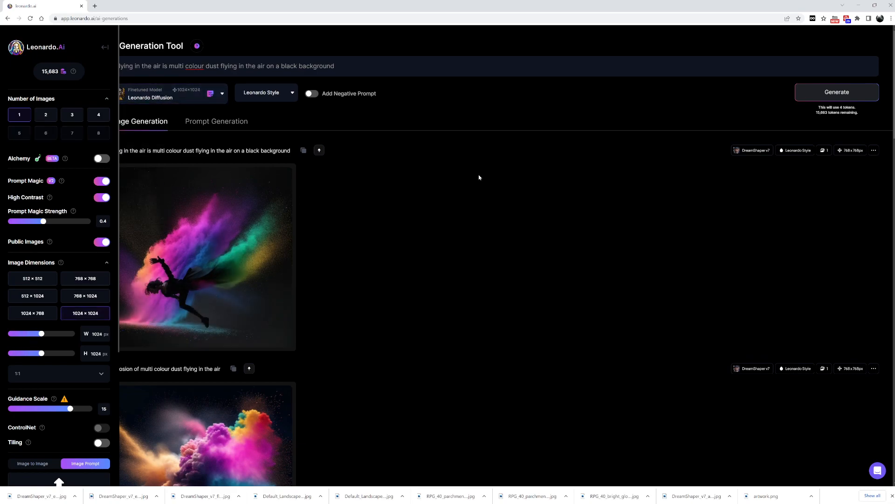
click(817, 92)
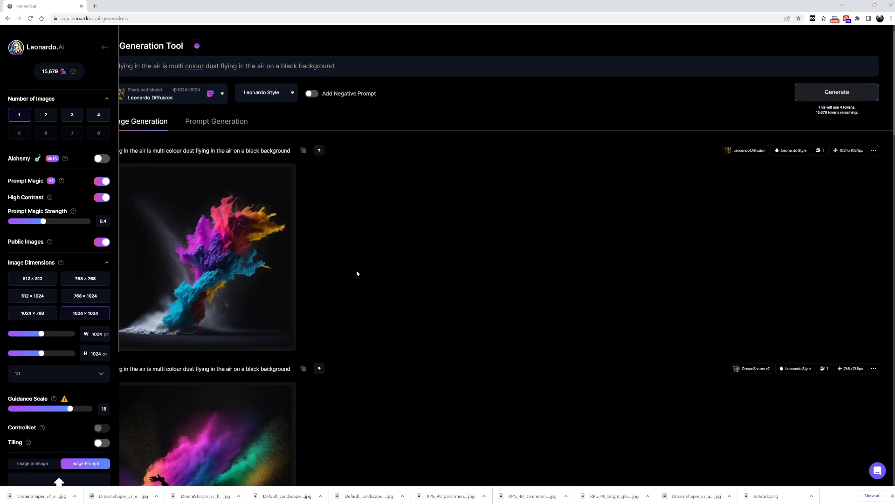
mouse_move(164, 340)
Replace the prompt with "texture of very rough canvas for water colour paintings, torn and burnt" and generate an image.
triple_click(364, 72)
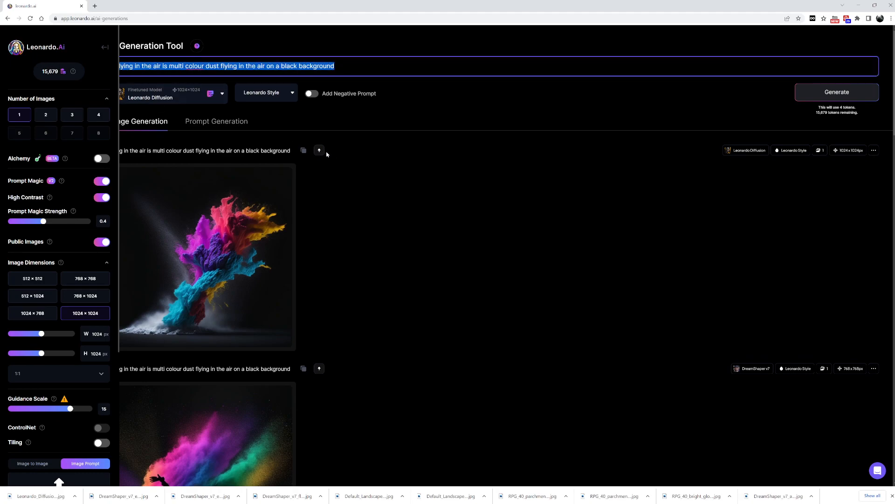
key(BackSpace)
text(ex)
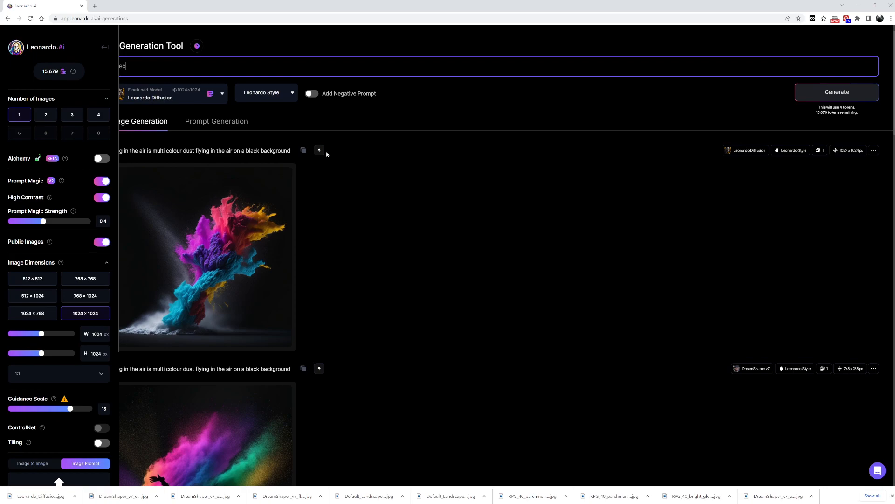
text(ture of very rough canvas for water colour)
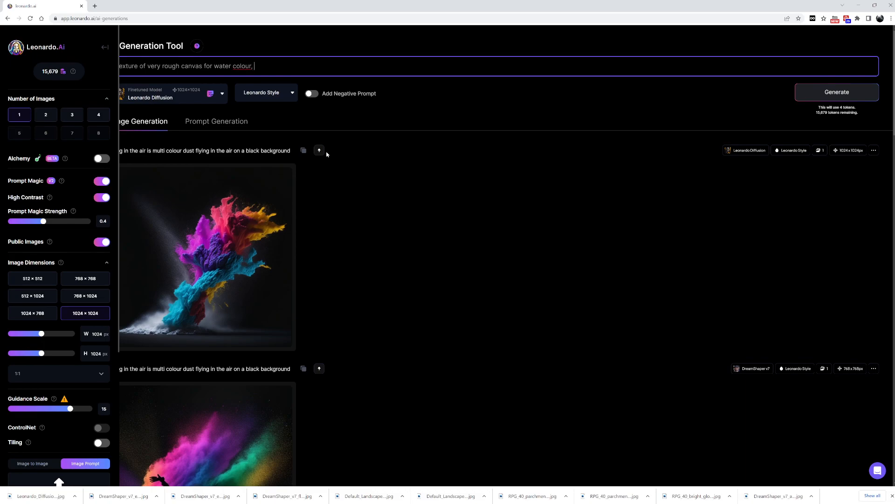
text(, torn and burnt painintg)
key(BackSpace)
key(BackSpace)
key(BackSpace)
key(BackSpace)
text(tings)
click(837, 92)
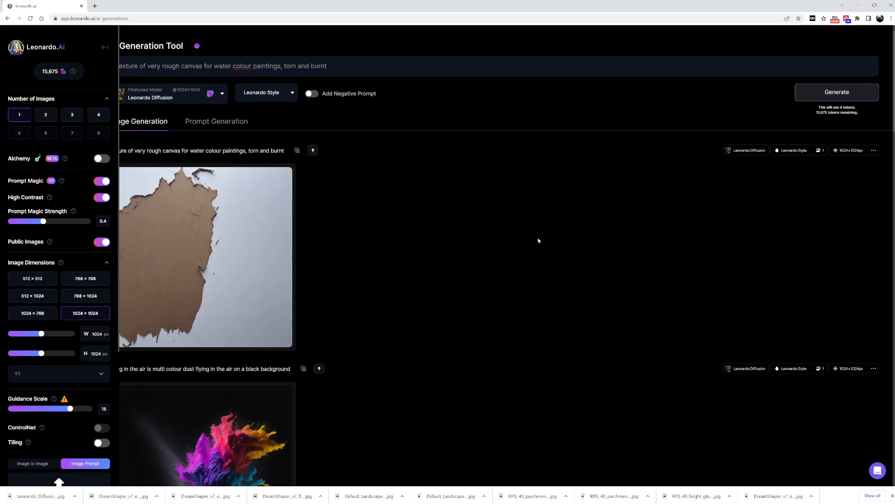
Delete the torn canvas image generated with Leonardo Diffusion.
mouse_move(232, 344)
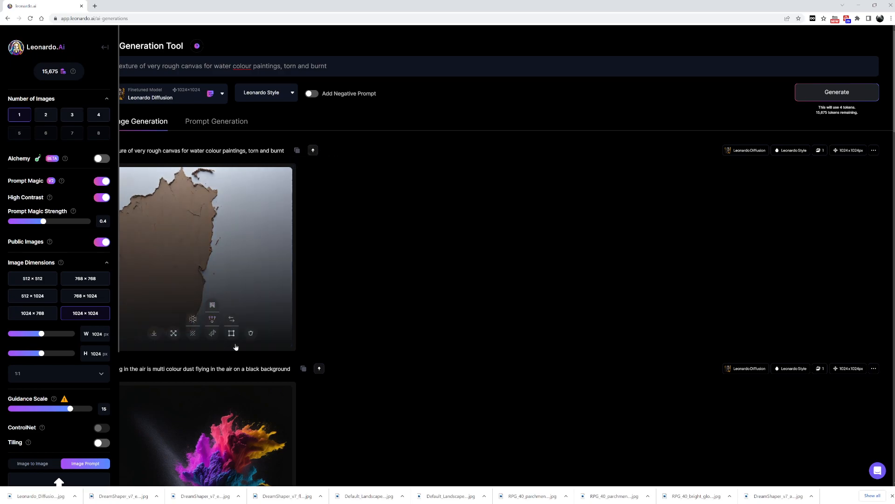
click(251, 332)
click(489, 318)
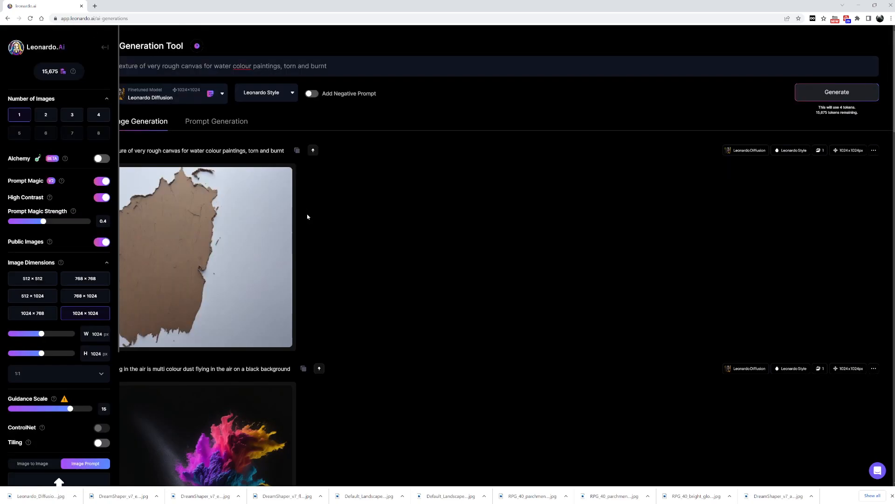
Switch the finetuned model to DreamShaper v7 and generate the torn canvas texture again.
click(173, 95)
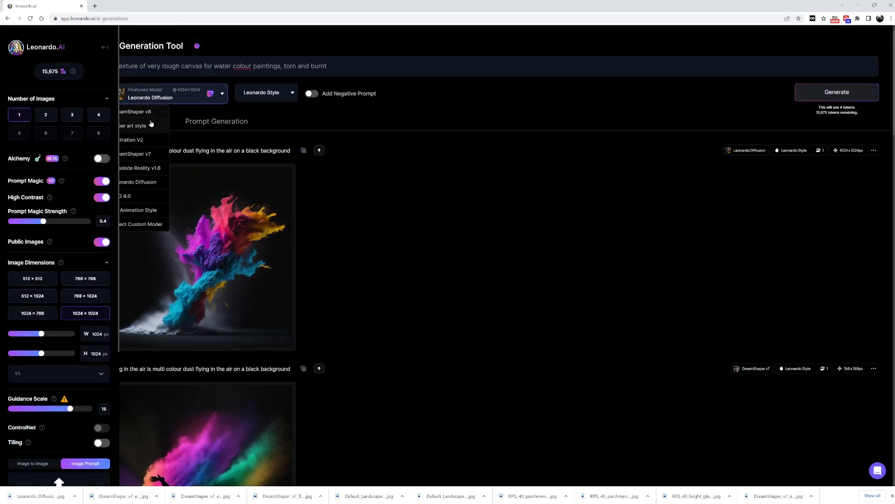
click(138, 154)
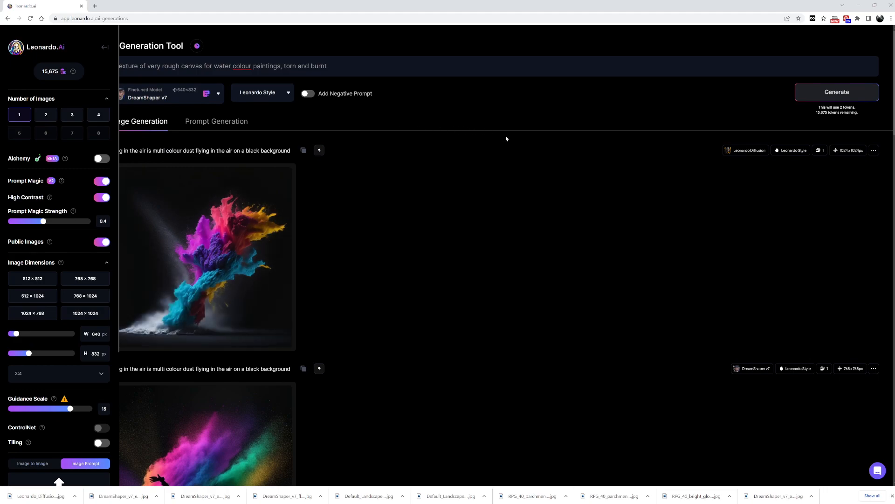
click(809, 96)
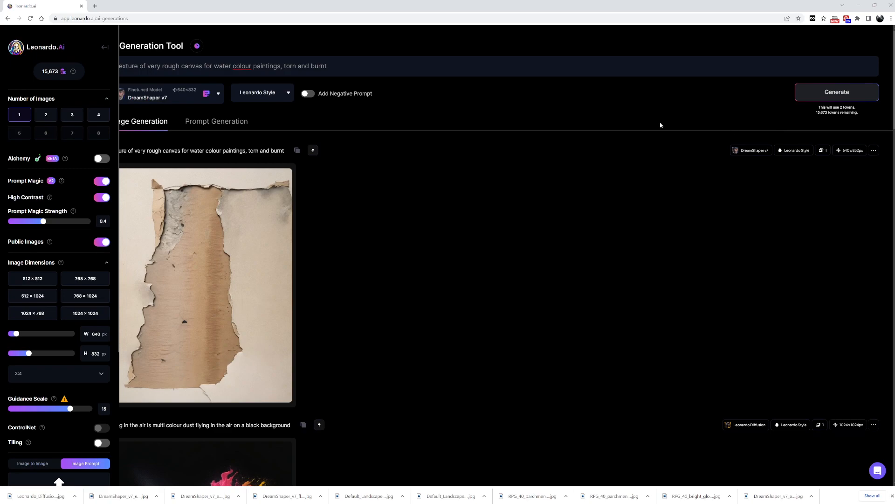
Delete the torn canvas generation made with DreamShaper v7.
mouse_move(220, 372)
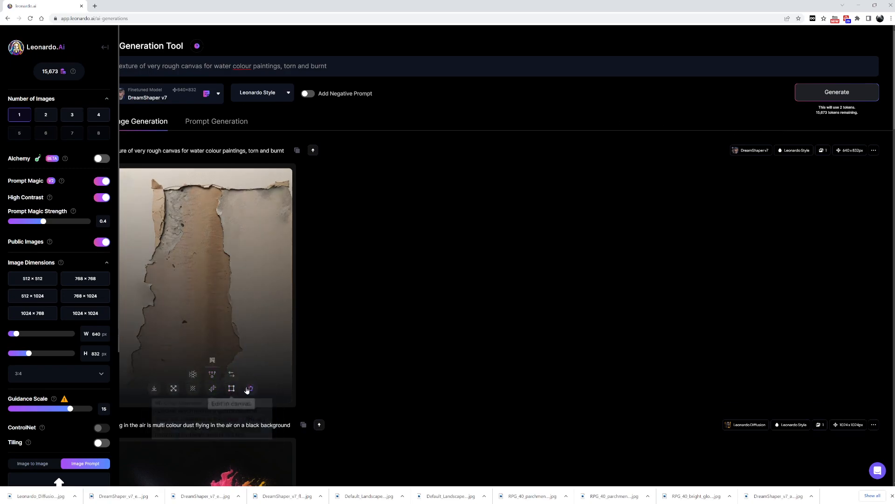
click(251, 389)
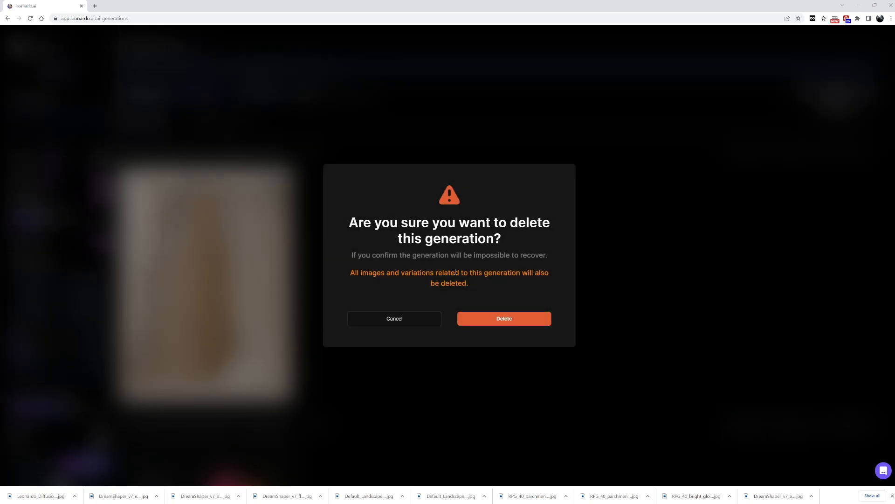
click(510, 319)
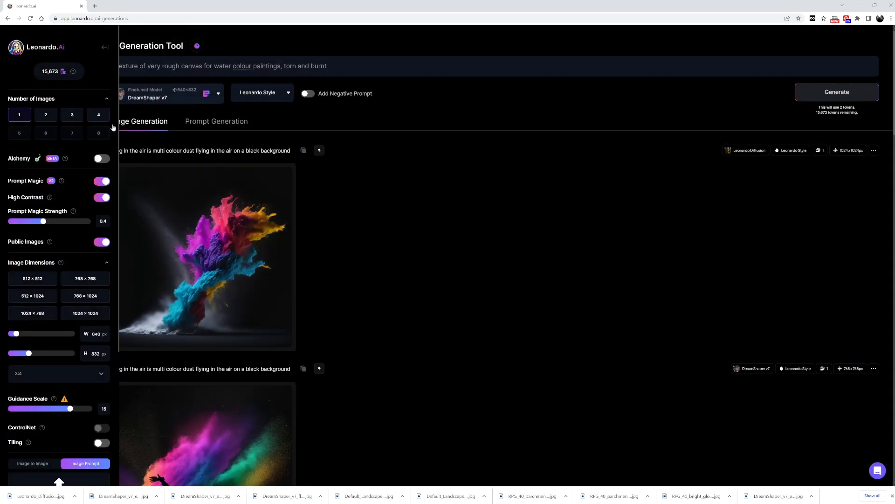
Replace the prompt with "Landscape photograph of fantastical fairies", correcting the misspelled words.
click(343, 67)
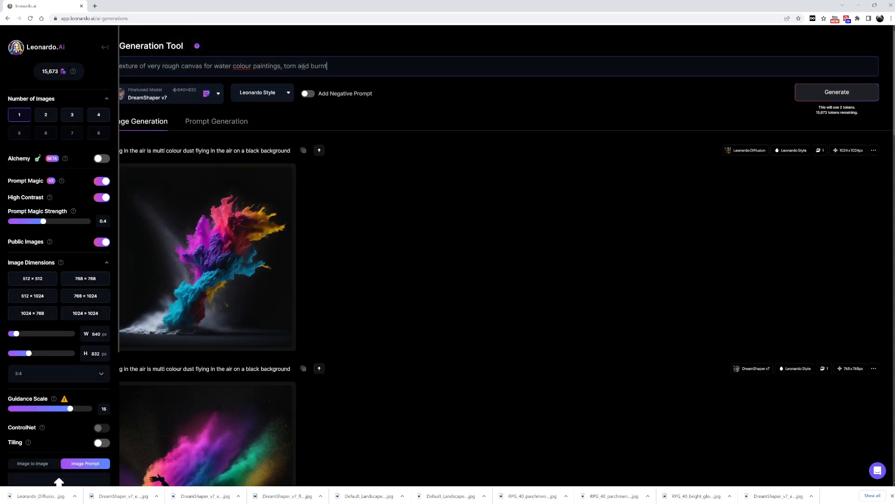
key(ctrl+a)
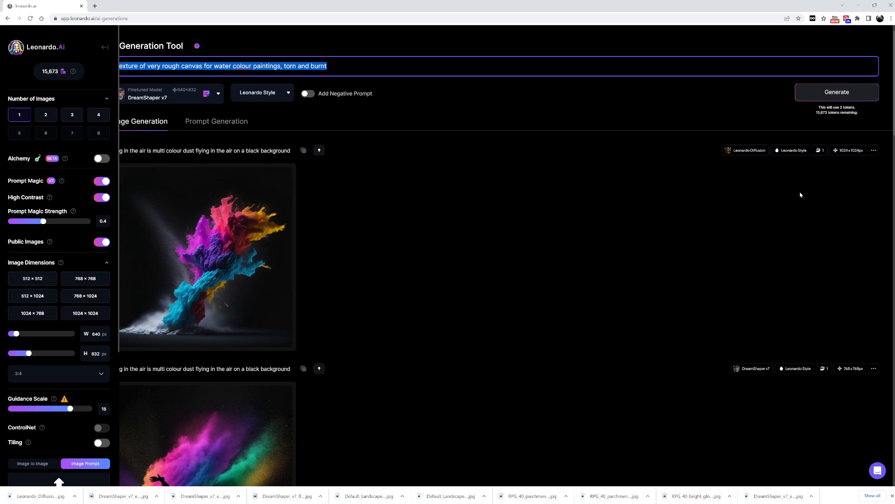
text(Landscao)
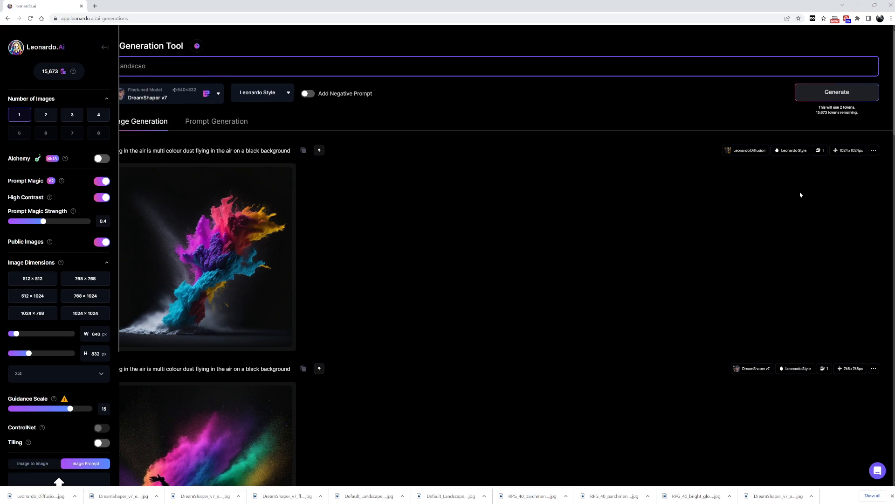
text(epe)
text(photograph of fanatastical fariers)
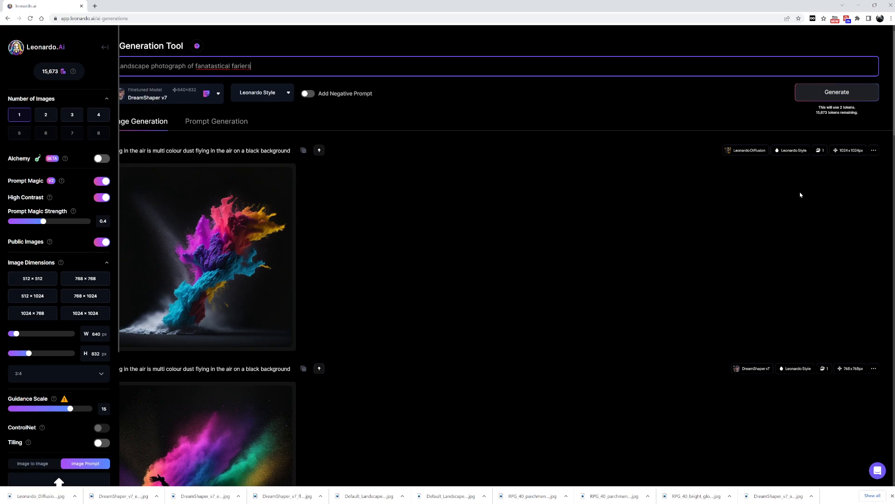
right_click(208, 66)
click(222, 74)
right_click(244, 68)
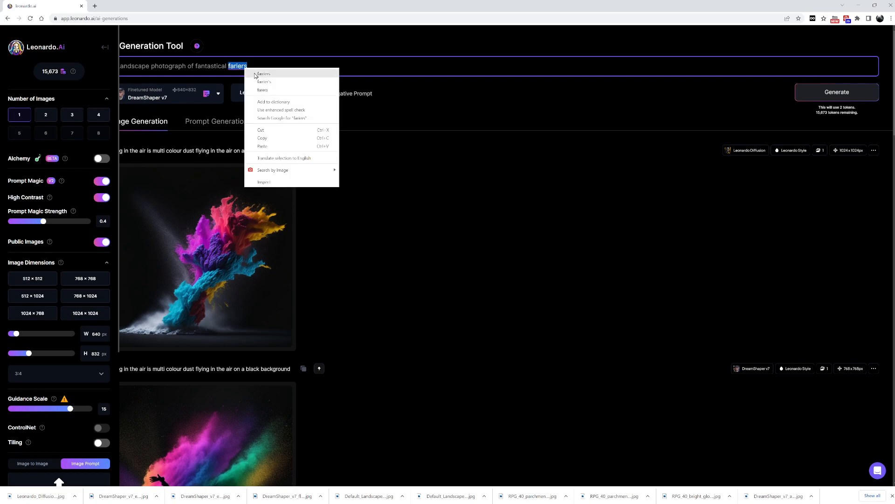
click(252, 63)
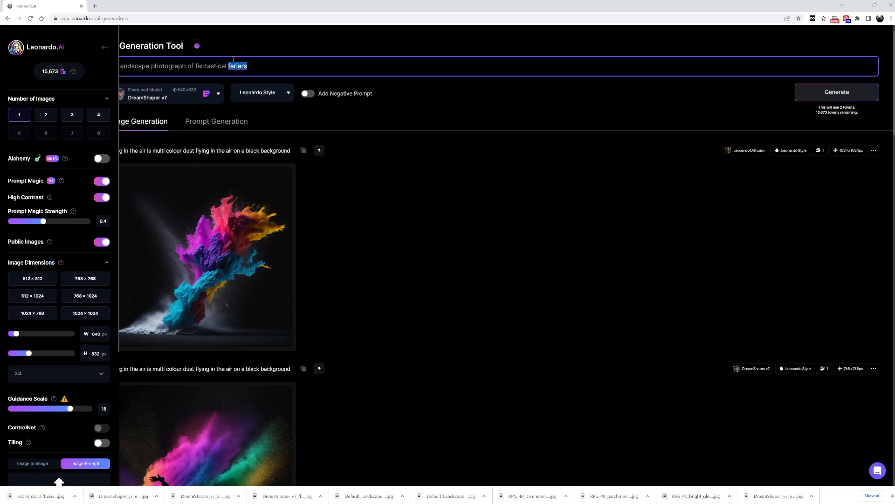
click(244, 66)
key(BackSpace)
click(272, 63)
right_click(234, 64)
click(251, 70)
Extend the prompt with "partying in the garden of their timy village of huts made from giant mushroom".
text(partying aro)
key(BackSpace)
text(n the garden of)
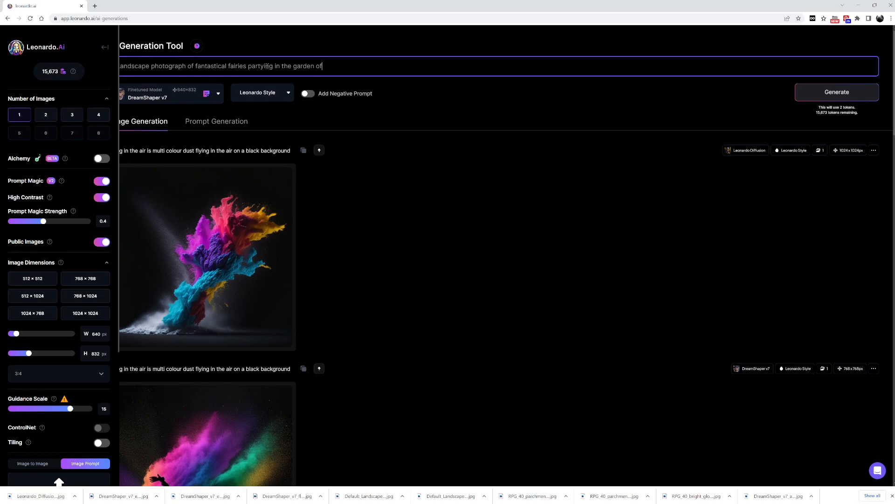
text( their timy village of huts made from g)
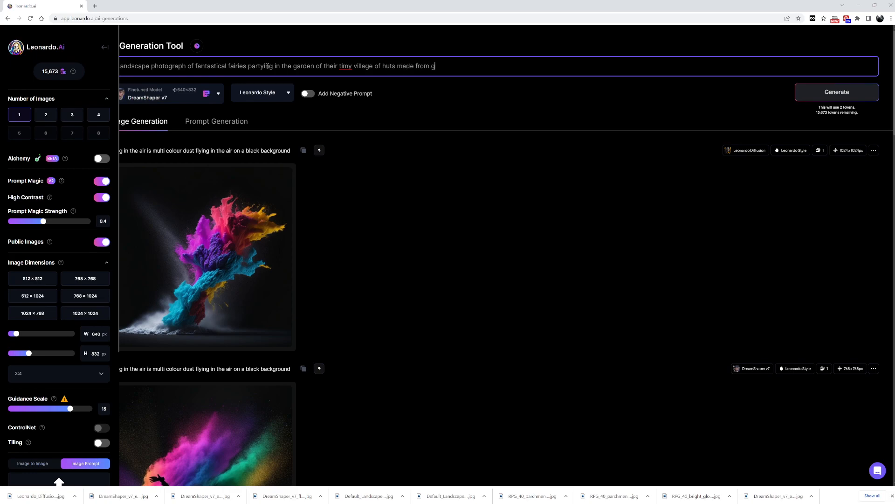
text(iant mushroom)
Make "mushroom" plural and add ", stony creek flowing through, in a dark forest, lite by glow pixies" to the prompt.
text(s, creek flowin)
key(BackSpace)
key(BackSpace)
key(BackSpace)
key(BackSpace)
key(BackSpace)
key(BackSpace)
key(BackSpace)
key(BackSpace)
key(BackSpace)
text(stony creek flowing)
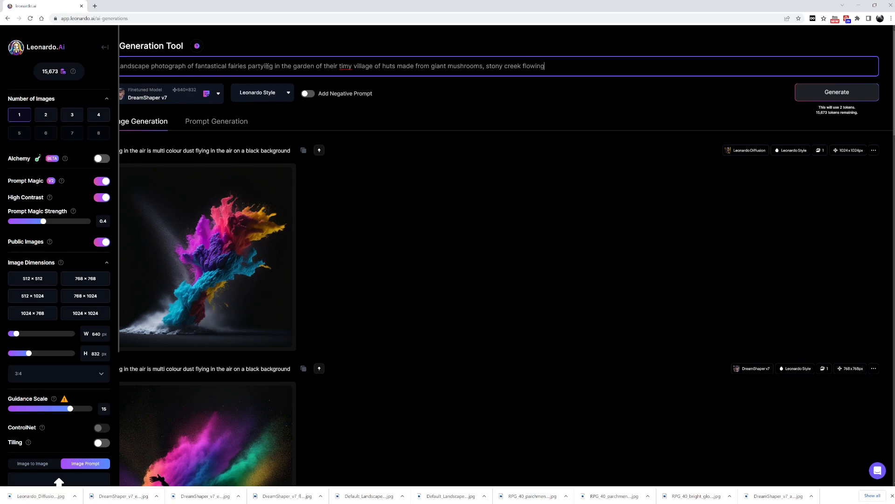
text( through, in)
text(a dark forest, lite by glow pixies)
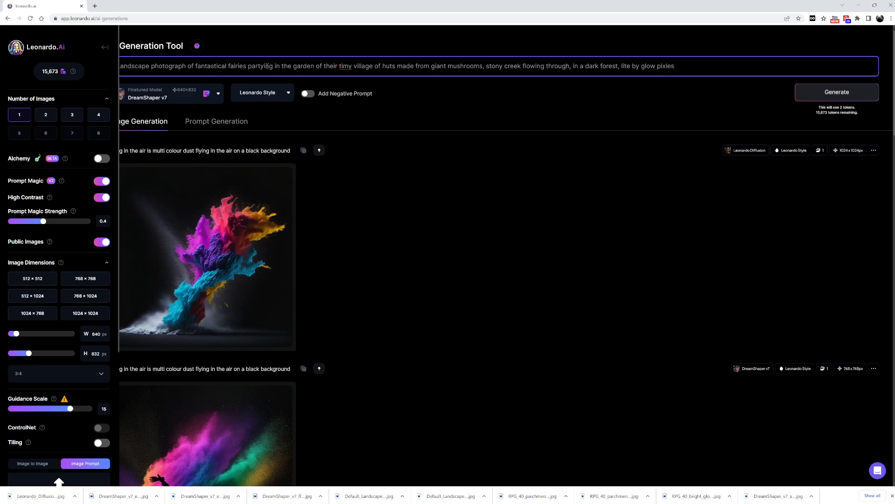
Correct "timy" to "tiny" in the prompt.
click(348, 68)
key(BackSpace)
text(n)
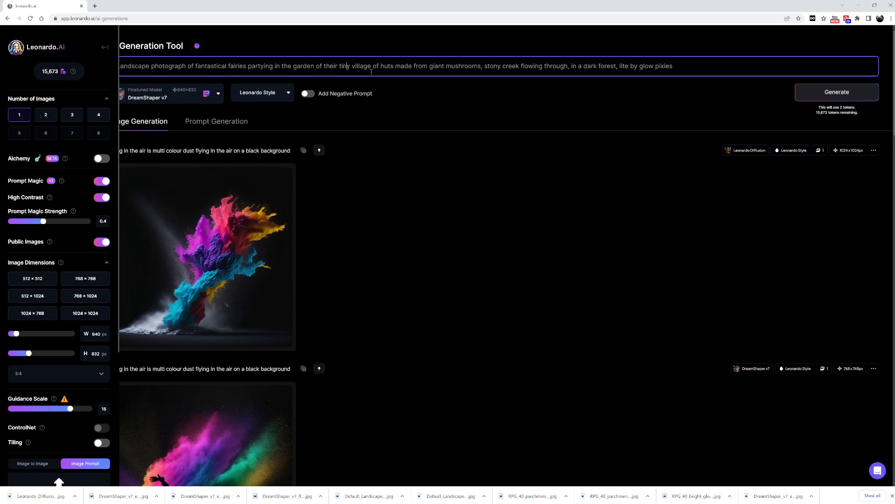
Replace "fairies" with "garden gnomes" as the subject of the prompt.
click(674, 67)
drag(246, 67, 228, 67)
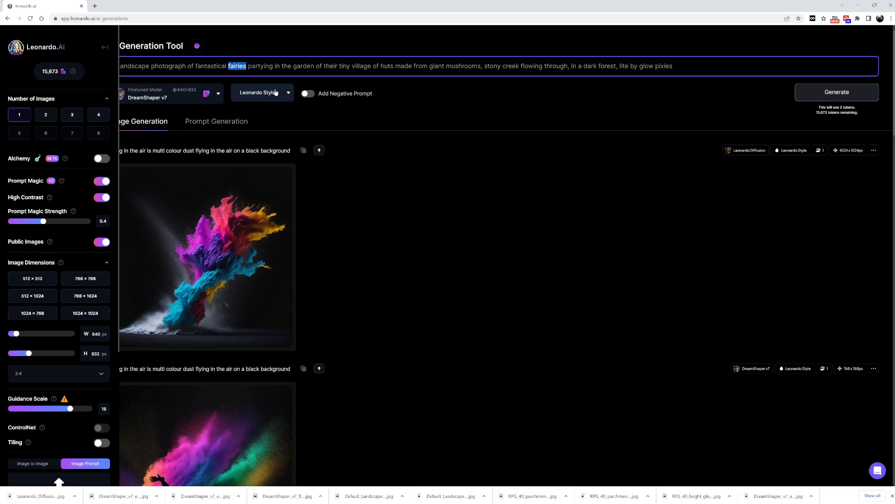
text(garden gnomes)
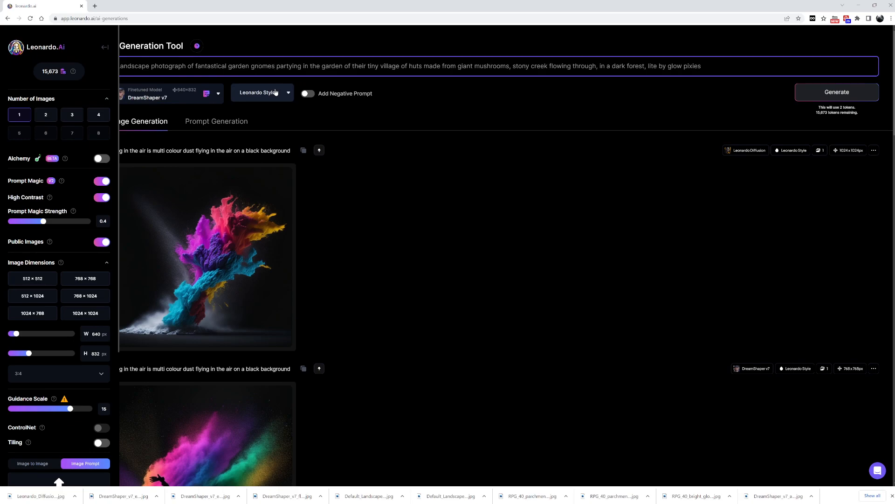
drag(252, 69, 236, 67)
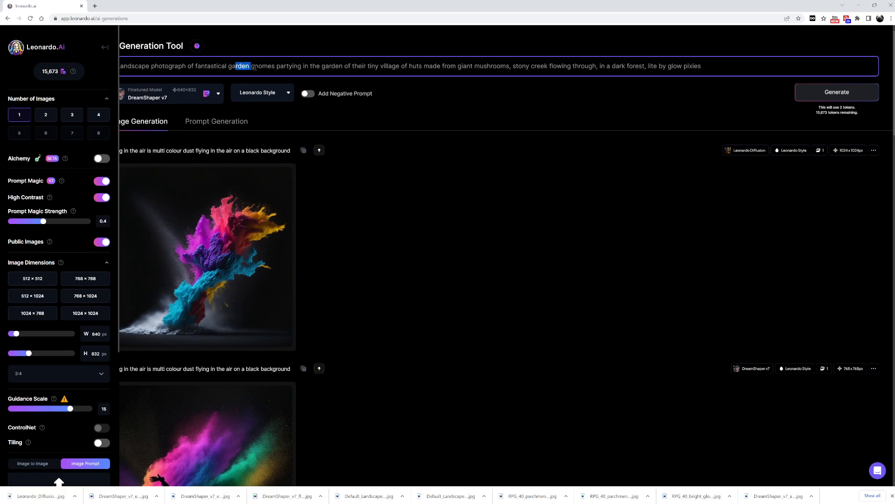
click(252, 66)
Add "and fairies, night" to the end of the prompt and generate the image.
click(703, 68)
text(and faries)
right_click(728, 66)
click(749, 82)
text(, night)
key(Return)
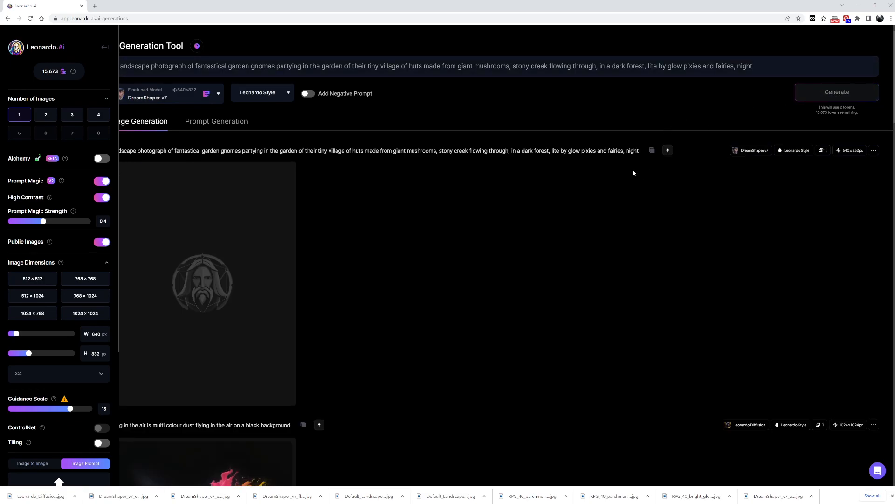
Set the image dimensions to 1536 × 1152 px with a 4:3 aspect ratio.
drag(17, 334, 75, 334)
drag(29, 353, 87, 354)
click(88, 375)
click(55, 412)
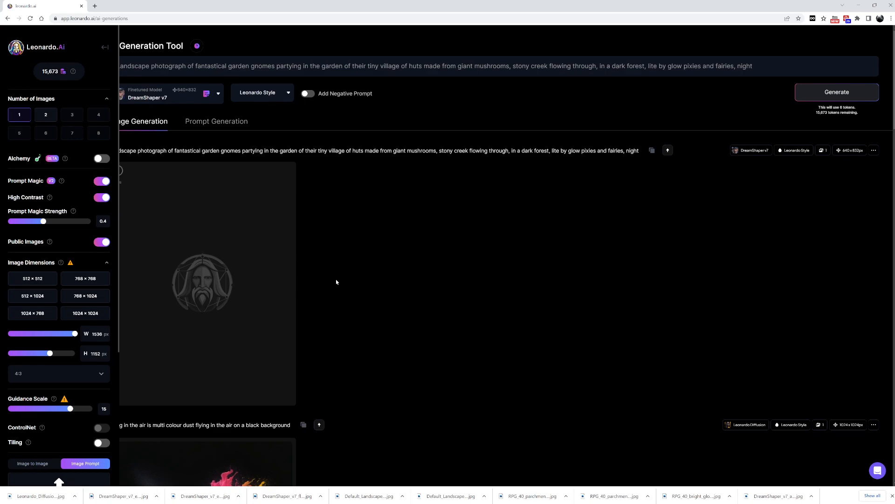
Remove "garden" before "gnomes" in the prompt and generate a new image at 1536 × 1152 px.
click(210, 285)
click(633, 281)
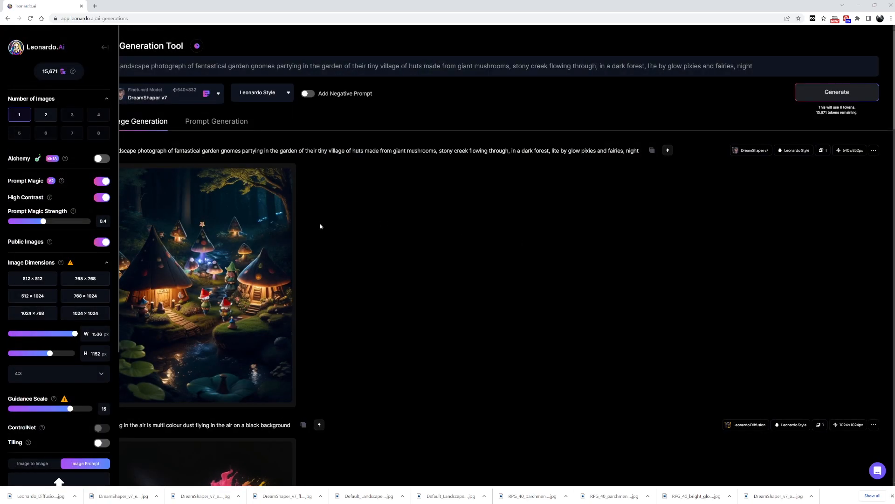
double_click(250, 65)
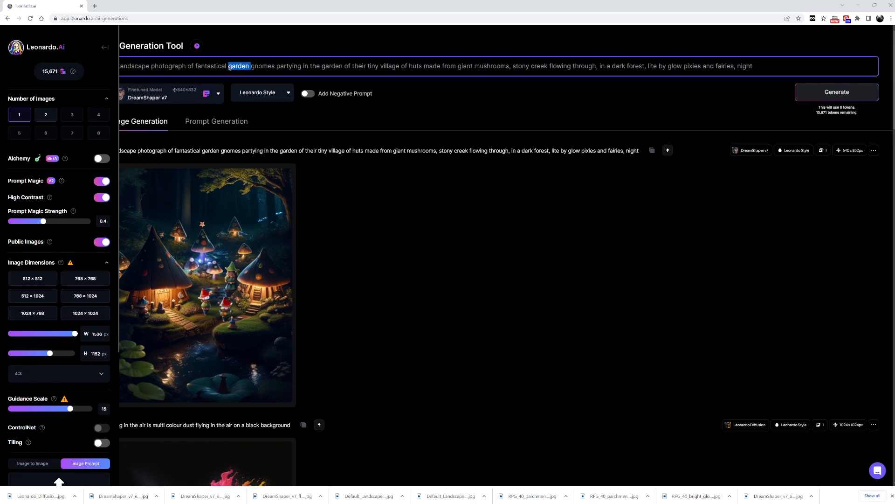
key(BackSpace)
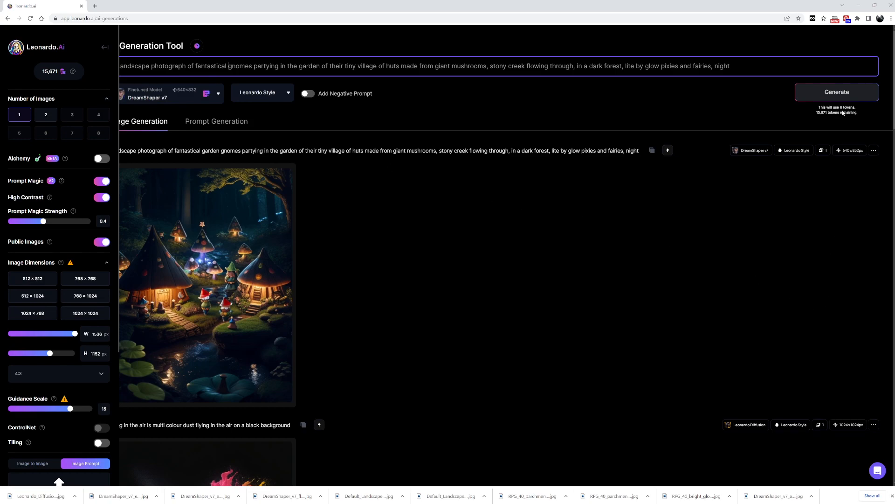
click(832, 99)
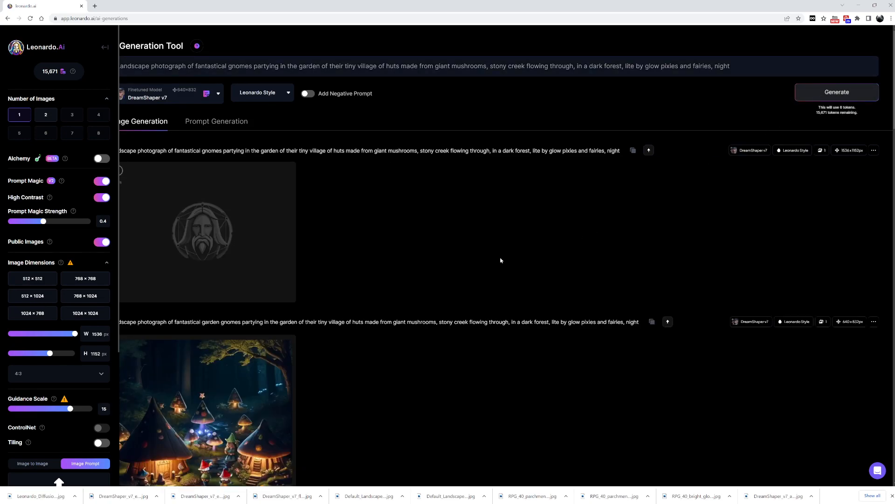
Examine the portrait garden gnomes image in the enlarged preview.
scroll(470, 272, down, 5)
click(211, 241)
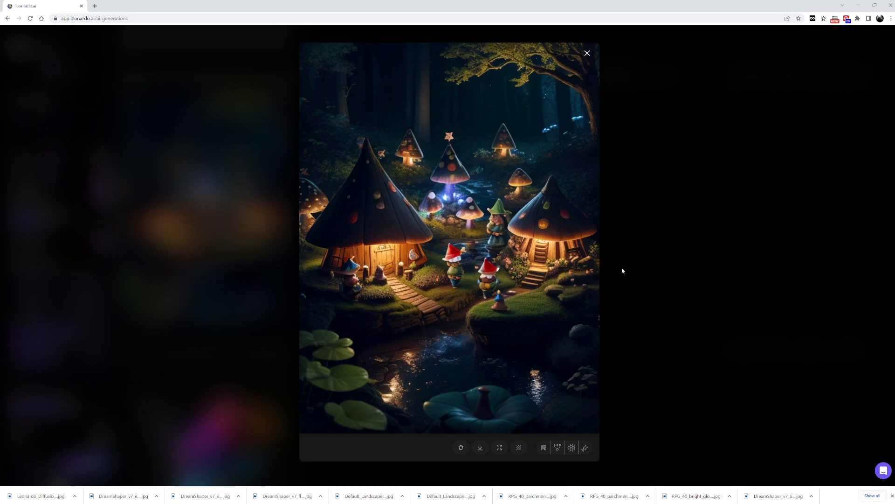
click(628, 272)
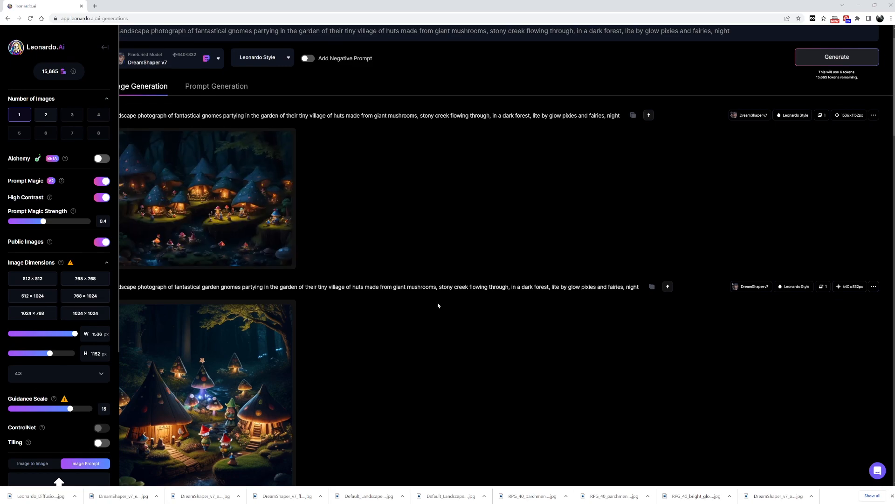
Examine the details of the new 4:3 gnome village image at full size.
click(204, 196)
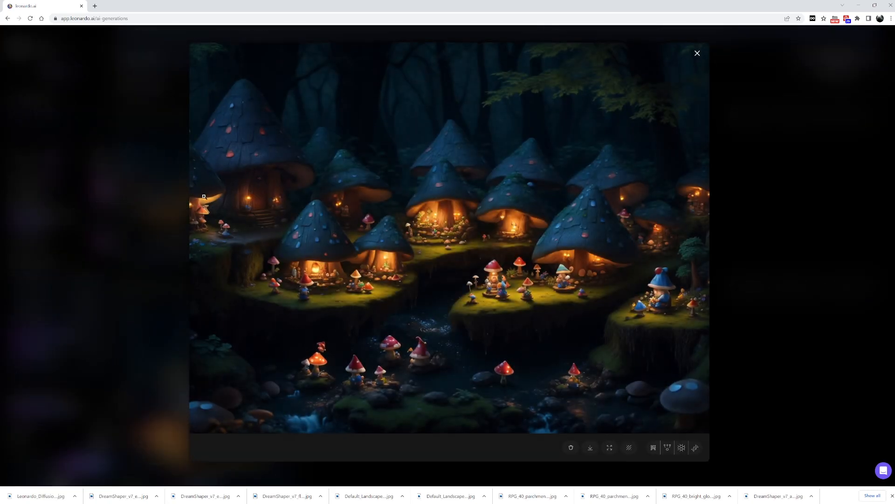
click(371, 275)
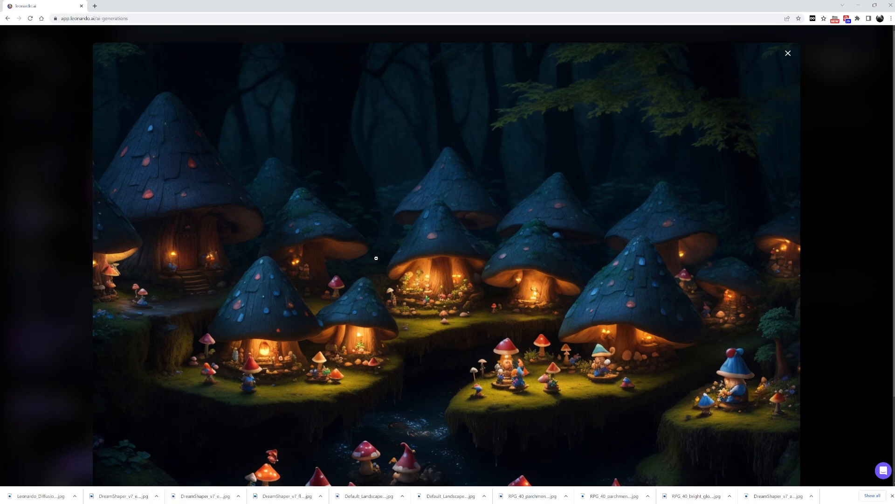
scroll(375, 260, down, 3)
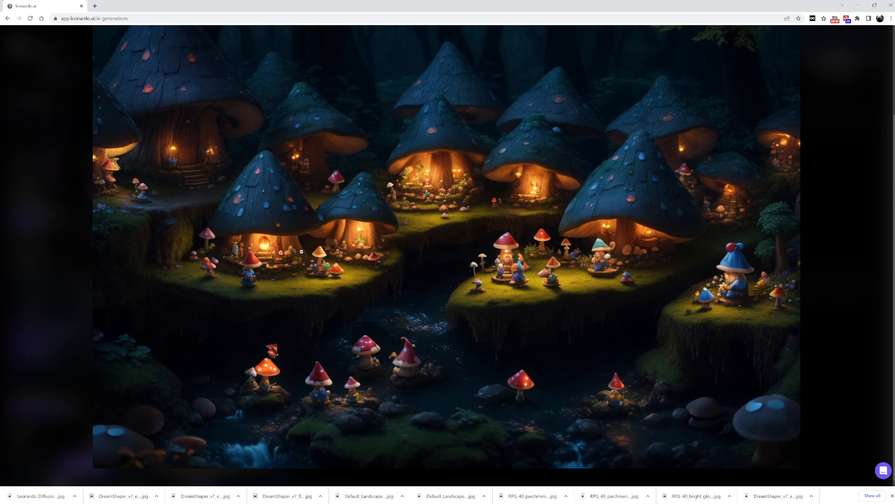
click(372, 267)
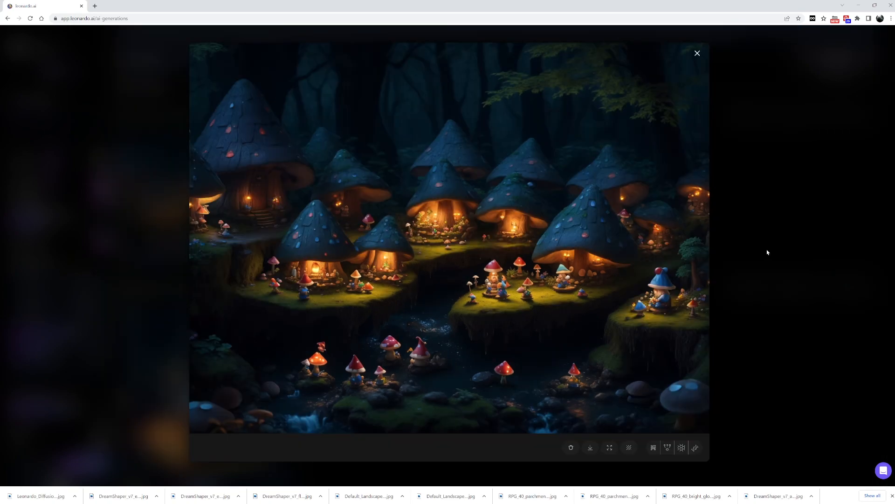
click(767, 252)
scroll(543, 208, up, 1)
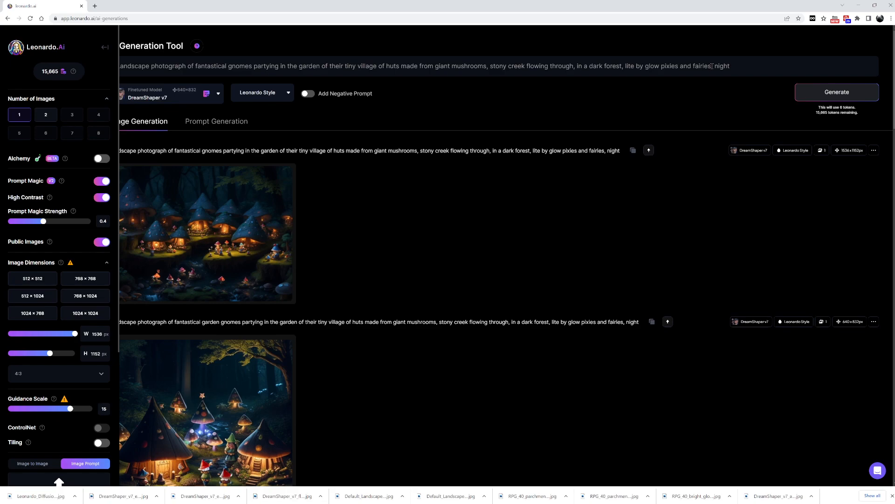
Insert "lite by bioluminescence plants," before "night" in the prompt and generate the image.
click(713, 65)
text(liting by)
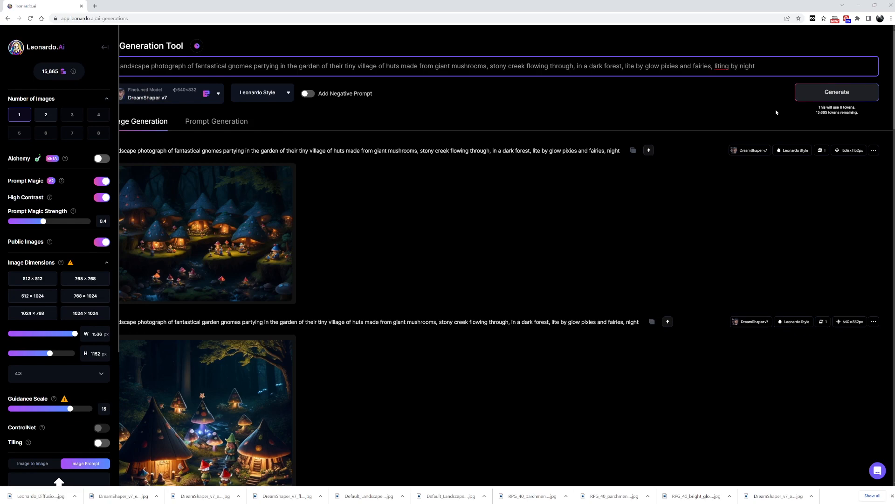
right_click(721, 65)
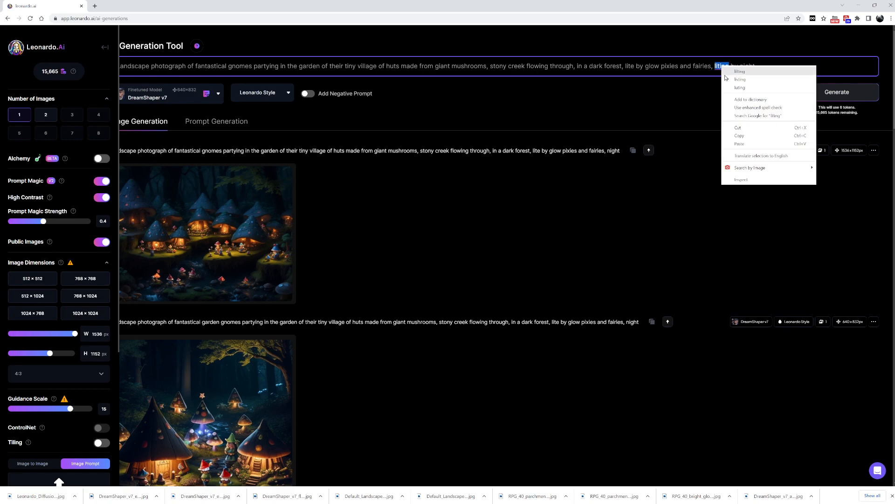
key(Escape)
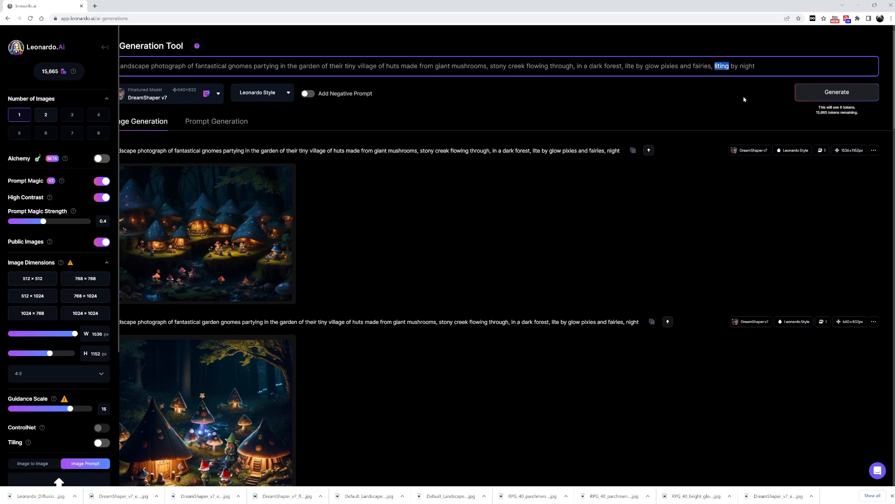
text(lite)
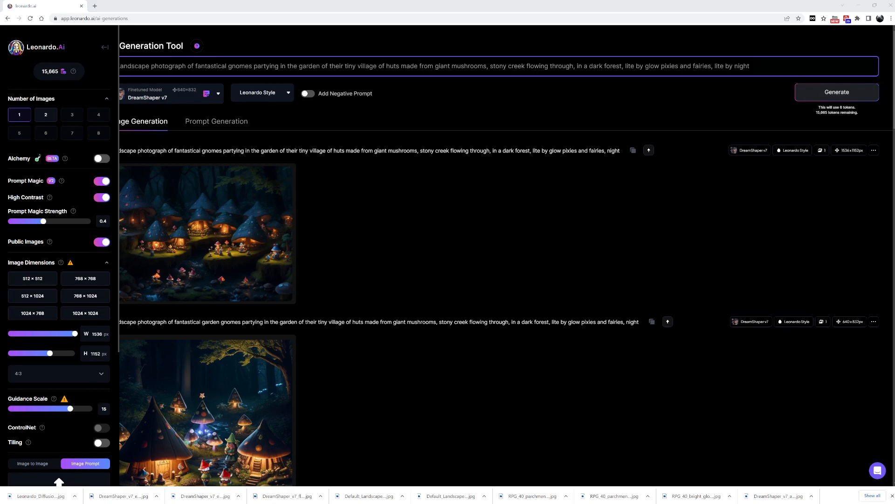
click(736, 66)
text(bioluminescence )
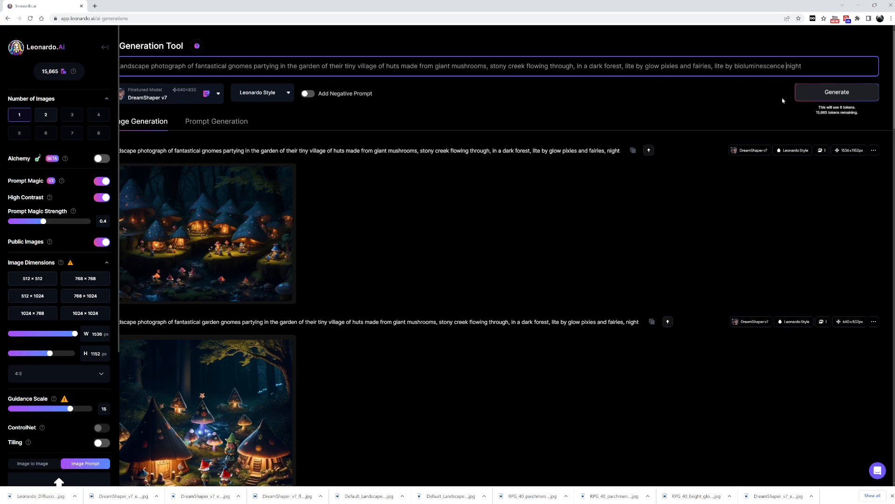
text(plants,)
click(817, 93)
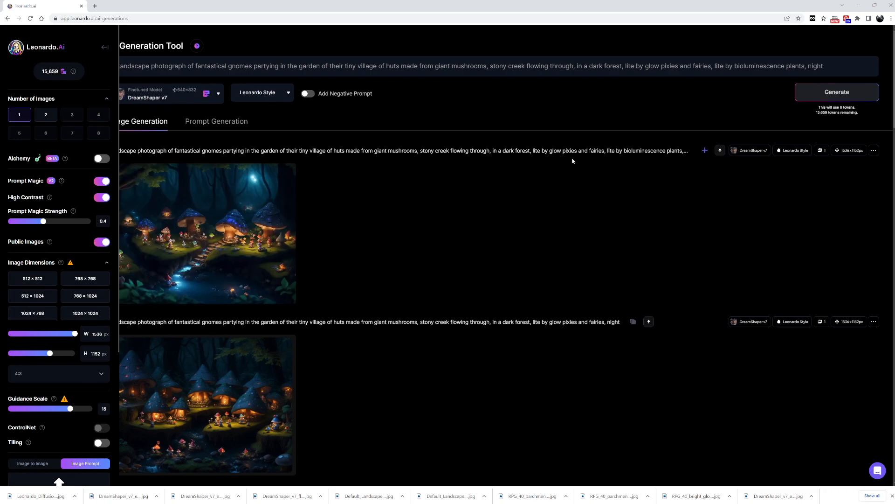
Examine the newly generated gnome village with bioluminescence plants at full size.
click(249, 208)
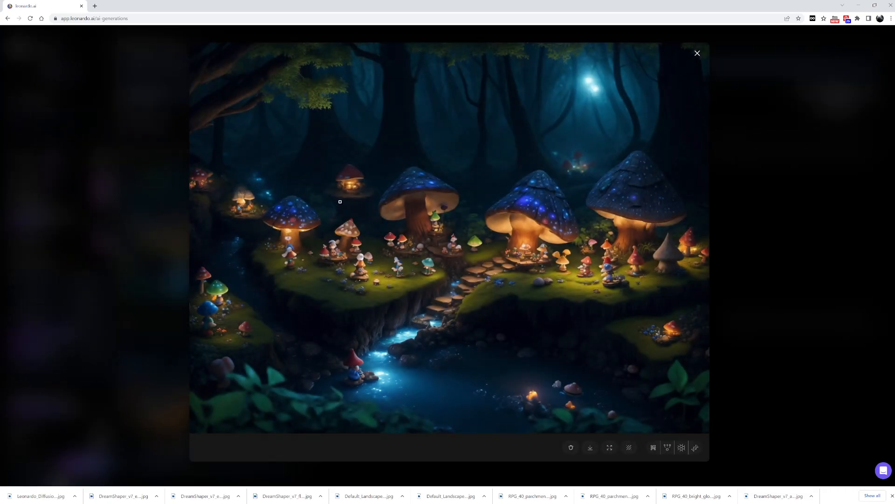
click(723, 225)
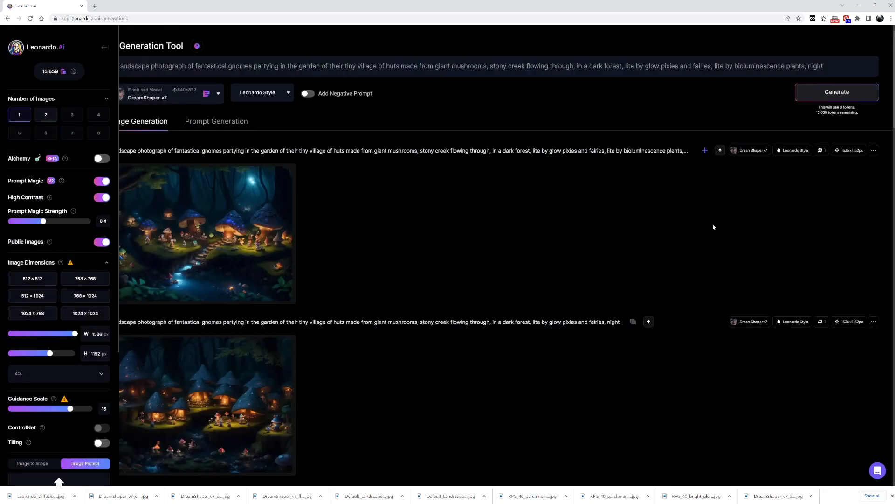
scroll(421, 236, down, 2)
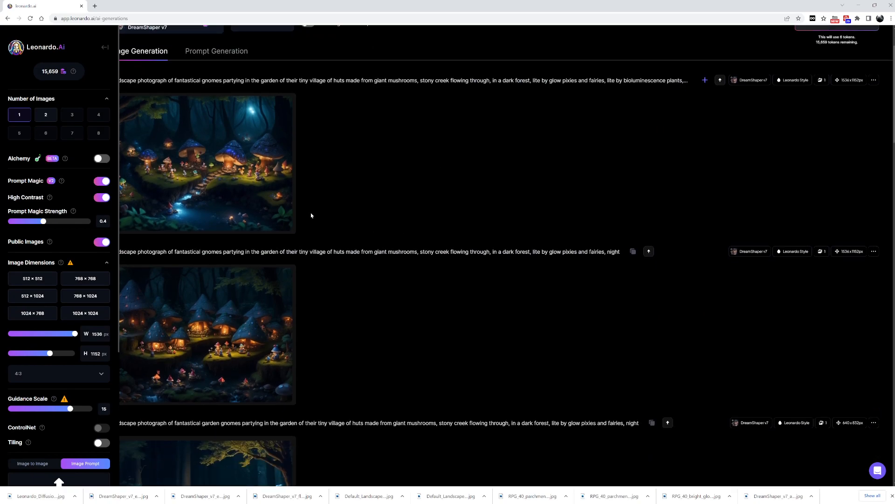
click(254, 160)
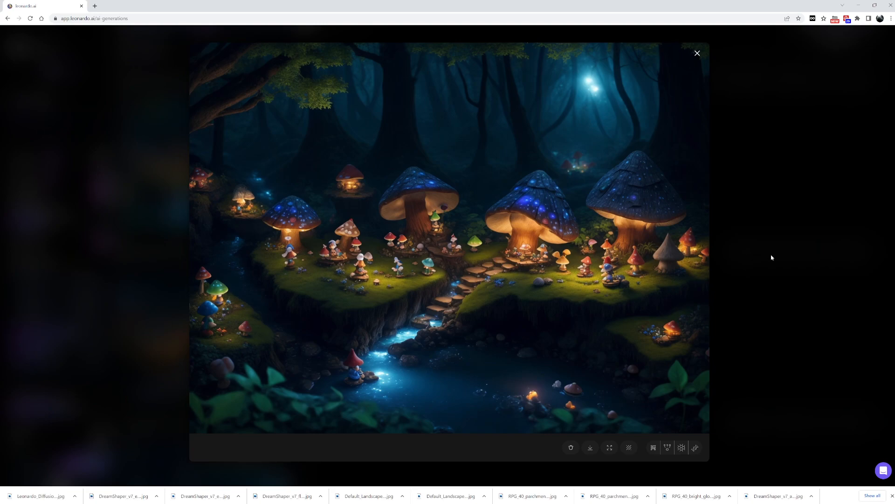
click(421, 255)
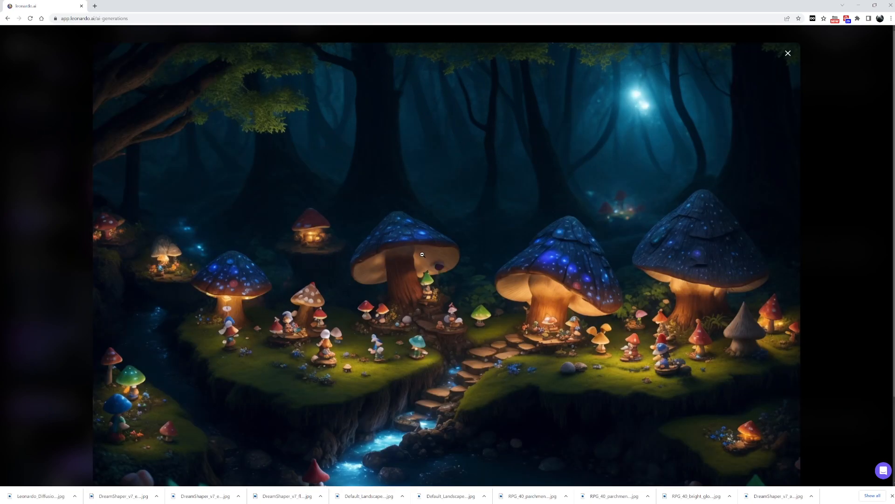
click(844, 282)
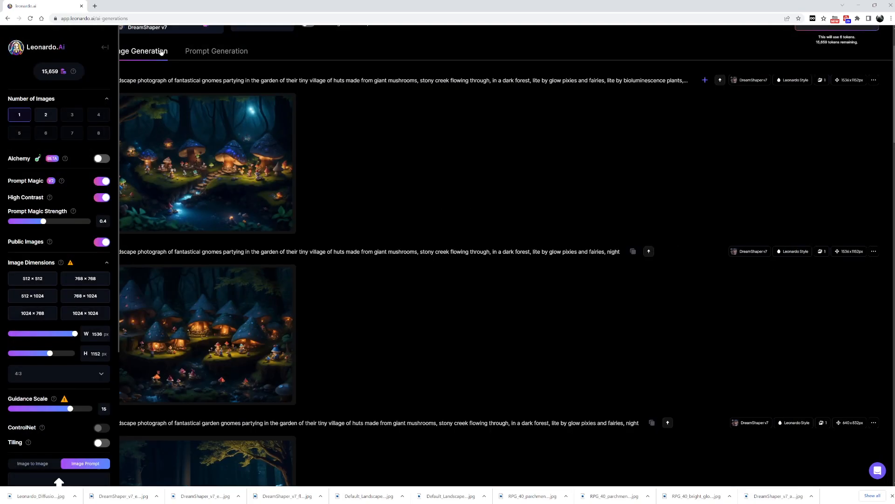
Replace "gnomes" with "fairies" as the subject of the prompt and generate the image.
drag(202, 80, 222, 80)
scroll(329, 166, up, 2)
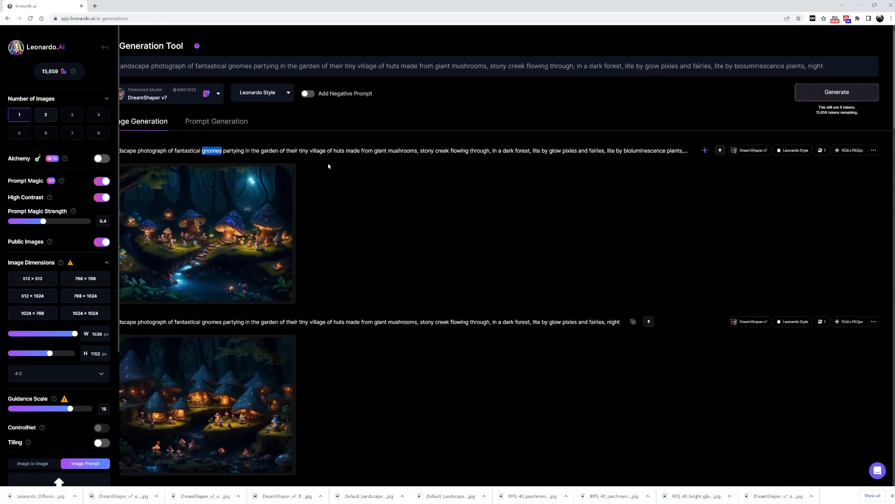
drag(229, 65, 252, 68)
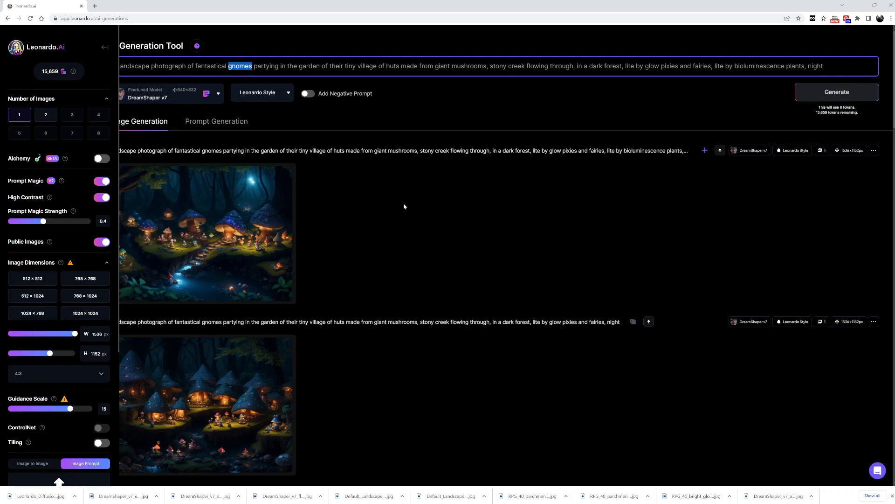
text(fair)
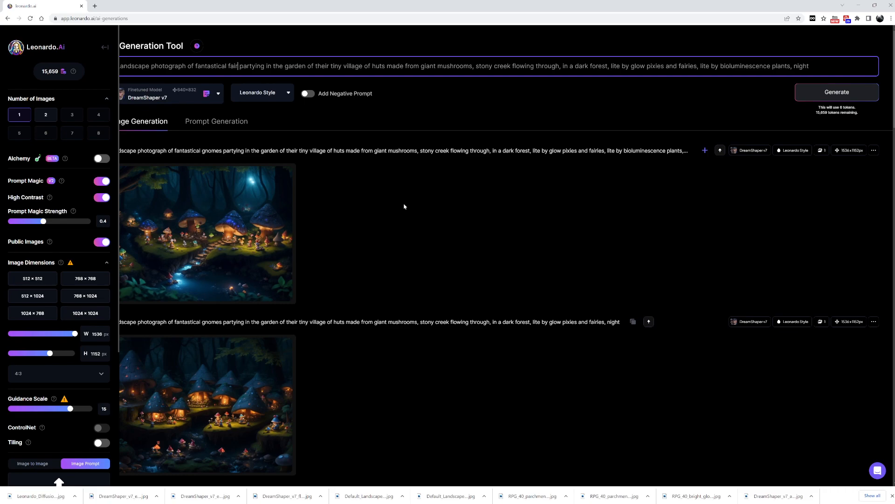
text(ies)
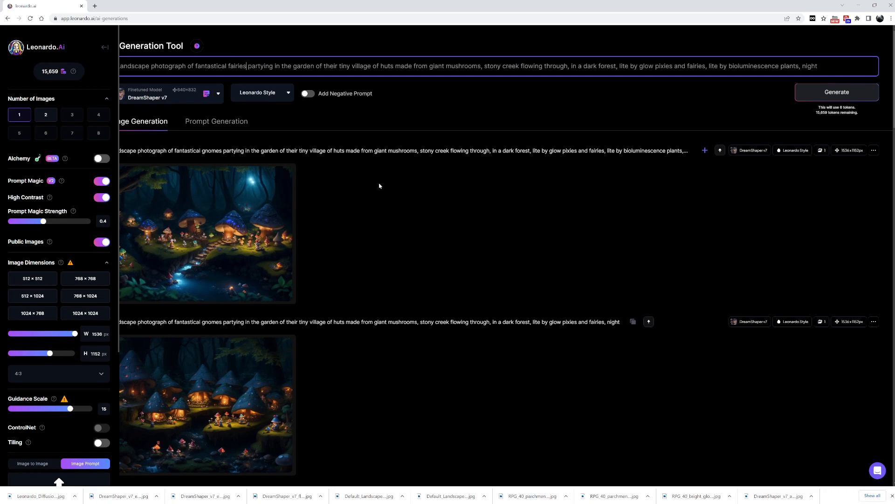
click(278, 65)
key(Return)
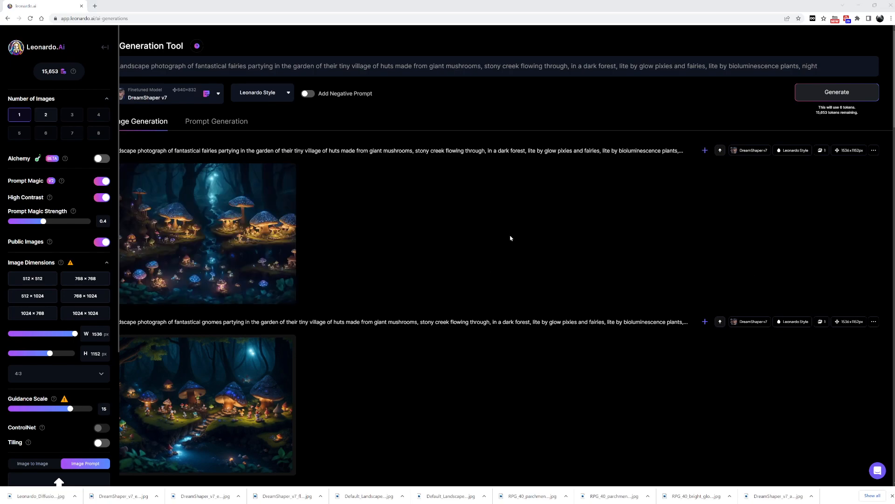
Examine the generated fairies mushroom village image from top to bottom at full size.
click(221, 205)
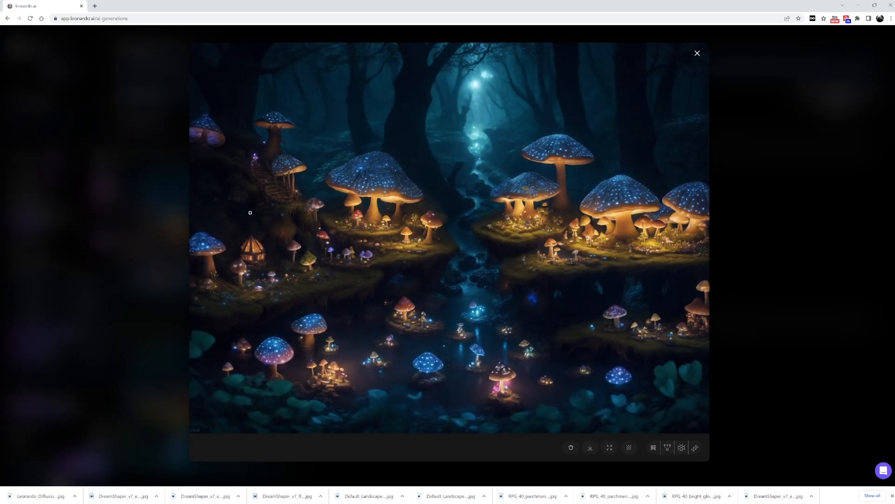
click(425, 256)
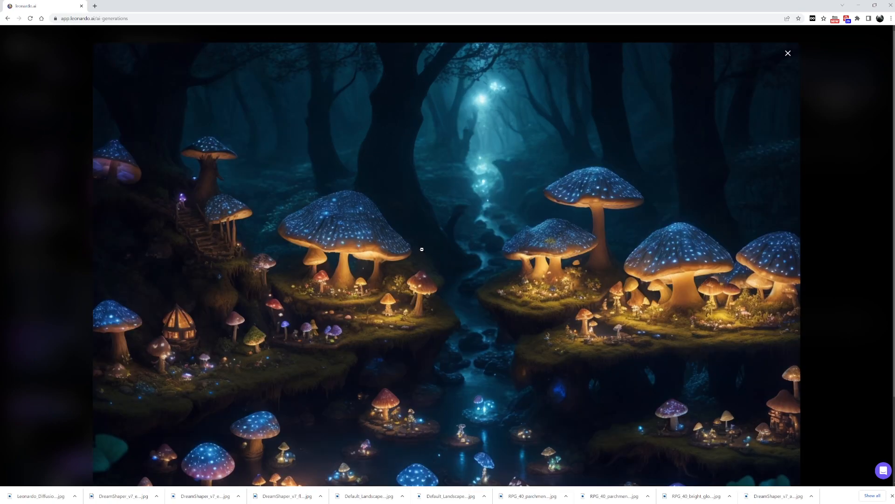
scroll(422, 246, down, 1)
scroll(422, 246, down, 3)
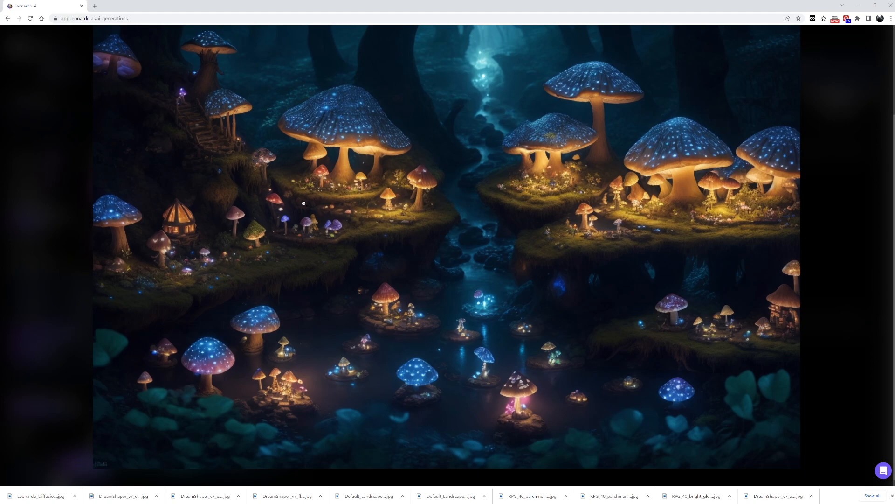
click(66, 188)
Upload the DreamShaper_v7_explosion_of image as the image prompt and set its image weight to 0.54.
scroll(467, 257, down, 2)
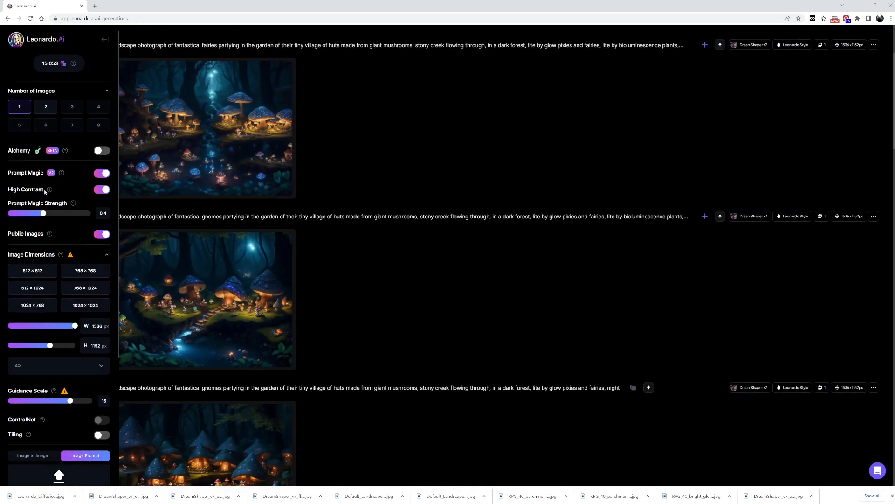
scroll(44, 192, down, 4)
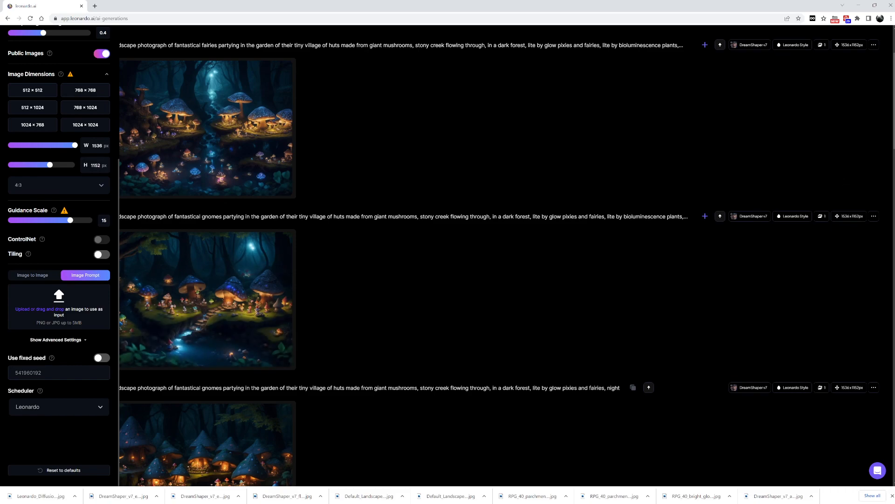
drag(776, 254, 70, 308)
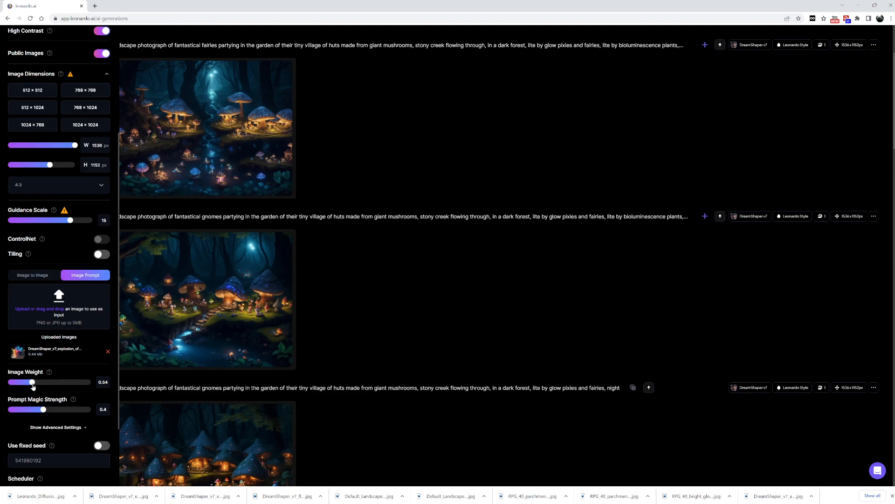
scroll(368, 286, up, 2)
scroll(368, 287, up, 1)
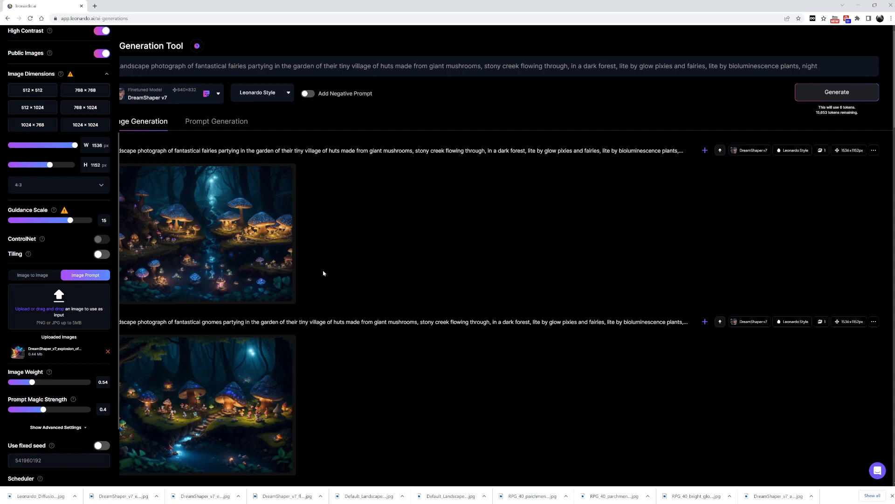
Generate the fairies village with the uploaded image prompt, and compare the enlarged result with the colour dust picture.
click(823, 93)
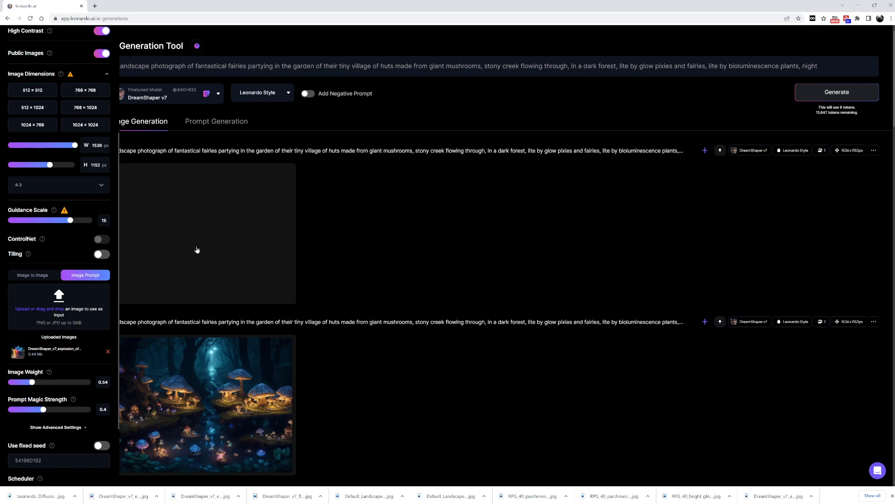
click(224, 217)
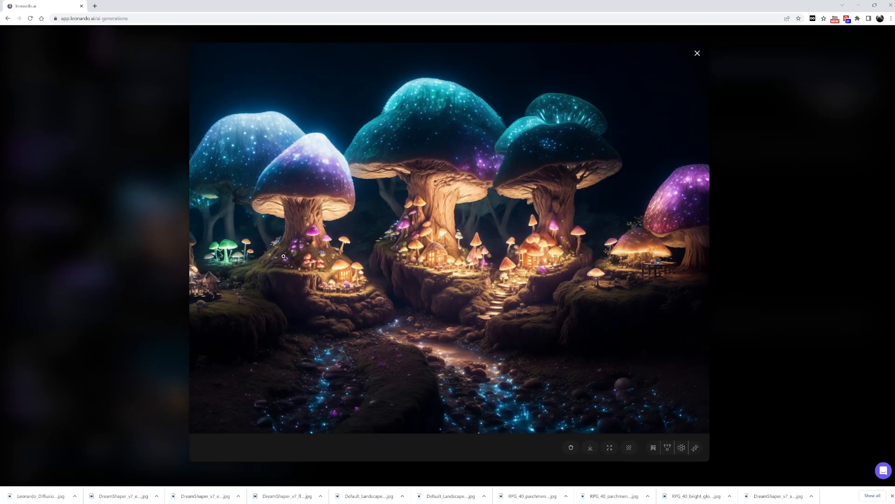
click(83, 257)
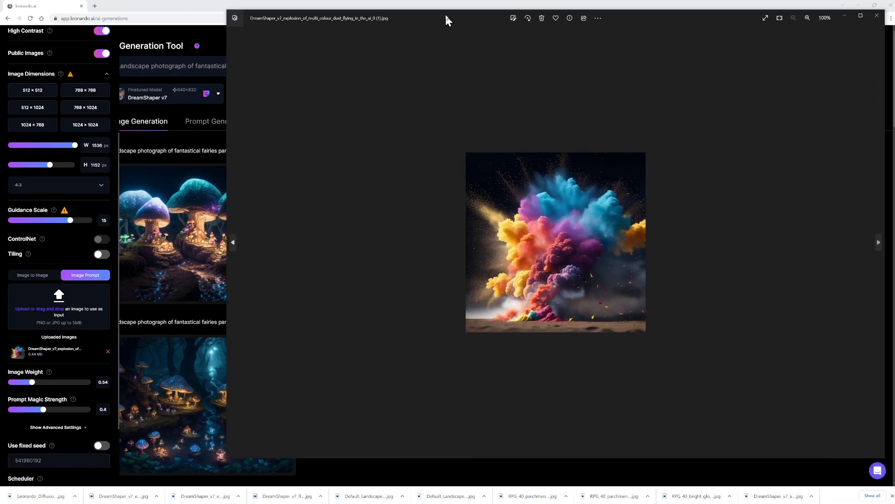
drag(445, 14, 581, 21)
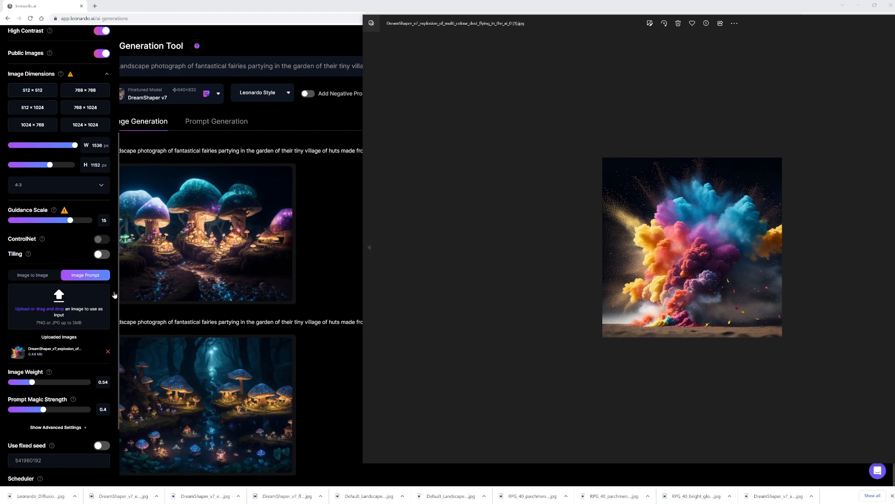
Generate the fairies village with the image weight set to 0.69 and view the new image enlarged.
click(42, 383)
drag(42, 383, 51, 383)
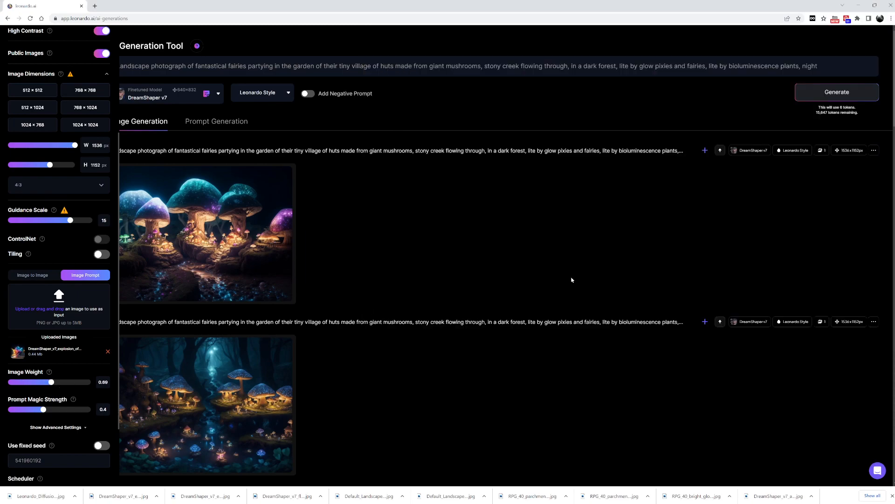
click(837, 92)
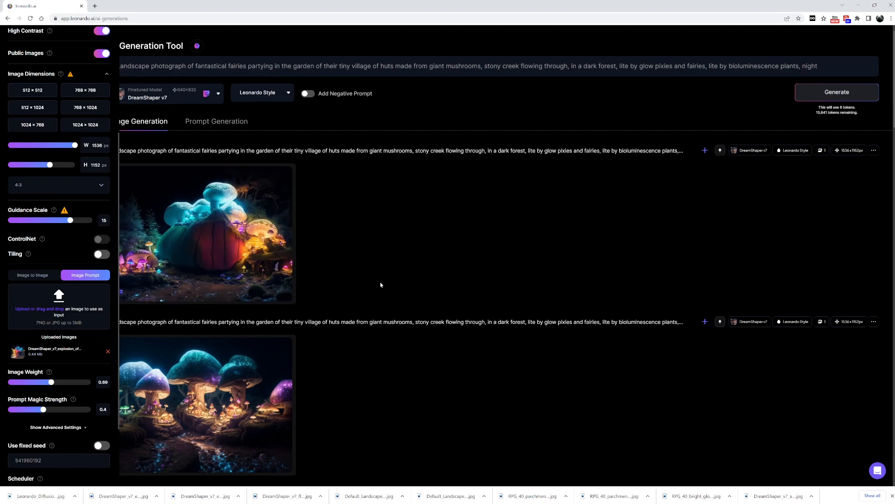
click(228, 218)
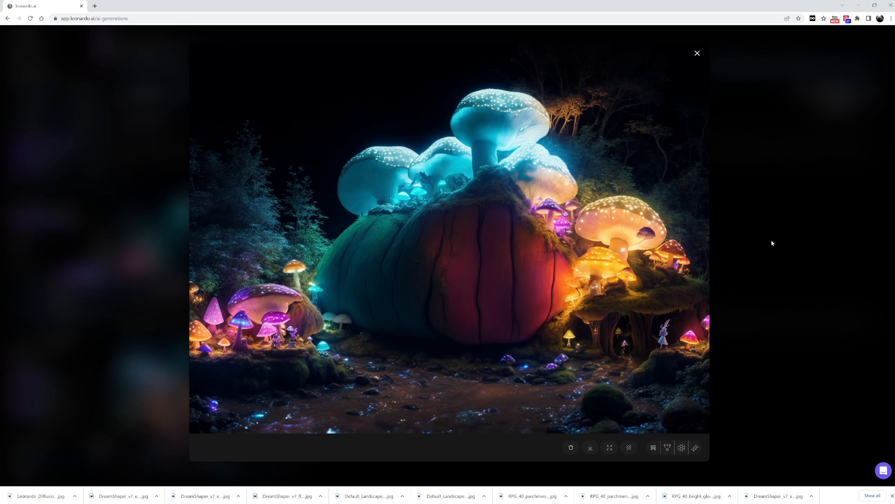
click(697, 53)
Generate the fairies village with the image weight set to 0.59 and delete the previous image with the large red and green hut.
drag(51, 382, 40, 386)
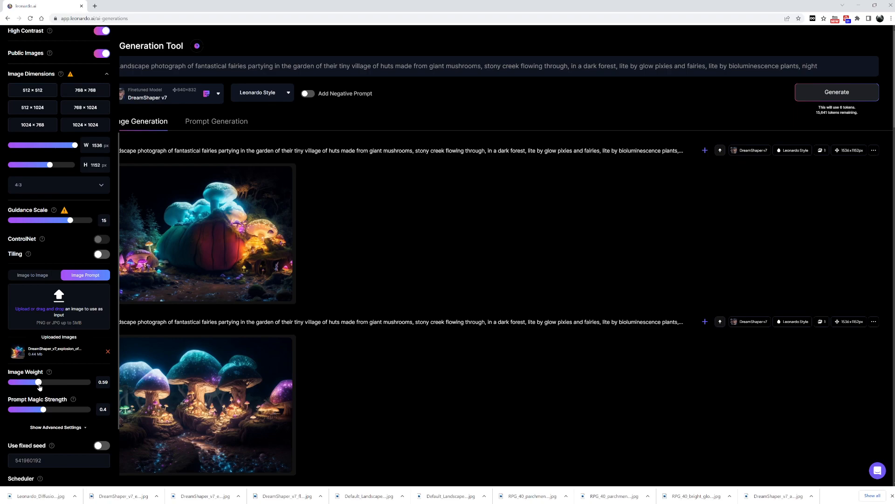
click(837, 92)
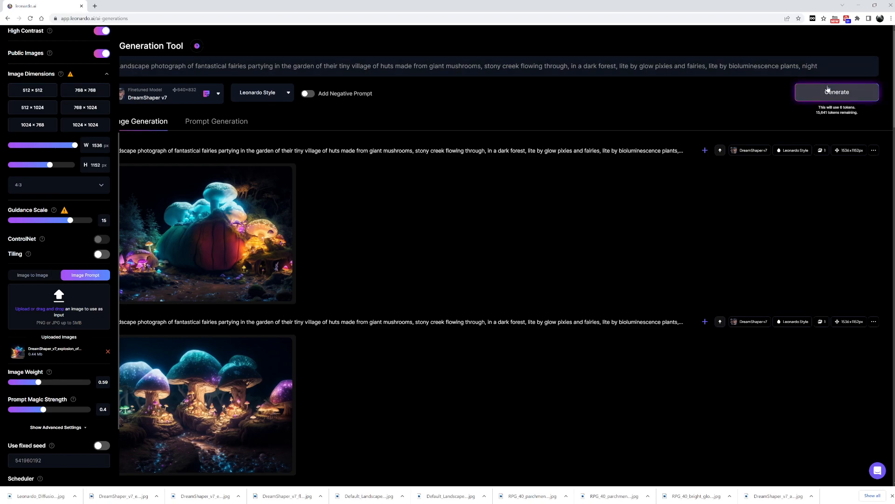
scroll(268, 331, down, 2)
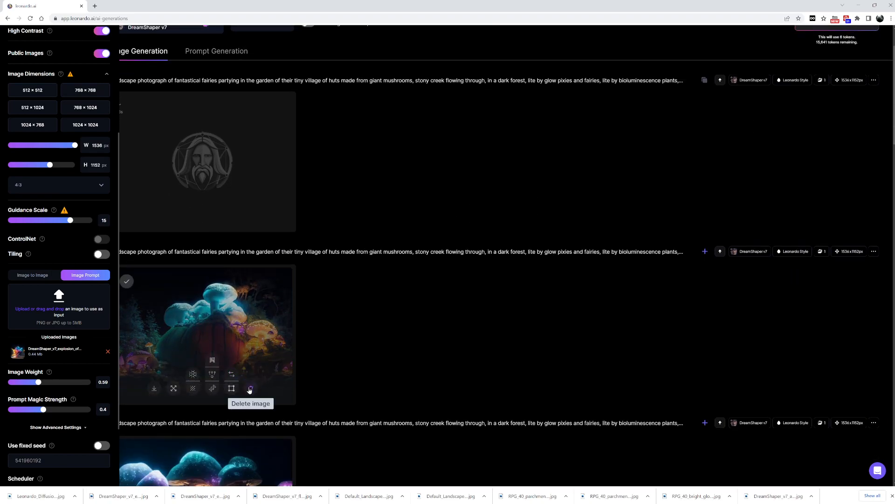
click(251, 390)
click(489, 322)
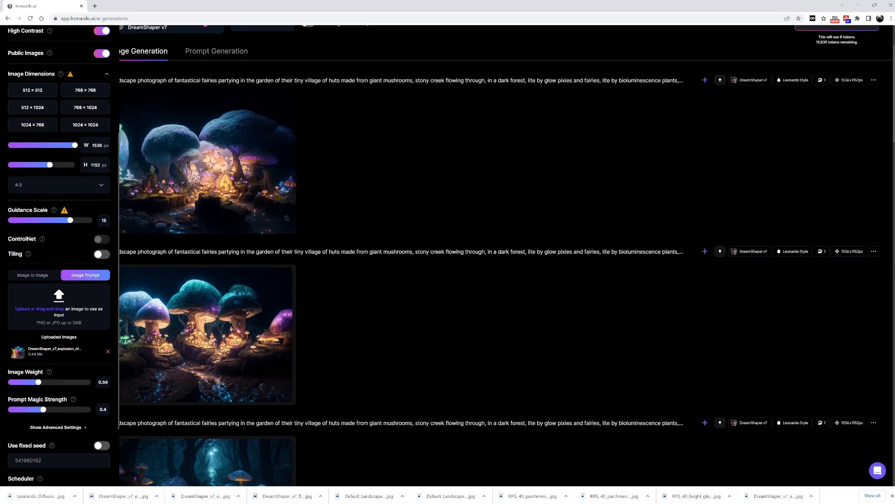
Examine the newly generated fairies village with the glowing mushroom hut at full size.
click(279, 176)
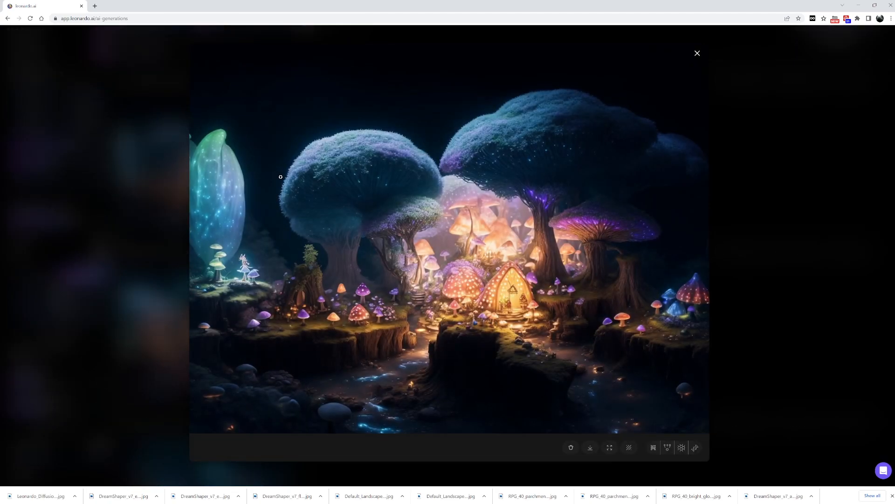
click(404, 224)
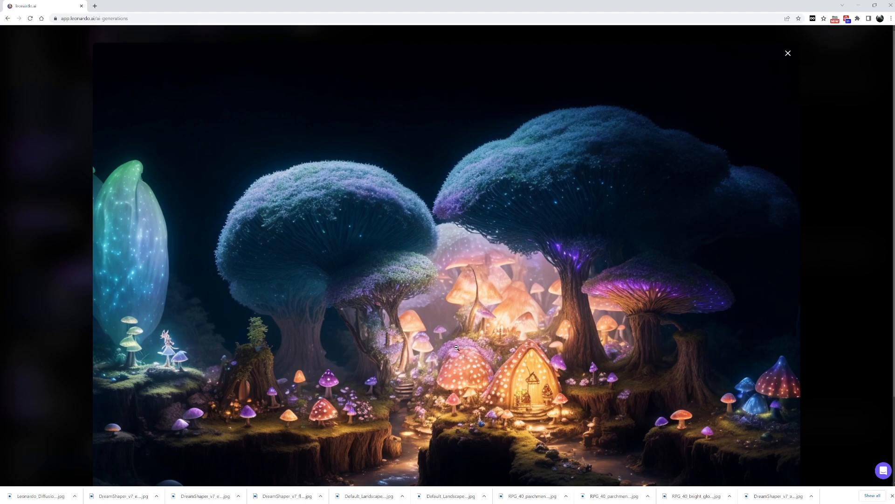
scroll(453, 346, down, 2)
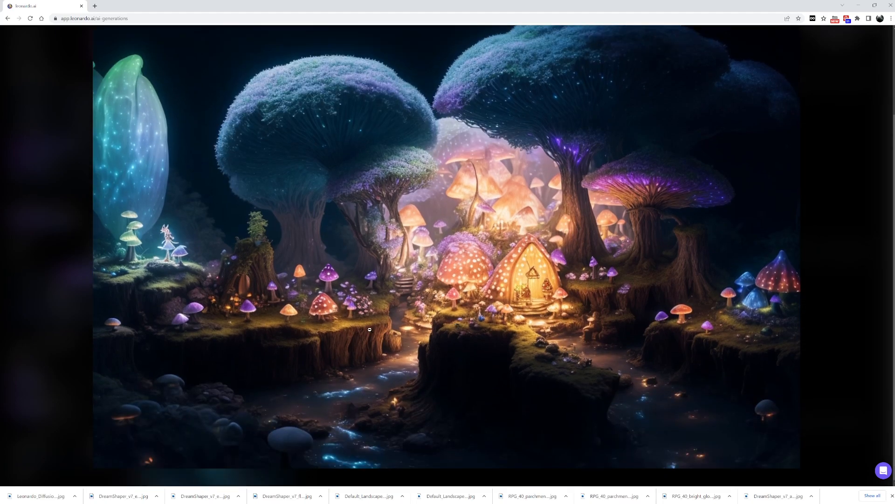
click(865, 278)
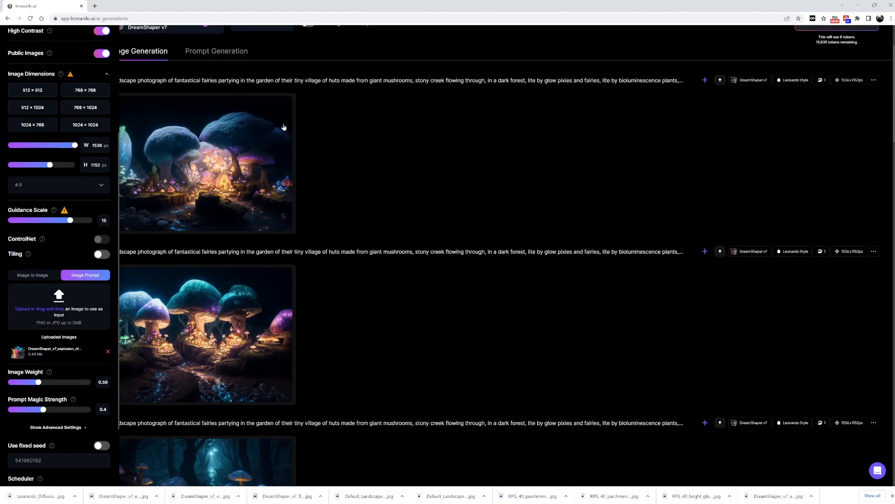
Replace the subject "fairies" with "gnomes" in the prompt and generate the image.
scroll(281, 128, up, 2)
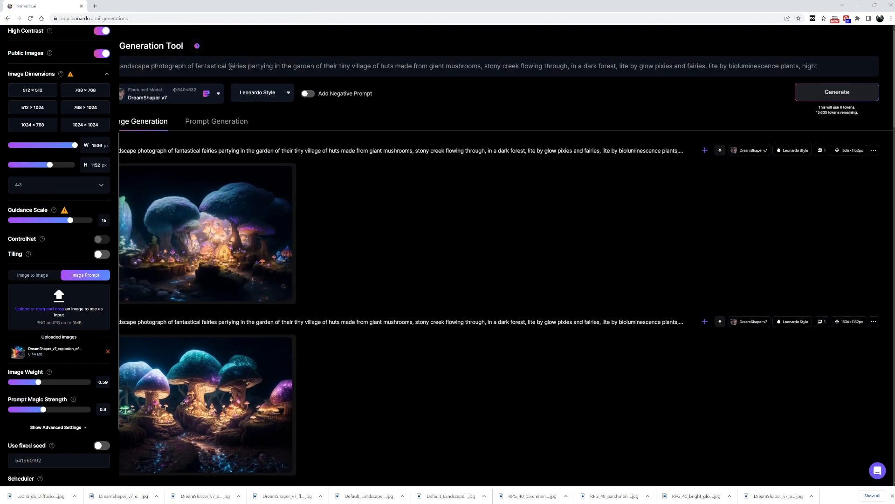
drag(229, 65, 246, 66)
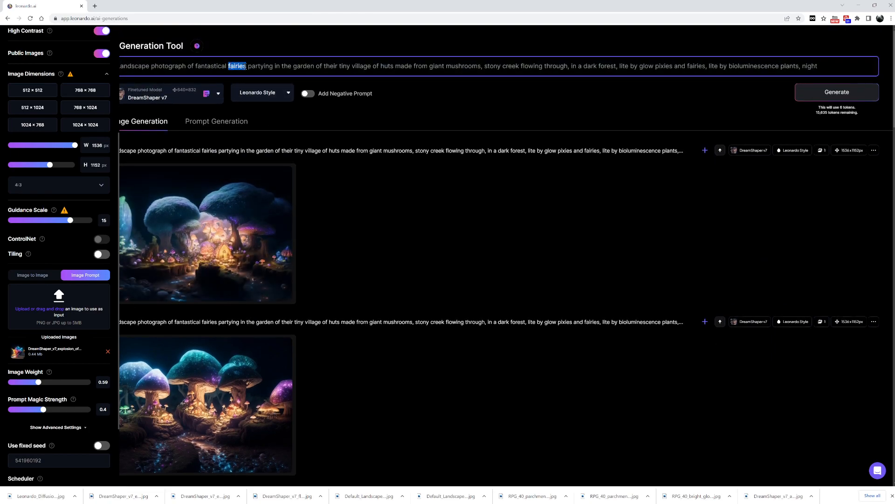
text(gnomes)
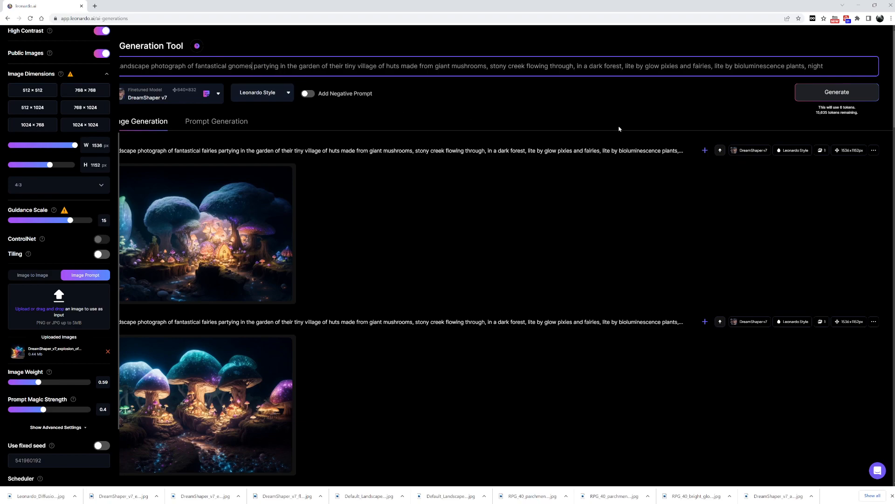
click(805, 99)
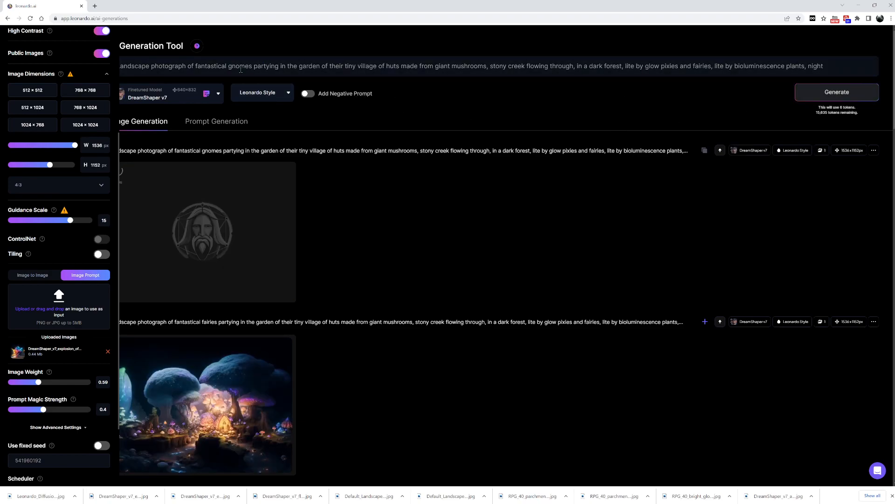
Replace the subject "gnomes" with "elfes" in the prompt and generate the image.
drag(228, 66, 251, 66)
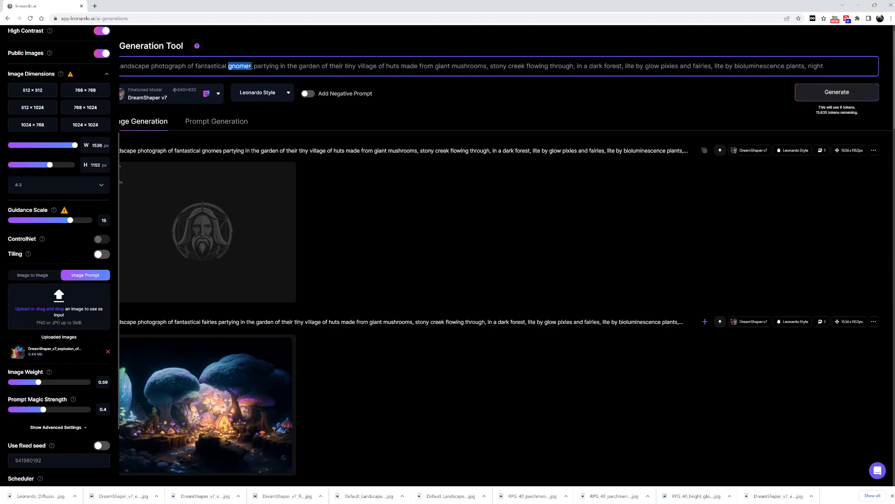
text(e)
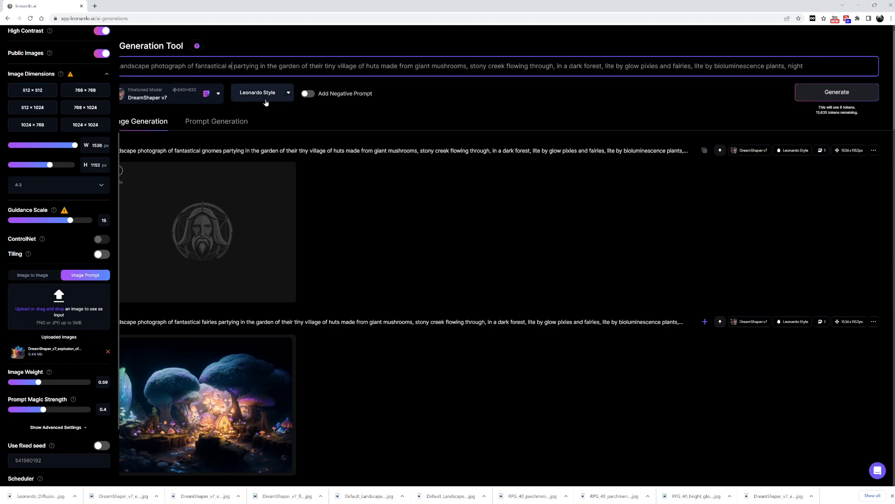
text(lvrd)
key(BackSpace)
key(BackSpace)
text(es)
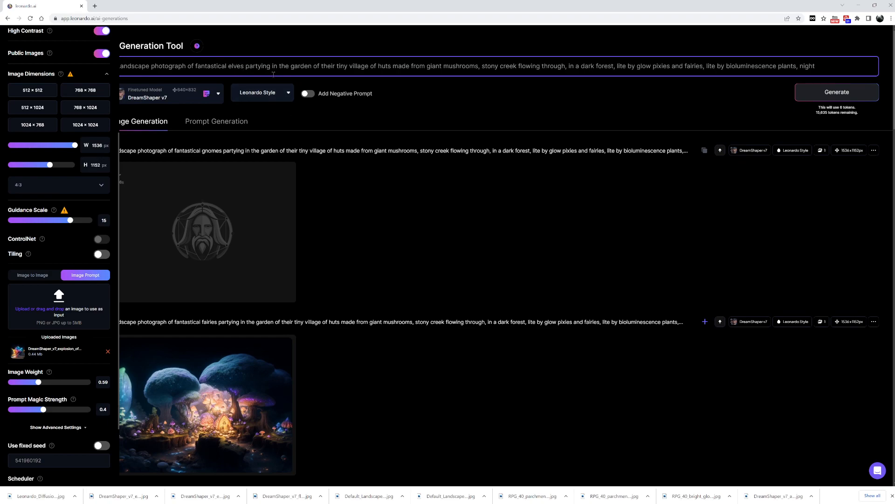
key(BackSpace)
text(f)
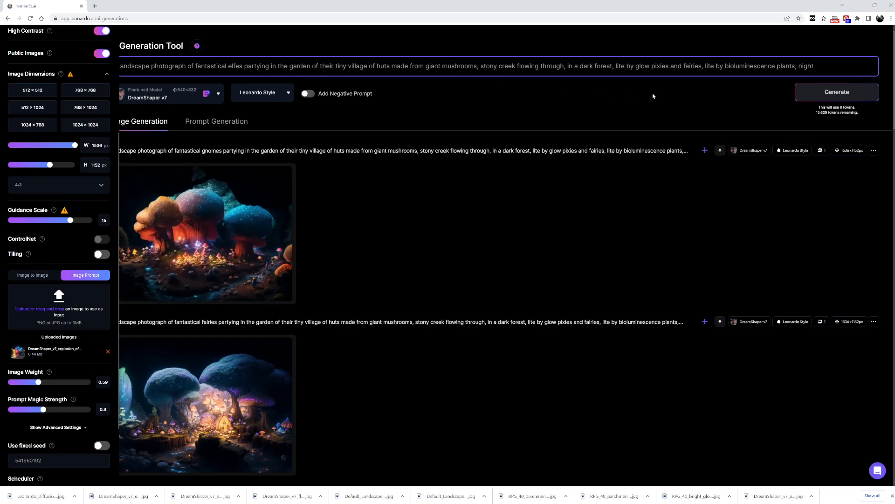
click(801, 93)
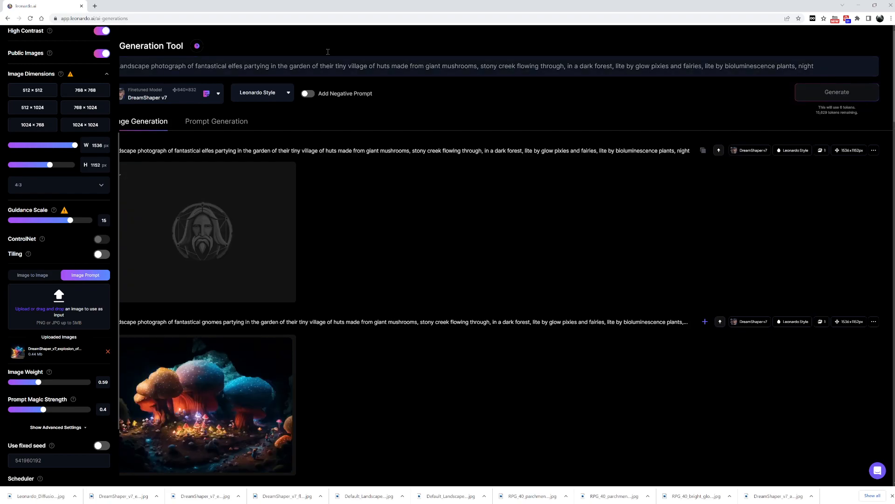
Replace the subject "elfes" with "dwarves" in the prompt and generate the image.
double_click(229, 65)
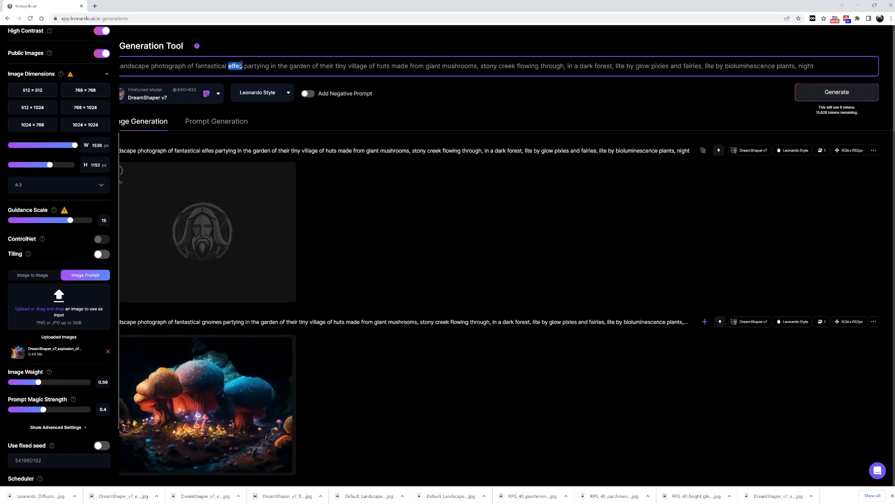
text(dwar)
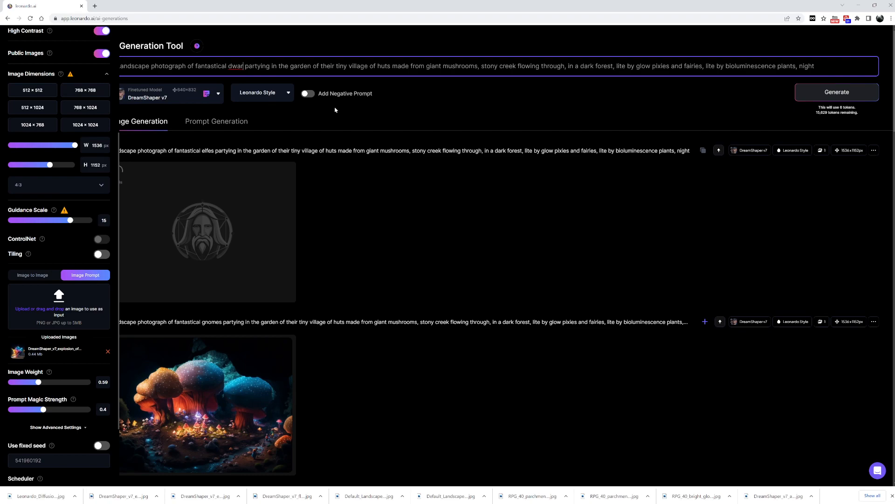
text(ves)
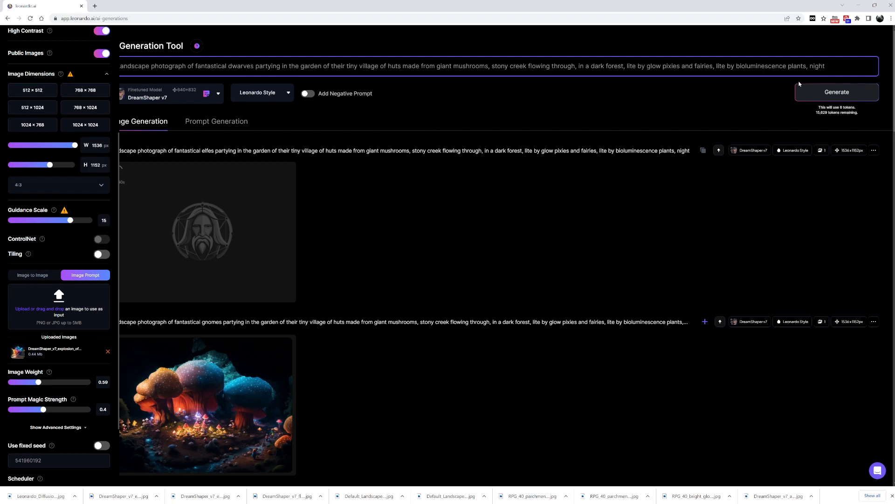
click(809, 95)
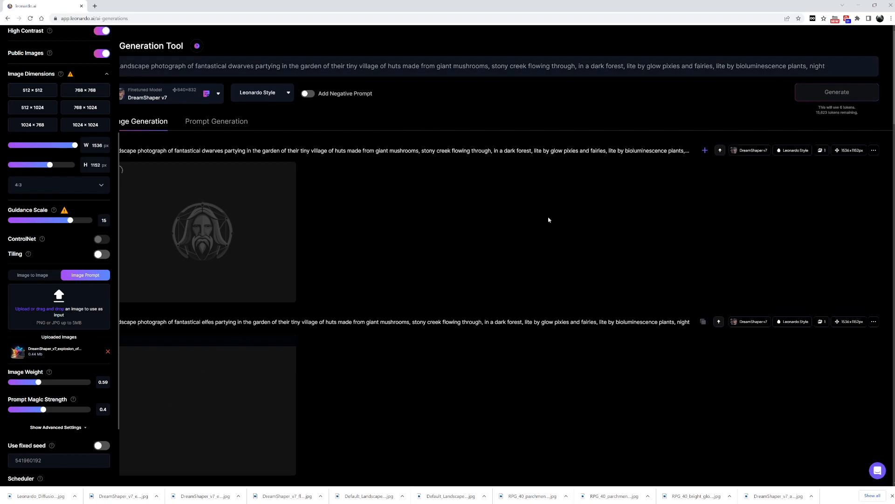
Examine the generated elfes village image at full size, including its lower part.
scroll(523, 199, down, 5)
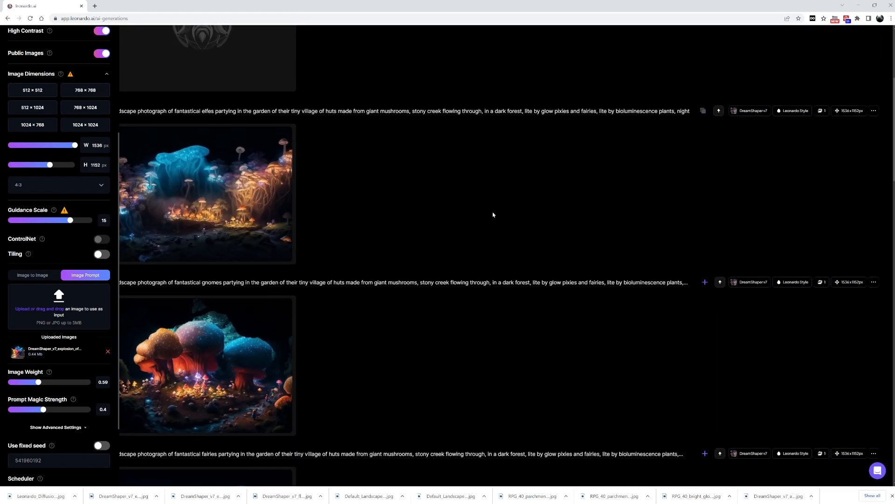
click(278, 202)
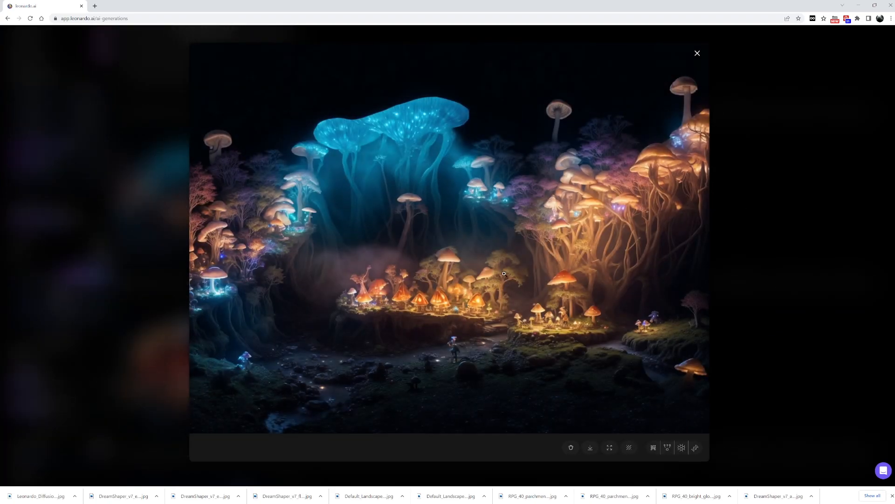
click(470, 317)
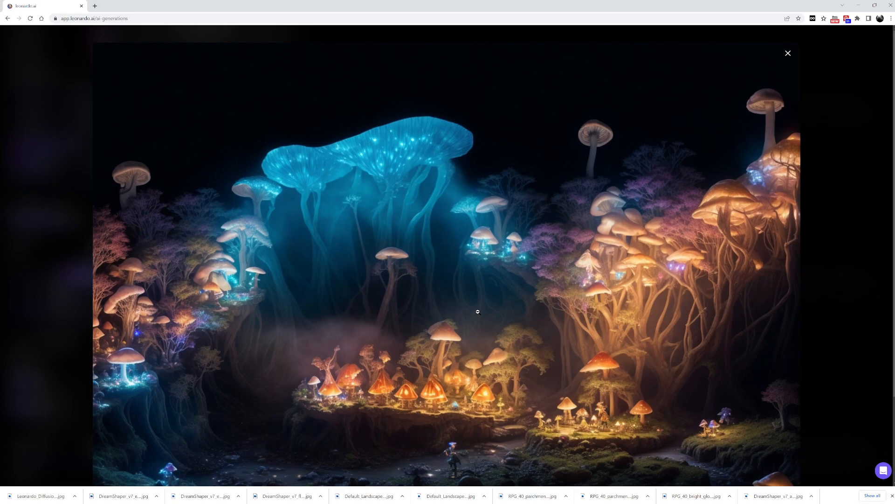
scroll(477, 313, down, 2)
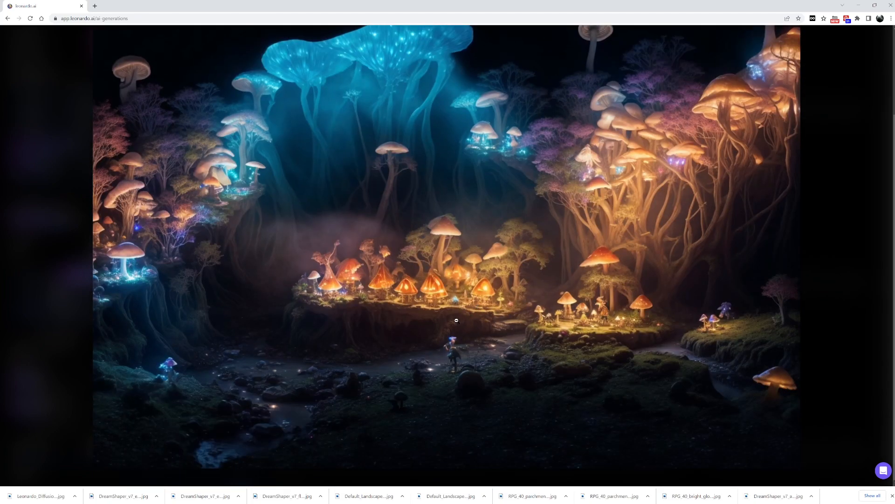
scroll(466, 318, up, 2)
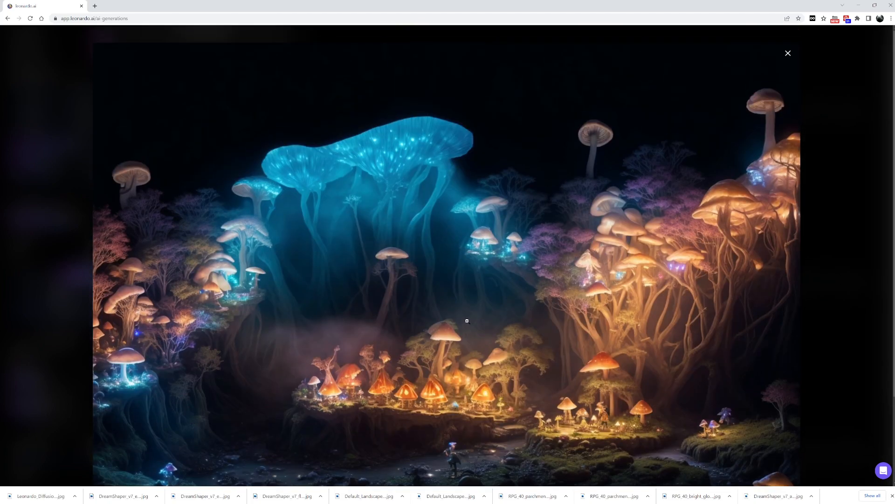
click(58, 217)
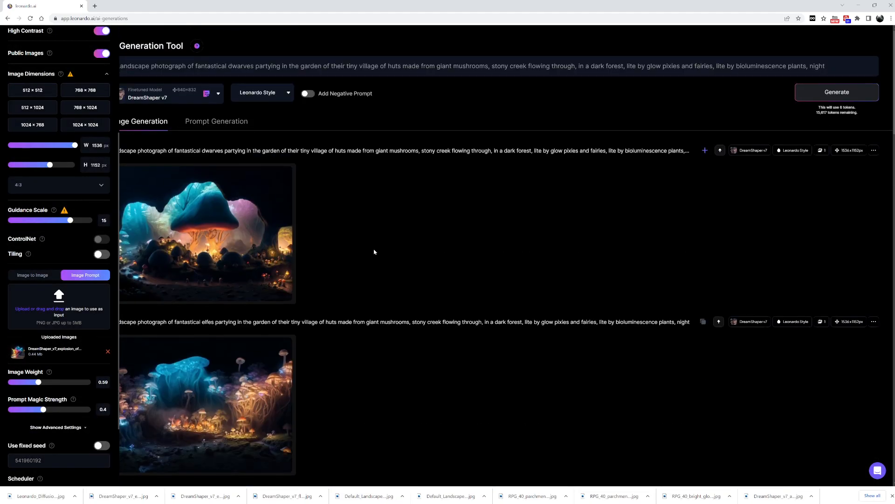
Examine the generated dwarves village image at full size, including its lower part, and compare it with the earlier generations.
click(214, 210)
click(452, 263)
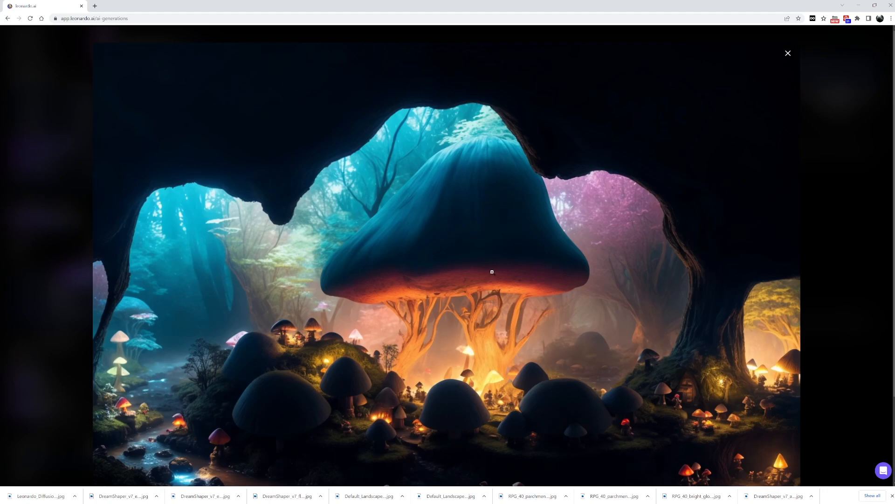
scroll(638, 317, down, 2)
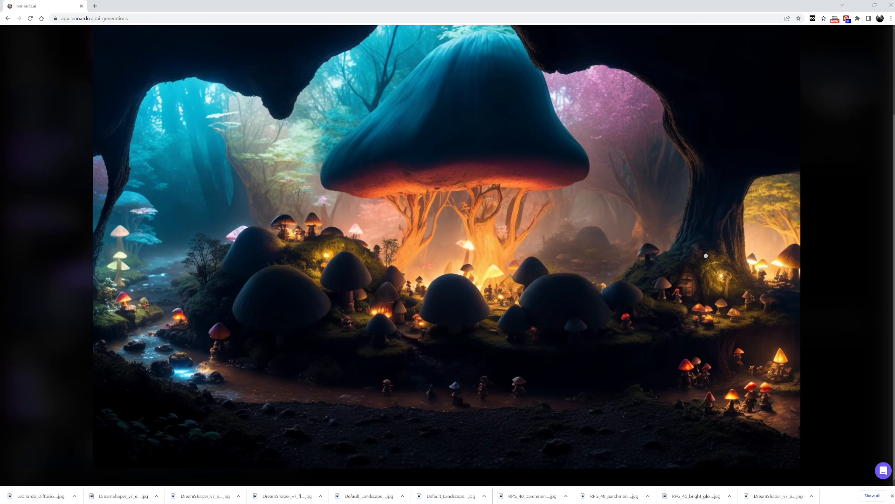
click(823, 257)
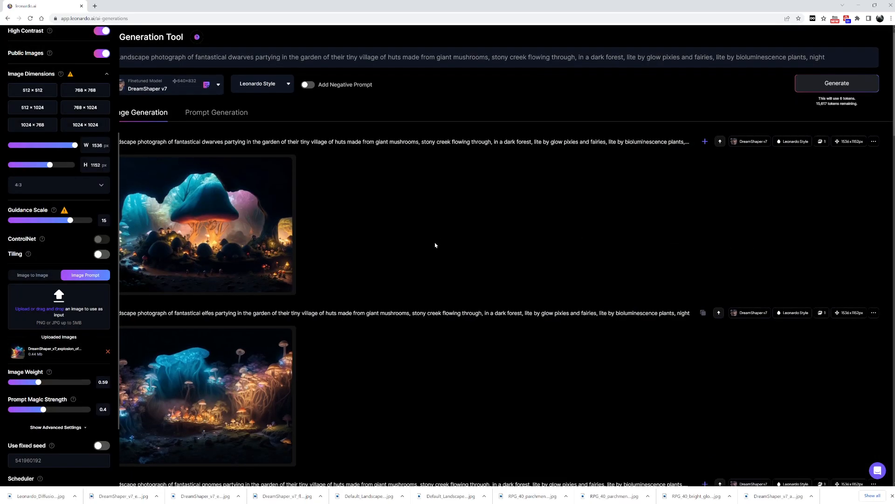
scroll(453, 249, down, 15)
scroll(445, 247, up, 15)
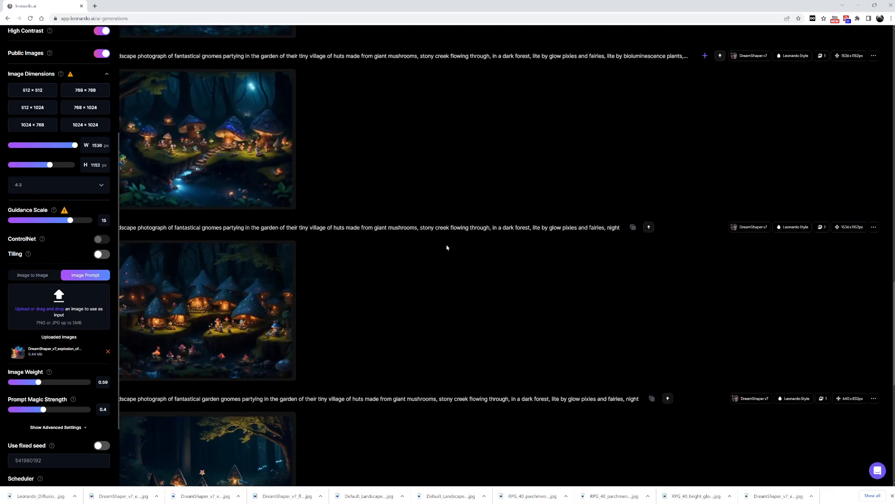
scroll(445, 238, up, 2)
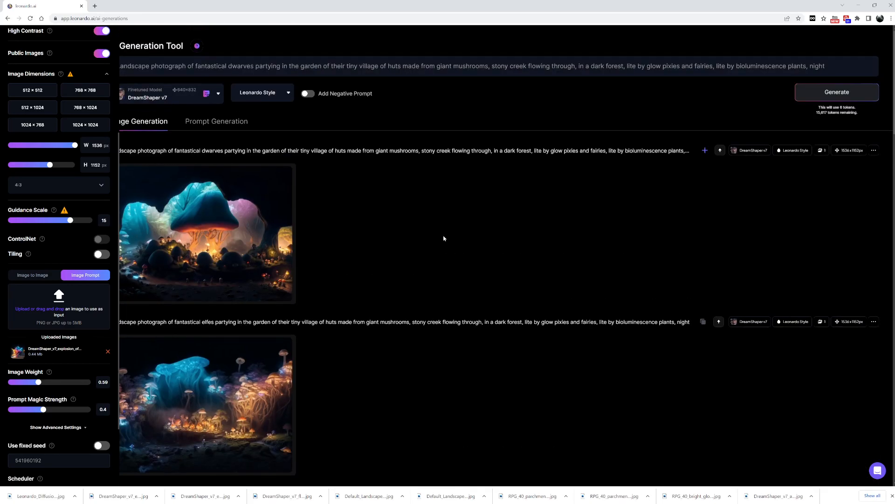
Open the Leonardo AI personal feed in a new browser tab and browse back to the female horse rider logo images.
click(94, 6)
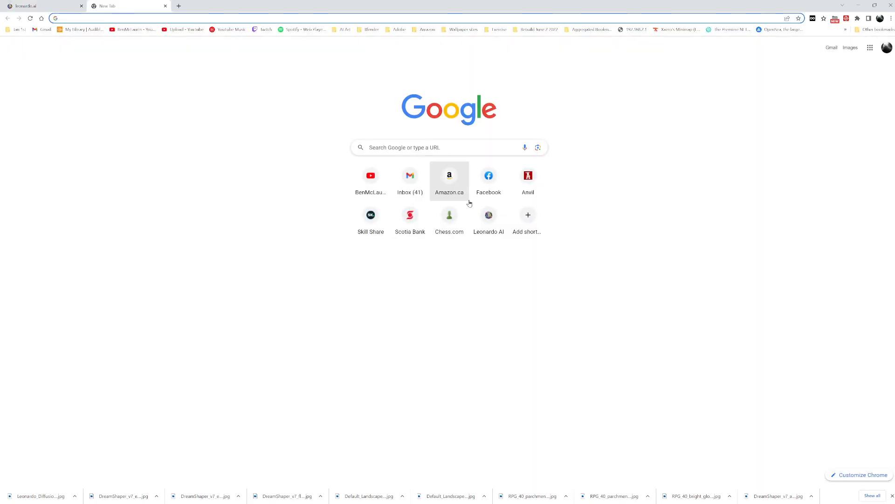
click(488, 219)
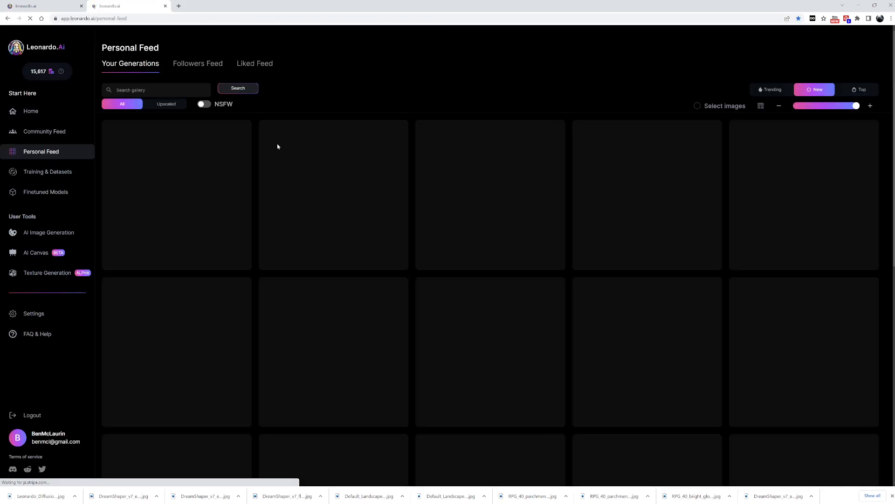
scroll(482, 186, down, 20)
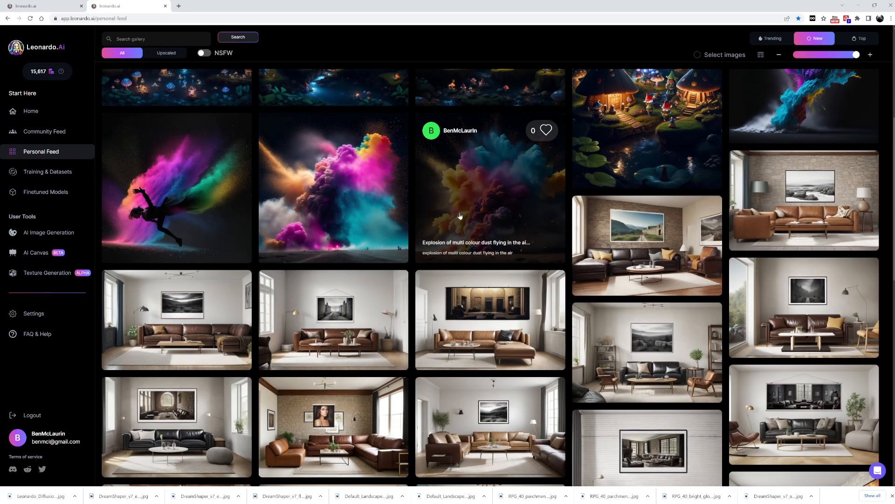
scroll(422, 213, down, 15)
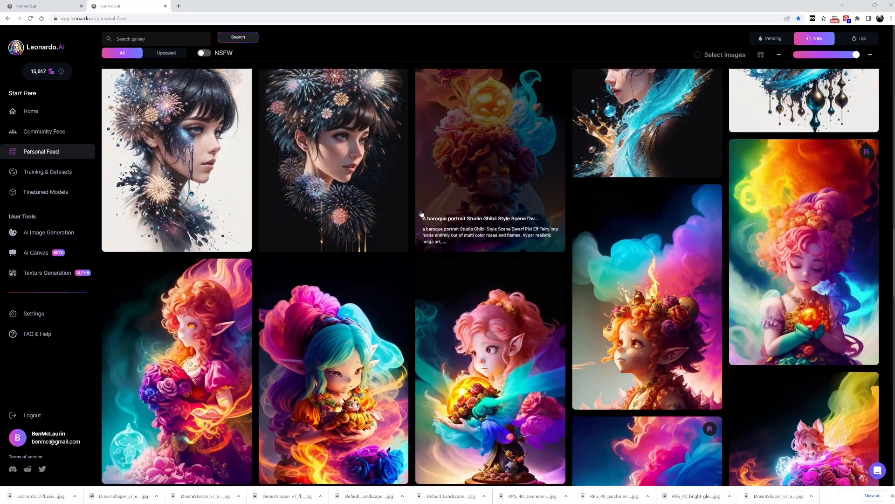
scroll(413, 212, down, 20)
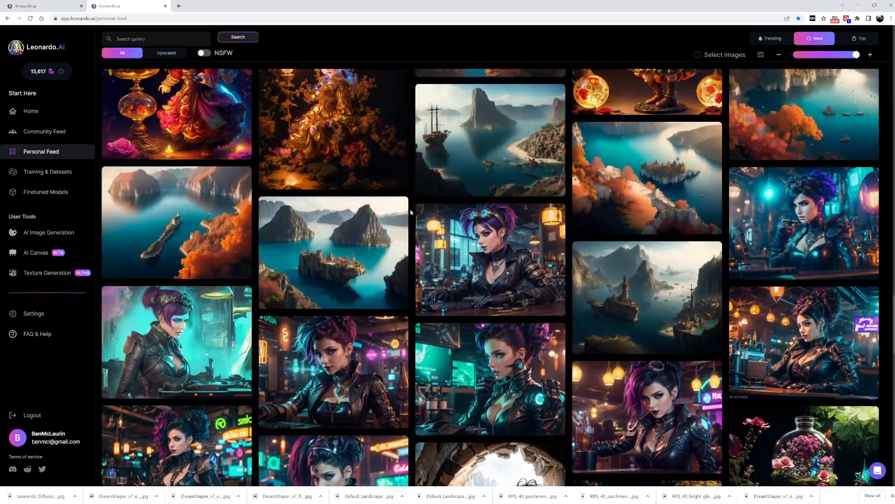
scroll(404, 213, down, 20)
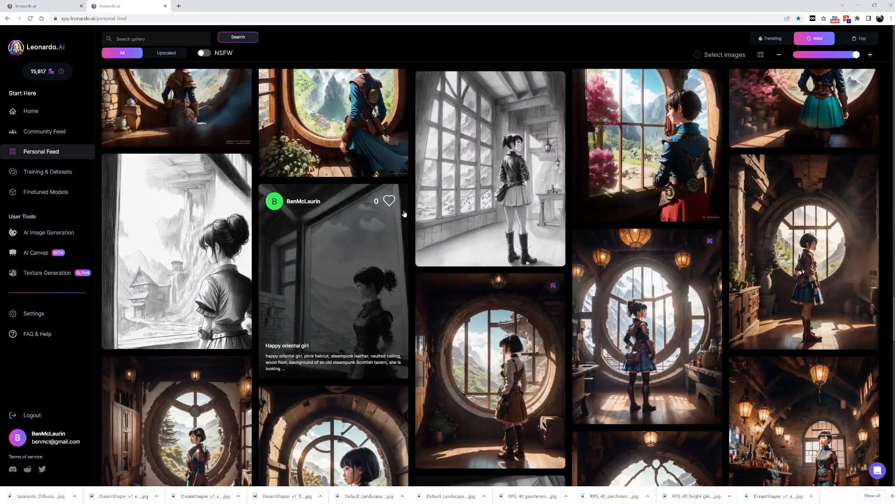
scroll(404, 215, down, 20)
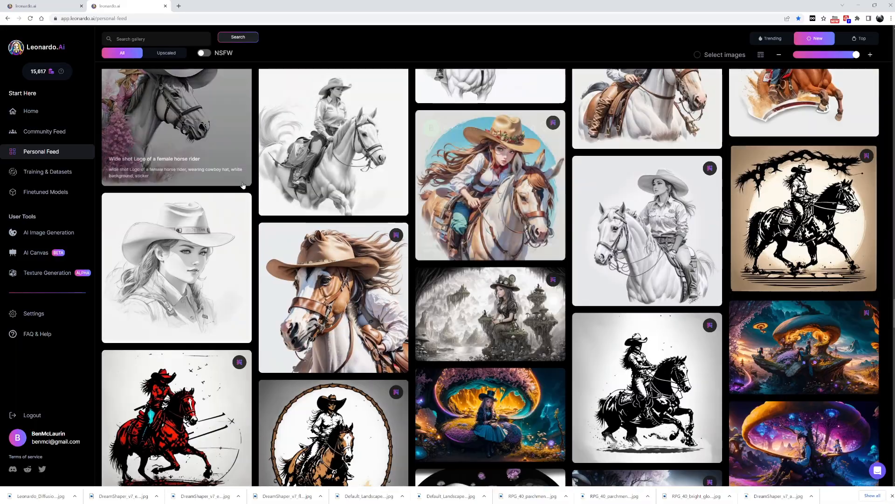
scroll(466, 227, up, 4)
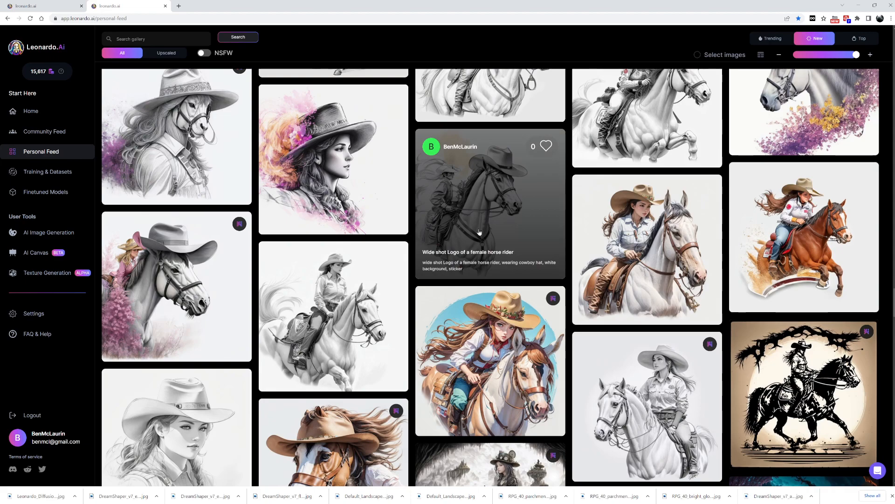
scroll(478, 231, up, 2)
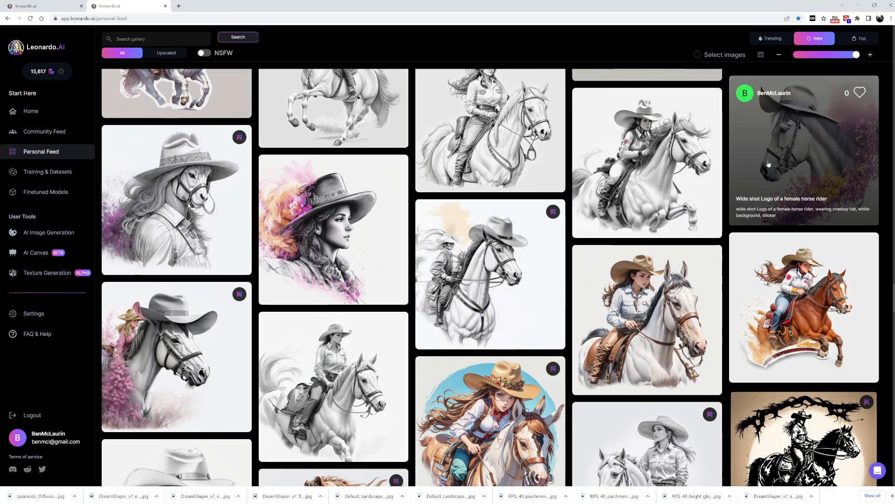
View the horse in a hat with purple and yellow flowers at full size, and return to the feed.
click(793, 153)
click(401, 173)
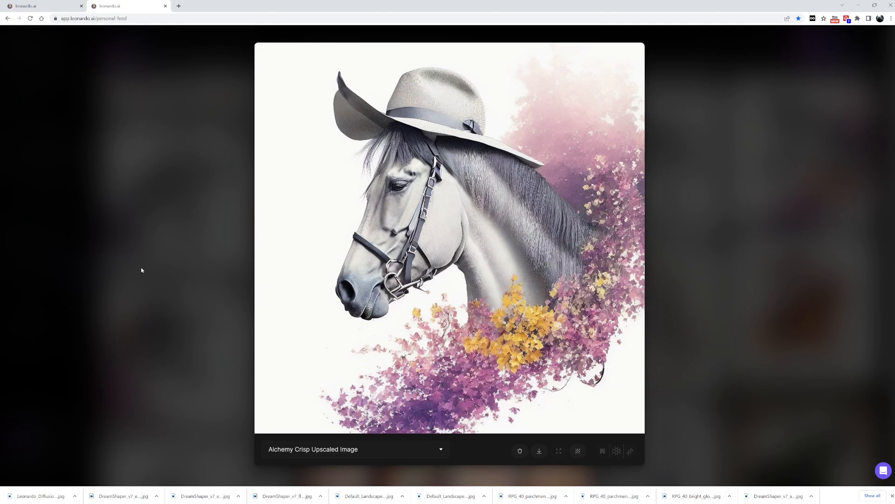
click(190, 271)
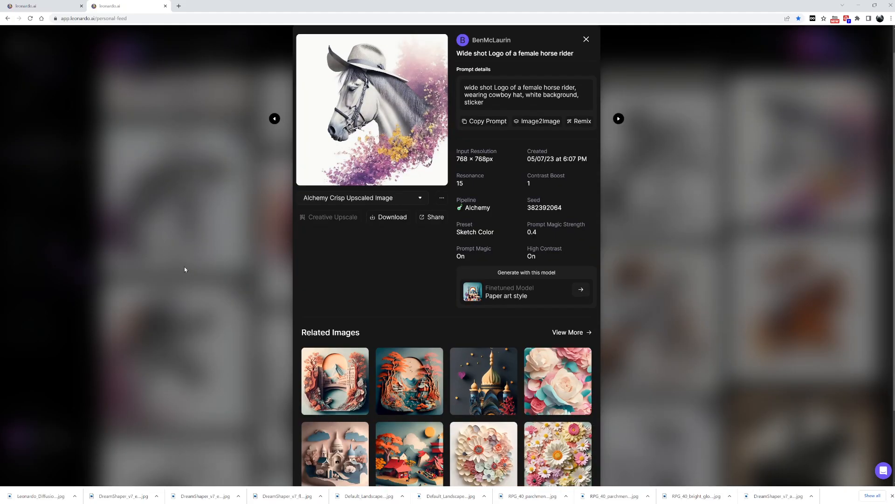
click(184, 269)
Browse older generations in the personal feed, past the fantasy landscapes and steampunk portraits, to the dark lion portrait.
scroll(286, 270, down, 5)
scroll(287, 269, down, 15)
scroll(289, 269, down, 15)
scroll(302, 271, down, 10)
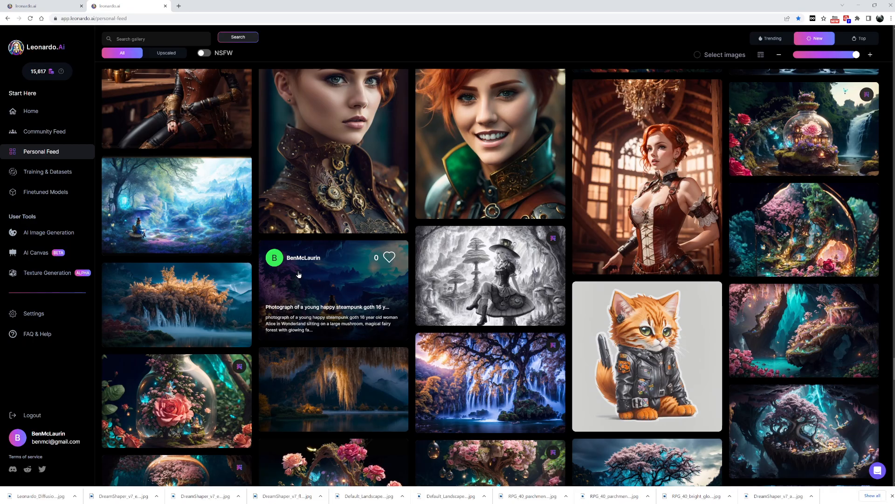
scroll(298, 274, down, 6)
scroll(297, 275, down, 10)
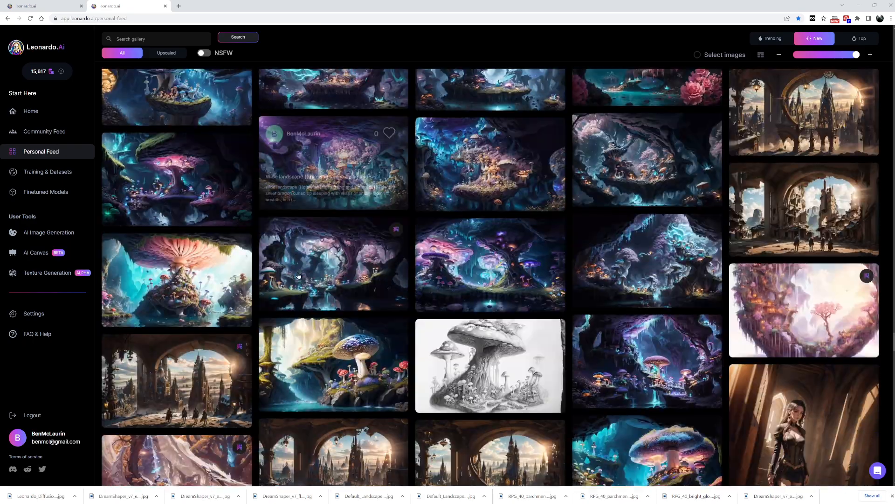
scroll(301, 275, down, 3)
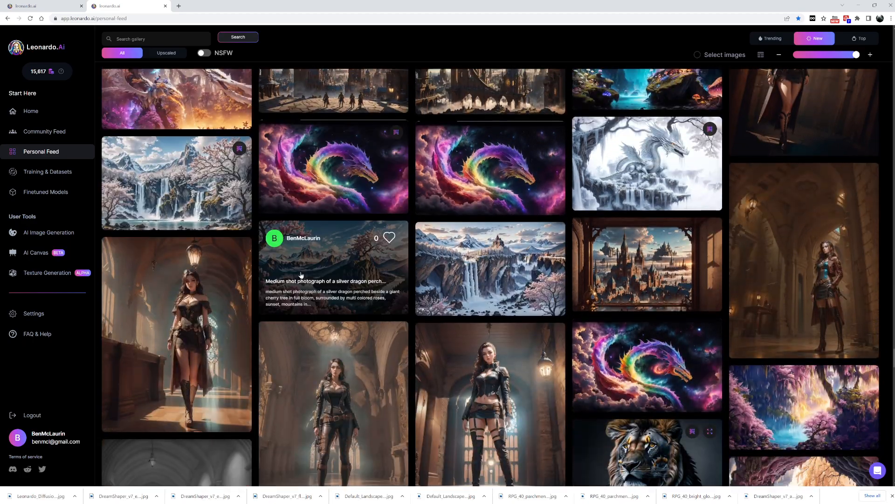
scroll(301, 275, up, 4)
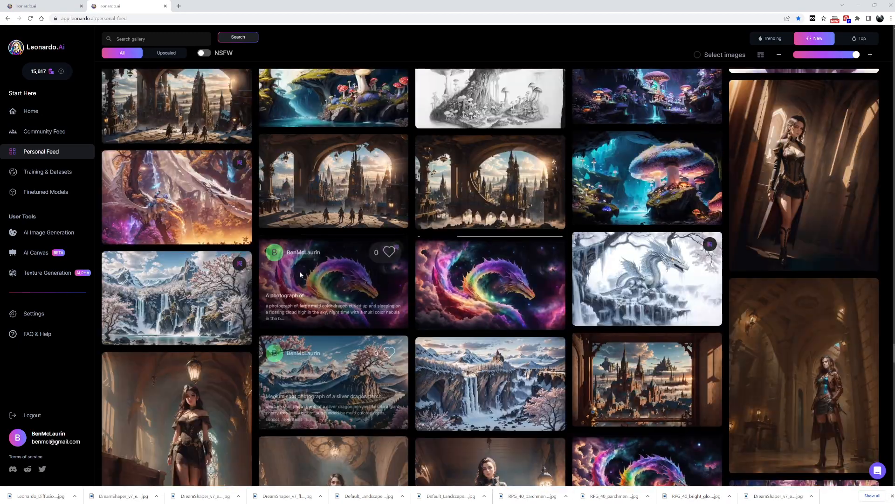
scroll(312, 276, down, 10)
scroll(323, 277, down, 10)
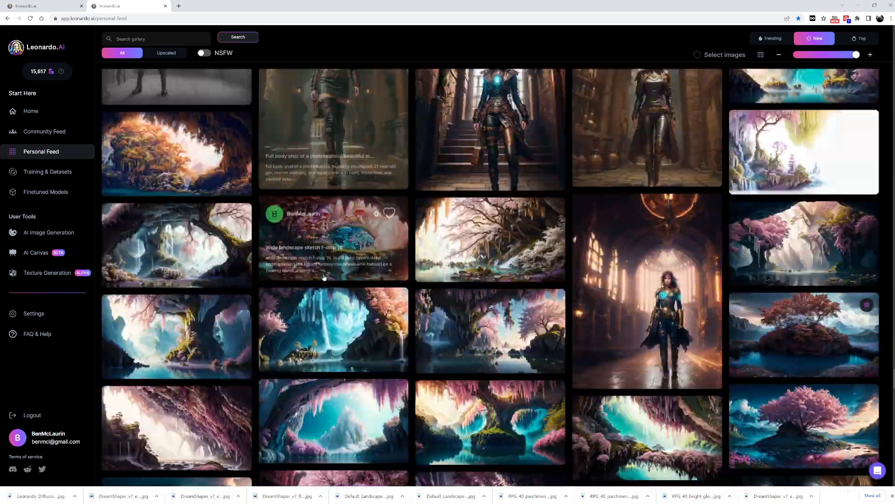
scroll(324, 276, down, 10)
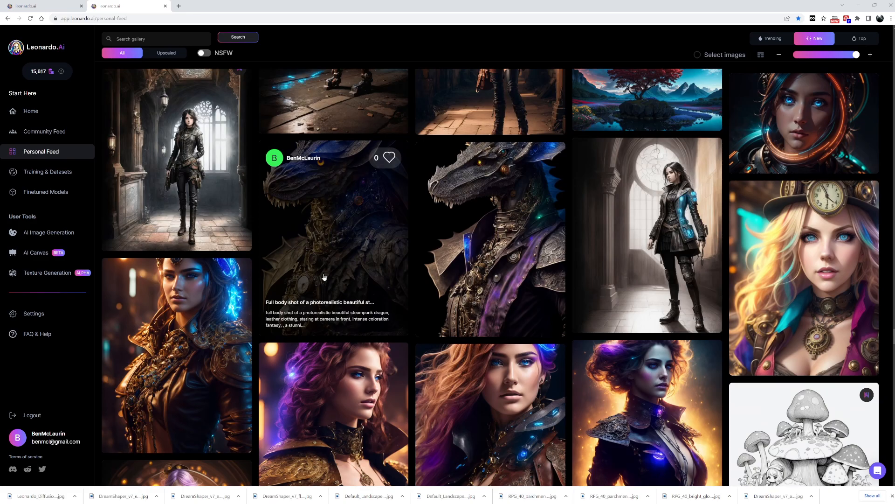
scroll(324, 277, down, 4)
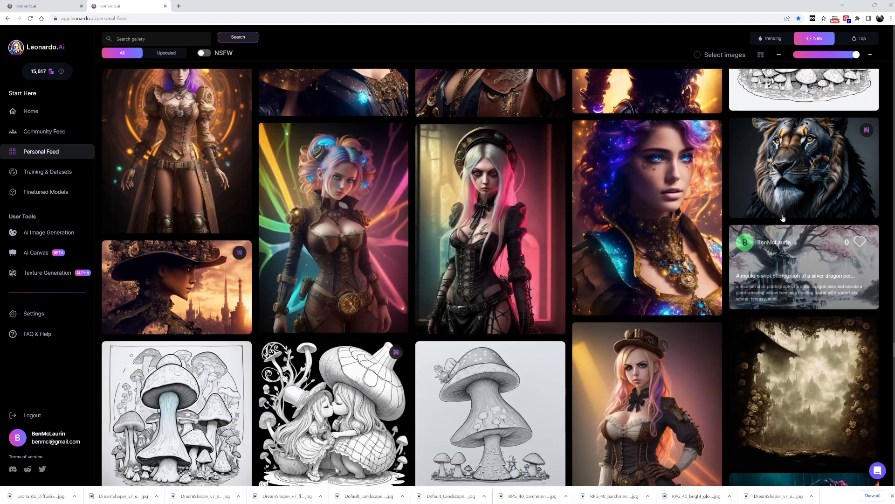
View the dark-feathered lion portrait at full size and return to the feed.
click(732, 201)
click(375, 140)
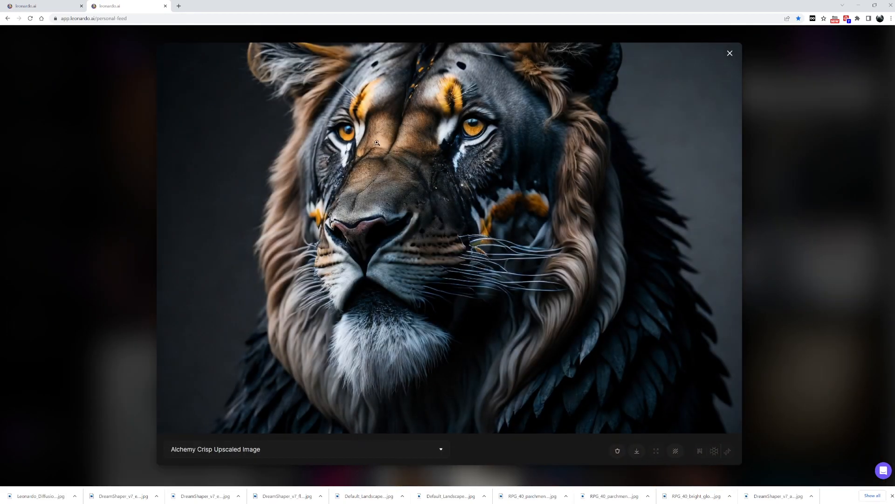
click(787, 245)
click(187, 198)
Browse further back through the personal feed to the Alice in Wonderland mushroom and fairy images.
scroll(234, 200, down, 6)
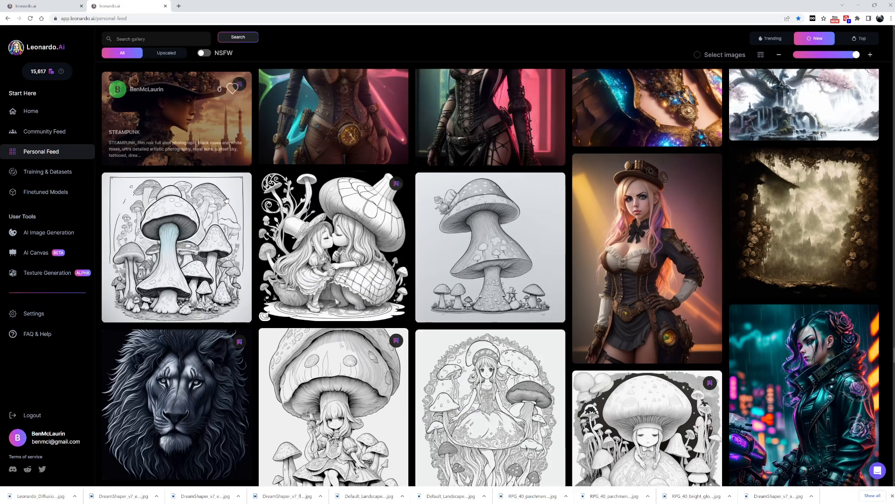
scroll(234, 199, down, 4)
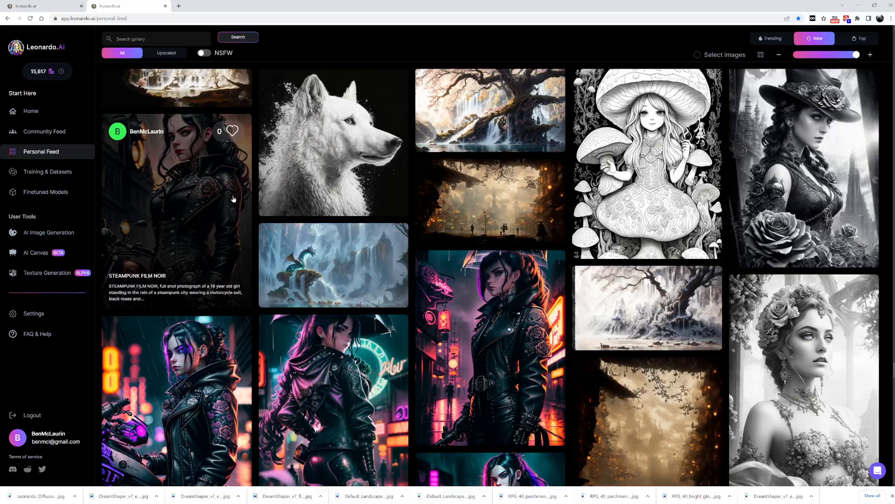
scroll(234, 199, down, 10)
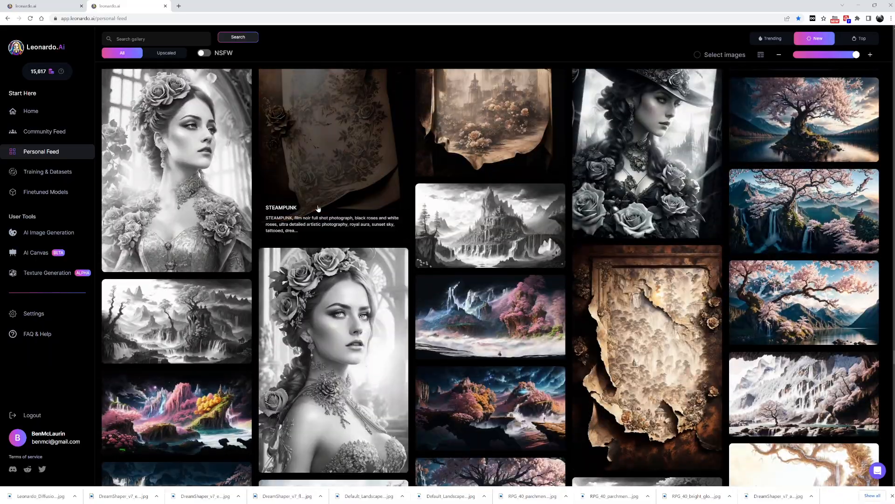
scroll(318, 208, down, 10)
scroll(311, 209, down, 10)
scroll(308, 209, down, 10)
scroll(311, 209, down, 10)
scroll(312, 209, down, 10)
scroll(310, 212, down, 10)
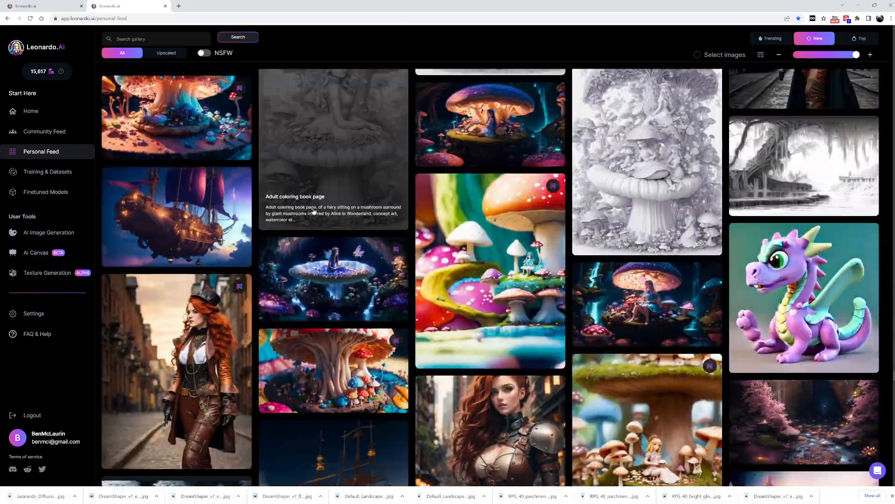
scroll(314, 211, down, 4)
scroll(314, 211, down, 4)
scroll(314, 211, up, 4)
scroll(314, 212, up, 2)
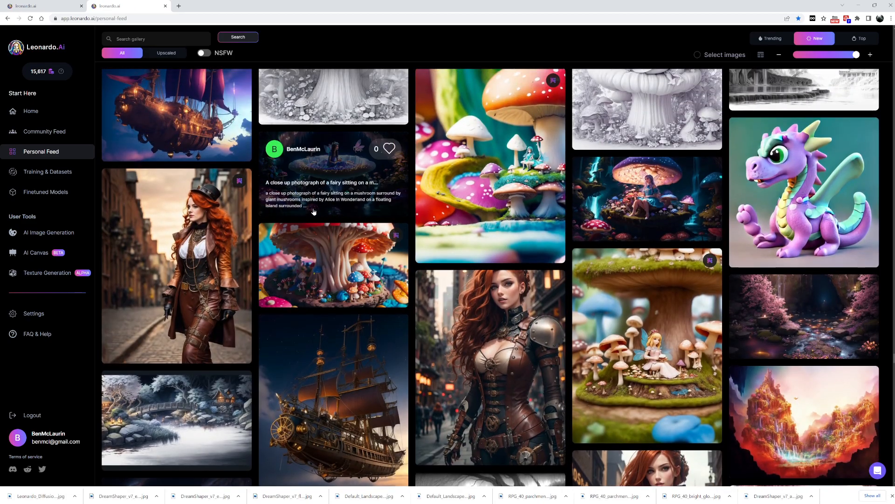
Examine the tilt shift giant mushroom image at full size and review its generation details, including the preset.
click(322, 240)
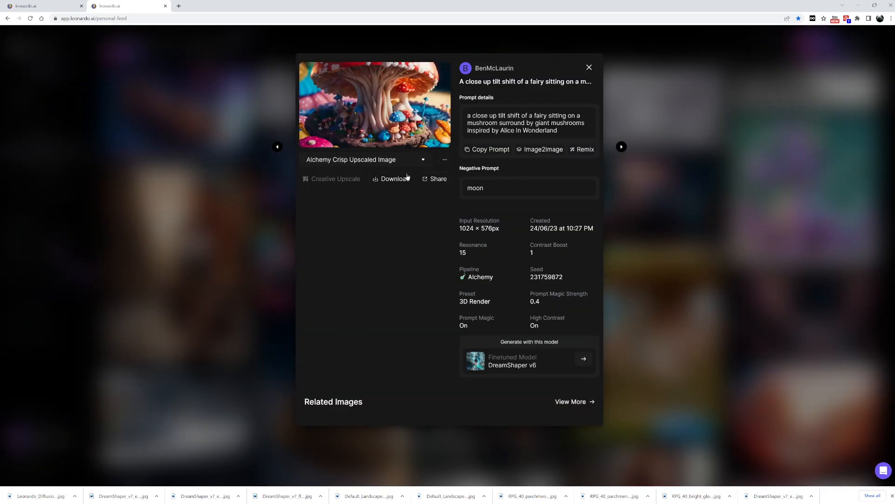
click(390, 125)
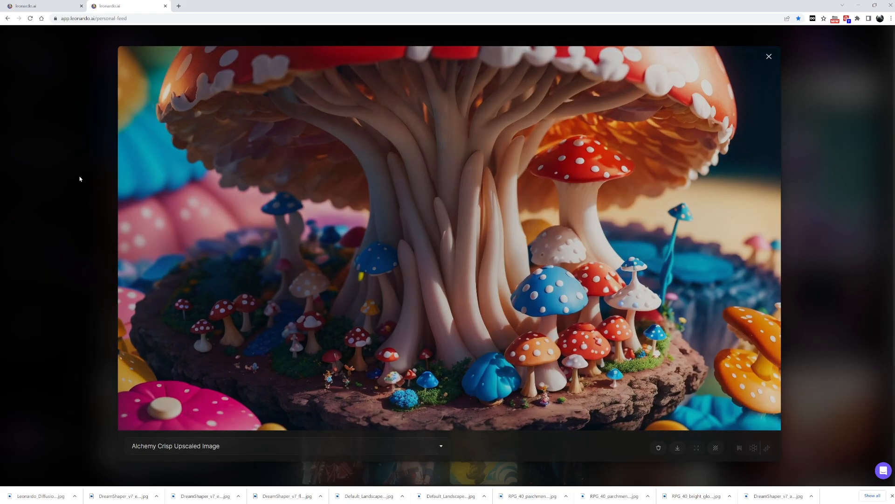
click(76, 178)
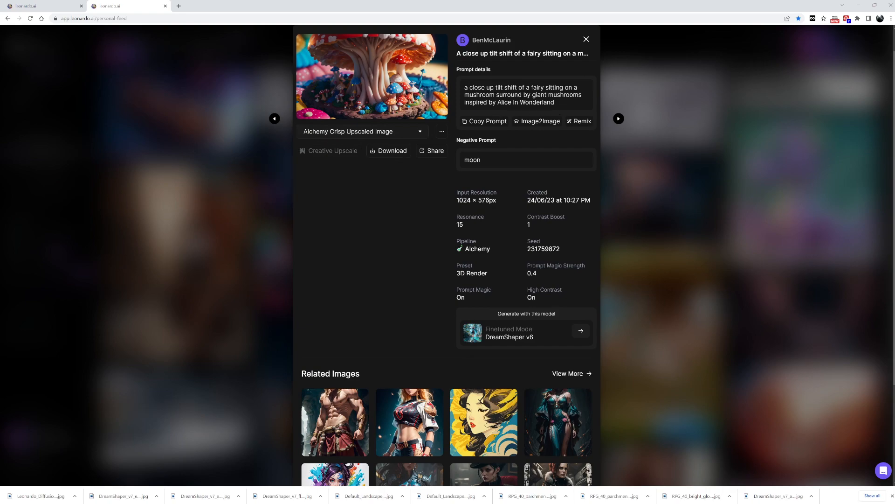
click(224, 145)
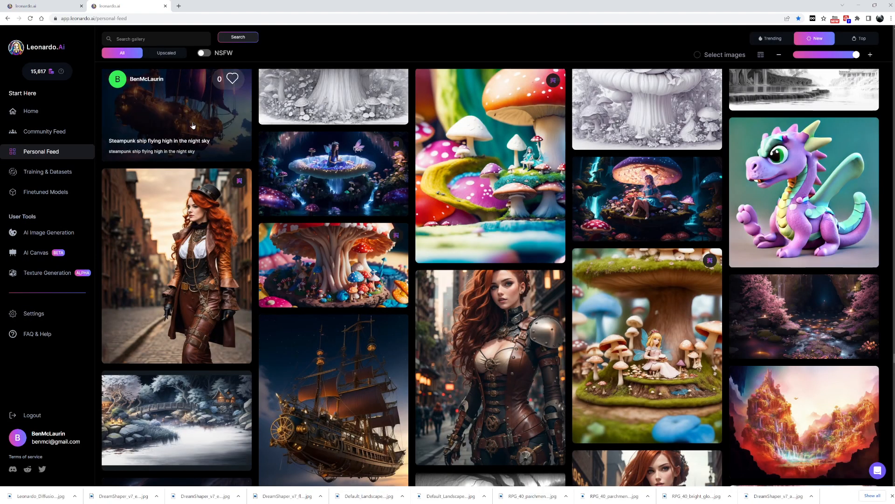
click(347, 228)
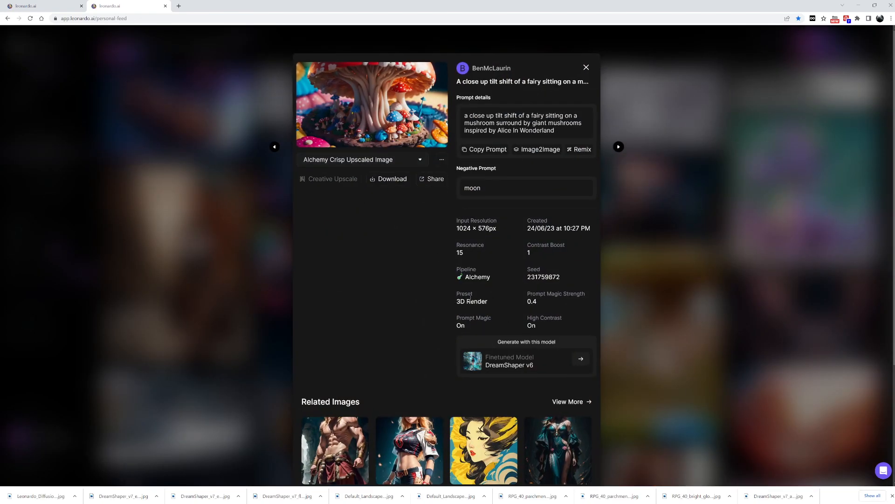
click(260, 264)
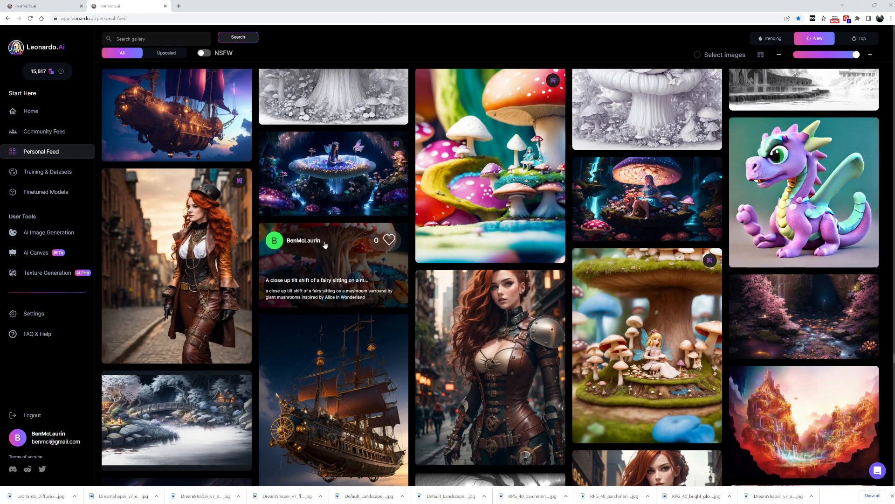
Review the generation details of the close-up fairy on a mushroom image, and browse further back through the feed to the nebula dragon images.
click(350, 246)
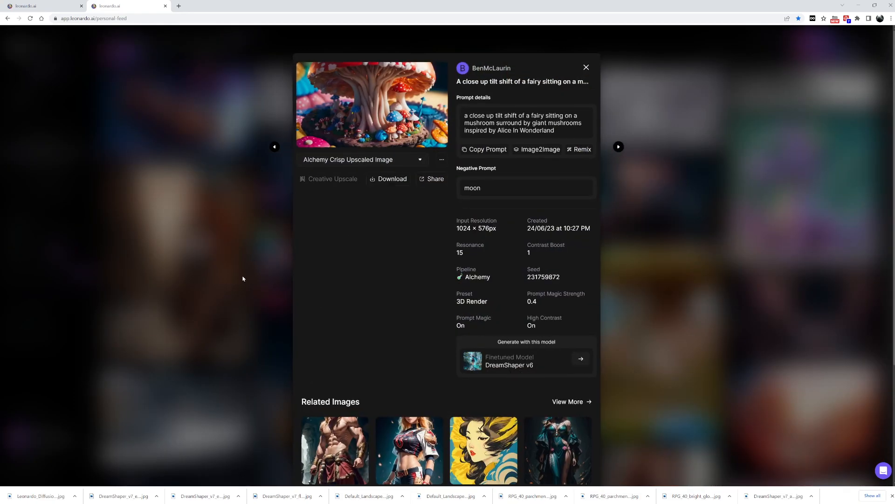
click(196, 269)
scroll(194, 268, down, 5)
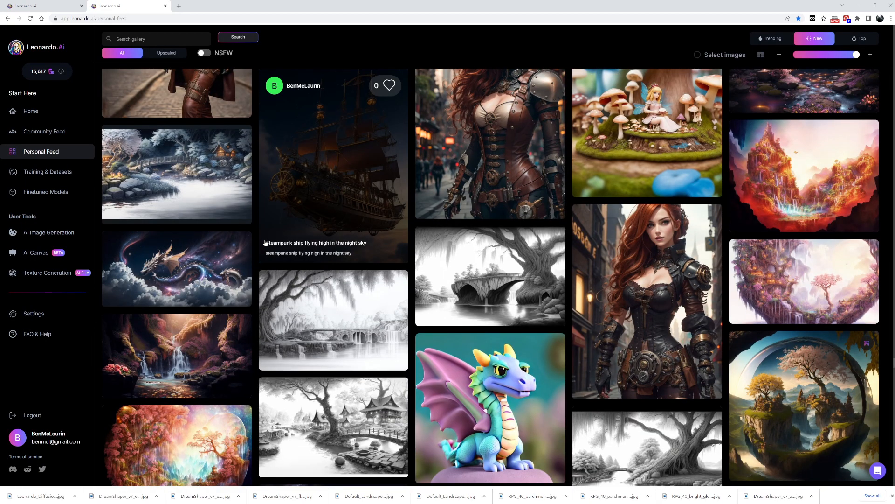
scroll(436, 279, down, 10)
scroll(436, 280, down, 1)
scroll(430, 278, up, 8)
scroll(439, 272, down, 6)
scroll(438, 271, down, 12)
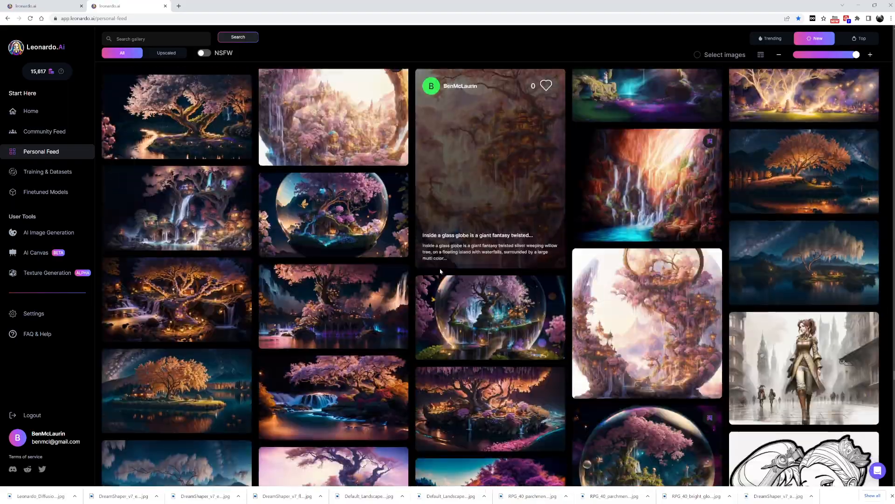
scroll(423, 267, down, 10)
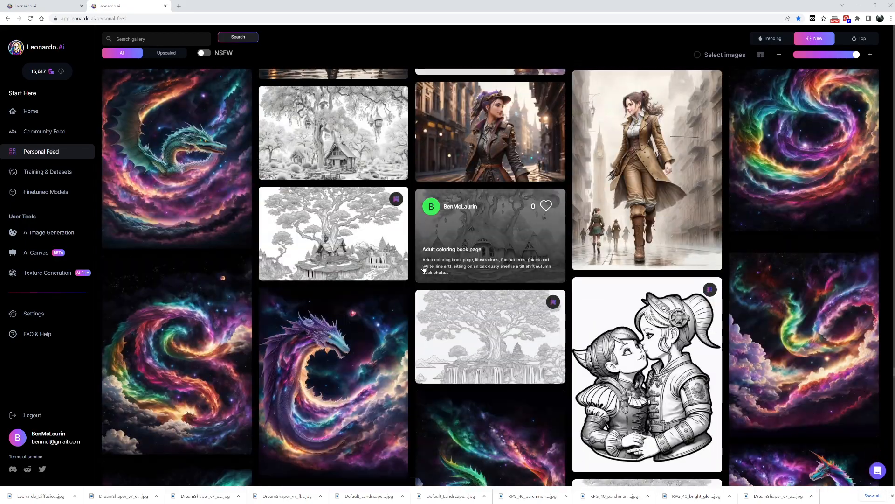
scroll(707, 309, down, 2)
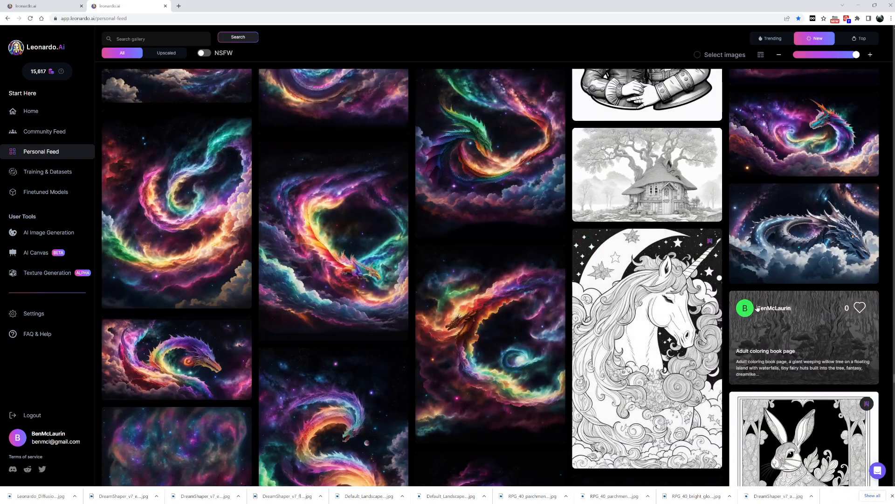
scroll(623, 299, down, 4)
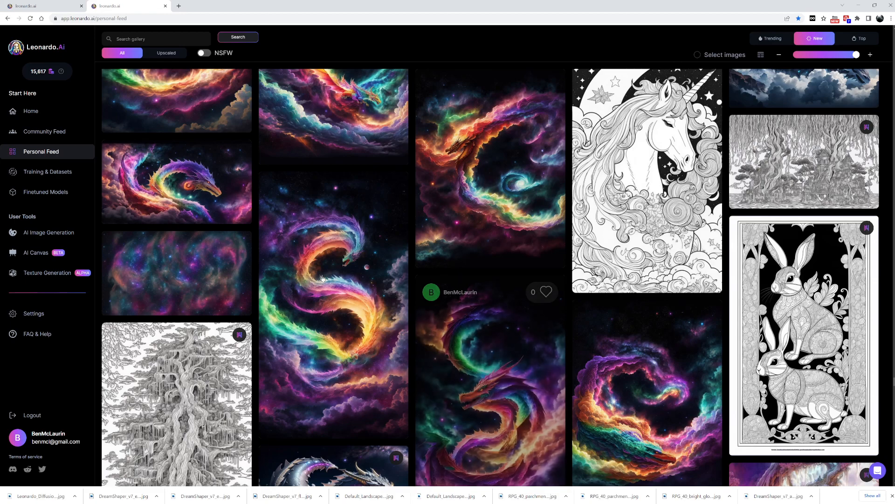
Download the two wide 20mm tilt-shift nebula cloud images from the personal feed, closing each image's details.
click(177, 275)
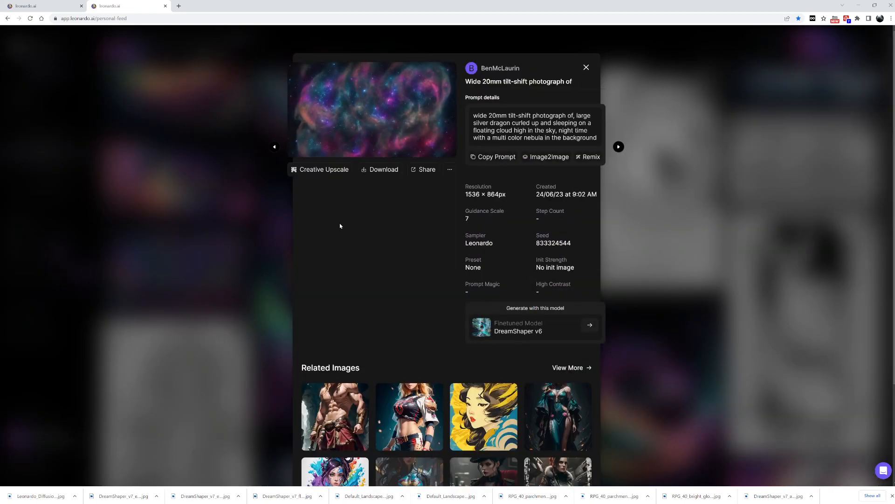
click(373, 170)
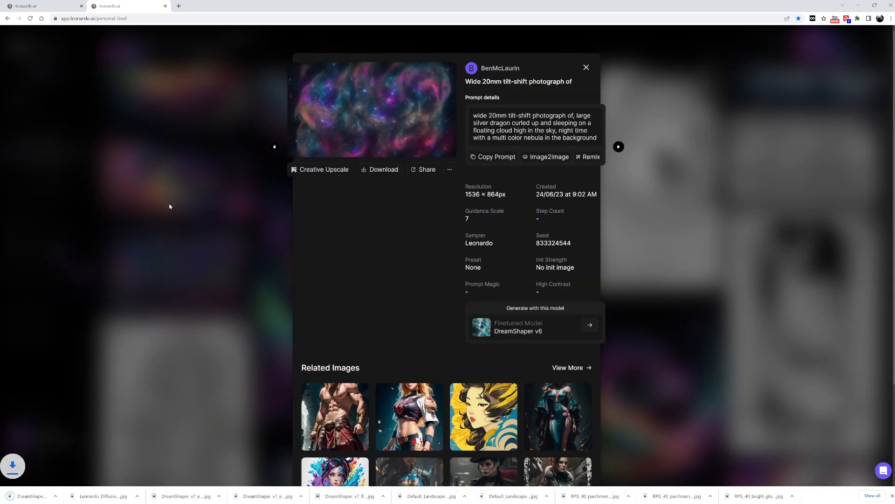
click(200, 214)
scroll(425, 330, down, 5)
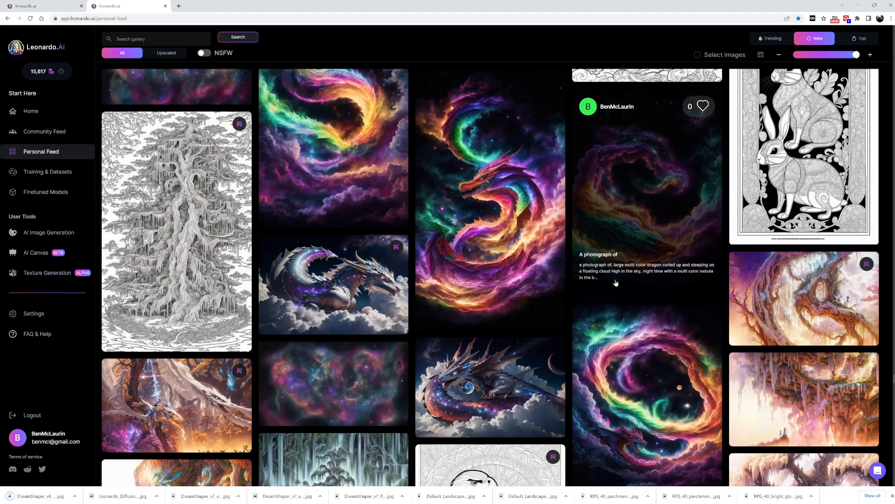
click(333, 373)
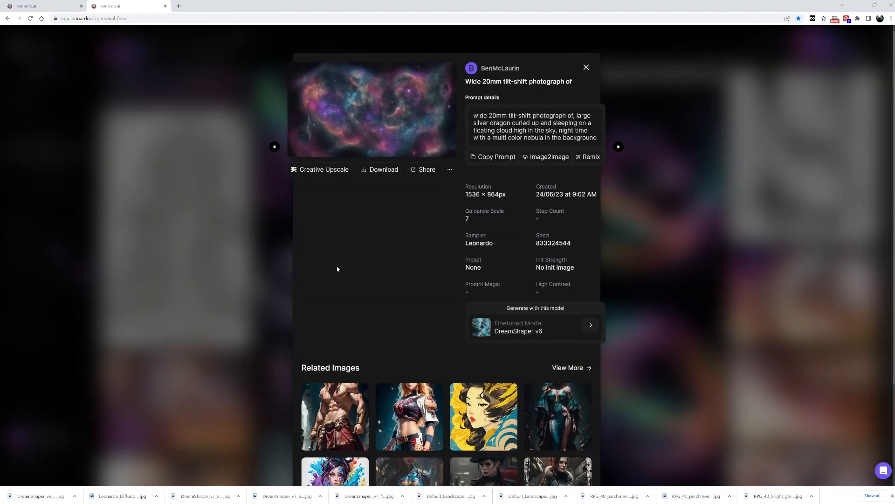
click(379, 171)
click(141, 270)
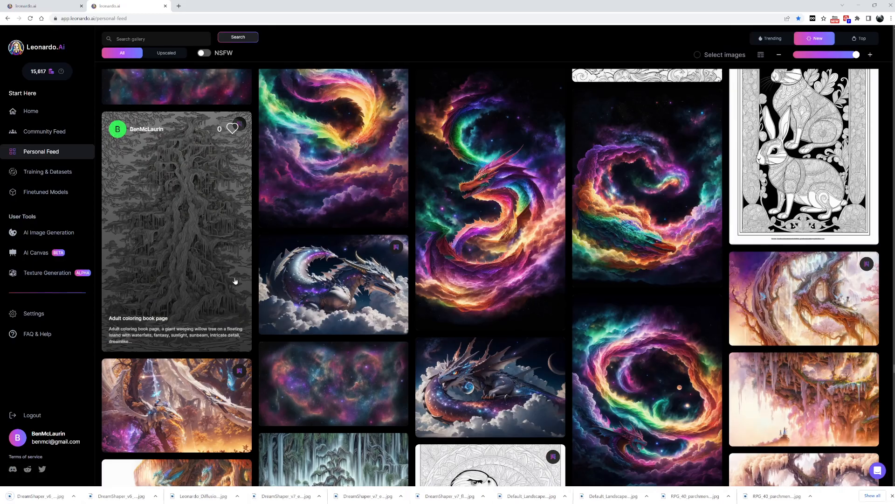
Browse the older weeping willow landscapes, coloring book animals and fantasy portraits in the personal feed.
scroll(241, 279, down, 1)
scroll(241, 279, down, 7)
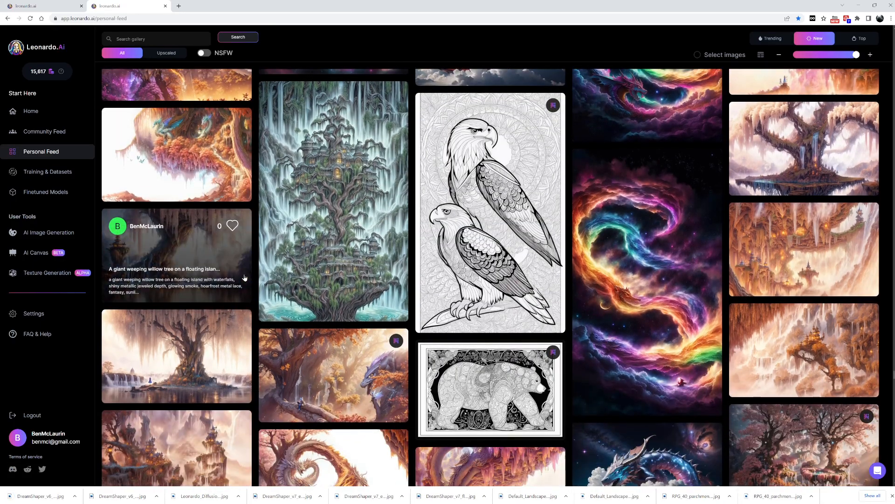
scroll(528, 288, down, 4)
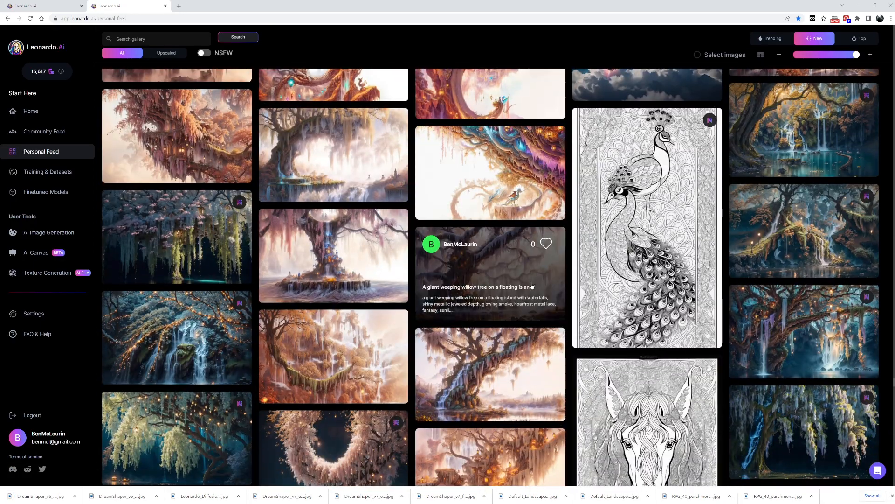
scroll(528, 288, down, 20)
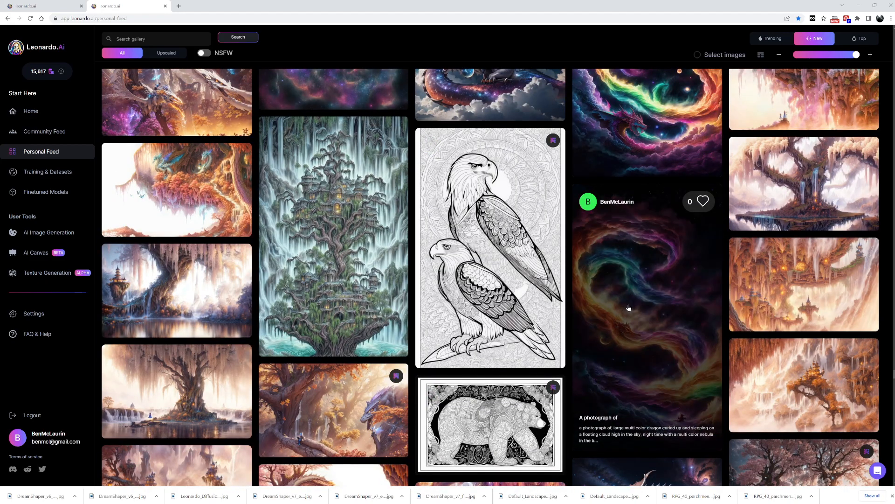
scroll(629, 307, down, 5)
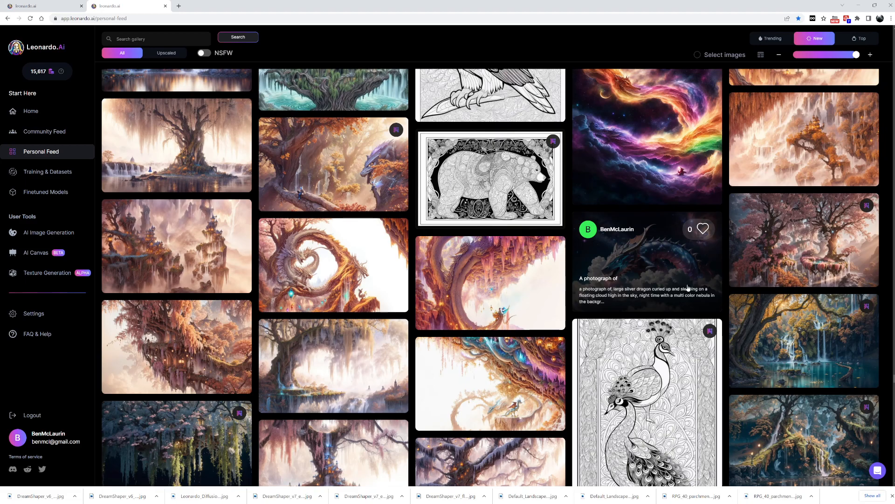
scroll(656, 387, down, 5)
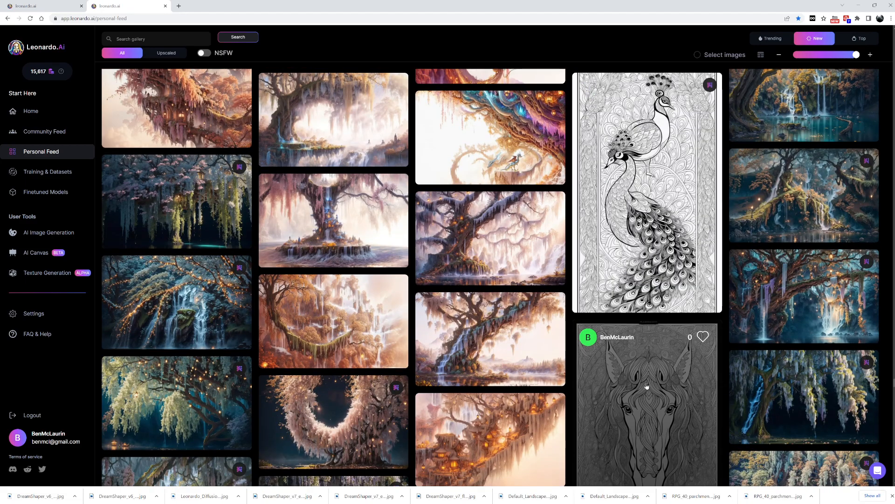
scroll(597, 336, down, 4)
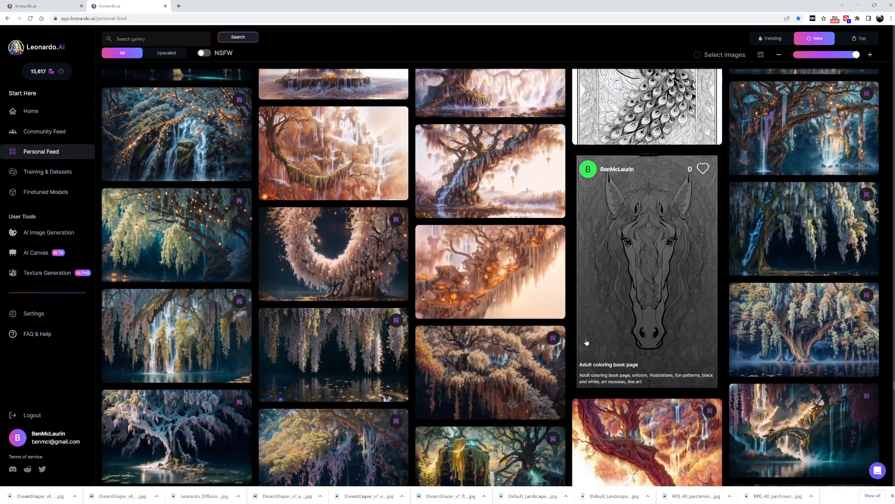
scroll(581, 337, down, 15)
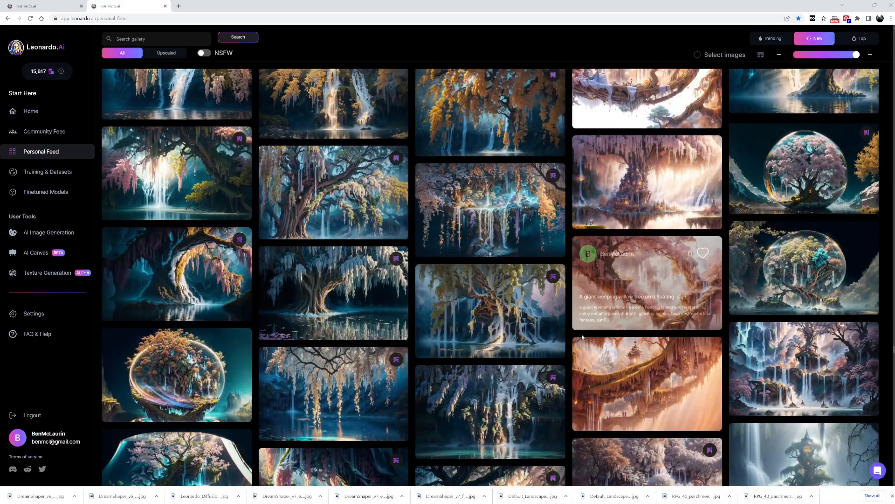
scroll(579, 331, down, 15)
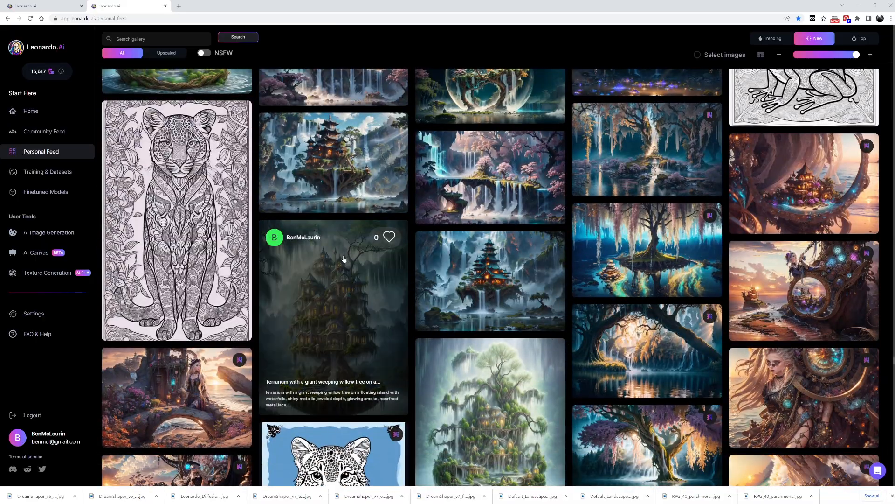
scroll(327, 221, down, 4)
scroll(369, 335, down, 1)
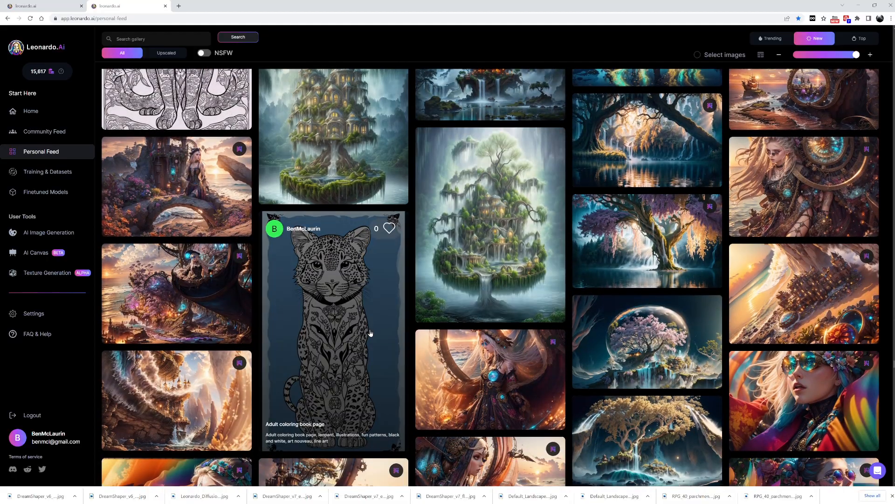
scroll(513, 298, down, 5)
scroll(548, 298, down, 20)
scroll(540, 297, down, 20)
scroll(542, 297, down, 20)
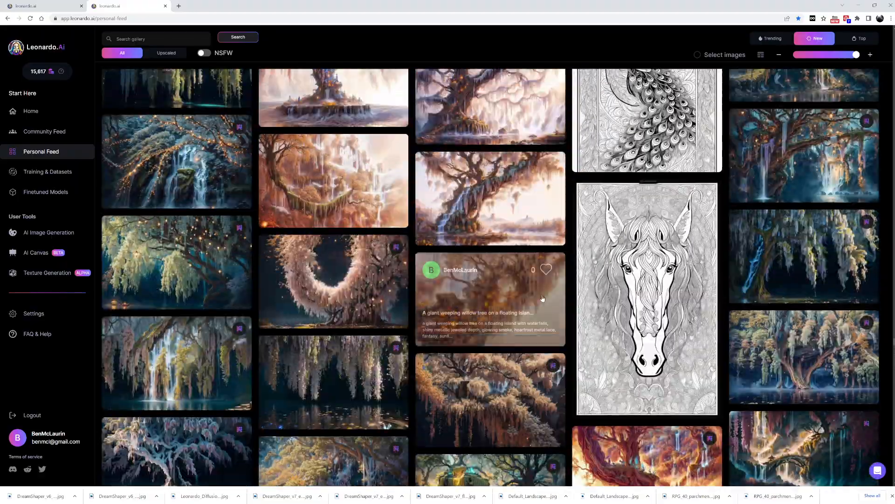
View the pale weeping willow with the cascading waterfall at full size, download it and return to the feed.
scroll(541, 308, up, 4)
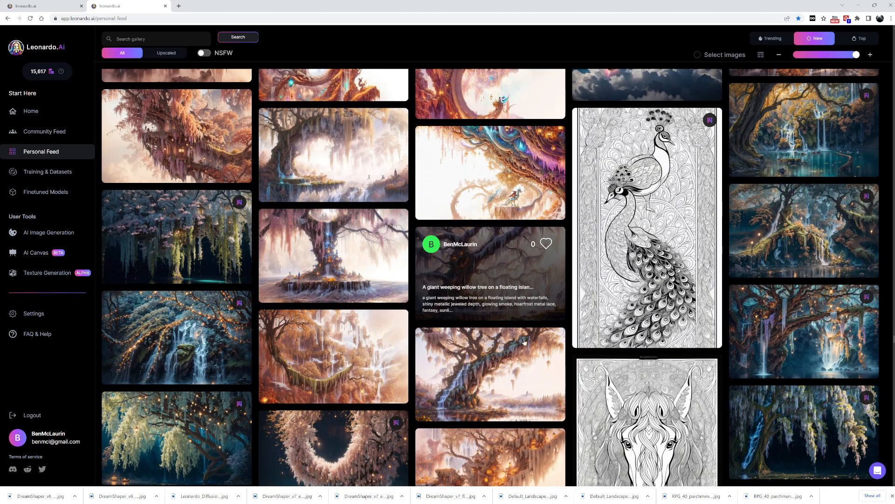
click(480, 358)
click(369, 160)
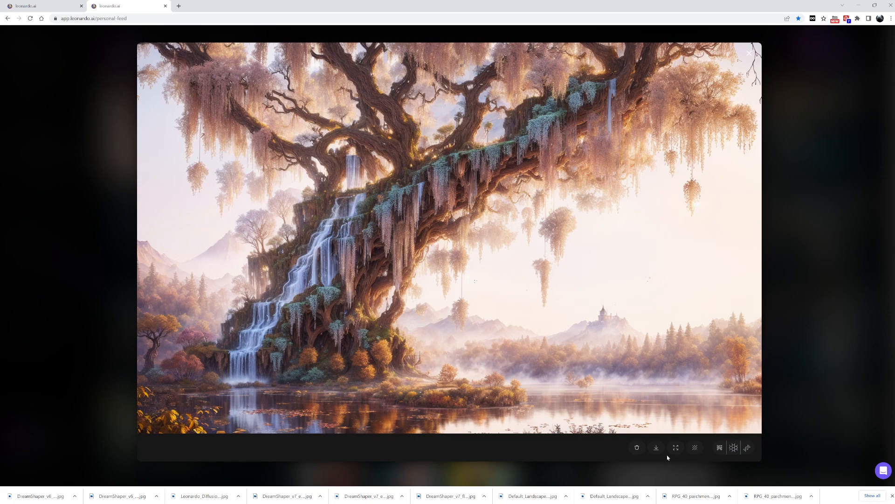
click(657, 447)
click(703, 334)
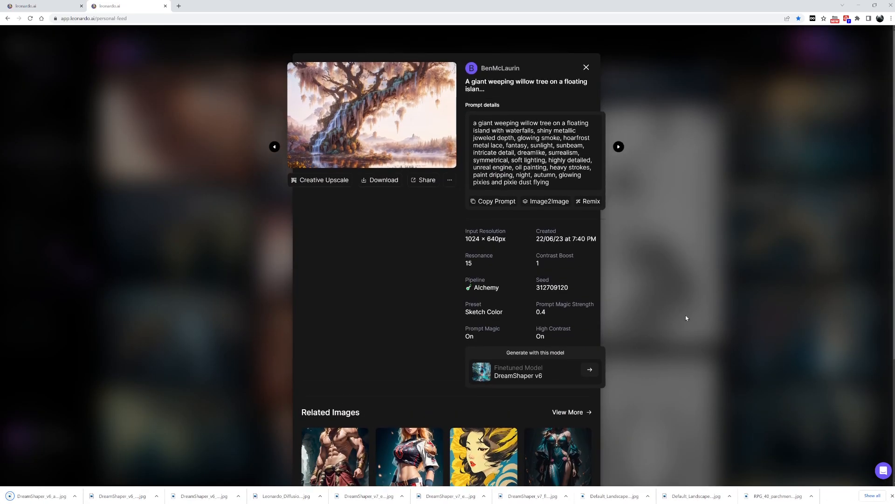
click(681, 321)
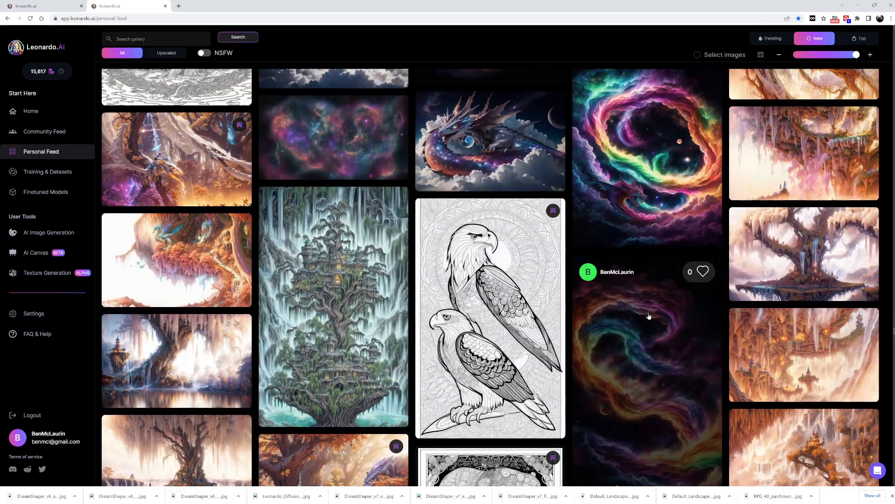
View the multi color nebula dragon with the green feathered head at full size, download it and return to the feed.
scroll(650, 316, down, 1)
scroll(648, 319, up, 3)
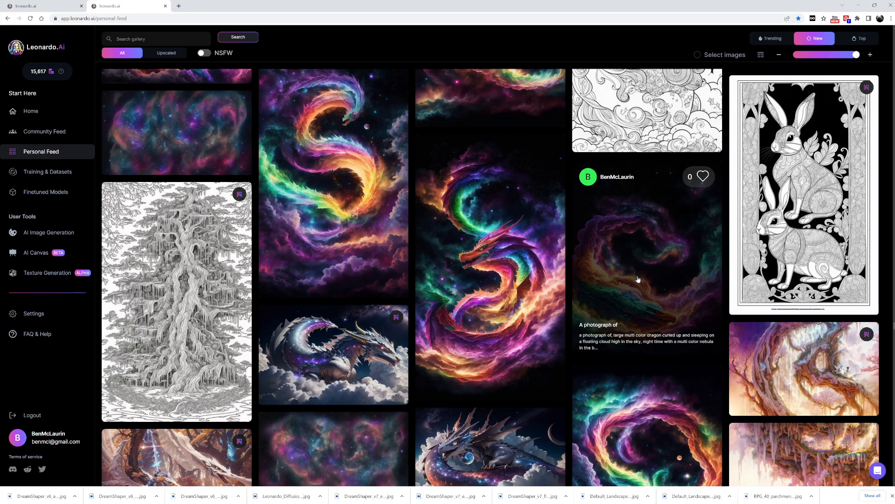
click(638, 279)
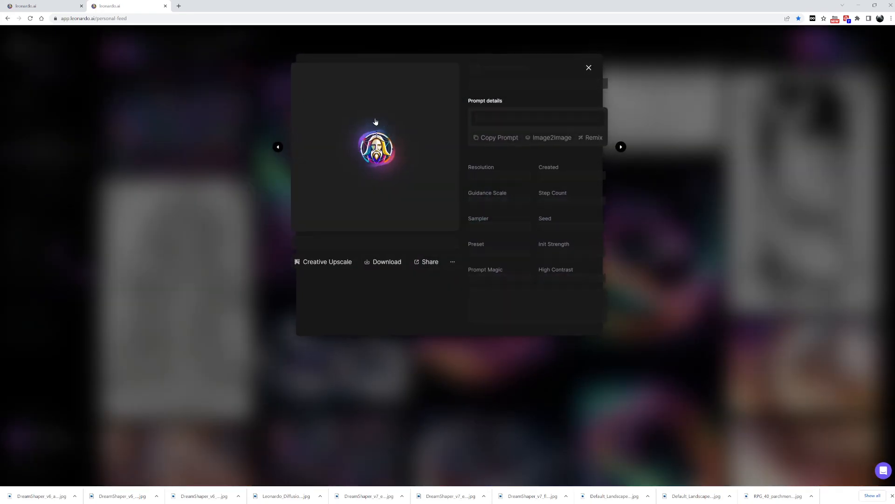
click(376, 147)
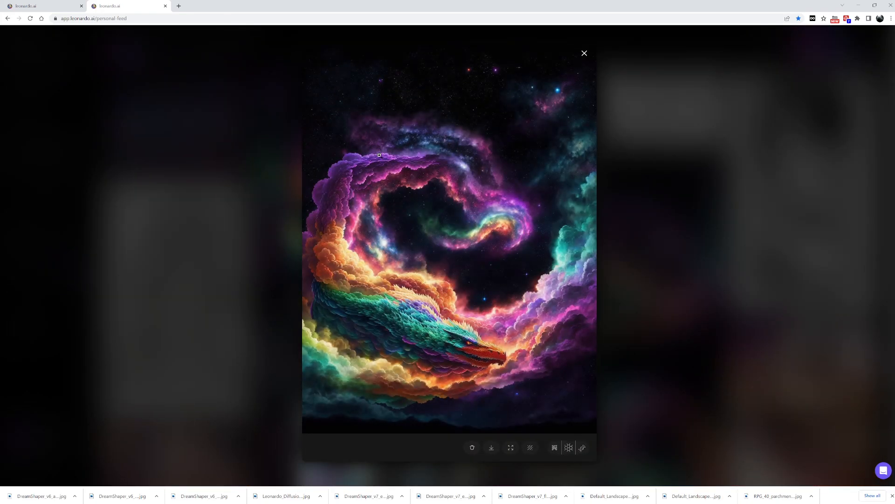
click(492, 448)
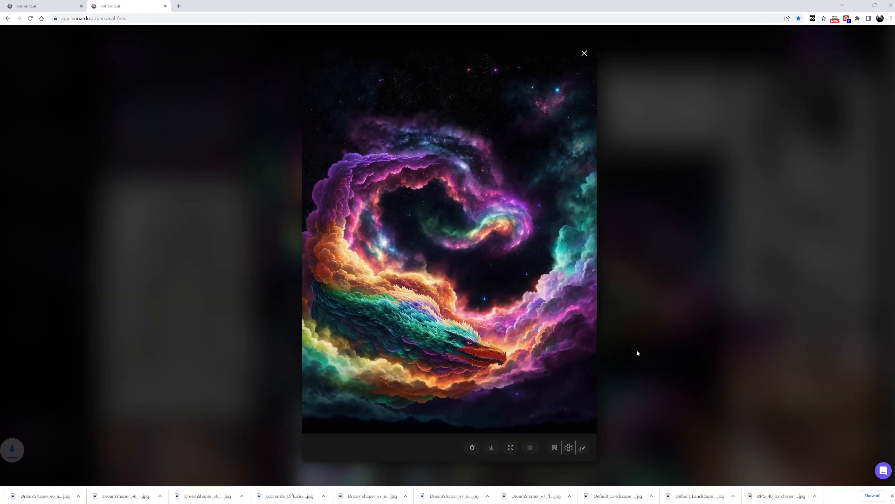
click(692, 310)
click(674, 296)
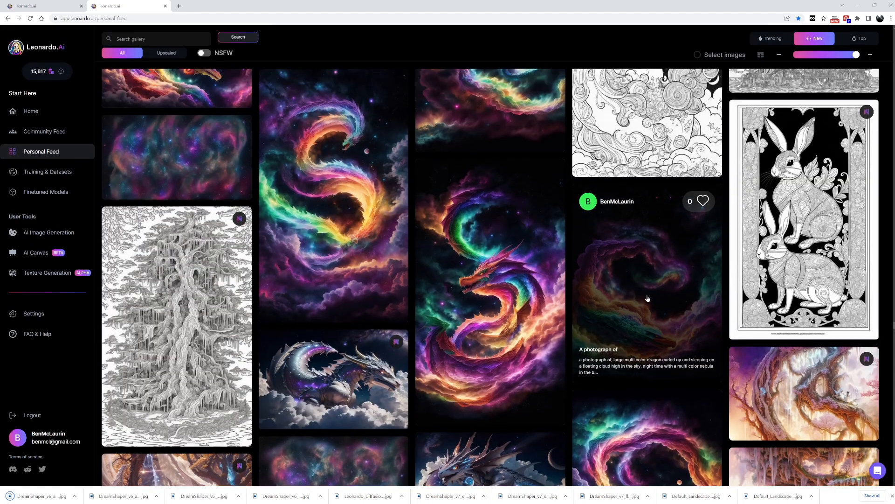
Download the multi color dragon image with the green and purple nebula swirl above pink clouds, and close its details.
scroll(641, 298, up, 3)
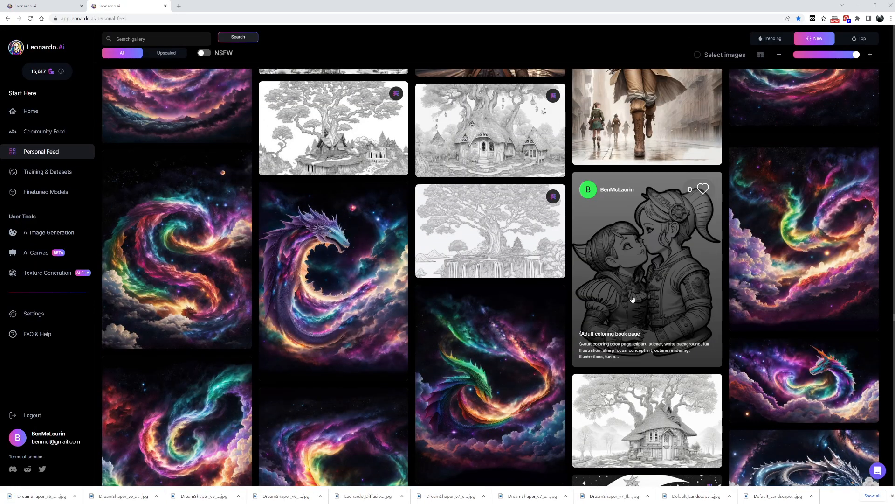
scroll(632, 299, up, 1)
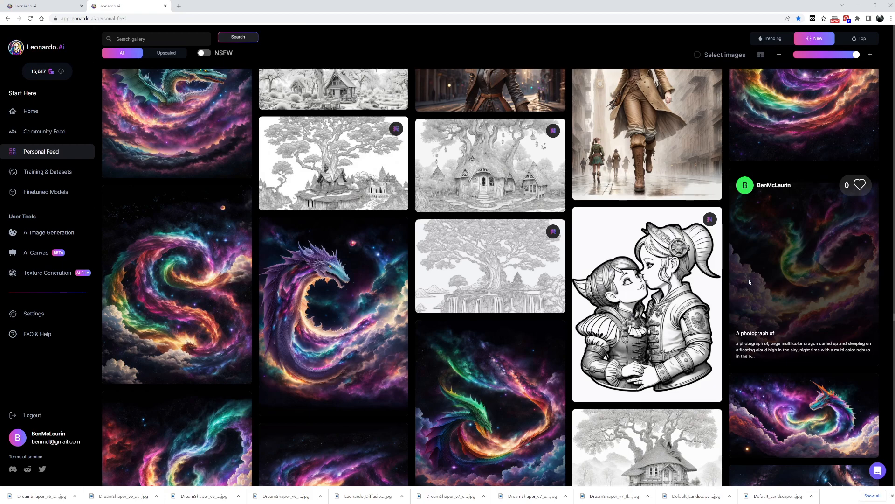
click(754, 279)
click(380, 298)
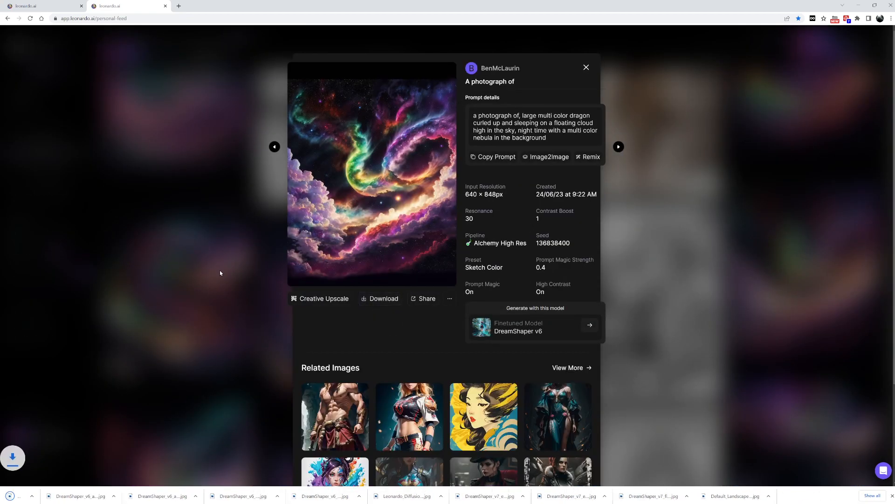
click(220, 257)
Return to the AI image generation page and remove the uploaded DreamShaper_v7 image from the image prompt.
click(66, 6)
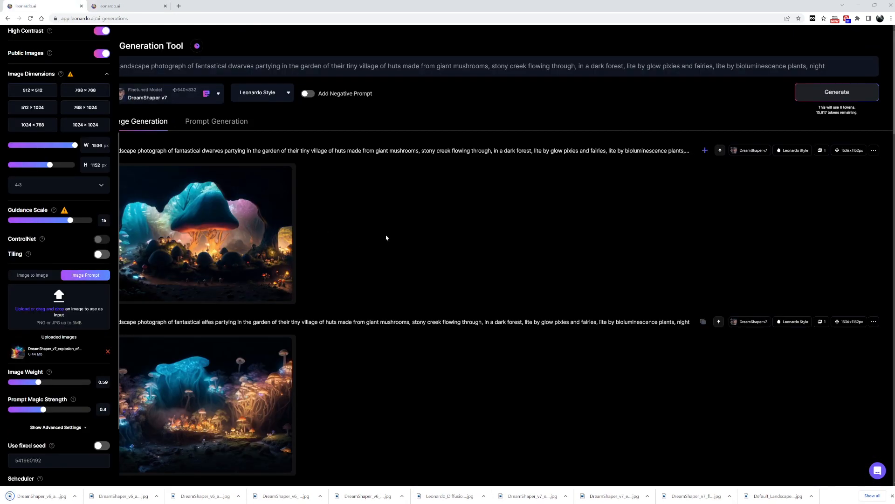
click(108, 351)
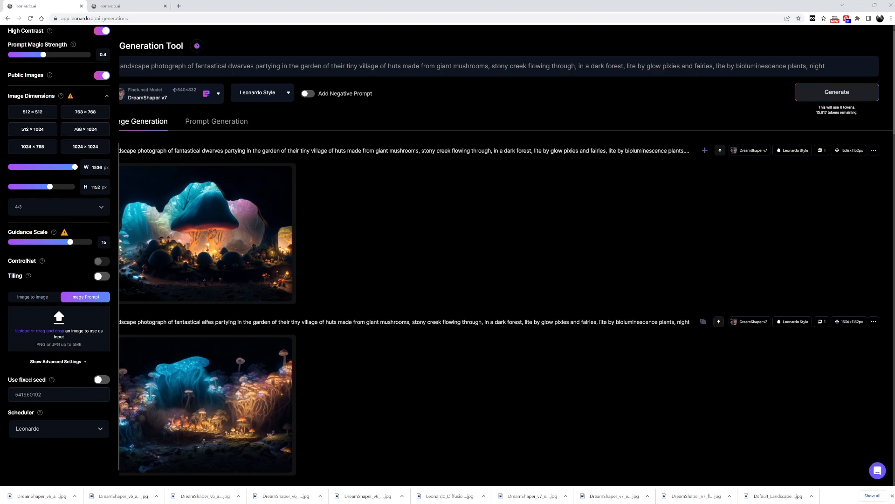
Generate the dwarf mushroom village using the DreamShaper_v6 weeping willow file as image prompt, with its image weight set to 0.69.
drag(281, 404, 51, 325)
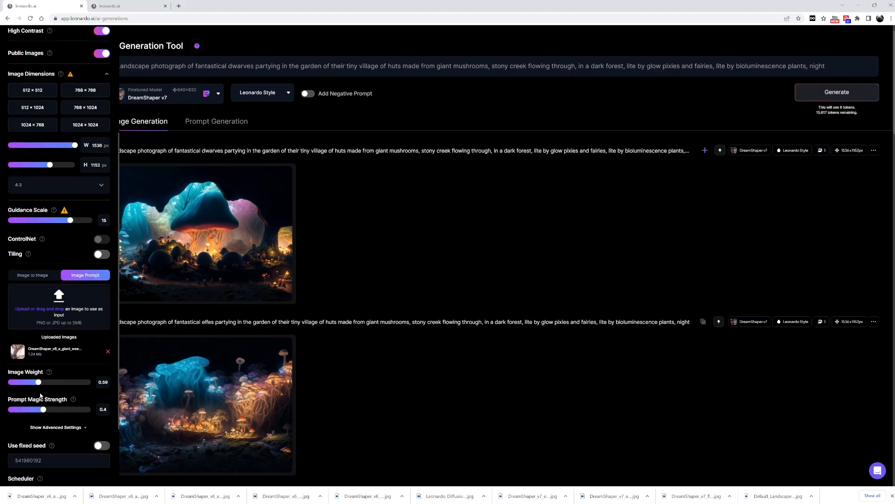
drag(48, 386, 51, 384)
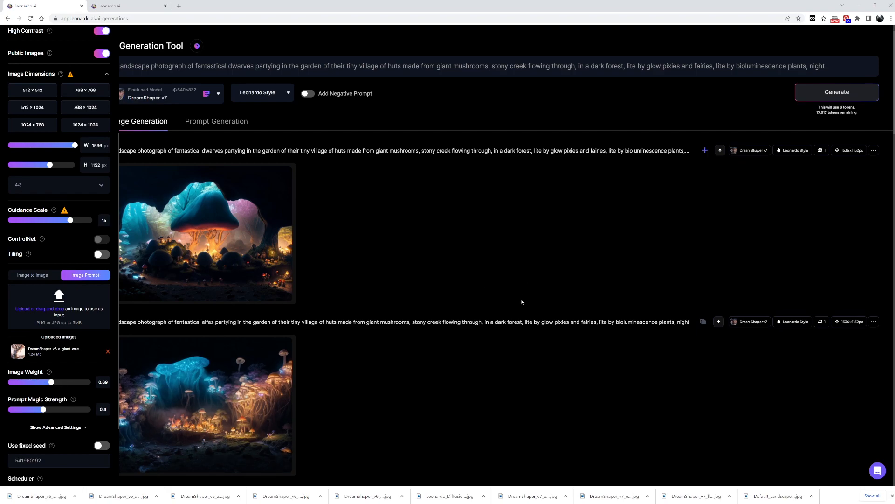
click(806, 99)
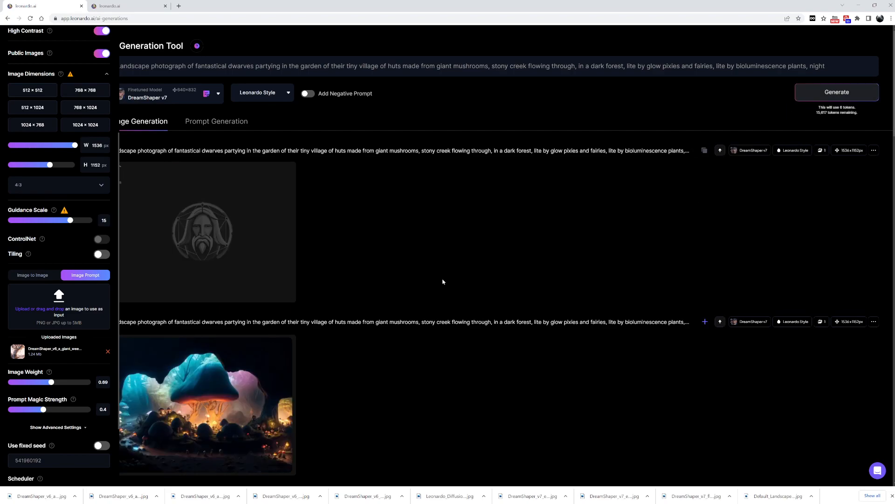
scroll(50, 300, up, 3)
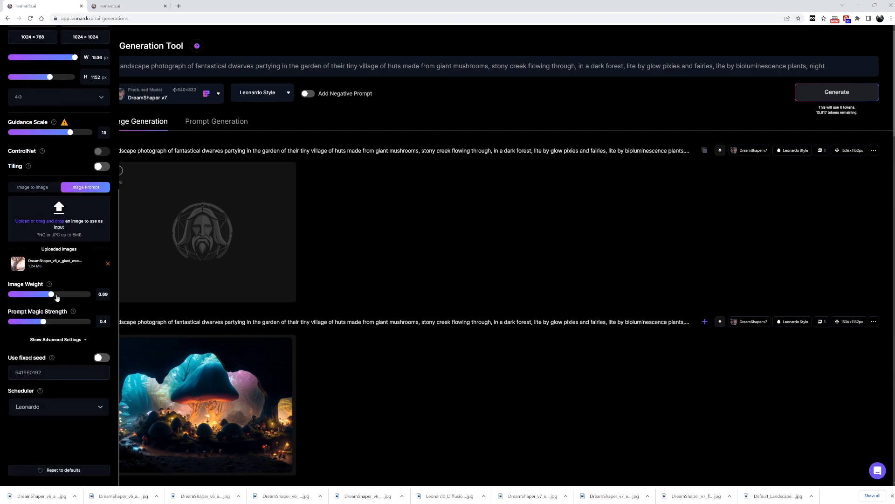
scroll(60, 297, up, 1)
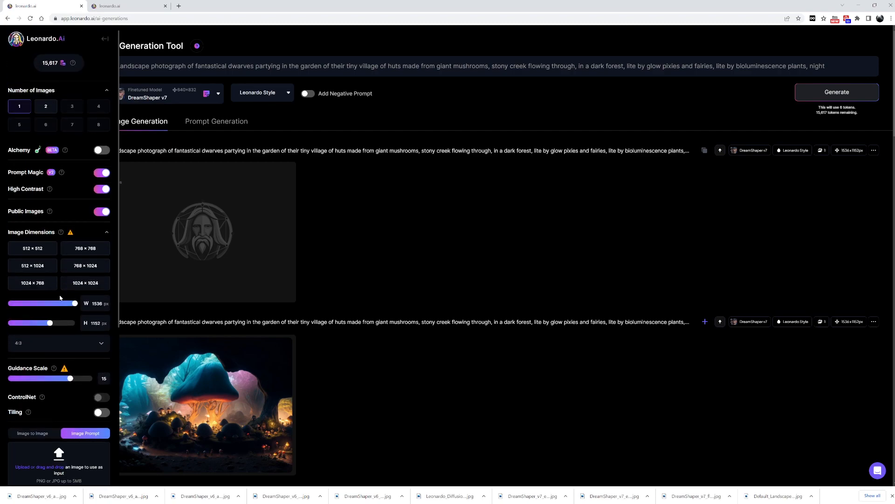
scroll(60, 298, down, 1)
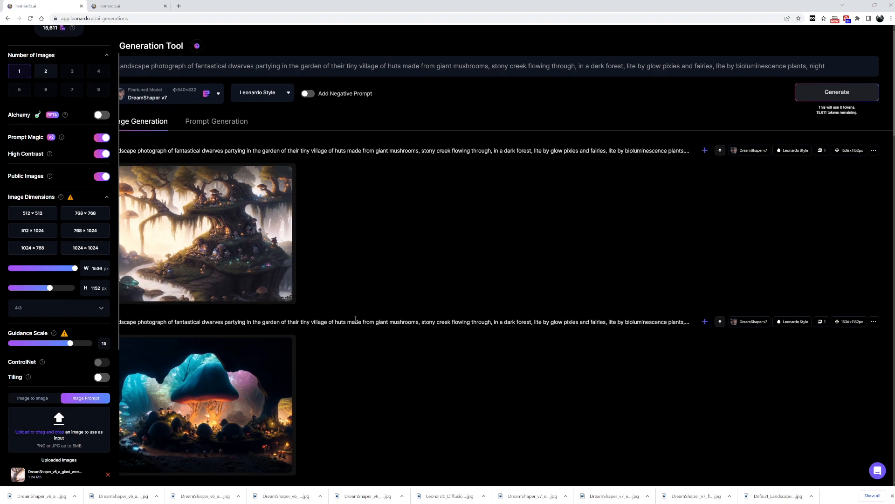
View the newly generated dwarf village on the mossy tree at full size and return to the feed.
mouse_move(207, 235)
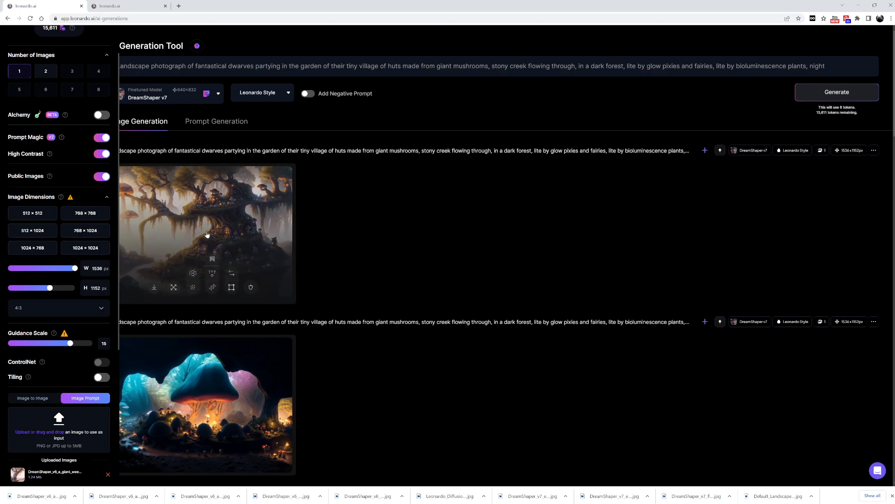
click(203, 214)
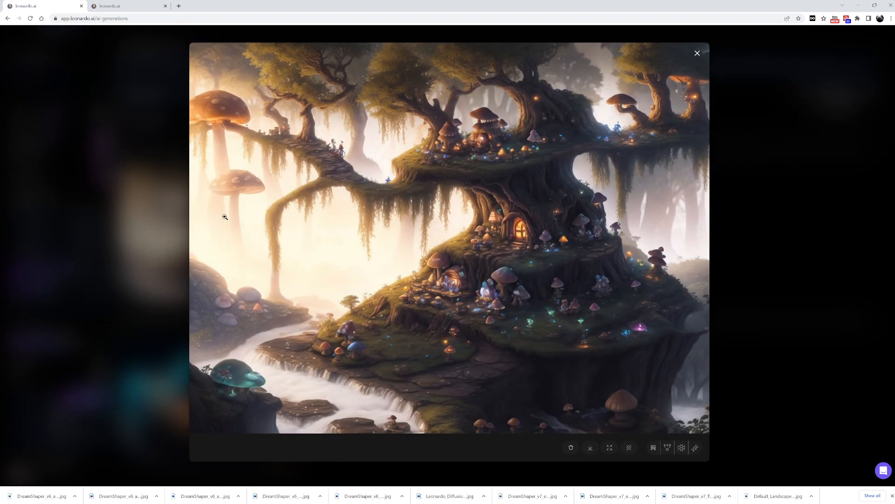
click(481, 282)
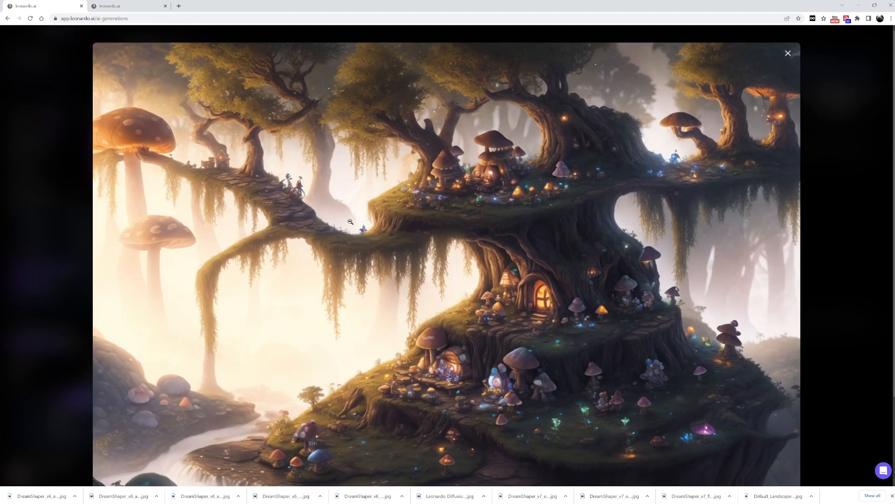
click(830, 292)
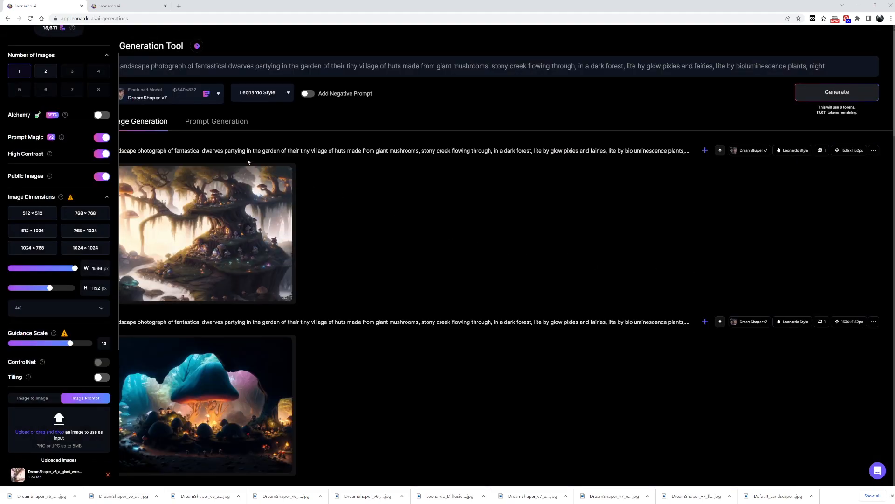
Replace "dwarves" with "fairies" in the prompt and generate a new image.
mouse_move(243, 207)
drag(251, 66, 226, 66)
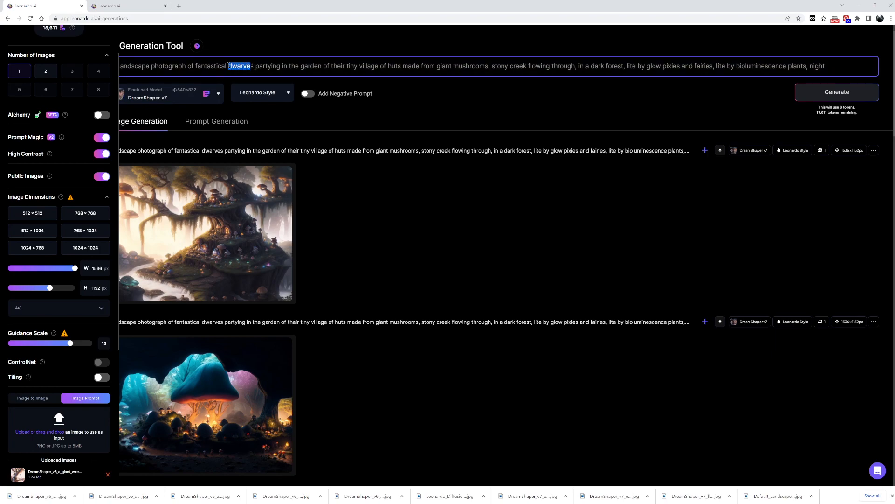
text(rie)
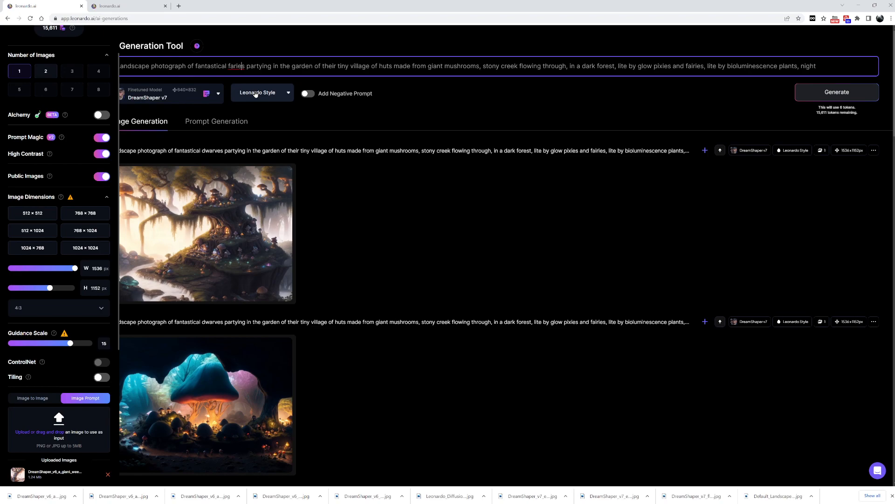
right_click(236, 65)
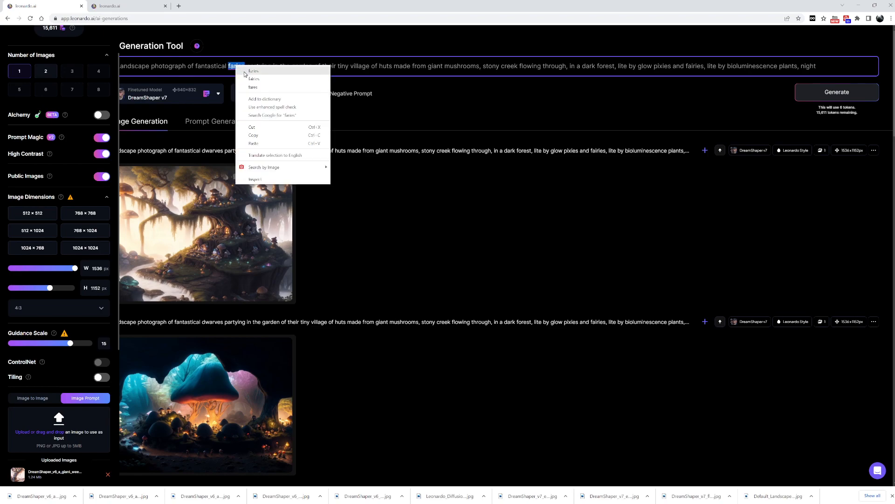
click(254, 79)
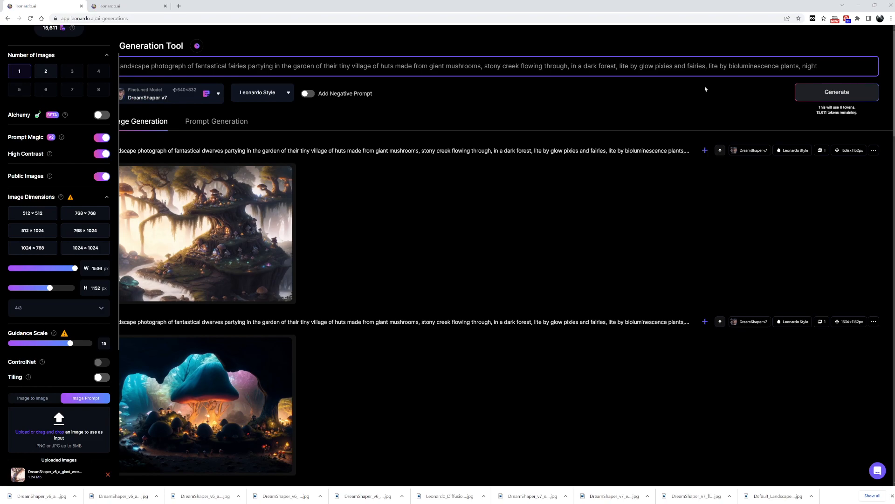
click(799, 93)
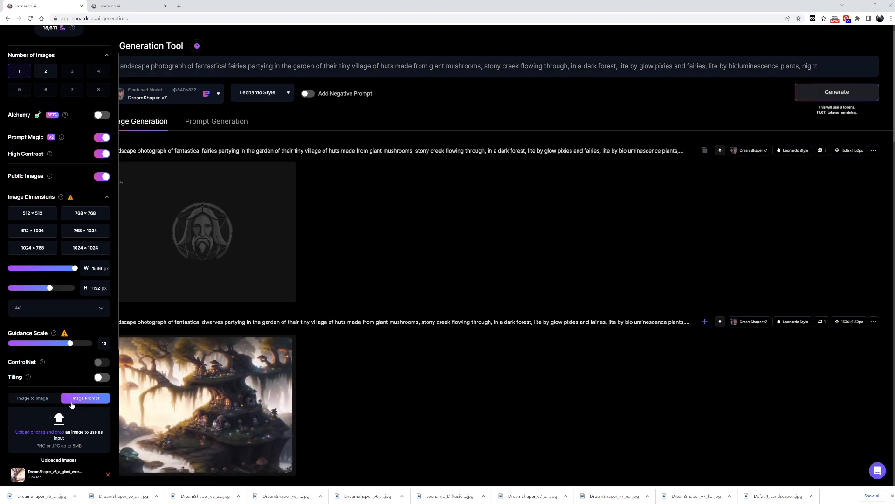
scroll(71, 398, down, 2)
View the dwarf village tree enlarged, view the new fairy village tree at full size, and return to the feed.
mouse_move(182, 378)
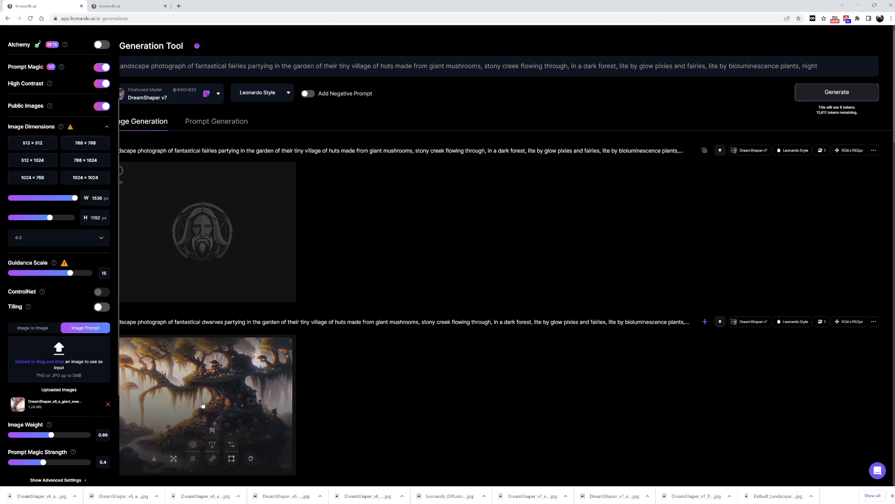
click(182, 379)
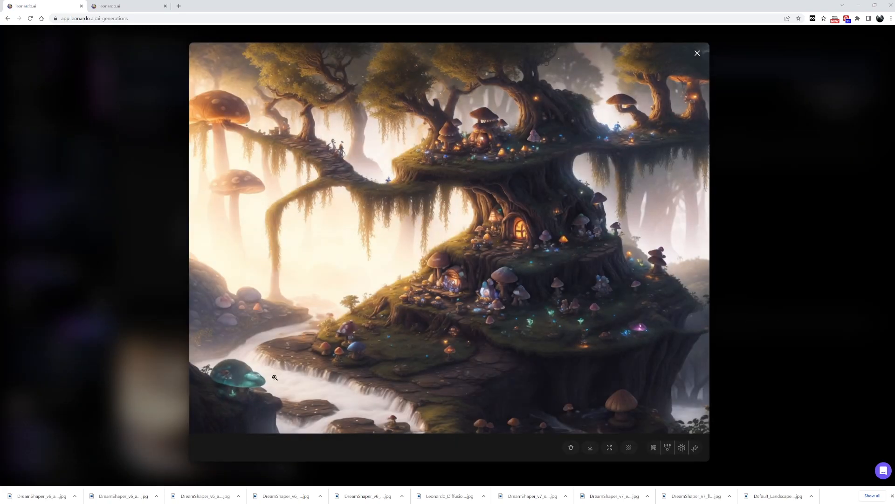
click(134, 322)
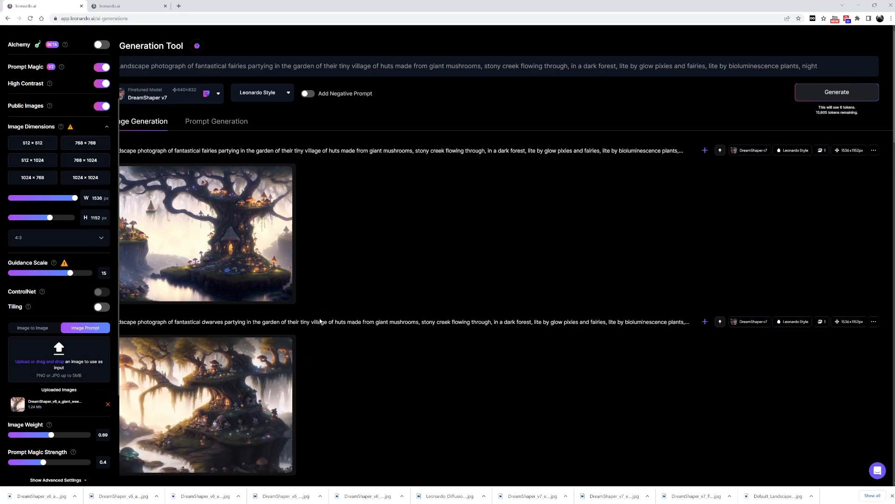
click(205, 235)
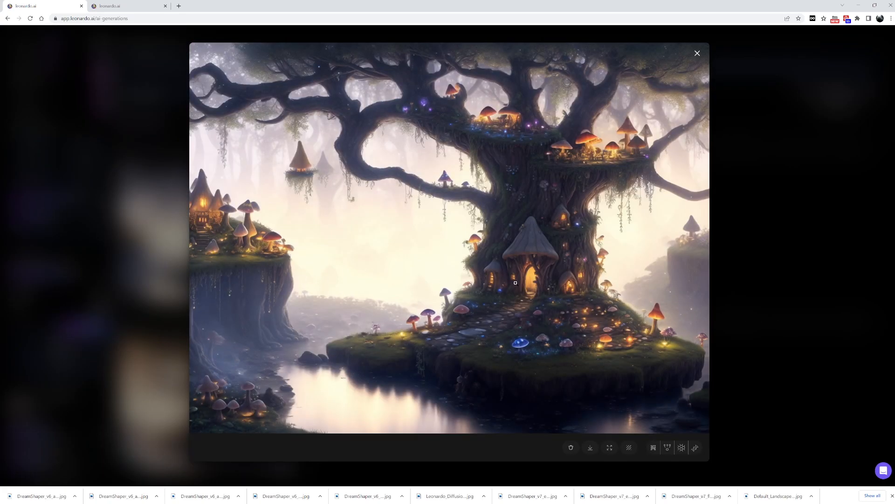
click(530, 268)
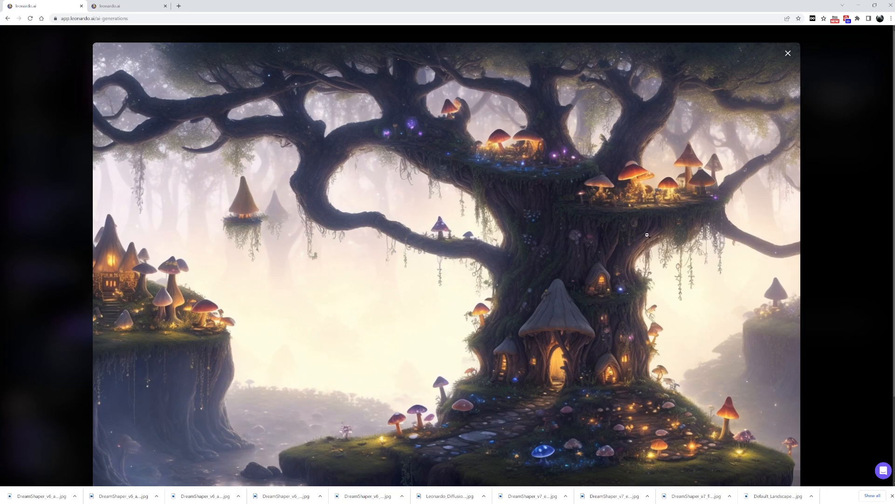
click(836, 247)
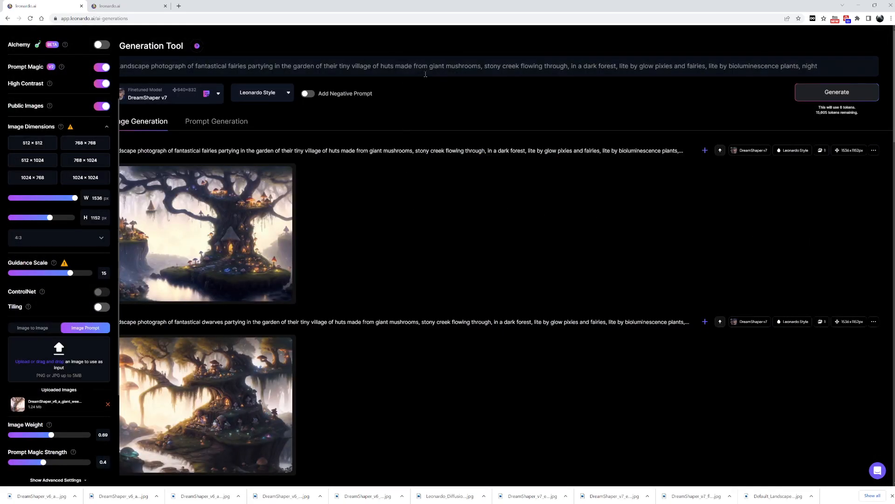
Add "inspired by Alice In Wonderland" after "giant mushrooms" in the prompt.
click(481, 68)
text(ins)
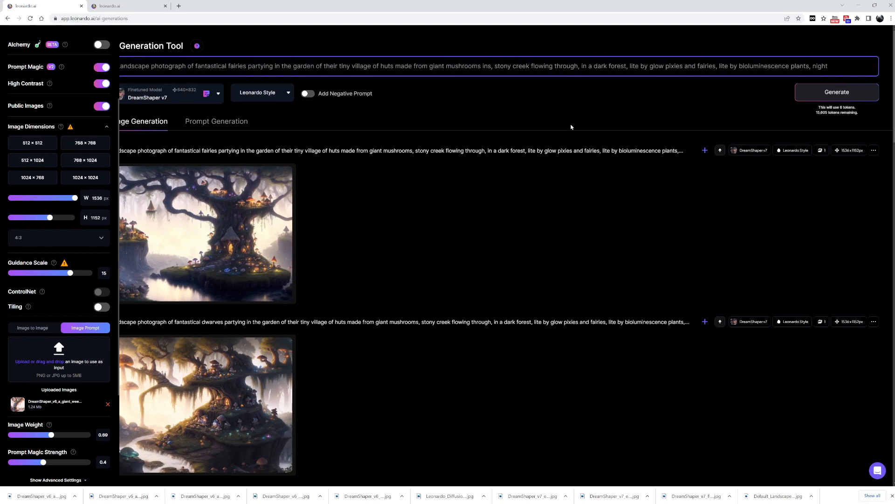
key(BackSpace)
text(spired by Alice In Wonderland)
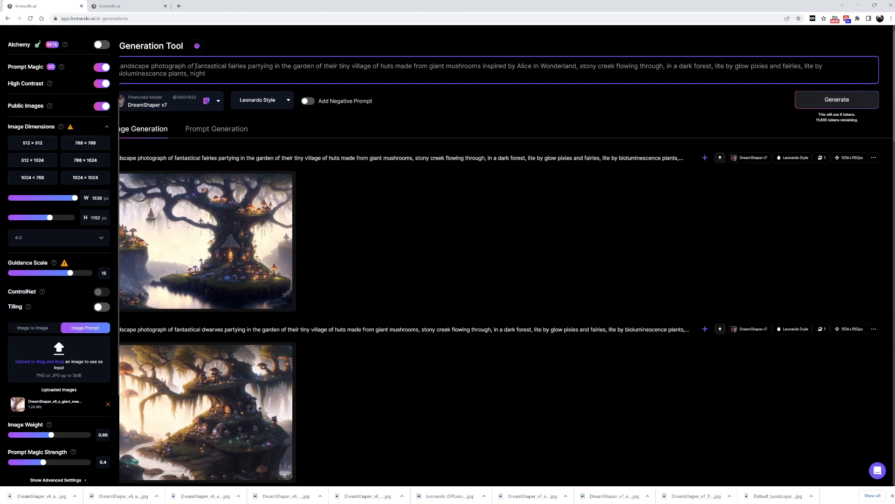
Change the fairies phrase to "((fantastical fairies partying with banners, balloons, cake))" and generate the image.
text((()
key(ctrl+Right)
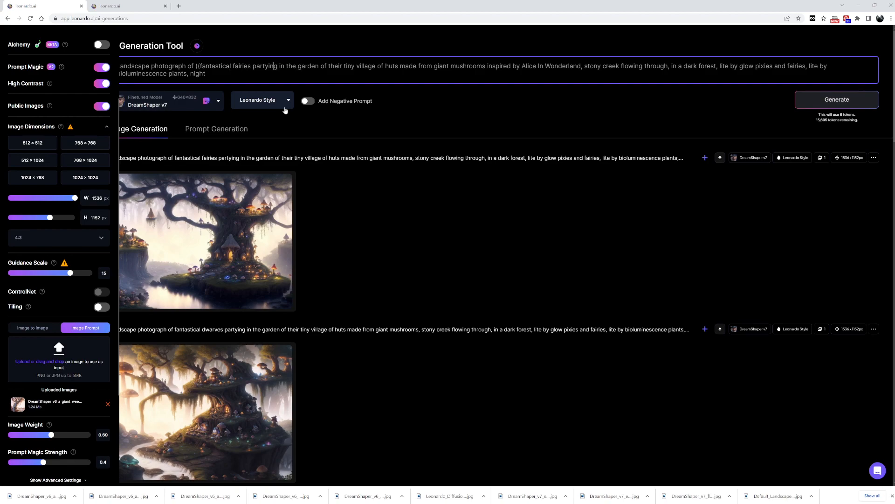
text()))
key(Left)
key(Left)
text(with banners, balloo)
key(BackSpace)
key(BackSpace)
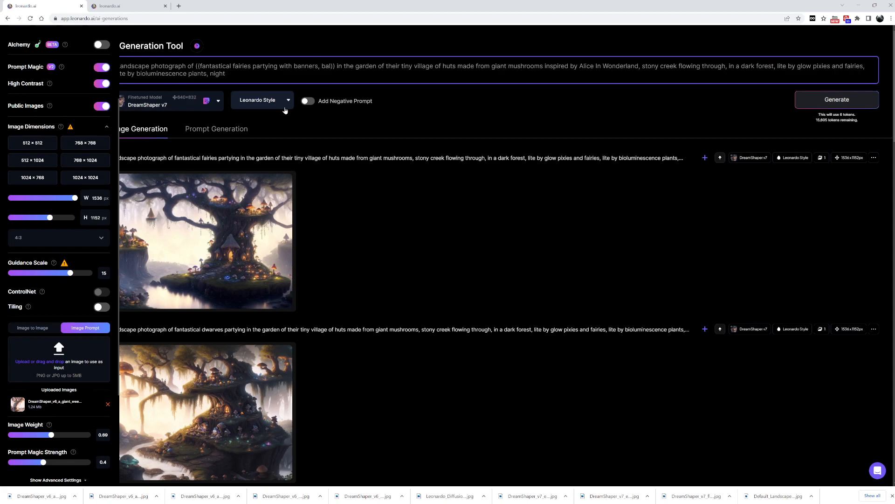
text(loons)
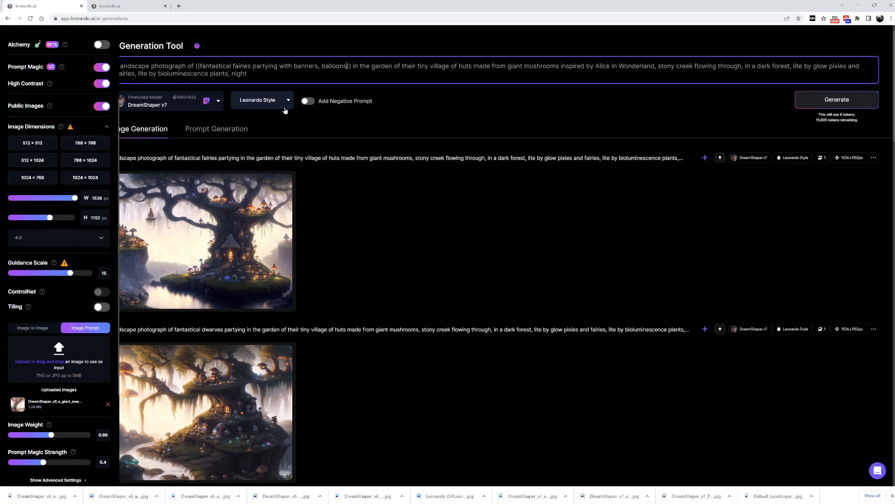
text(, cake)
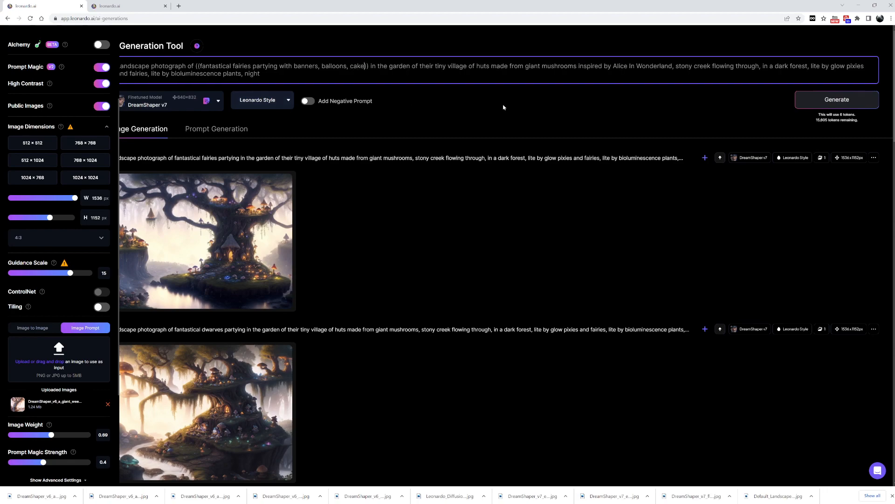
click(822, 105)
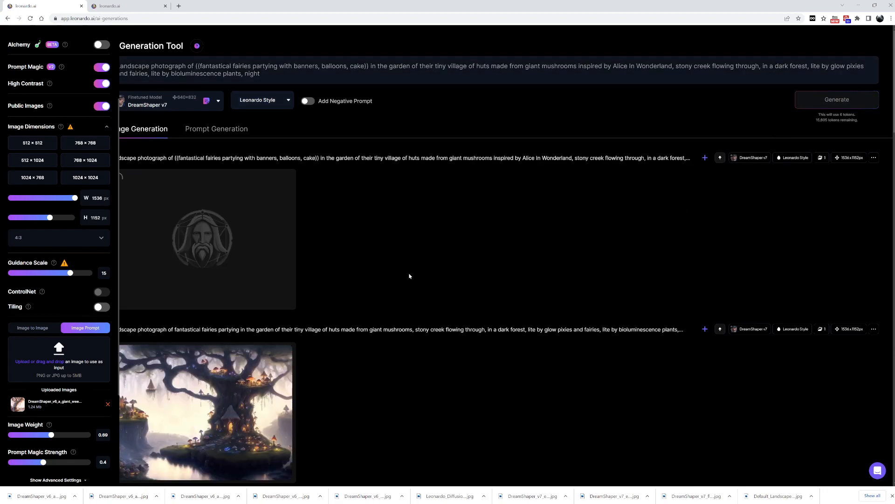
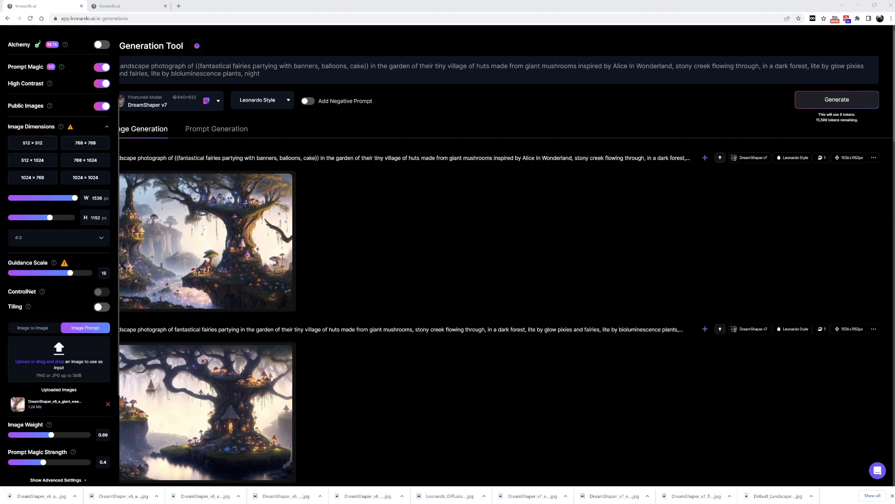
Look over the Parchment folder's images, view the new Alice In Wonderland fairy village at full size, and return to the feed.
drag(894, 158, 416, 124)
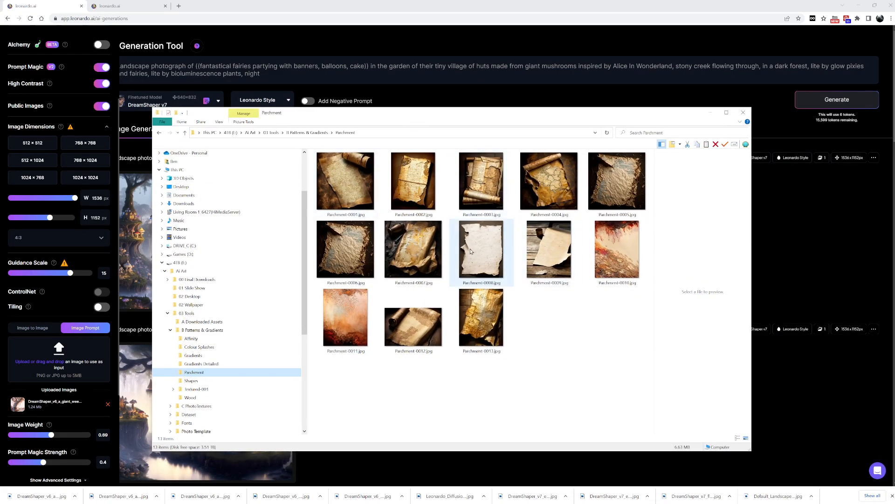
drag(374, 115, 894, 201)
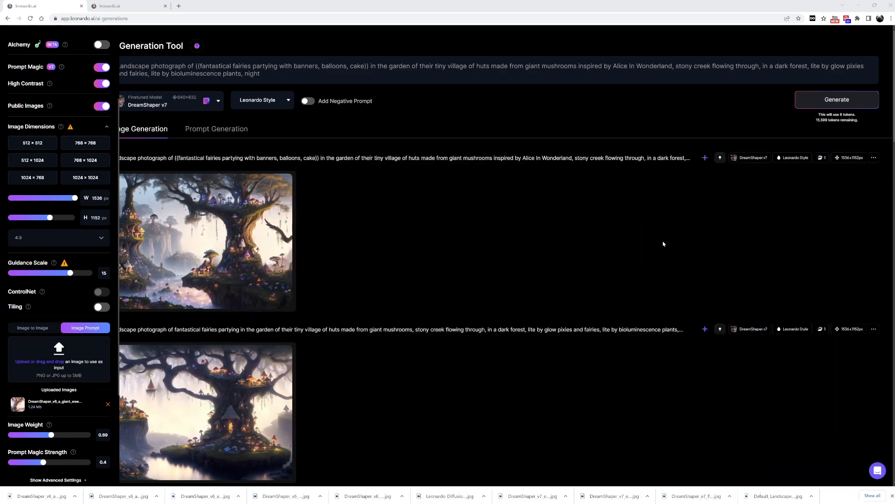
click(228, 203)
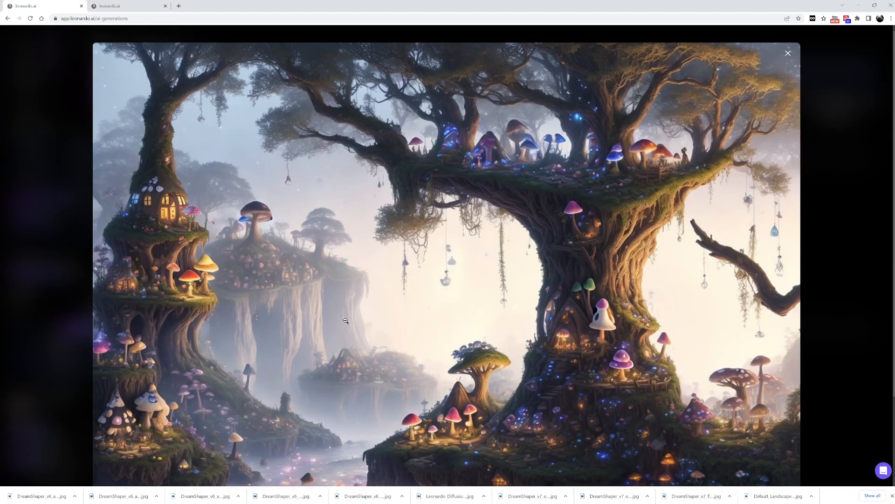
click(346, 321)
scroll(356, 318, down, 3)
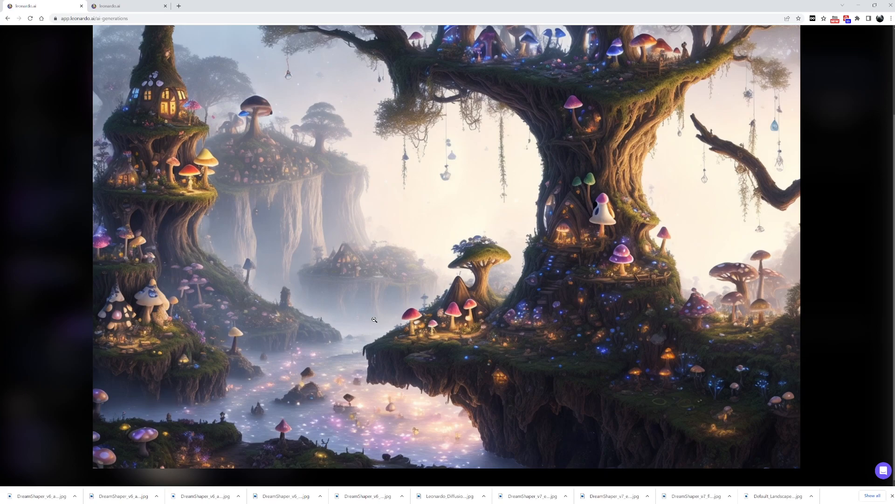
click(41, 233)
Replace the weeping willow image prompt with Parchment-0006.jpg.
click(107, 404)
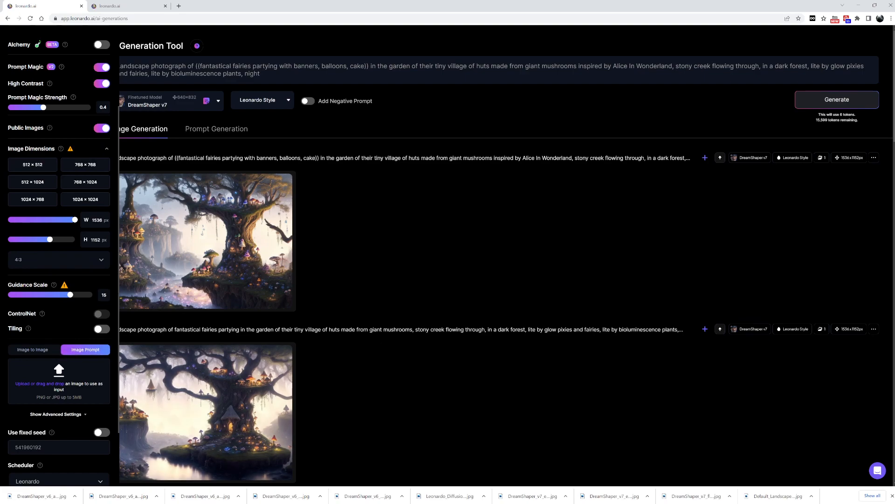
drag(527, 346, 55, 379)
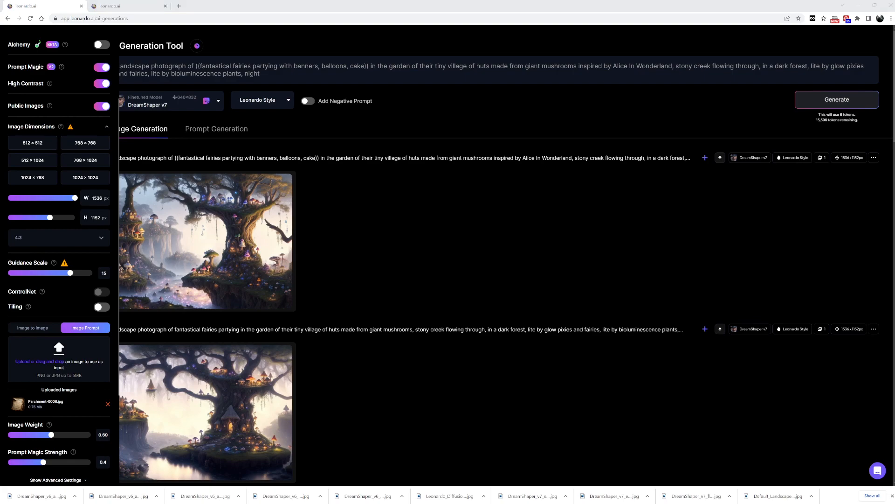
Add the DreamShaper_v6_a_photograp... picture as a second image prompt alongside Parchment-0006.jpg and generate the image.
drag(270, 354, 28, 367)
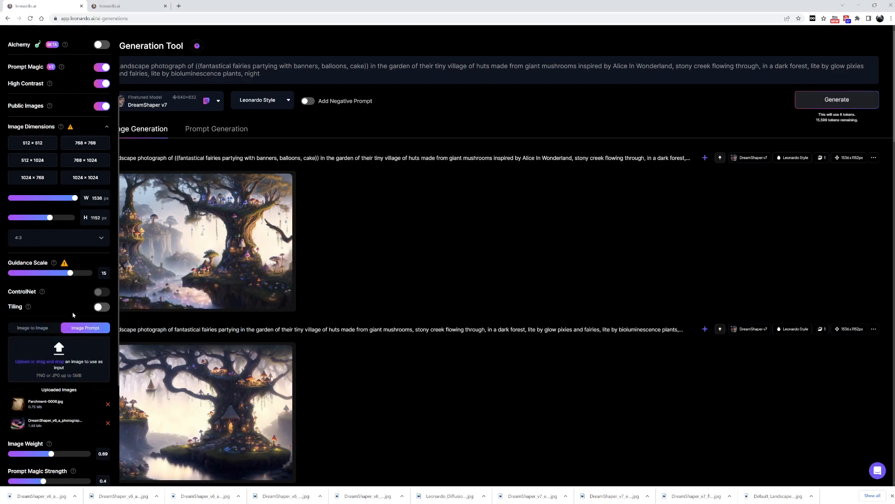
scroll(84, 330, up, 3)
scroll(84, 330, down, 3)
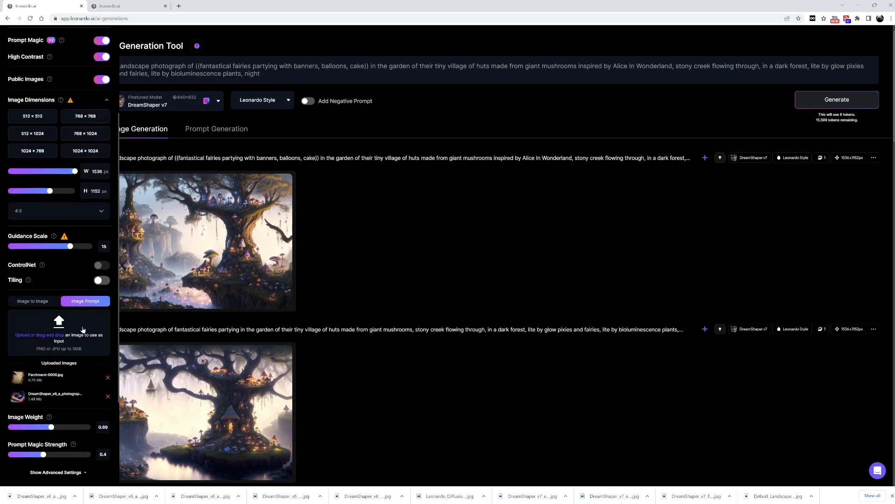
click(812, 102)
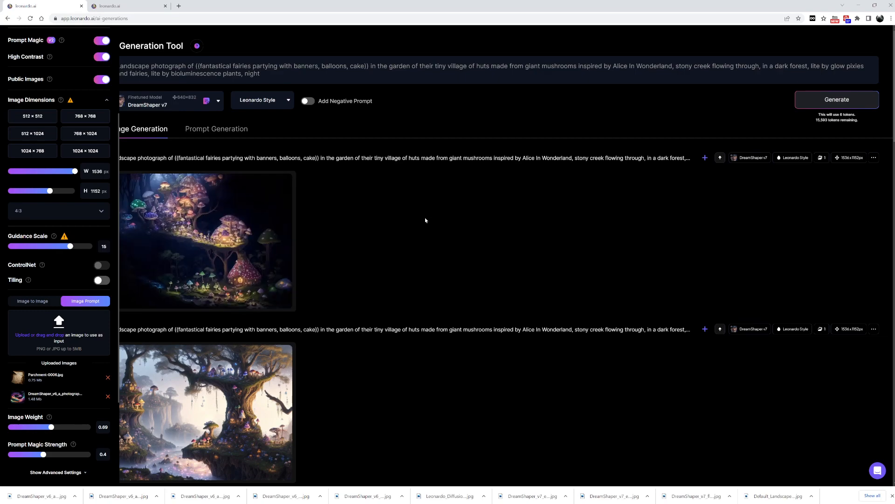
Inspect the newly generated dark mushroom village at full size, return to the feed and upscale that image.
click(223, 219)
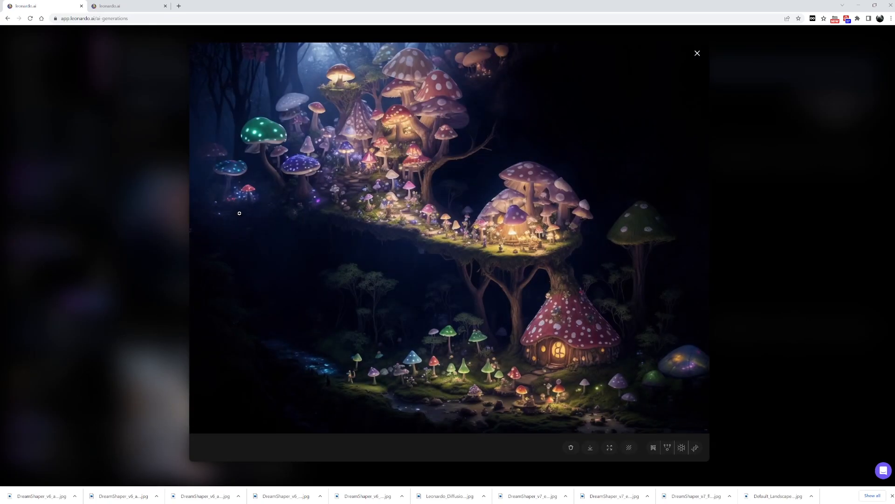
click(334, 207)
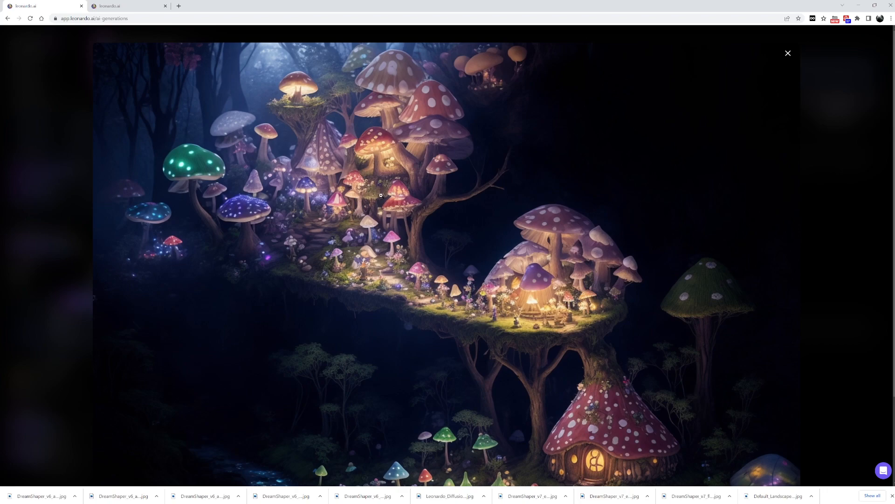
scroll(376, 212, down, 2)
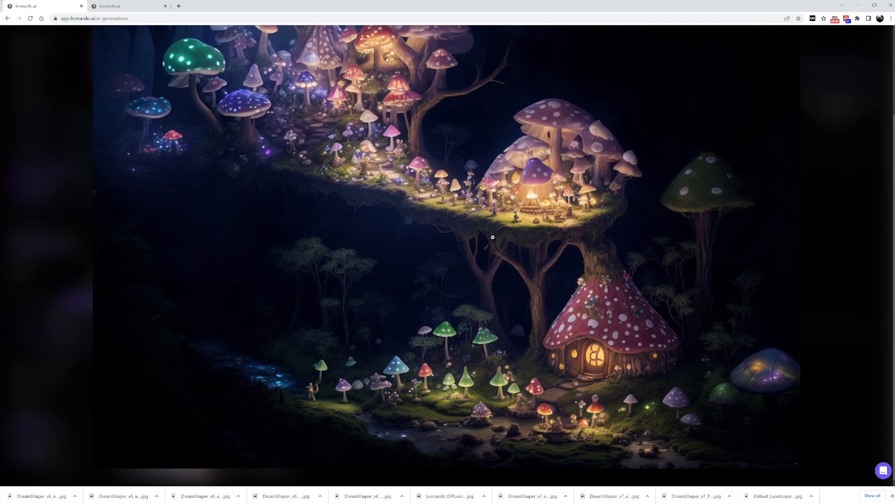
scroll(419, 221, up, 2)
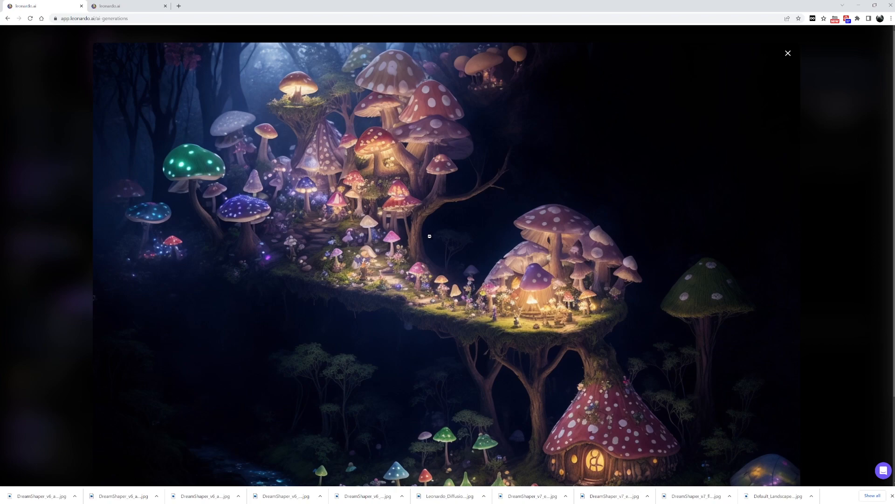
click(496, 294)
click(495, 294)
scroll(430, 283, down, 2)
scroll(429, 283, down, 2)
click(66, 226)
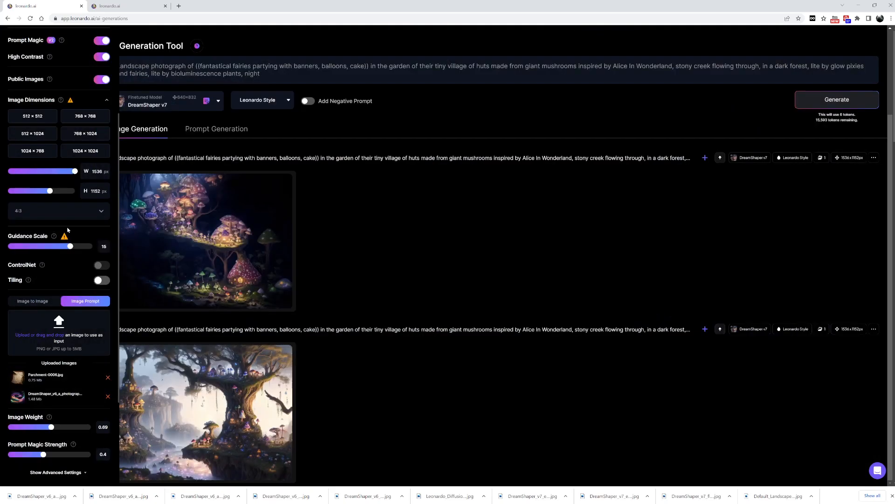
click(214, 295)
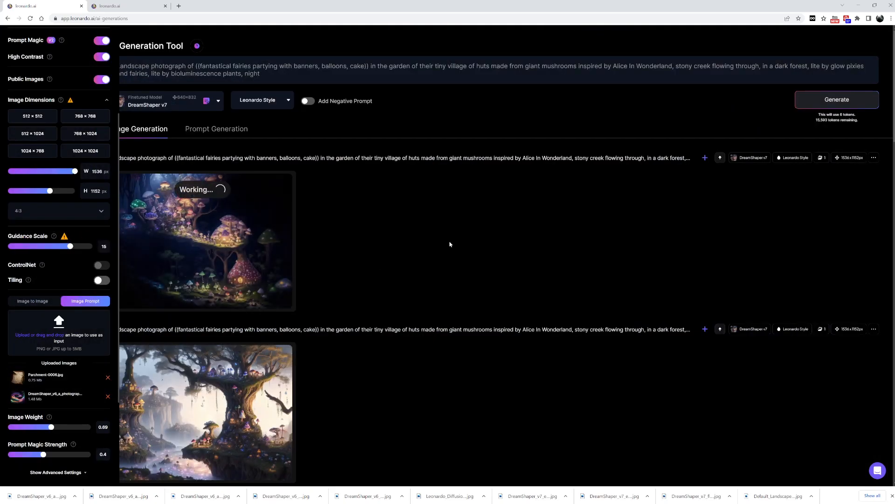
View the earlier pale tree-village image at full size for comparison and return to the prompt.
scroll(427, 248, down, 5)
click(225, 187)
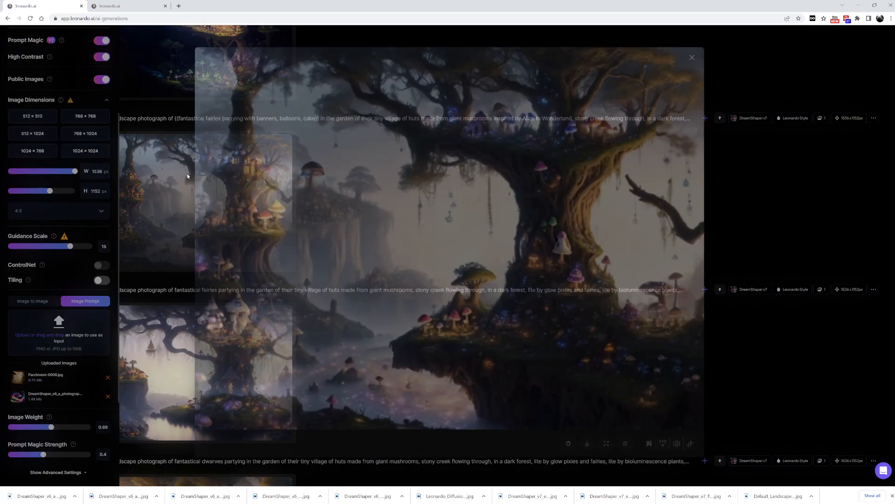
click(380, 227)
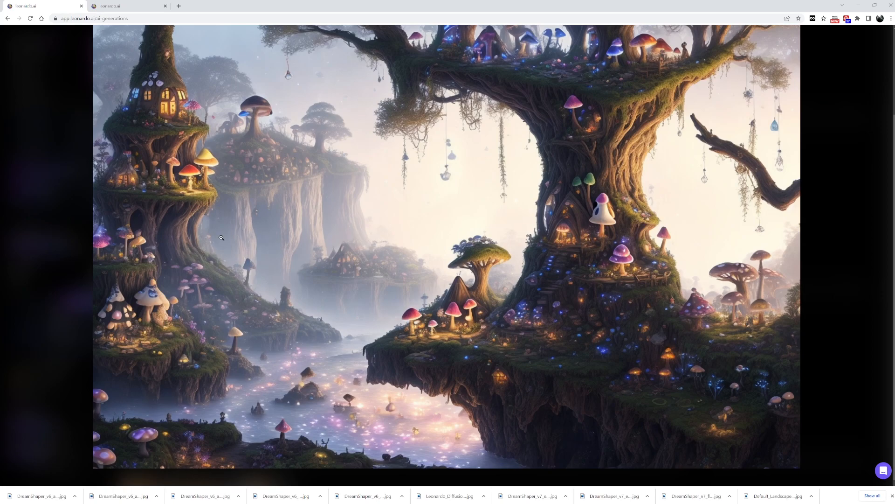
click(57, 228)
scroll(393, 275, up, 5)
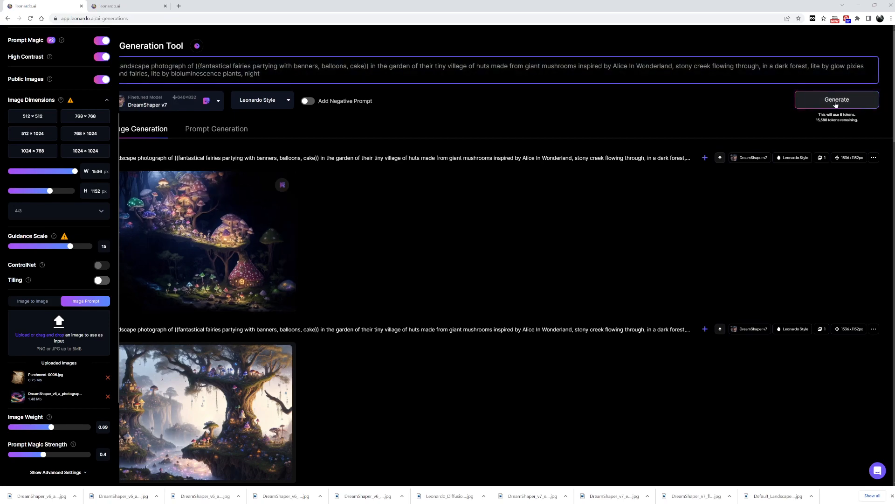
Insert "waterfall," after "stony creek flowing through," in the prompt and generate the image.
click(760, 66)
text(water)
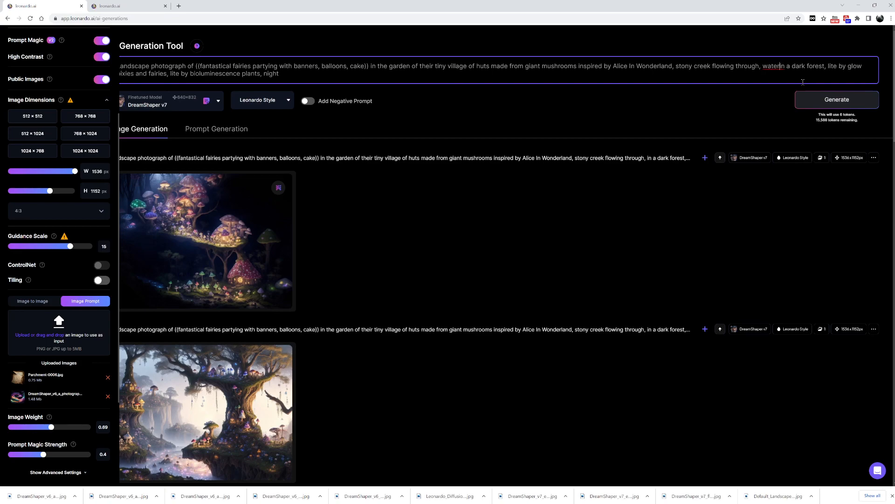
text(fall,)
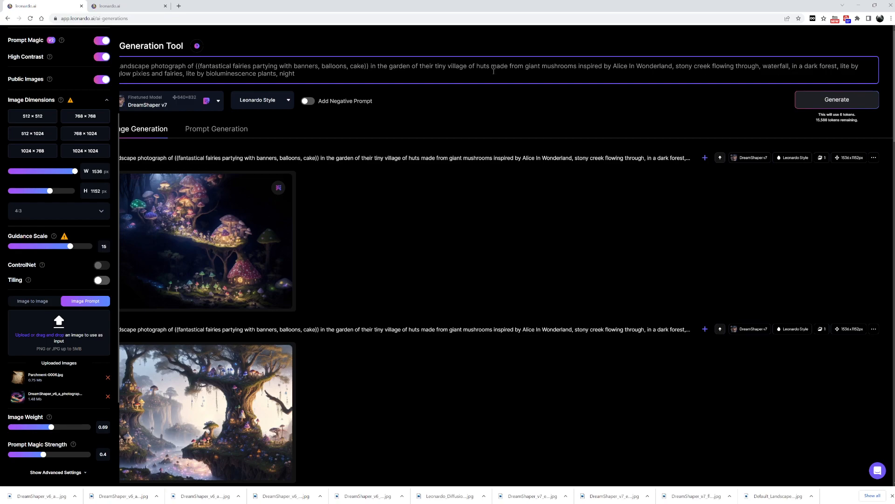
click(821, 100)
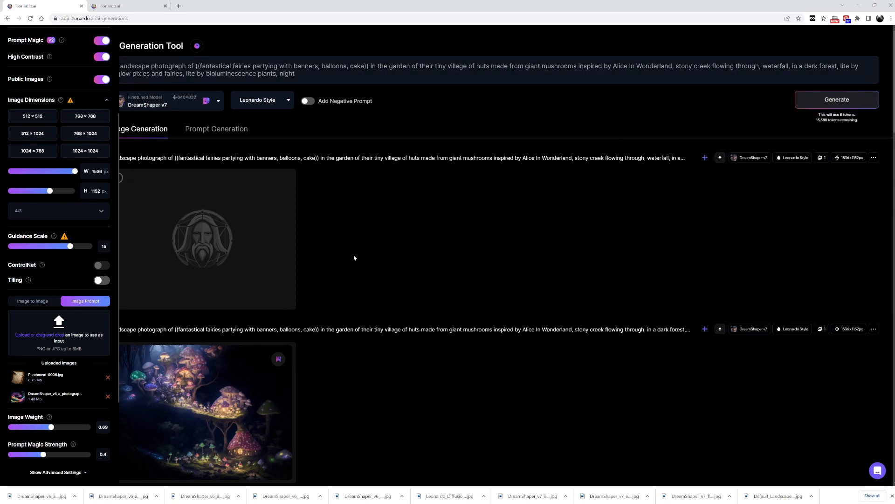
Examine the upscaled mushroom village with the red spotted hut at full size and return to the newest generation.
scroll(340, 257, down, 4)
click(219, 213)
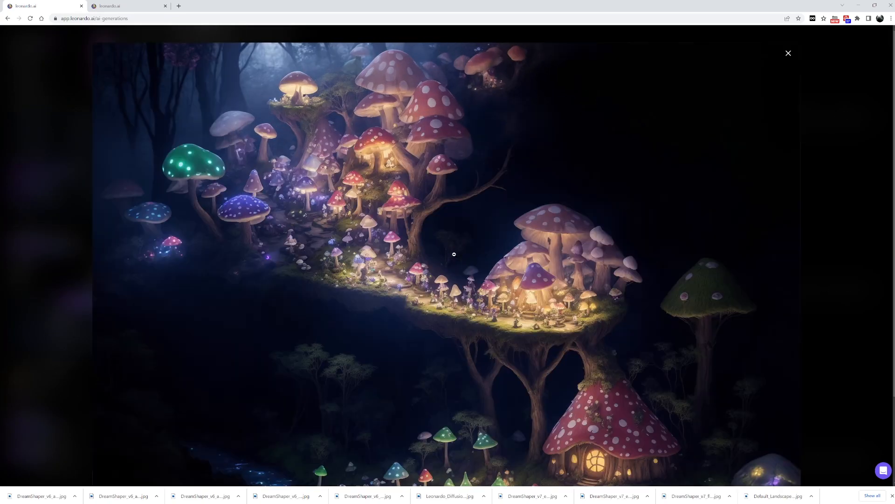
scroll(452, 254, down, 2)
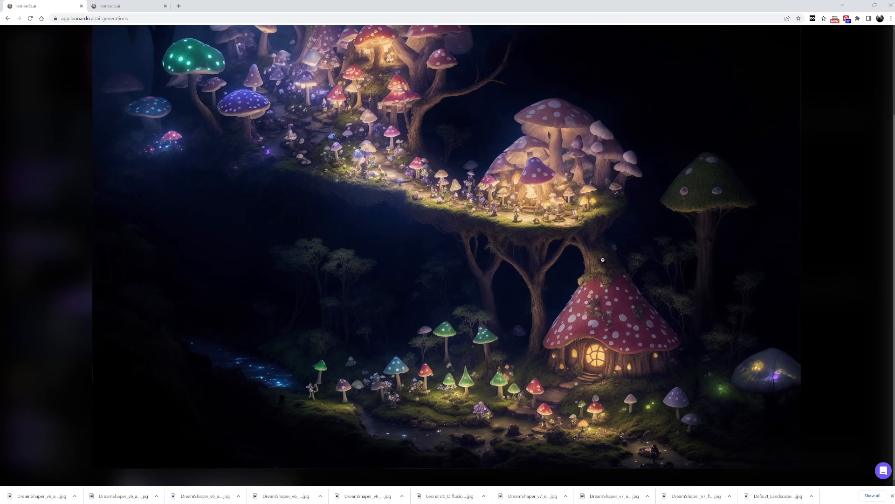
click(837, 278)
scroll(391, 225, up, 4)
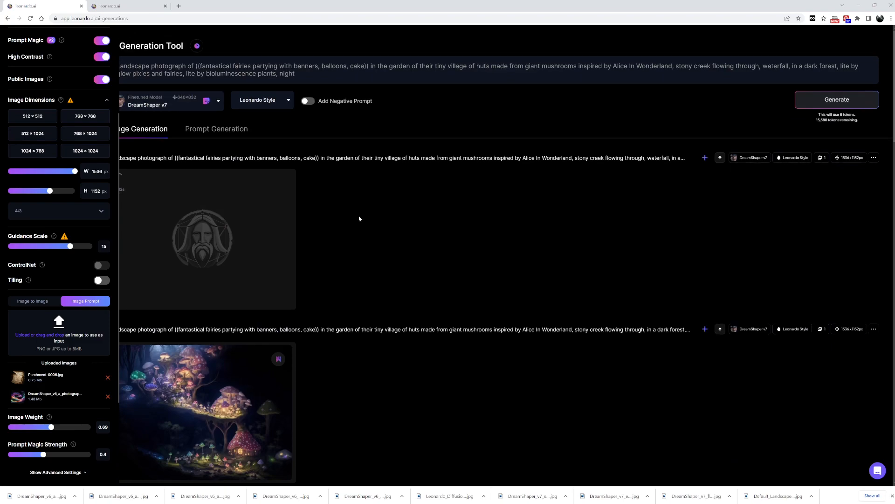
Insert "tilt-shift" before "photograph" in the prompt.
click(151, 66)
text(ti)
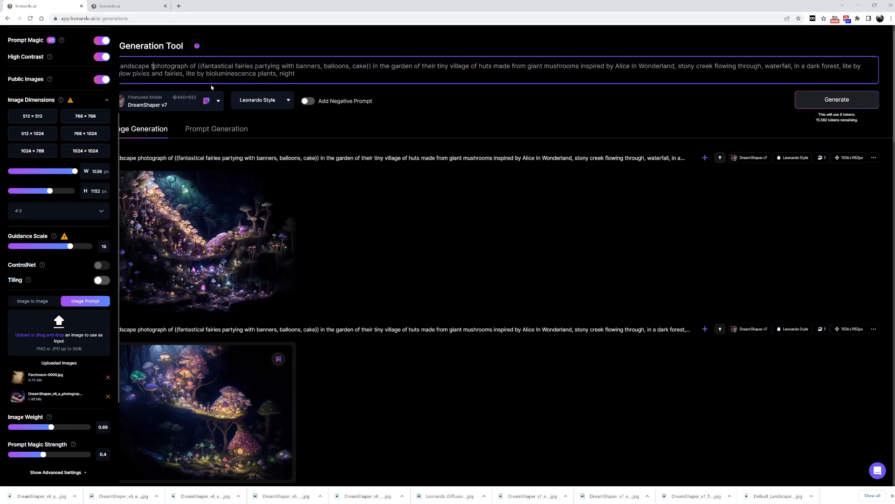
text(lt-shift)
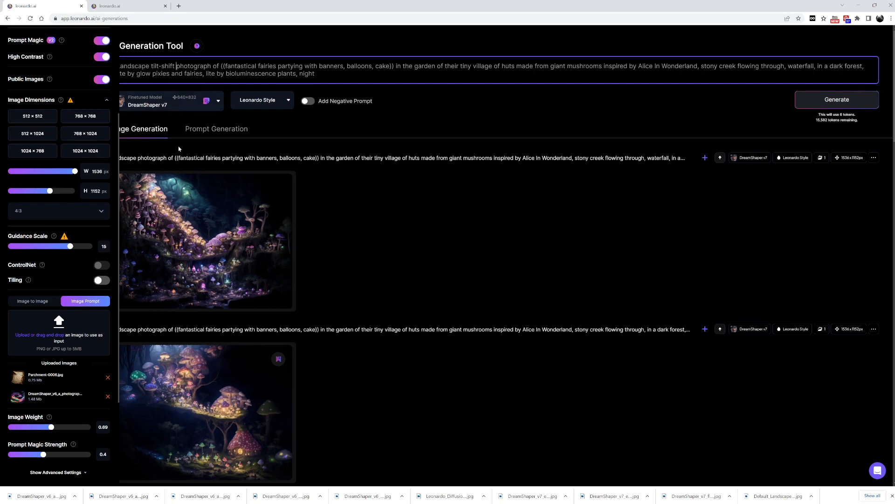
View the new waterfall village at full size, close it, and generate an image from the tilt-shift prompt.
click(208, 233)
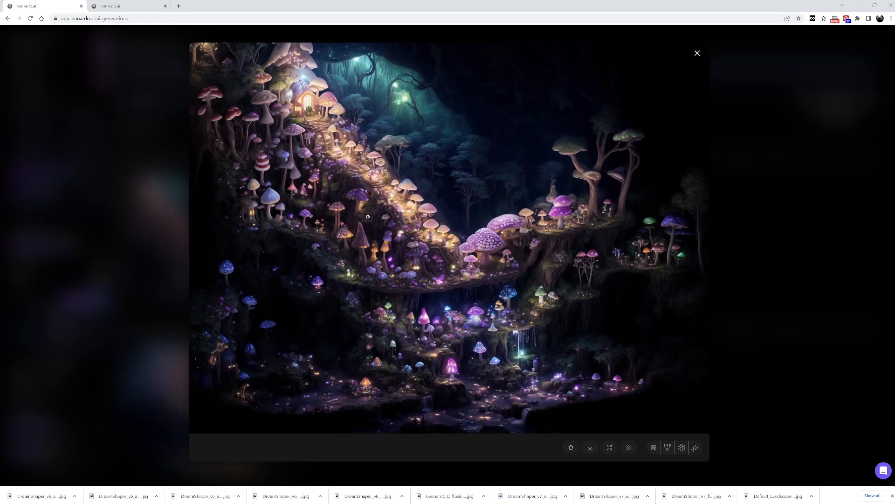
click(431, 227)
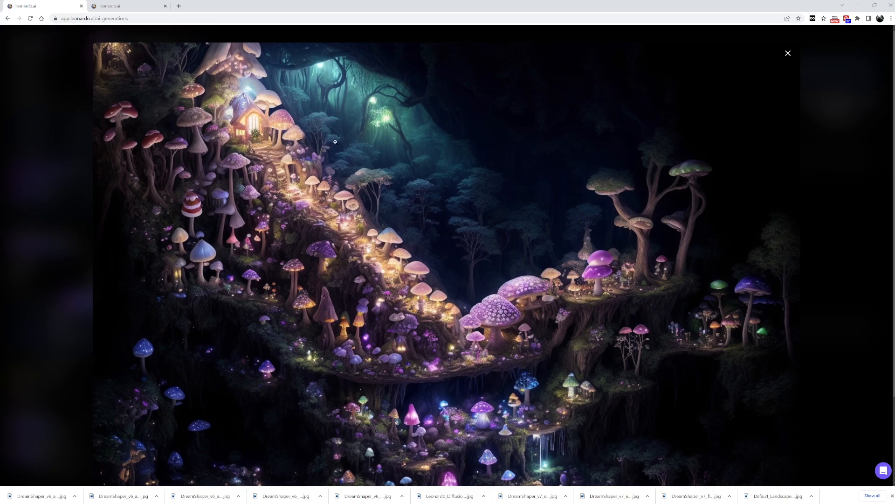
scroll(459, 223, down, 2)
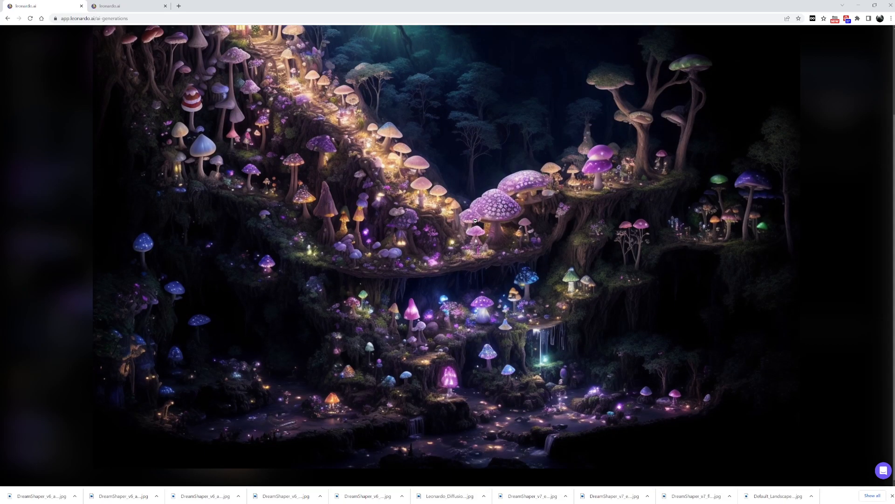
scroll(477, 220, up, 2)
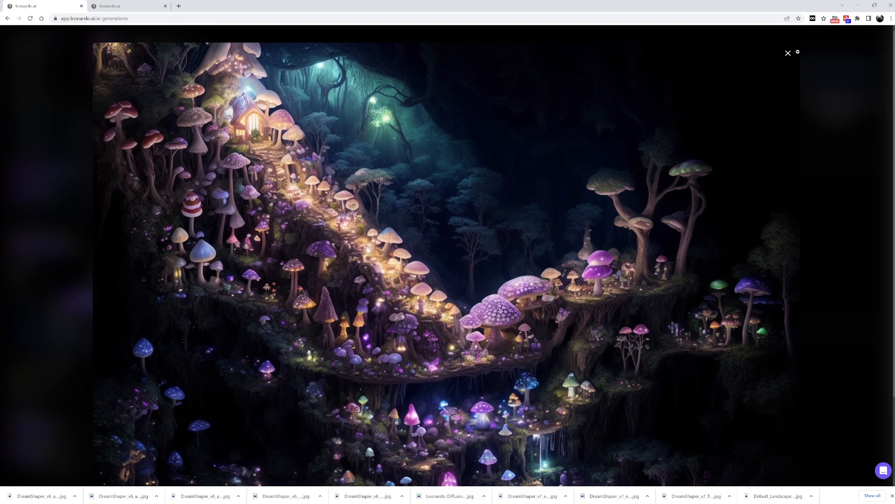
click(788, 54)
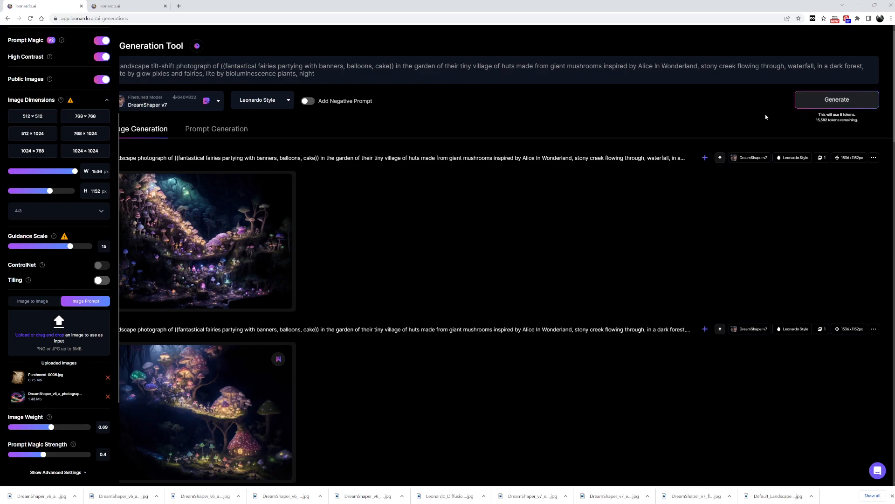
click(831, 105)
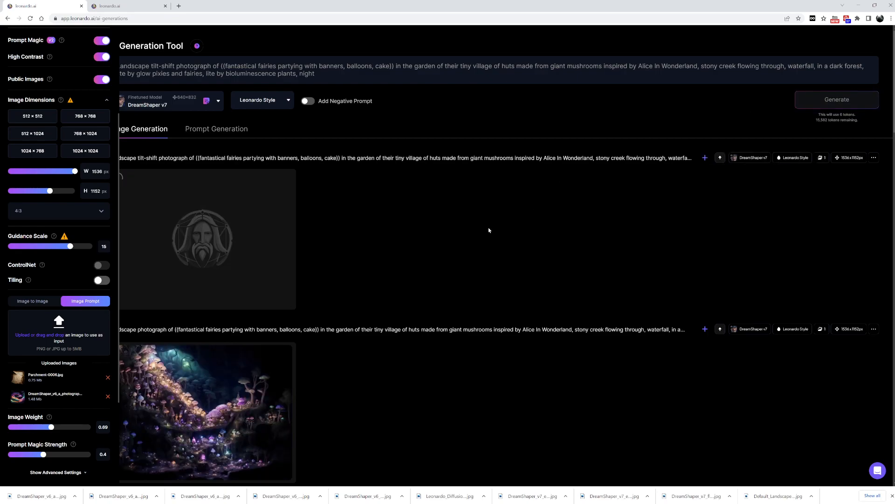
Re-examine the waterfall village's upper and lower parts at full size and return to the newest generation.
scroll(432, 245, down, 8)
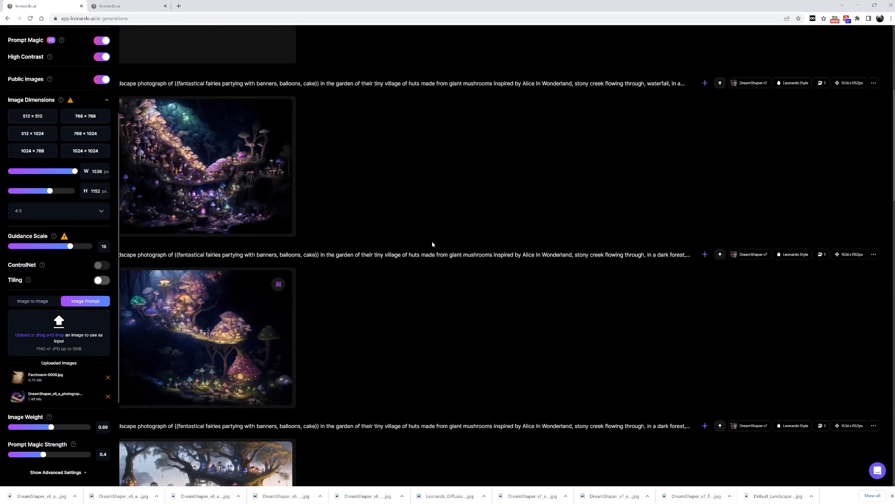
scroll(432, 247, up, 3)
scroll(432, 248, up, 2)
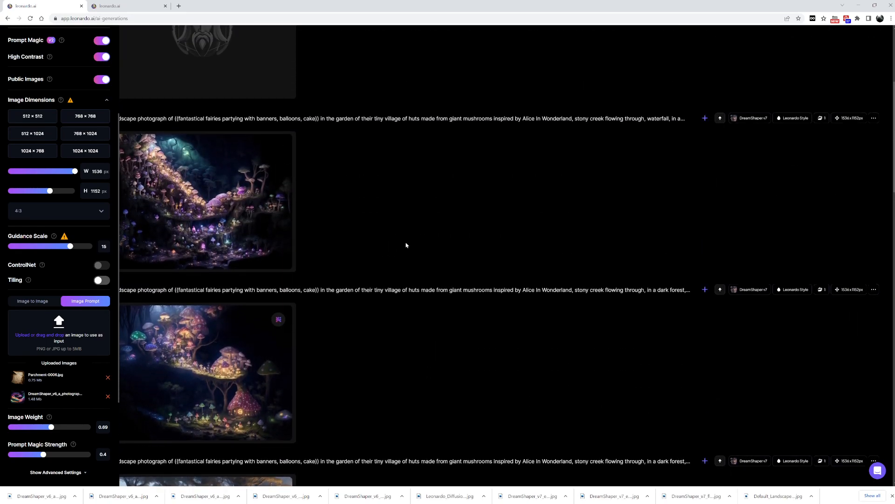
click(280, 210)
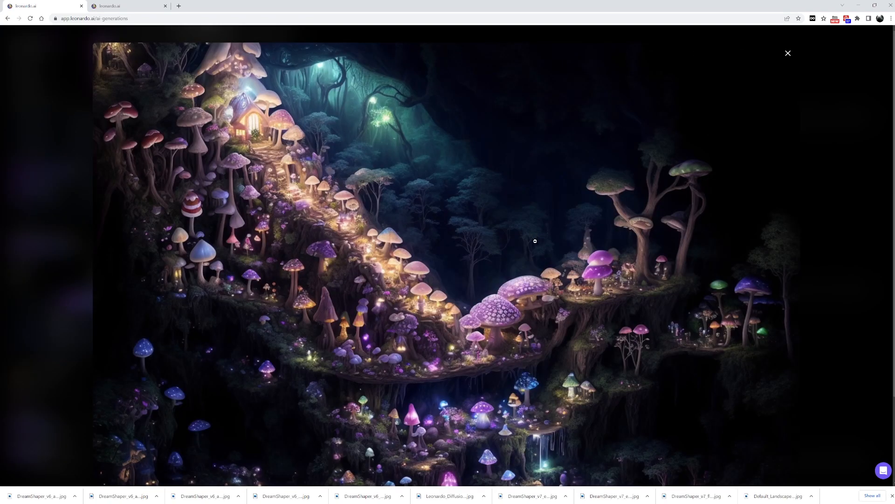
scroll(535, 241, down, 2)
scroll(534, 243, up, 2)
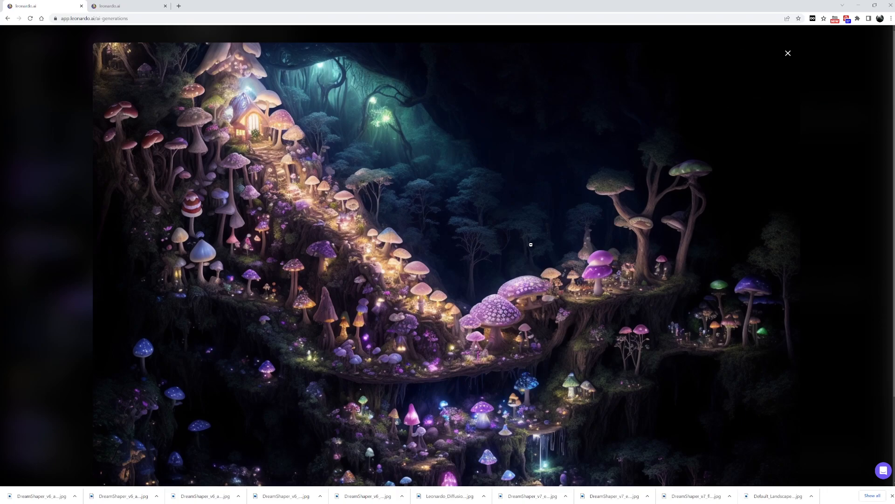
scroll(526, 250, down, 2)
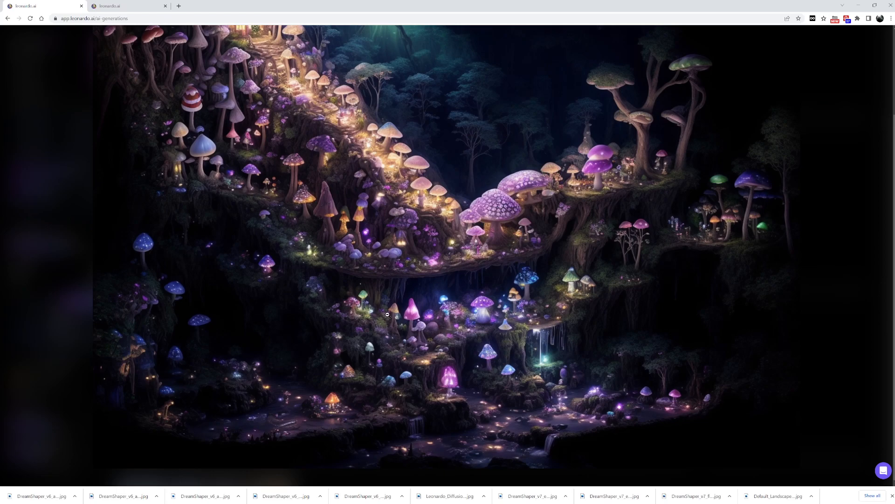
scroll(387, 315, up, 2)
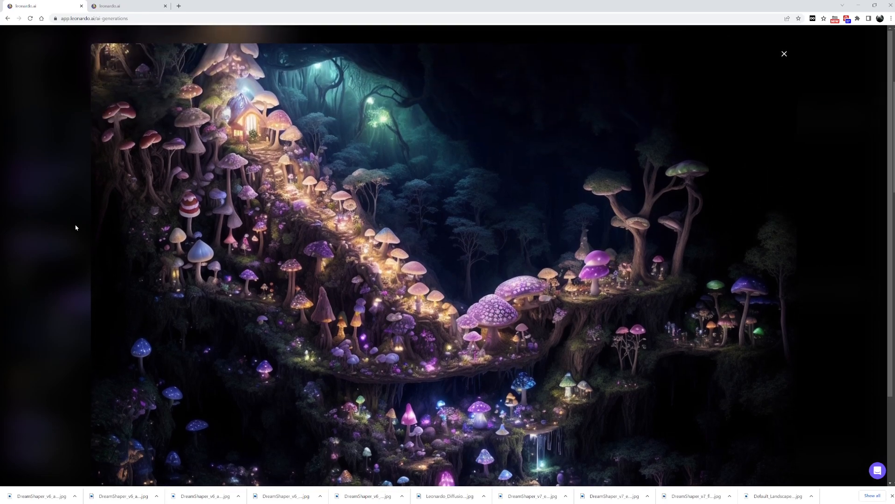
click(76, 225)
scroll(389, 309, up, 1)
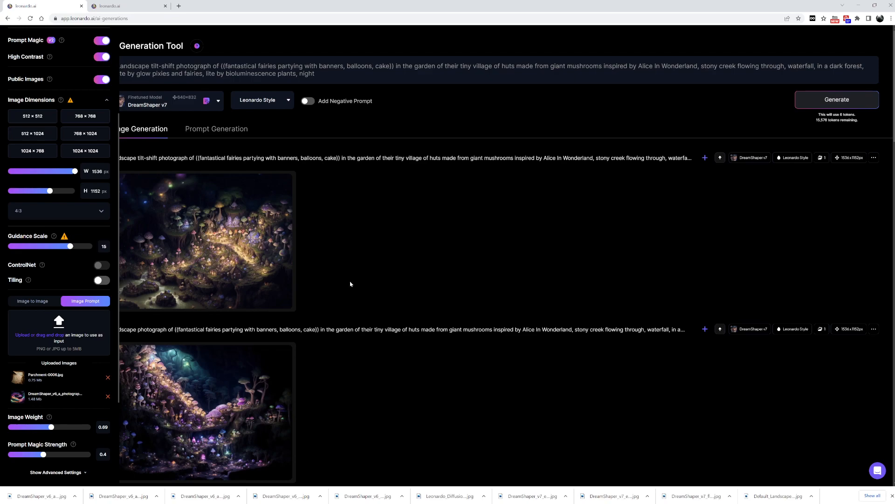
Open the new tilt-shift mushroom village at full size and examine its details down to the creek.
click(218, 244)
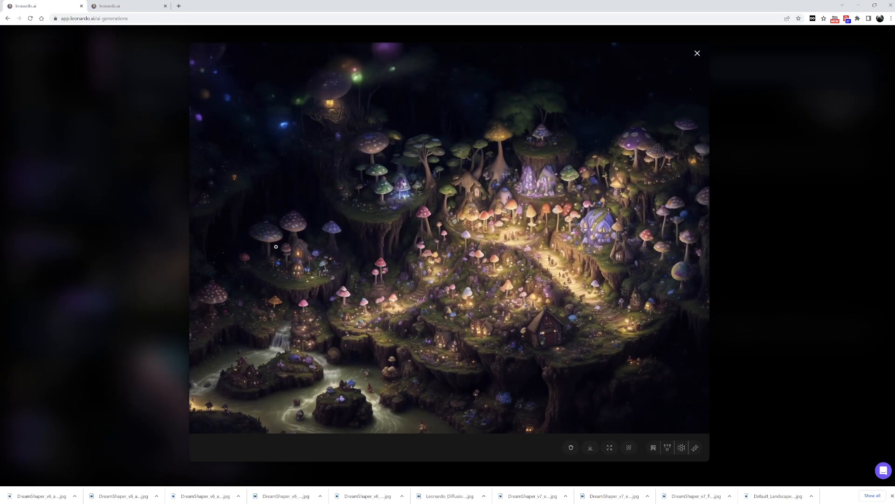
click(437, 270)
scroll(410, 283, down, 2)
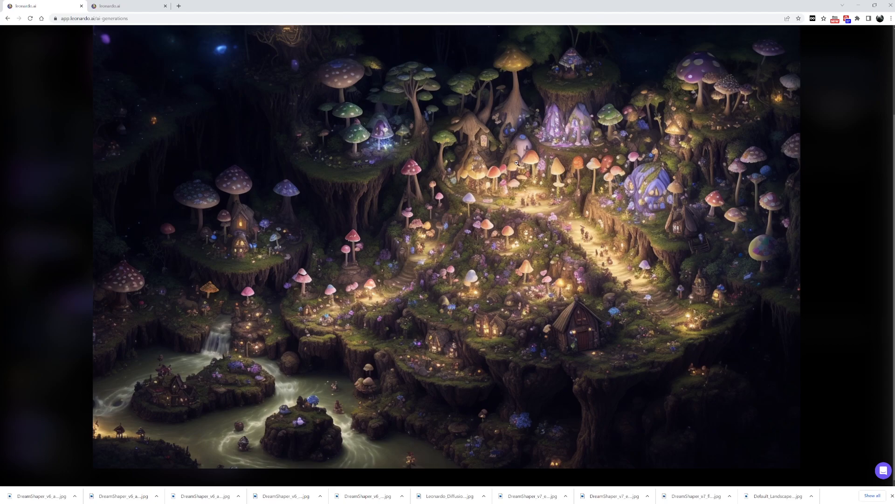
Close the full-size view, enable Alchemy, and set the input dimensions to 1024 × 768 with a 4:3 aspect ratio.
click(823, 256)
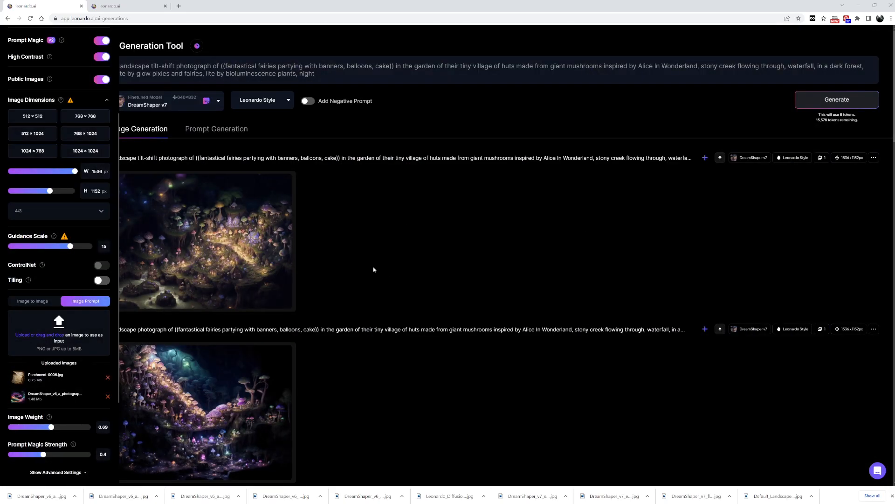
scroll(84, 175, up, 3)
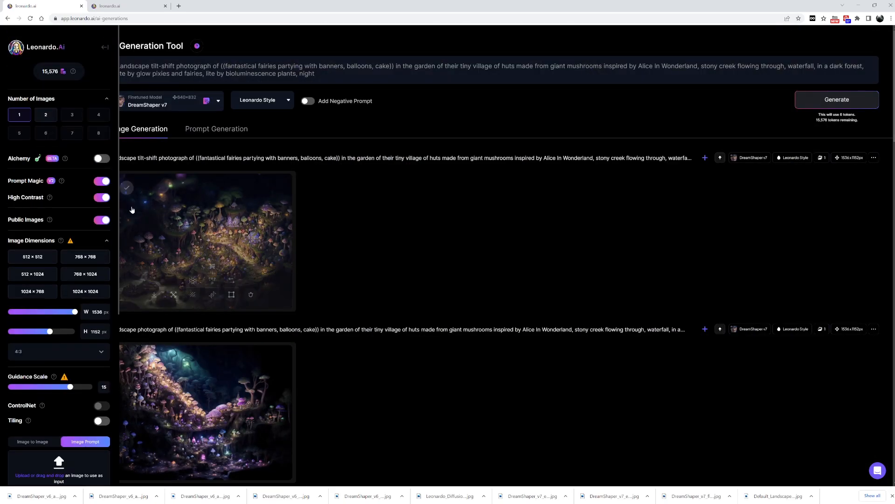
click(102, 159)
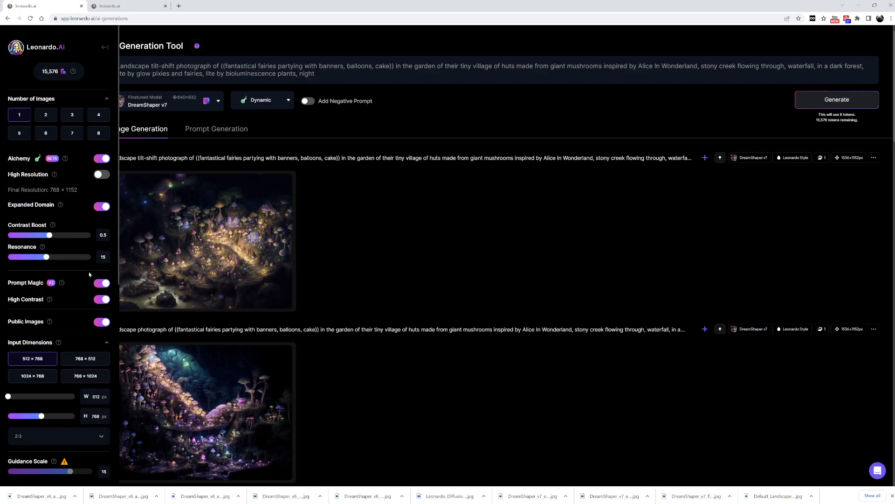
scroll(76, 266, down, 3)
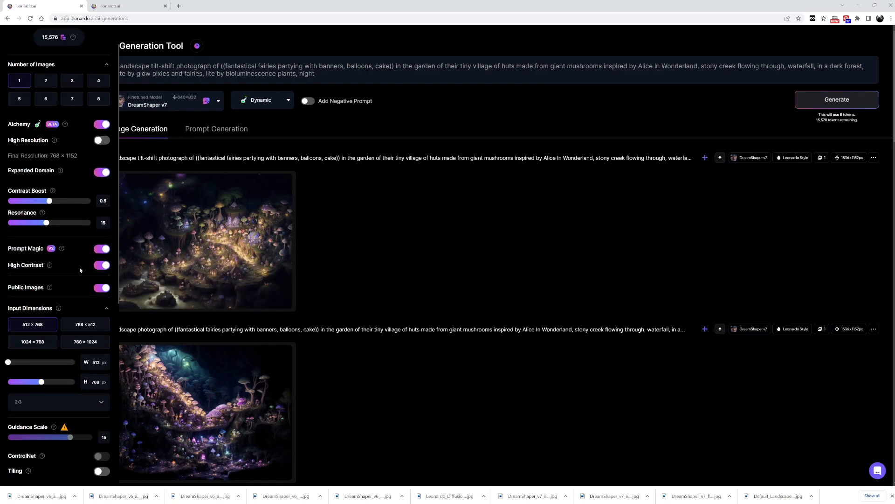
drag(8, 256, 75, 275)
click(68, 291)
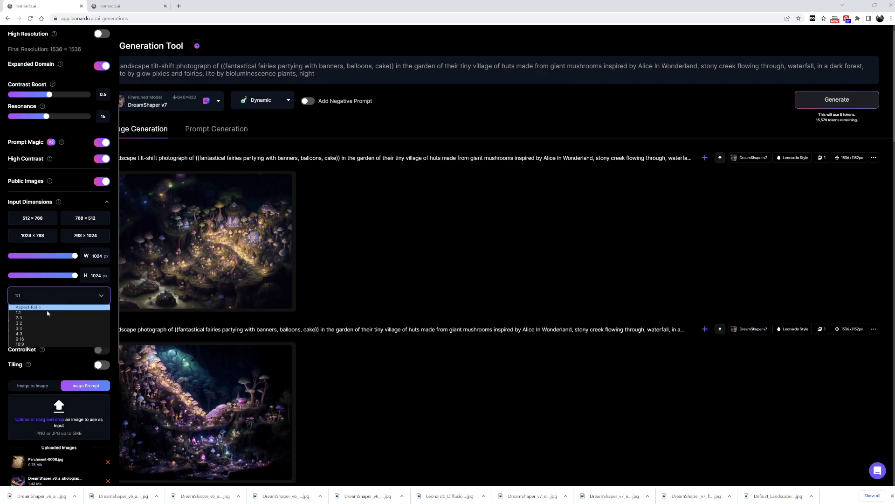
click(42, 335)
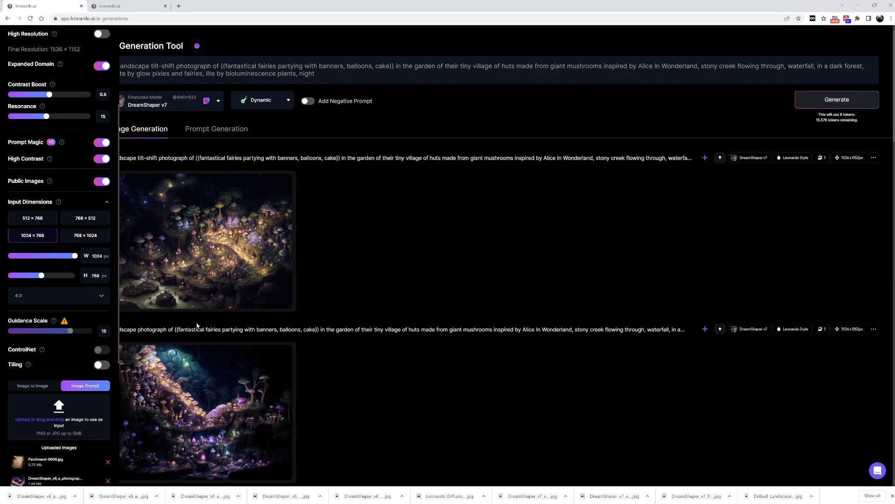
Remove the parchment and DreamShaper image prompts from the uploaded images.
scroll(102, 401, down, 2)
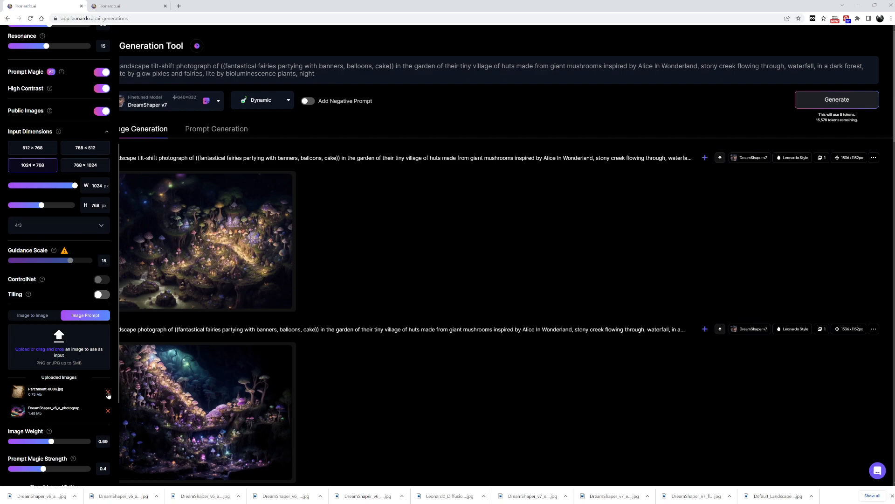
click(107, 394)
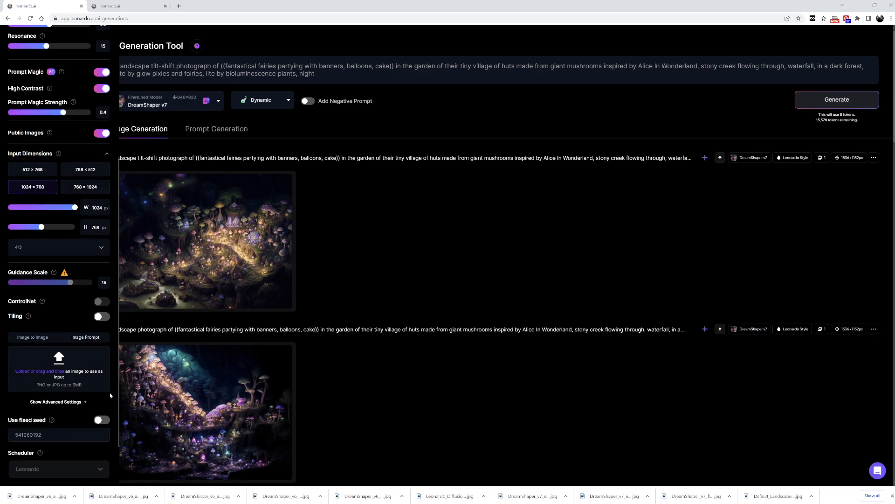
scroll(78, 290, up, 5)
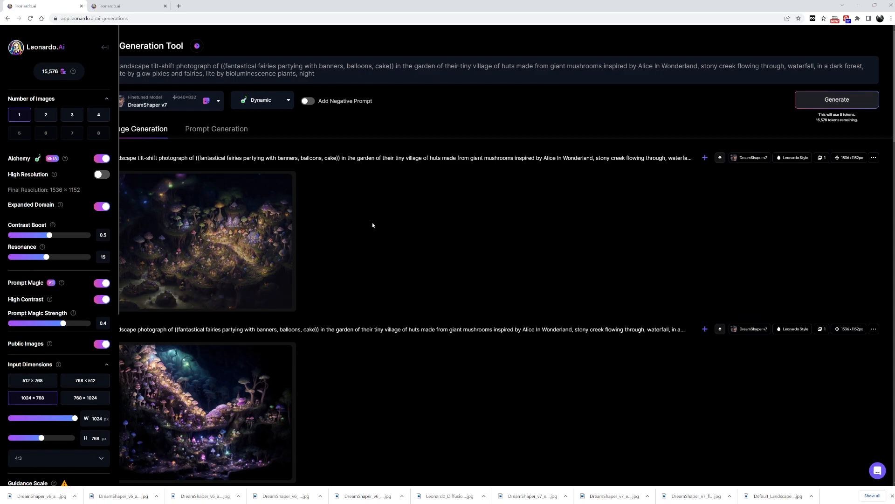
Set the generation style to Environment and generate an image from the tilt-shift prompt.
click(288, 100)
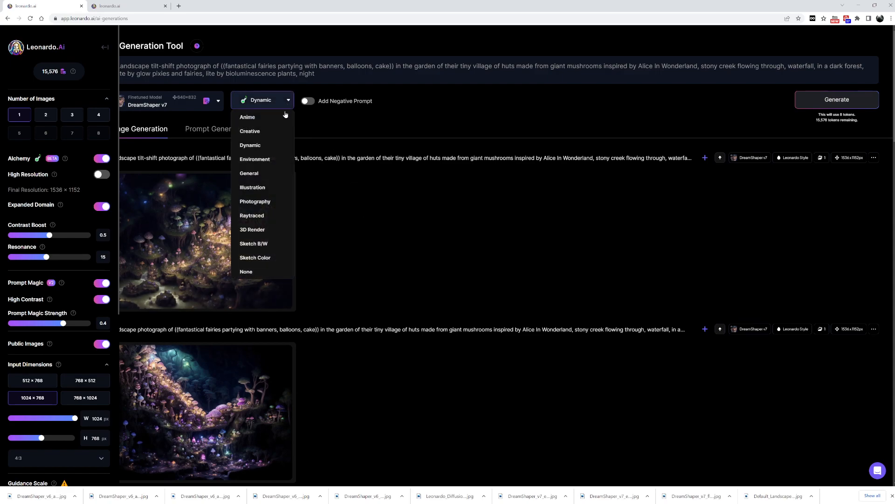
click(259, 159)
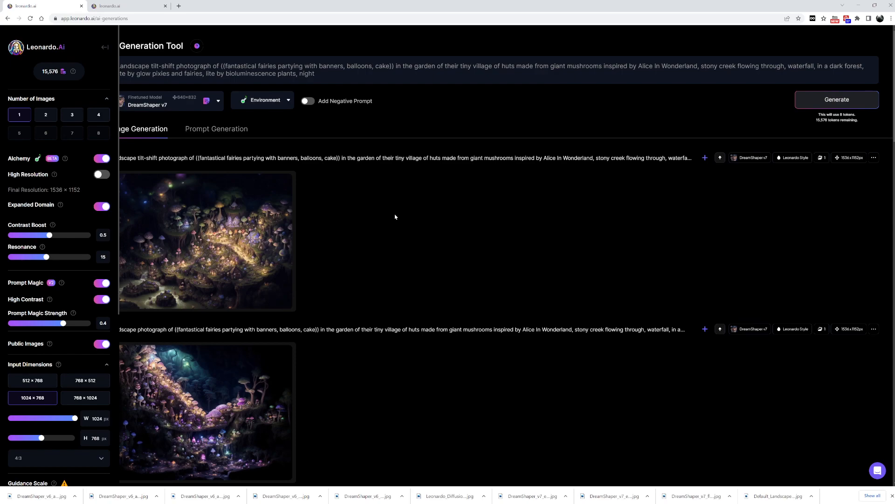
click(810, 106)
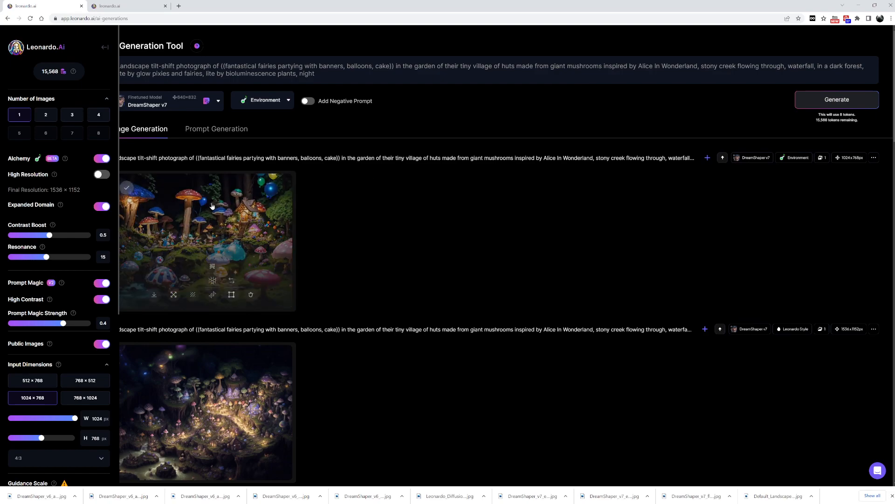
View the new Environment-style mushroom village at full size, examine it down to the creek, and return to the generations.
click(212, 205)
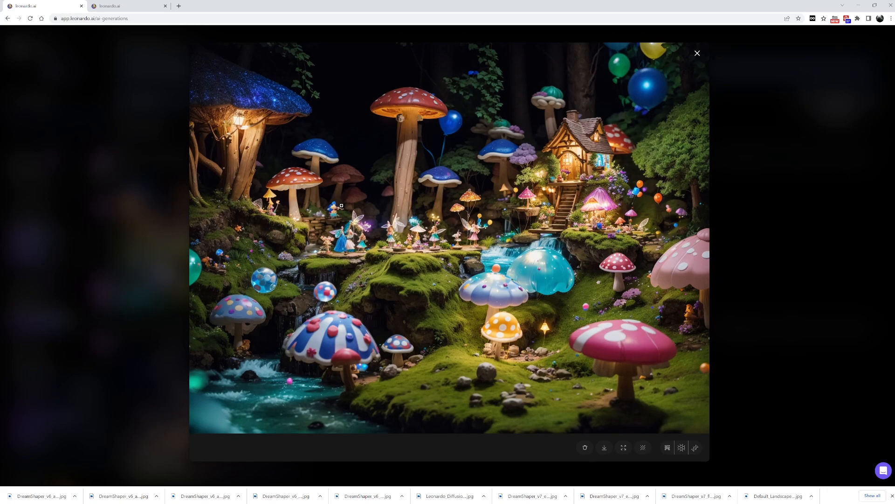
click(497, 227)
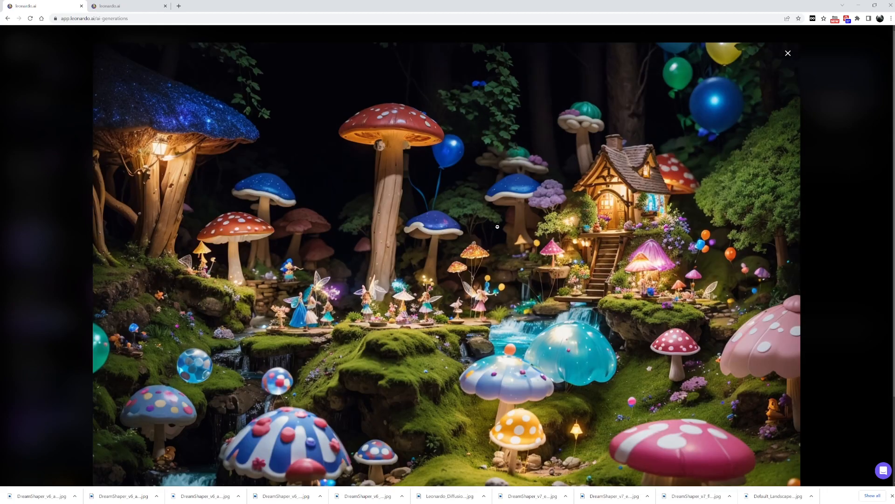
scroll(484, 229, down, 2)
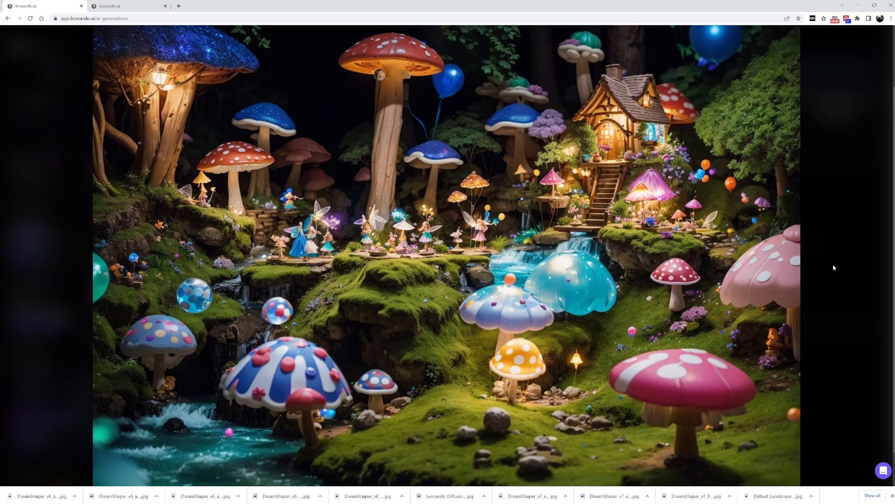
click(834, 267)
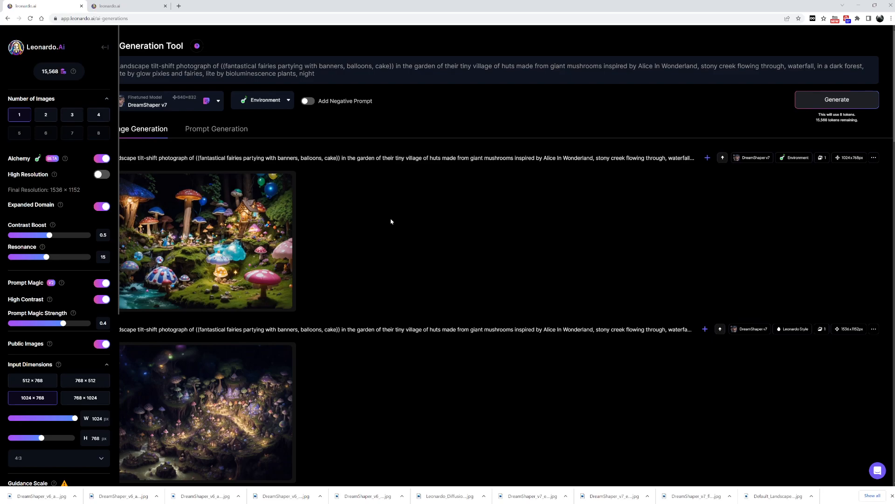
scroll(392, 222, down, 3)
scroll(392, 222, up, 3)
Change the generation style to Photography and generate another image from the tilt-shift prompt.
click(277, 101)
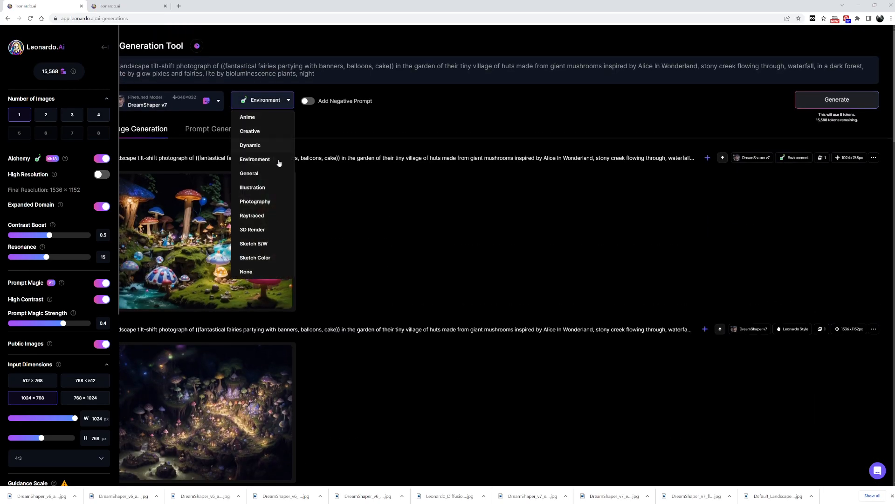
click(260, 202)
click(834, 100)
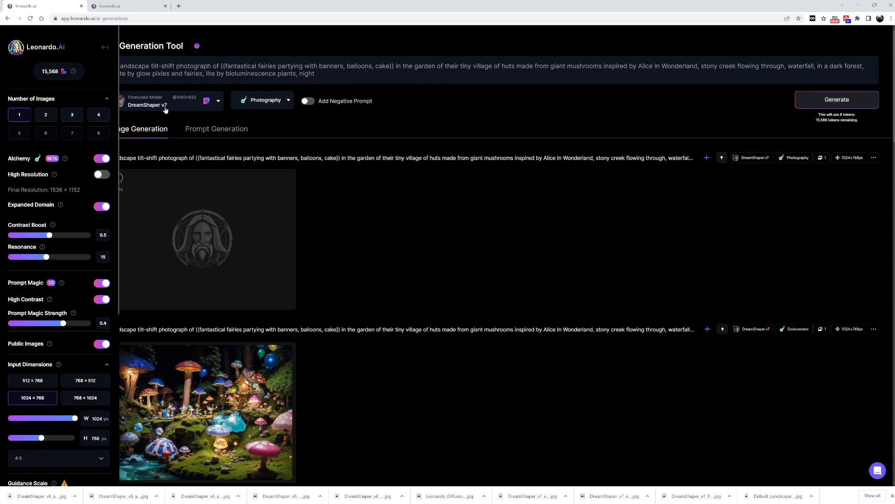
mouse_move(73, 74)
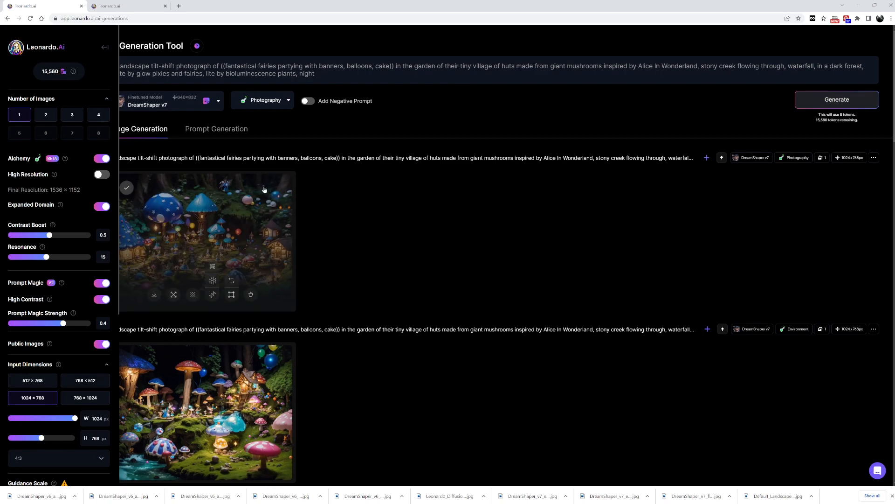
Open the new Photography-style village at full size, examine its upper and lower parts, and close it.
click(237, 210)
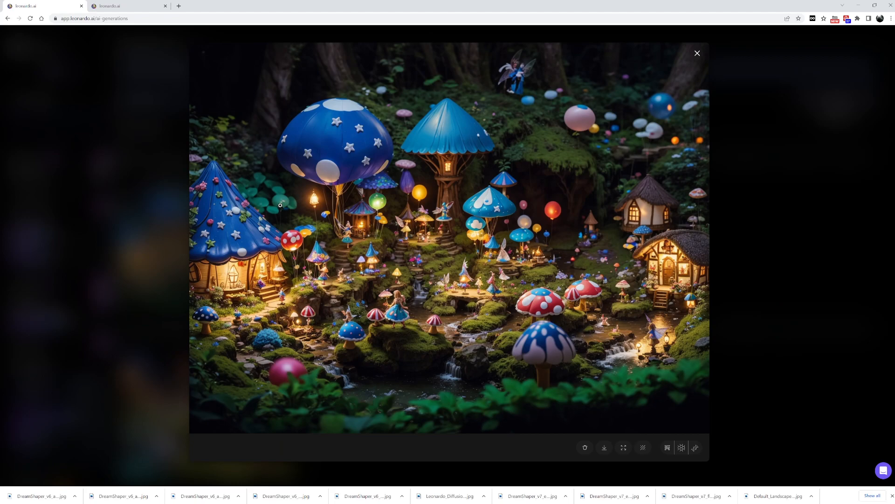
click(280, 205)
scroll(358, 218, down, 2)
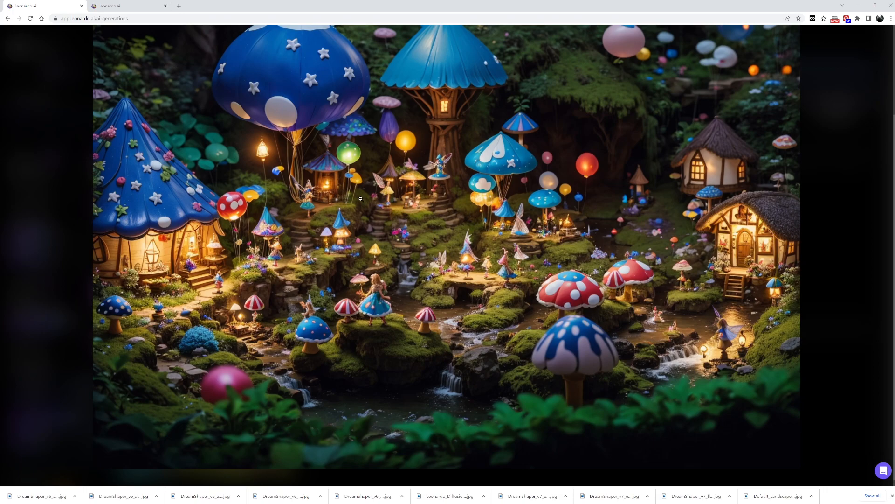
click(74, 186)
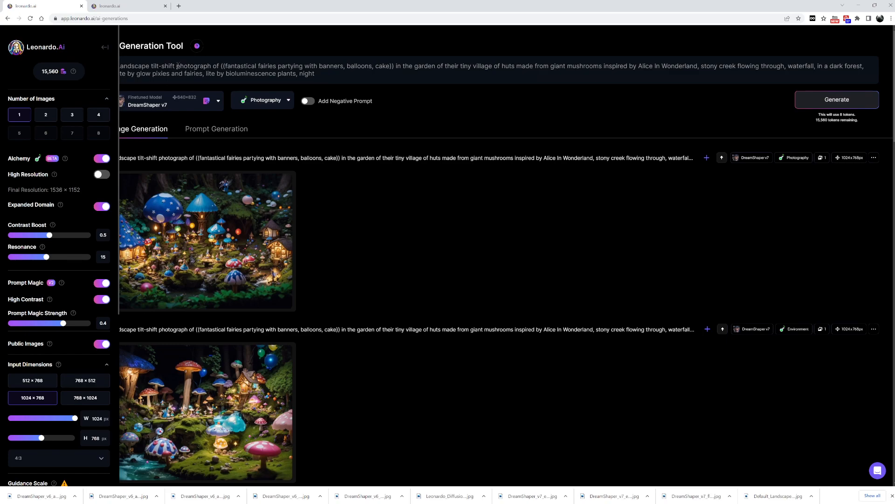
Delete "tilt-shift" before "photograph" in the prompt.
drag(177, 66, 151, 65)
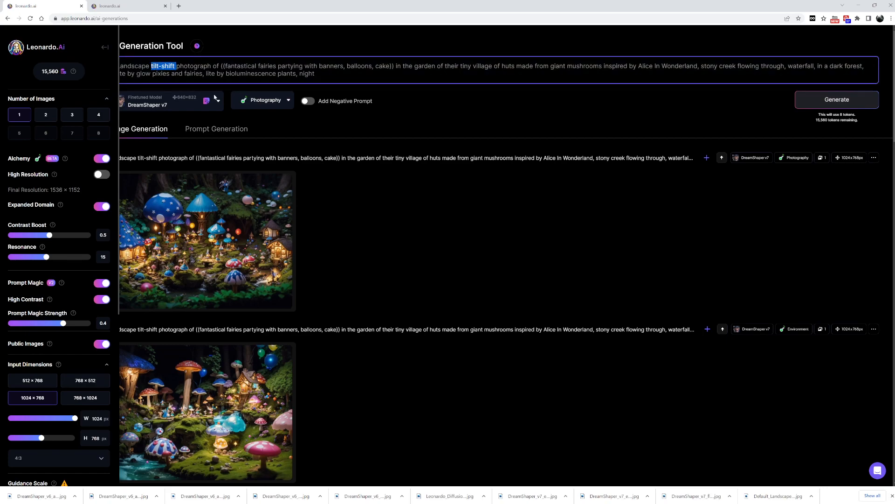
key(BackSpace)
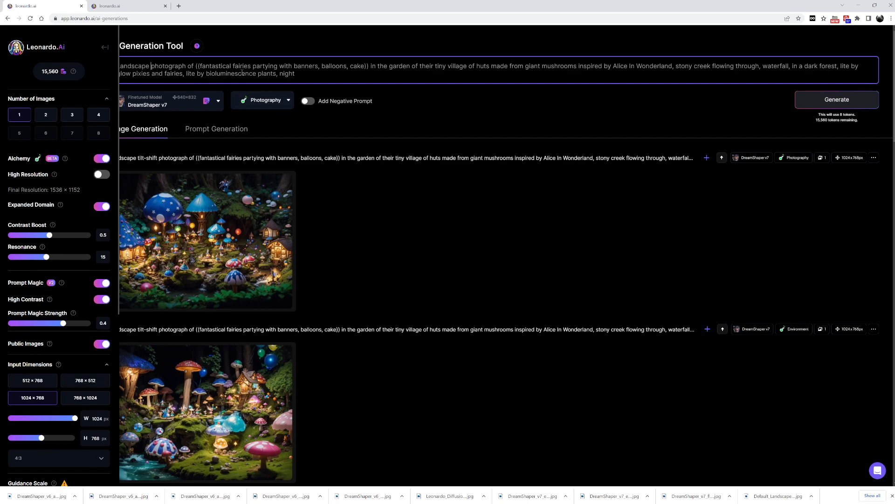
drag(251, 66, 248, 66)
Re-examine the Photography-style tilt-shift village at full size down to the foreground plants, and close it.
click(234, 191)
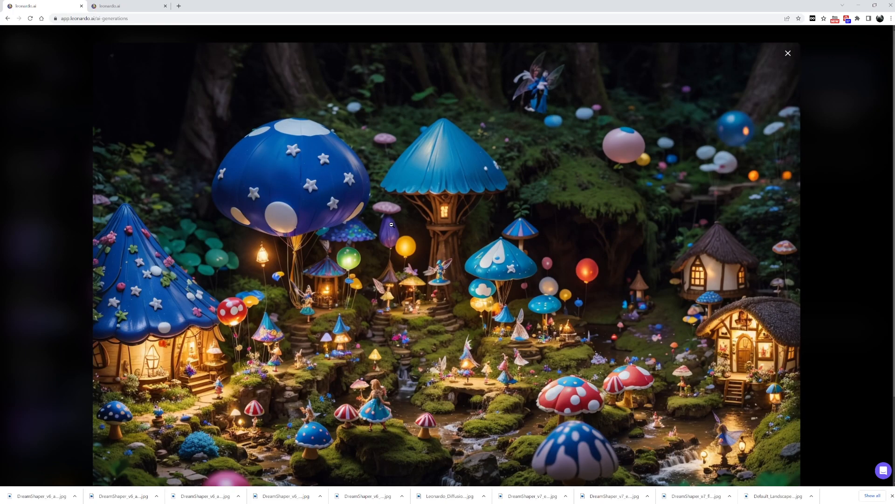
scroll(392, 225, down, 2)
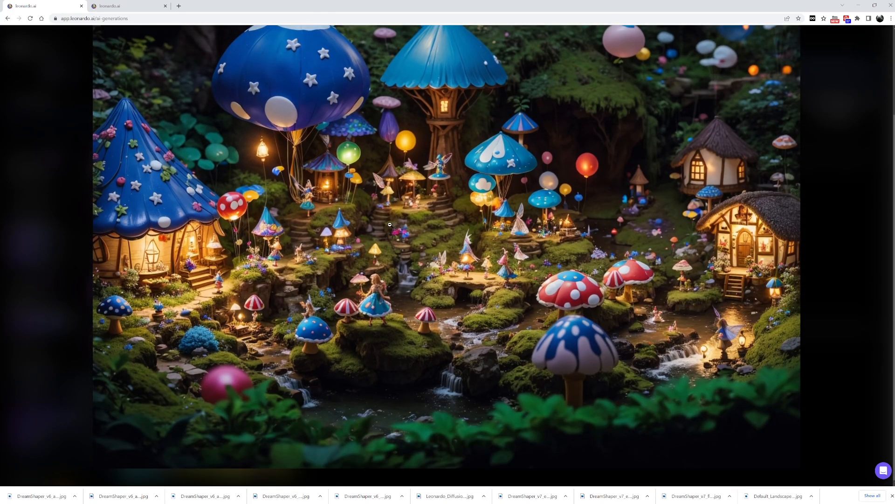
click(54, 182)
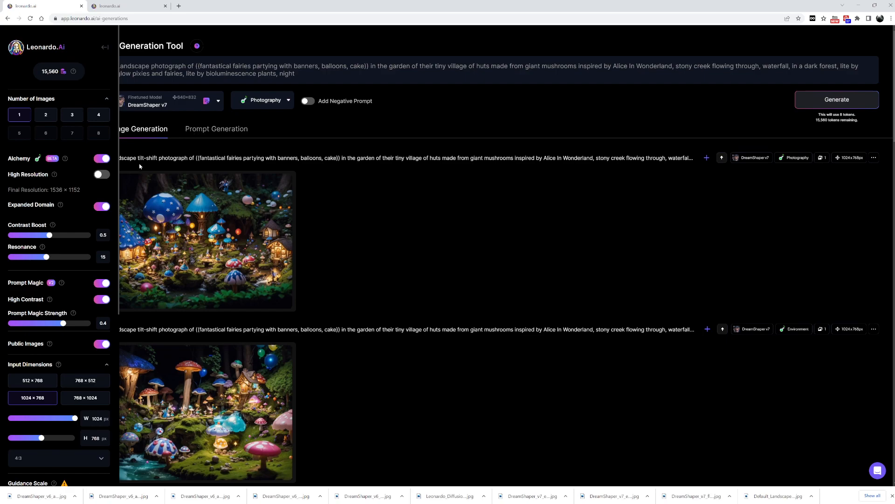
Upload Parchment-0006.jpg and Gradients-Details-0001.jpg as image prompts.
scroll(93, 171, down, 5)
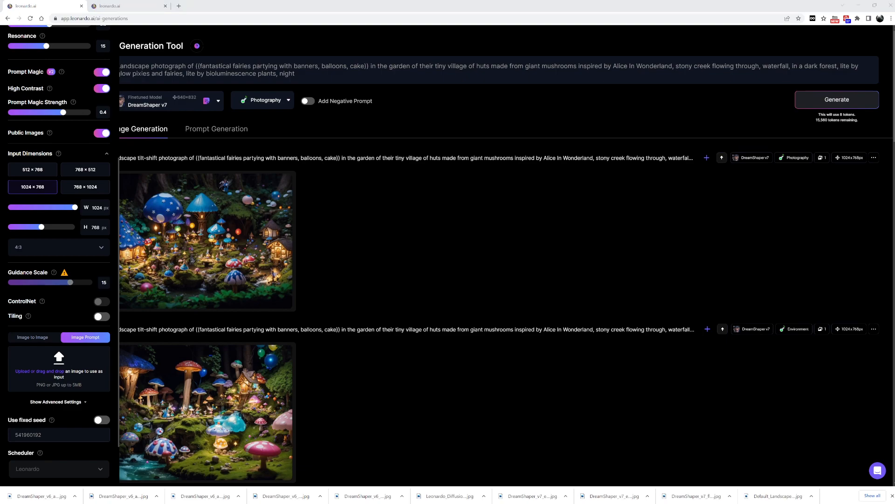
drag(279, 275, 59, 366)
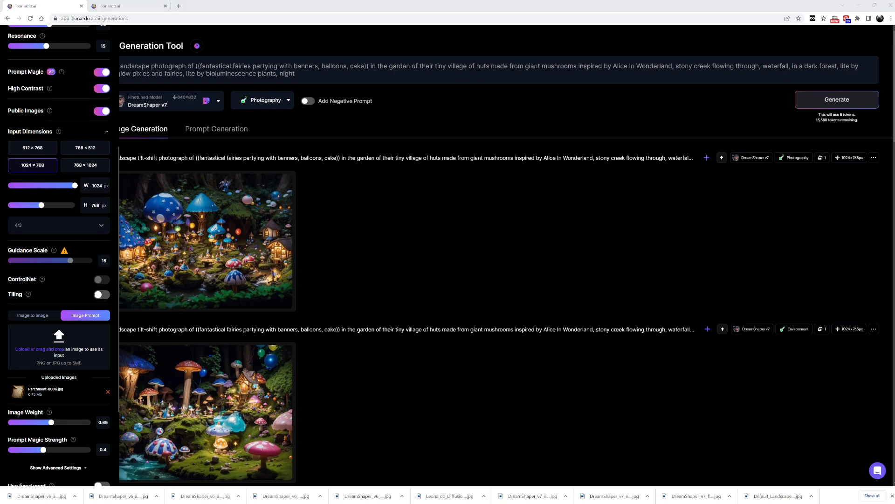
drag(436, 361, 61, 350)
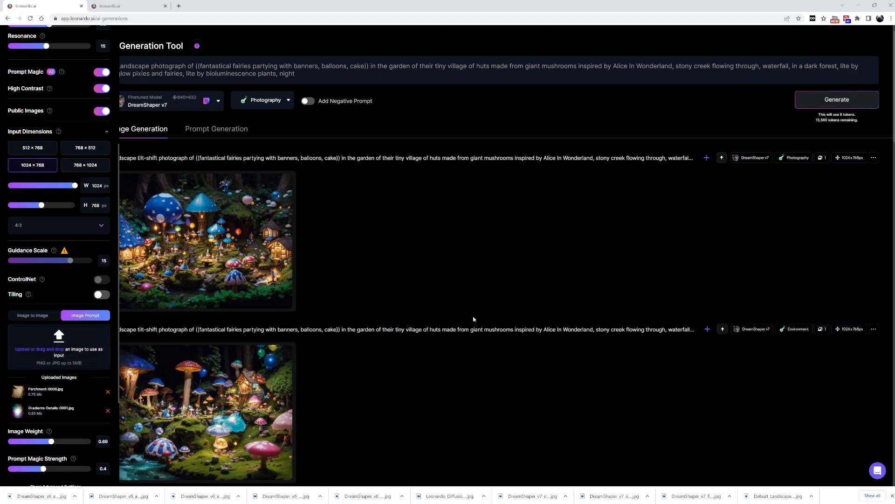
Keep the Photography style and generate an image using the edited prompt and both uploaded image prompts.
click(285, 102)
click(279, 102)
click(844, 103)
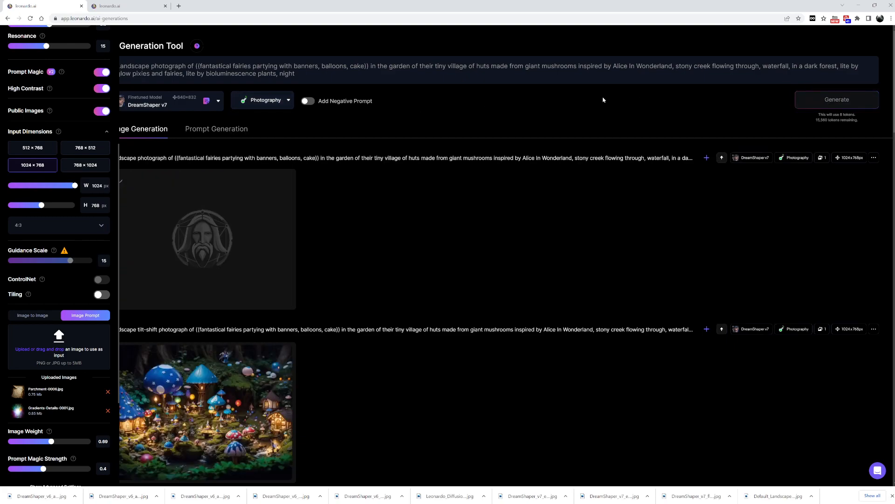
Switch the generation style to Sketch Color and generate an image with the same prompt and image prompts.
click(287, 101)
click(250, 256)
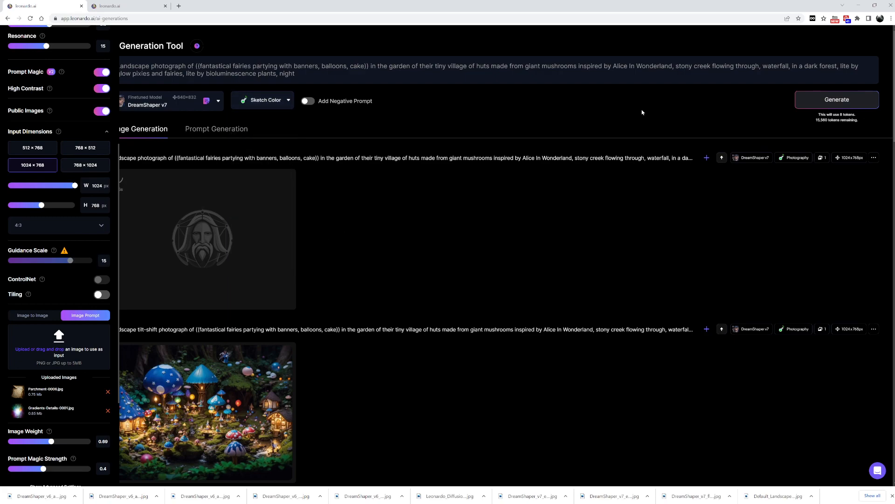
click(798, 103)
View the new Photography-style waterfall village at full size, and return to the list of generations.
scroll(468, 240, down, 2)
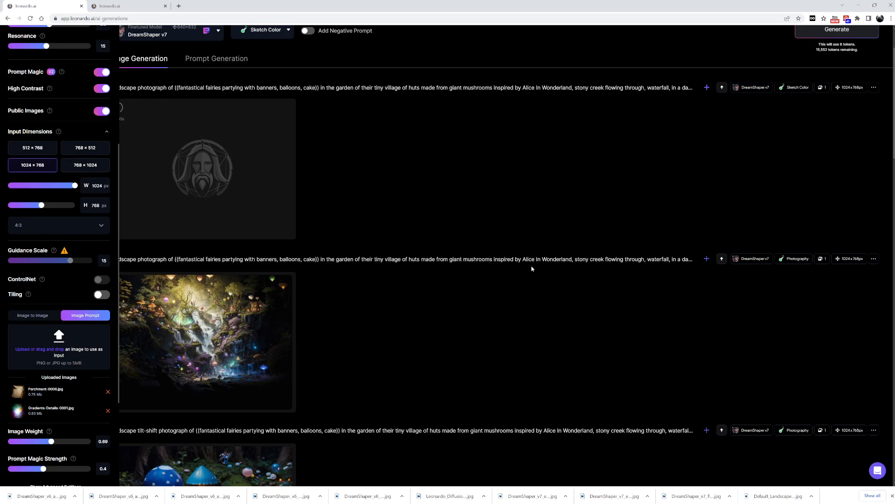
click(199, 313)
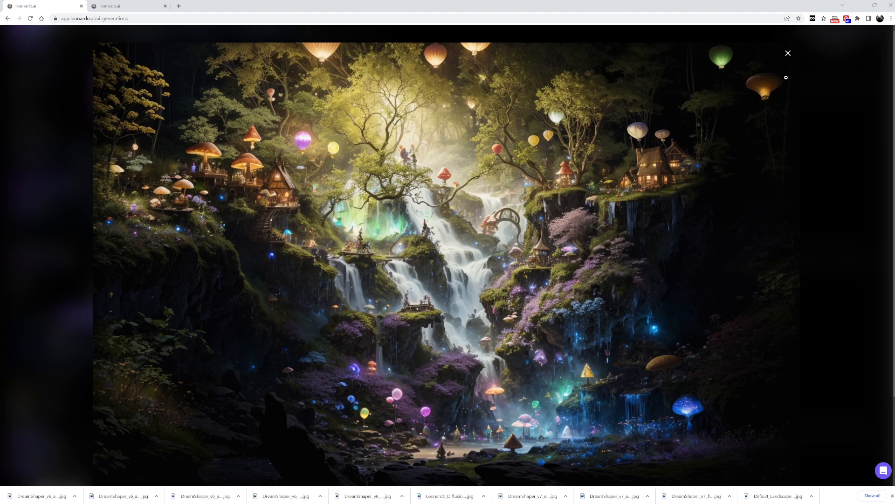
click(788, 53)
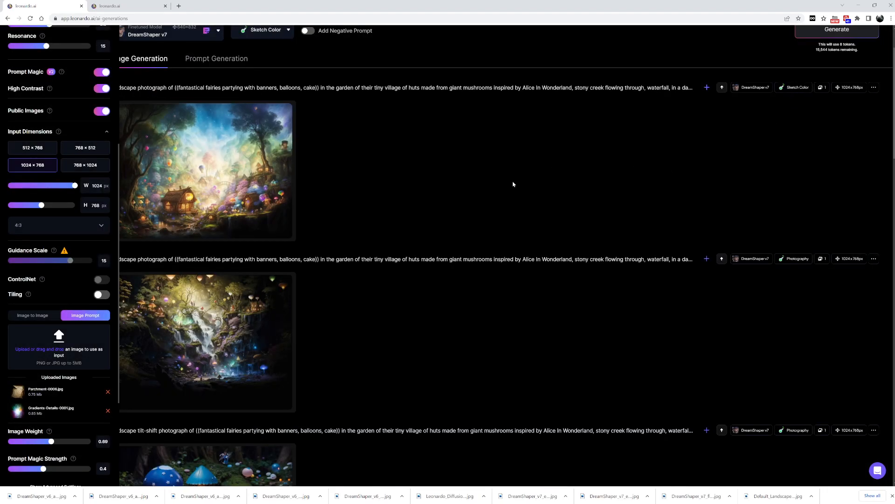
View the new Sketch Color village image at full size and return to the list of generations.
scroll(408, 234, up, 3)
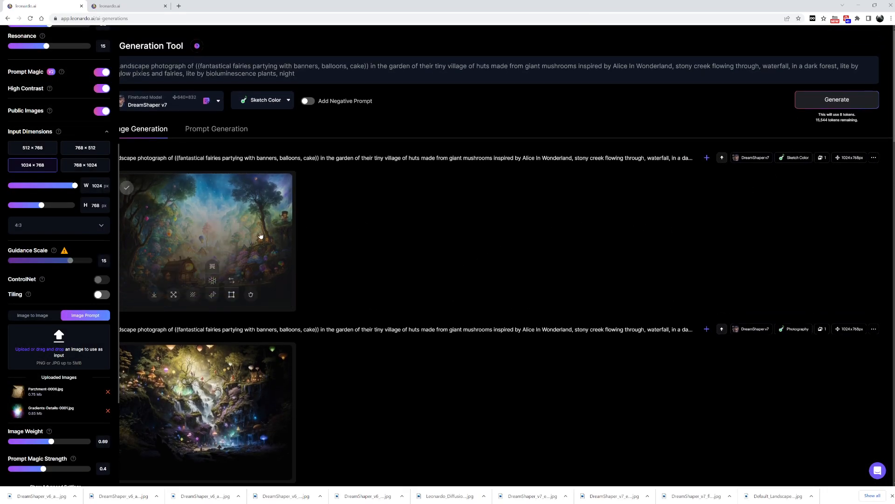
click(247, 235)
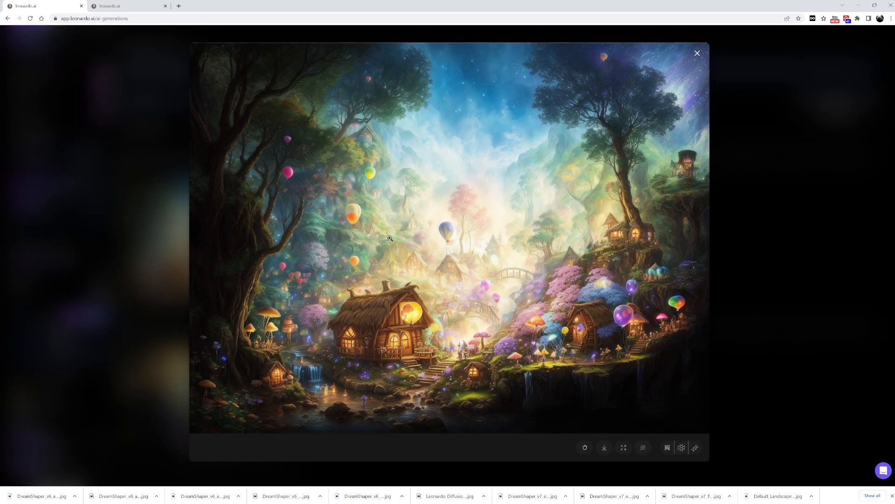
click(461, 241)
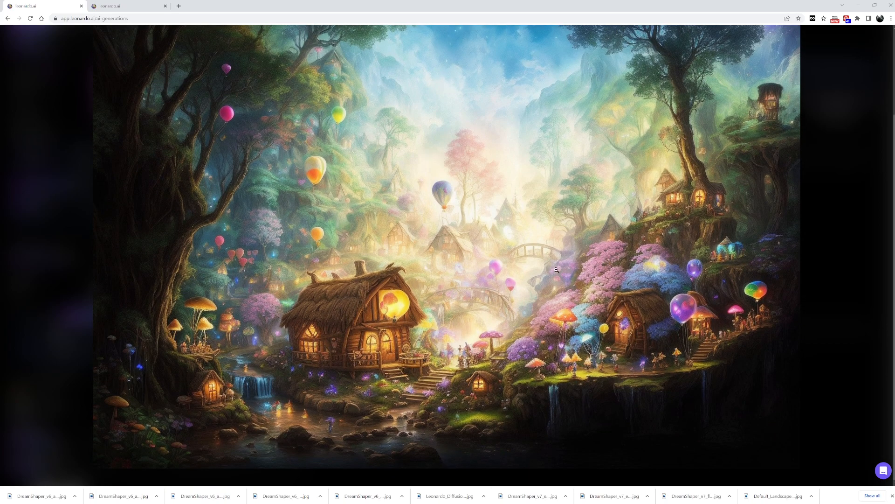
click(85, 228)
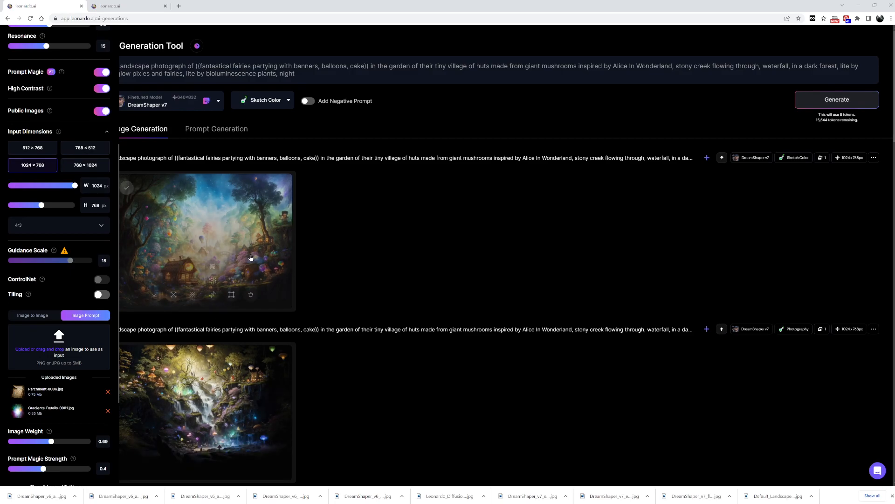
click(238, 244)
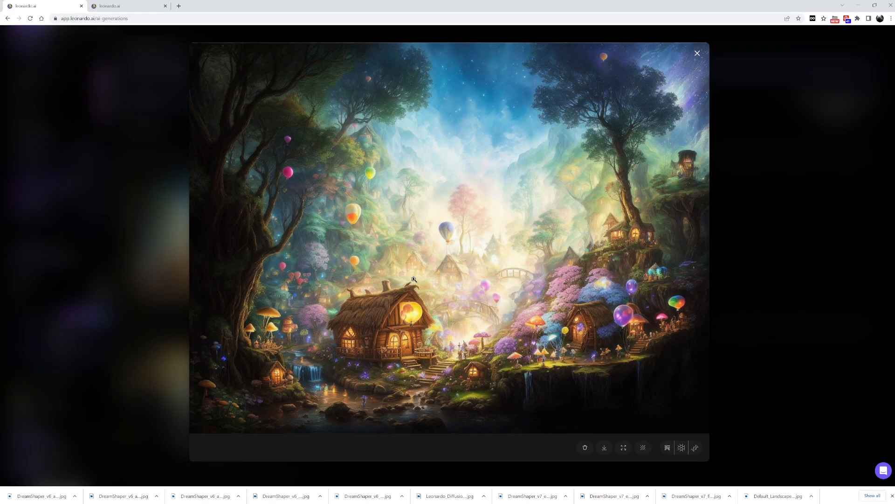
click(119, 277)
Compare the earlier Photography and Environment generations in the list, viewing the Environment-style mushroom village enlarged.
scroll(118, 277, down, 4)
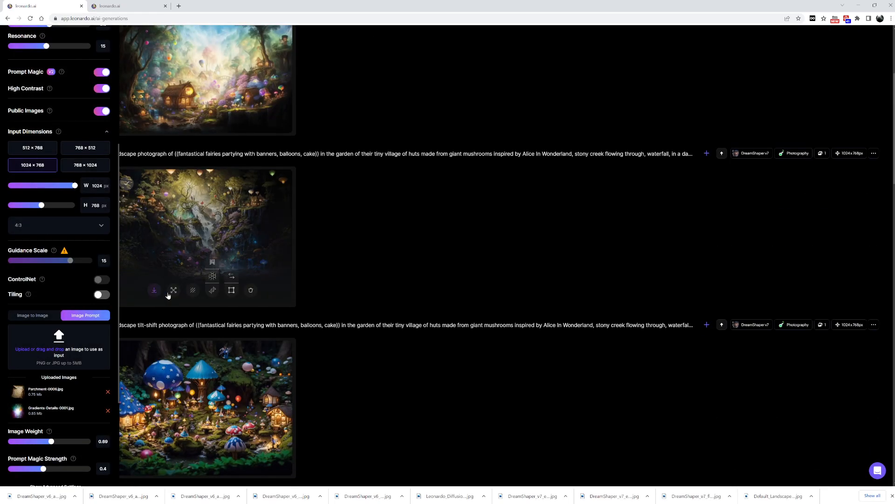
click(185, 236)
click(140, 252)
scroll(139, 255, down, 5)
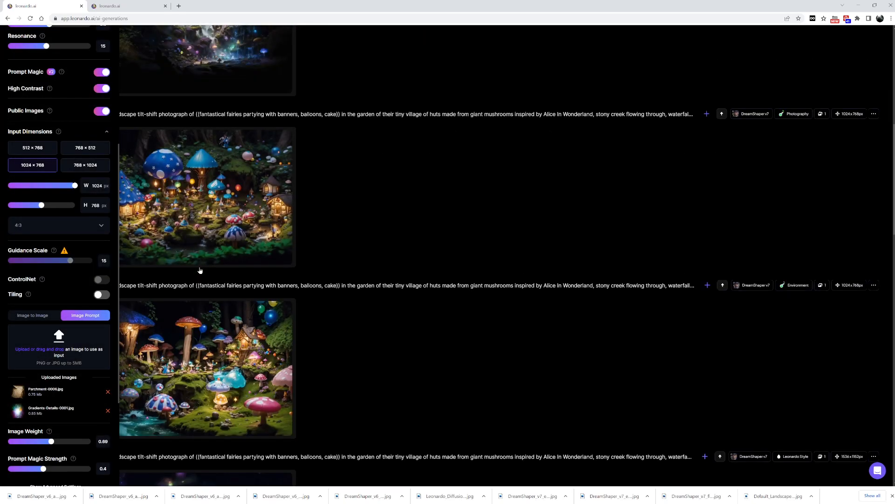
click(198, 331)
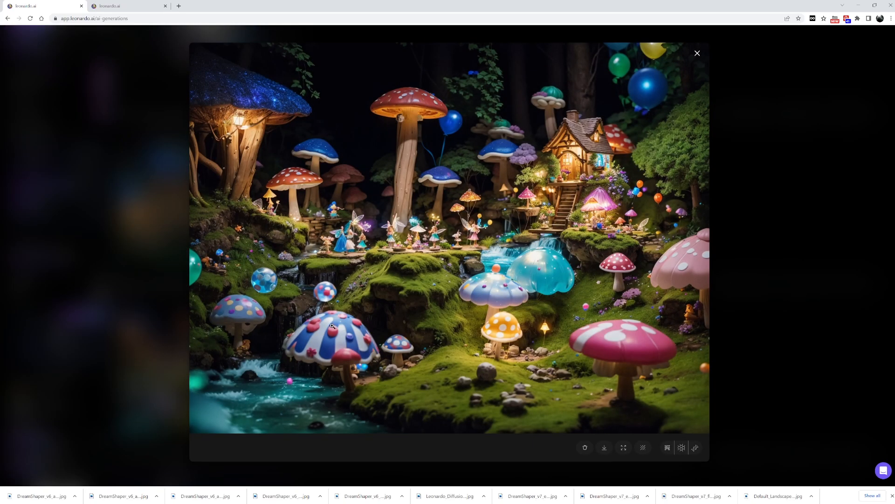
click(125, 287)
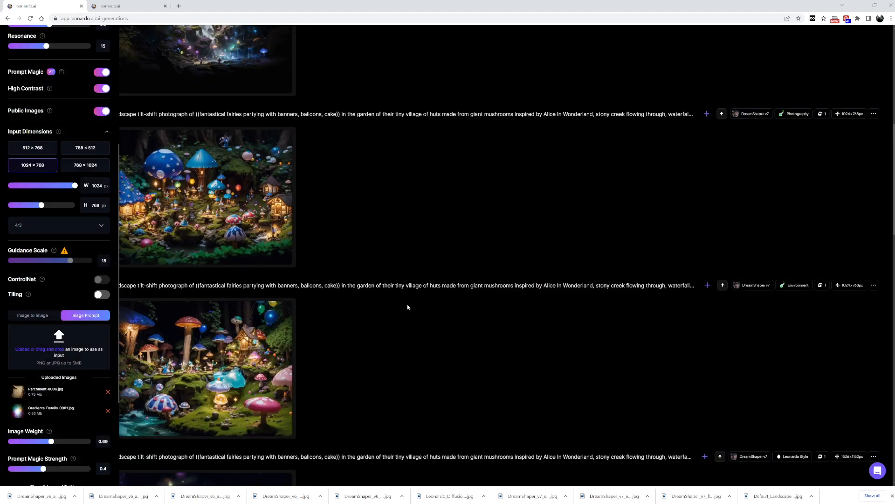
scroll(356, 313, up, 5)
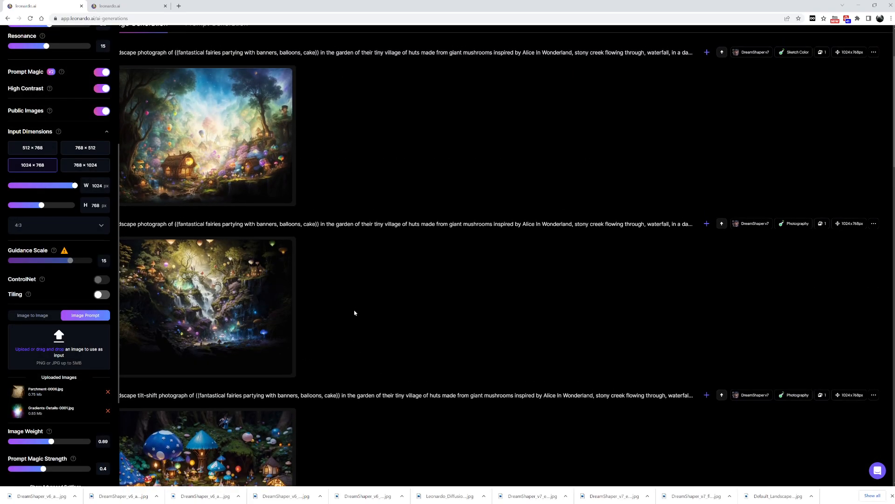
scroll(353, 312, down, 8)
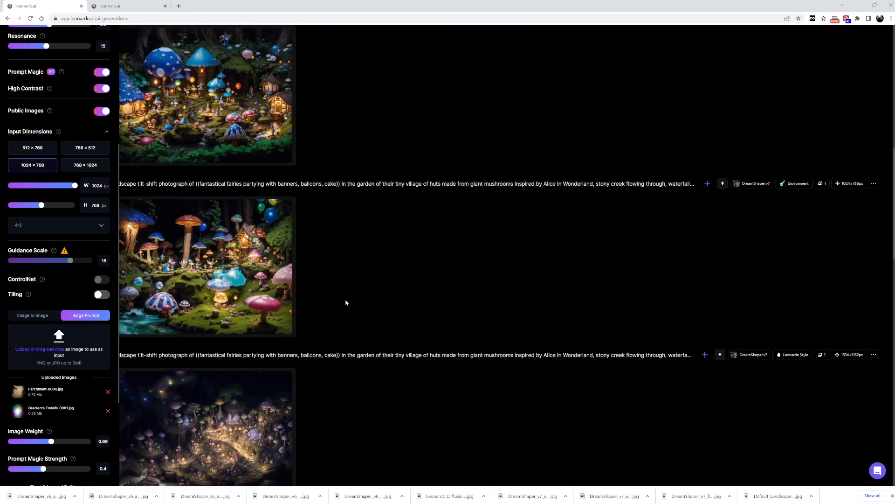
scroll(334, 311, up, 3)
scroll(334, 311, down, 2)
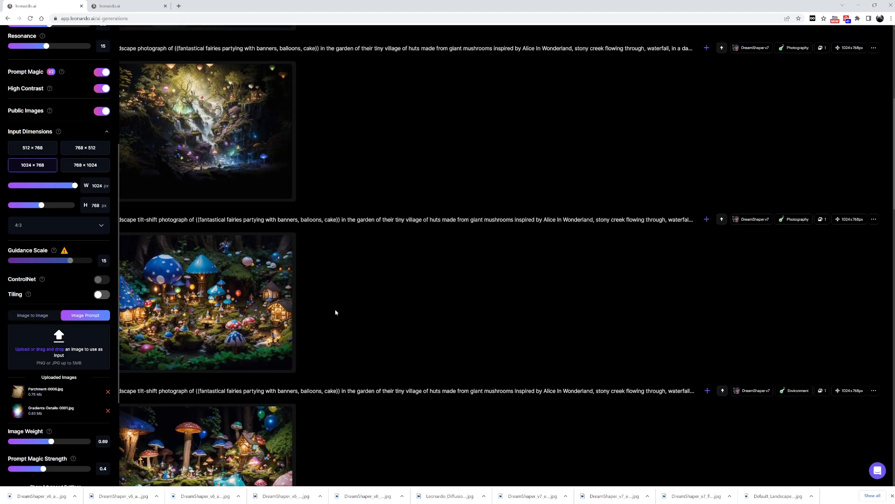
Copy the tilt-shift prompt from the Environment-style generation's info and replace the current prompt with it.
click(874, 390)
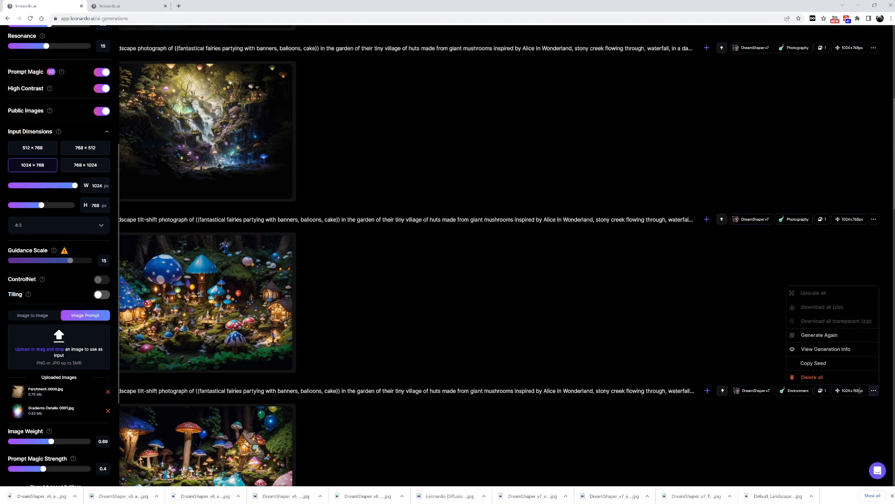
click(822, 350)
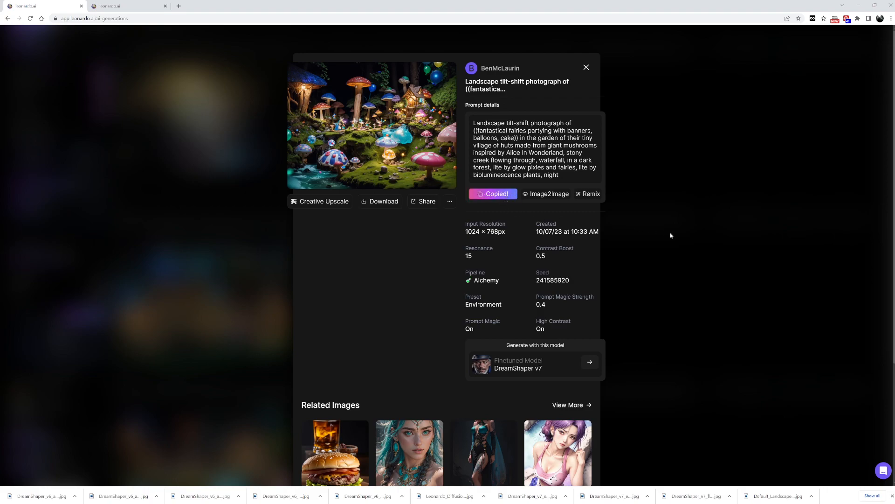
click(634, 296)
scroll(383, 261, up, 3)
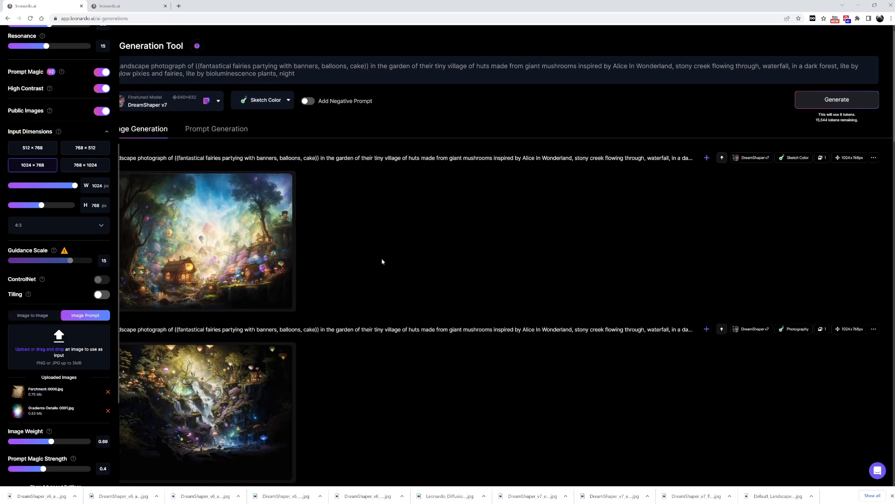
triple_click(302, 73)
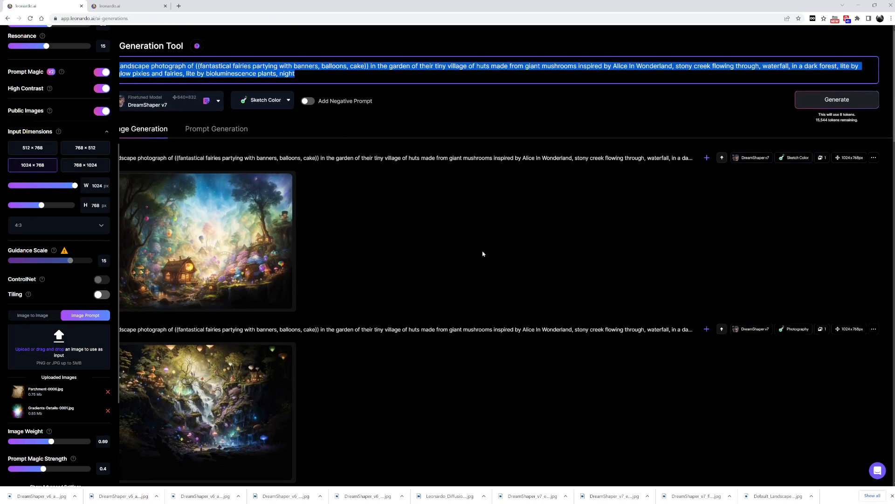
text(andscape tilt-shift photograph of ((fantastical fairies partying with banners, balloons, cake)) in the garden of their tiny village of huts made from giant mushrooms inspired by Alice In Wonderland, stony creek flowing through, waterfall, in a dark forest, lite by glow pixies and fairies, lite by bioluminescence plants, night)
Reopen the Environment-style tilt-shift generation's info and copy its seed, 241585920.
scroll(471, 255, down, 10)
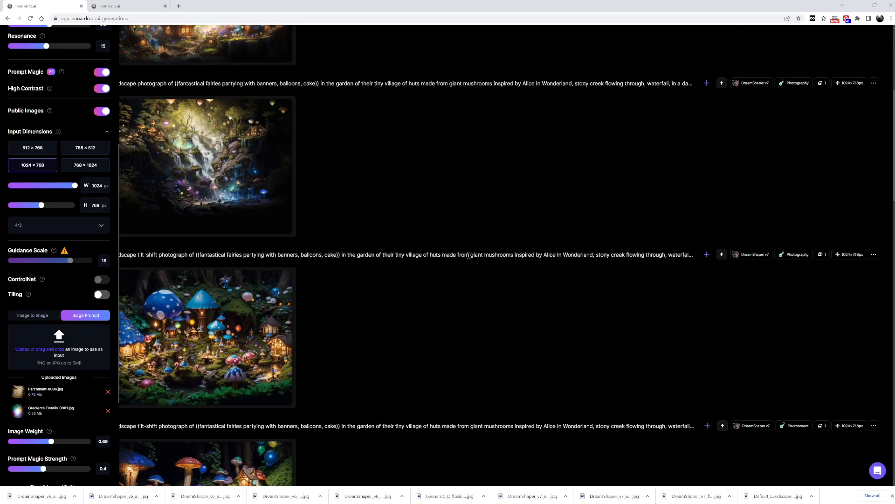
scroll(463, 264, down, 2)
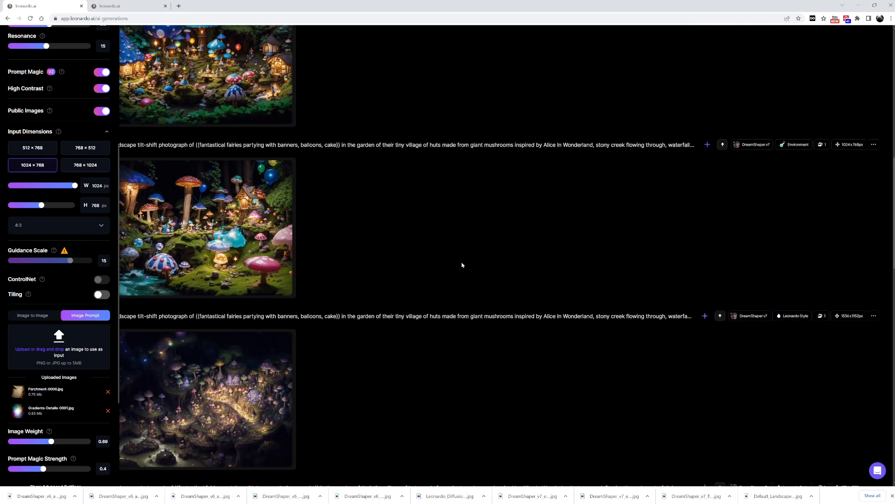
scroll(462, 265, up, 1)
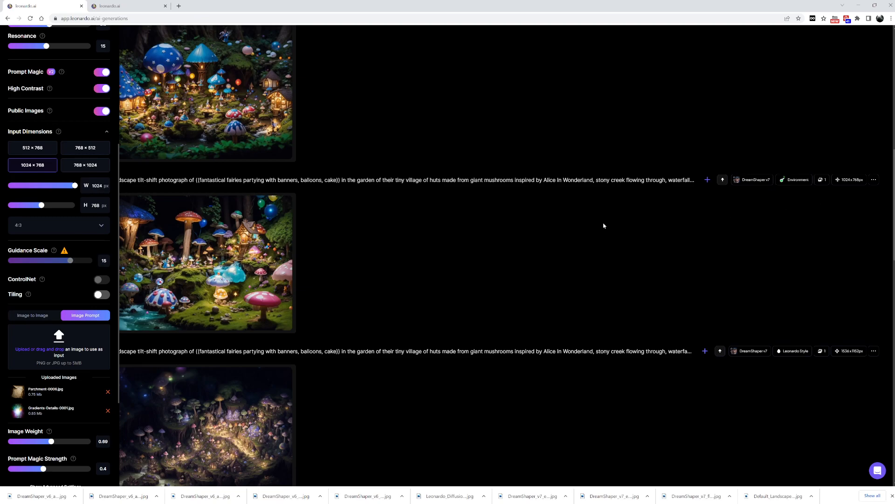
scroll(517, 240, up, 7)
scroll(508, 251, down, 6)
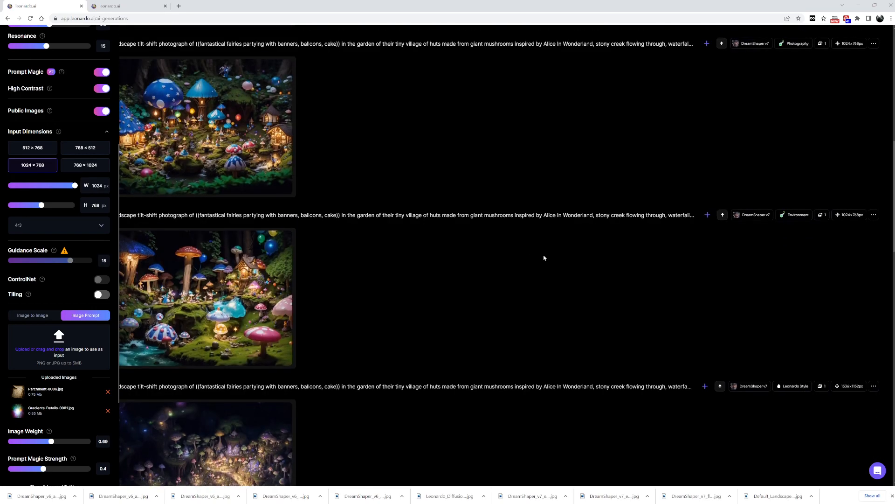
click(874, 214)
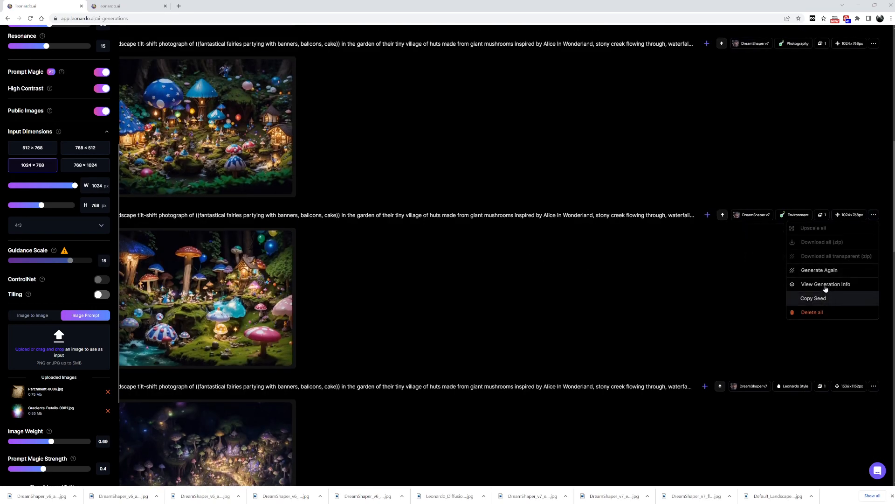
click(824, 283)
drag(574, 280, 508, 280)
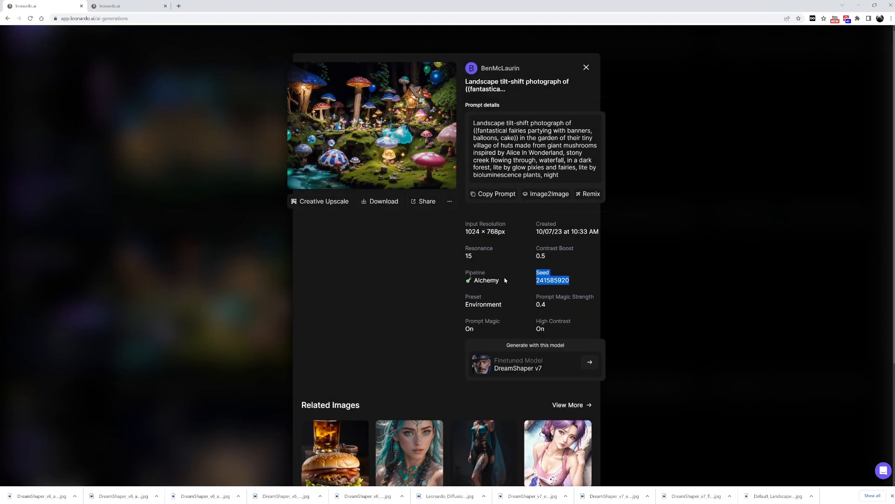
click(577, 282)
drag(577, 281, 537, 279)
click(656, 286)
Enter 241585920 as the seed in the advanced settings and turn on the fixed seed.
scroll(373, 280, down, 3)
scroll(75, 303, down, 3)
scroll(75, 304, down, 3)
double_click(51, 372)
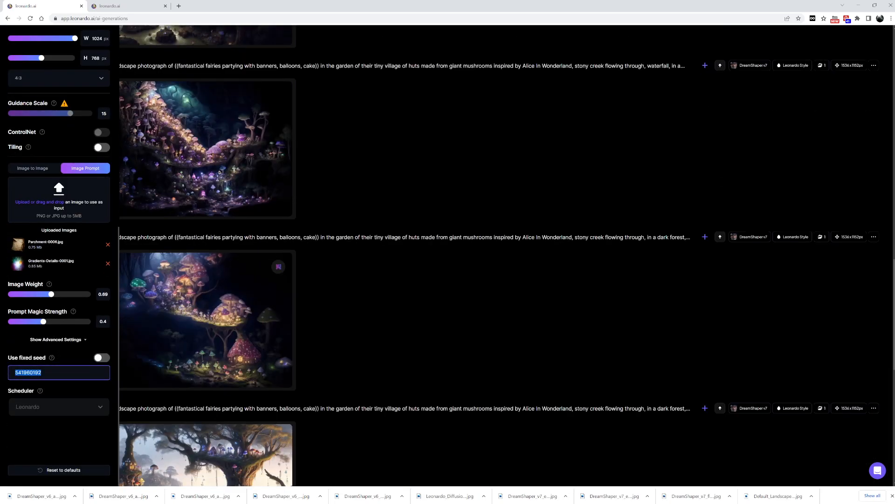
click(100, 357)
Generate an image in the Sketch Color style using the tilt-shift prompt, the fixed seed and both image prompts.
scroll(386, 257, up, 5)
scroll(386, 257, up, 10)
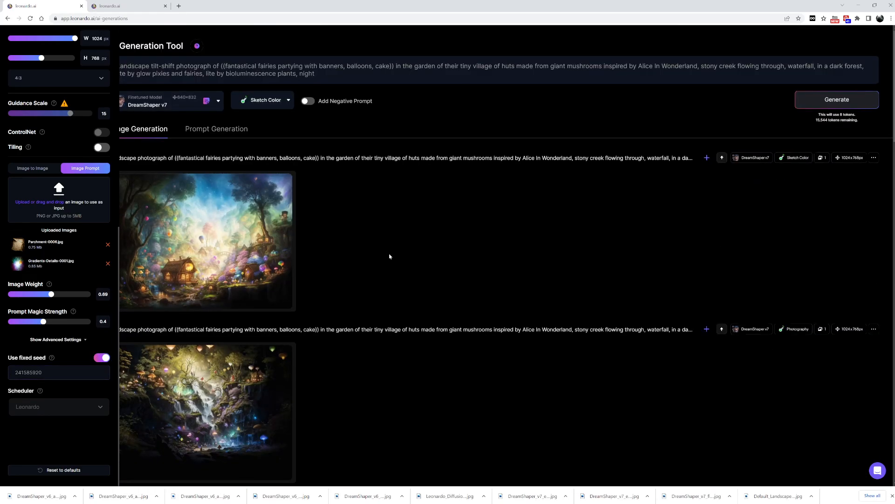
click(827, 105)
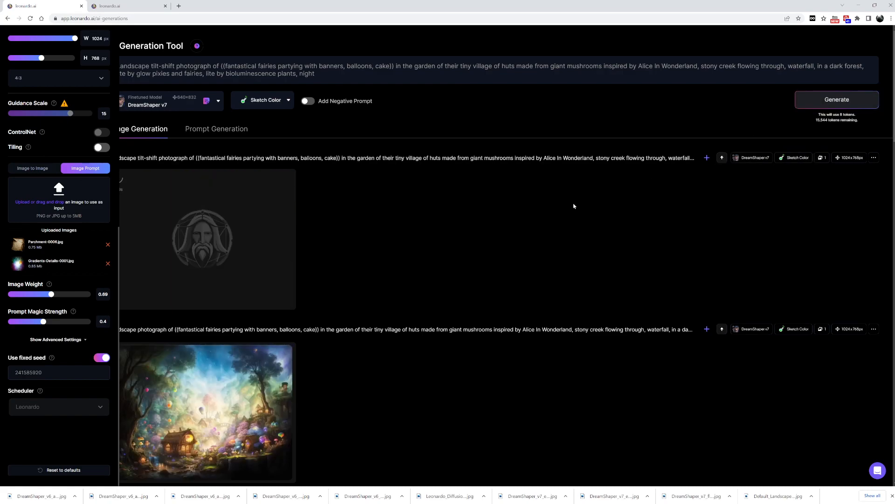
scroll(90, 184, up, 5)
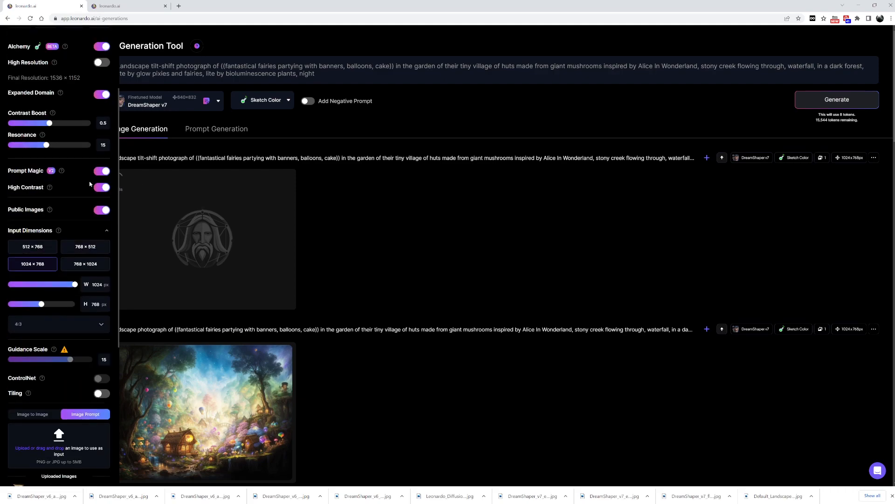
scroll(56, 193, down, 4)
scroll(56, 192, up, 2)
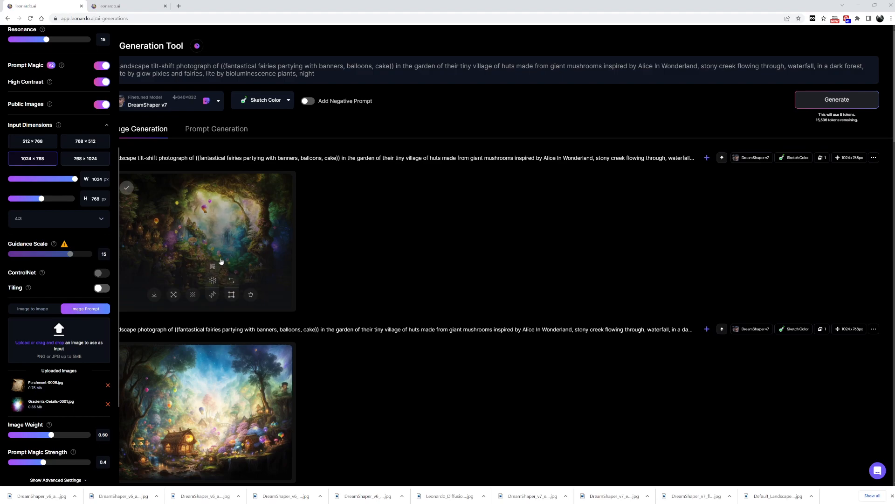
Compare the new Sketch Color tilt-shift image with the earlier generations, viewing it at full size before returning to the list.
scroll(226, 250, down, 5)
scroll(225, 250, down, 2)
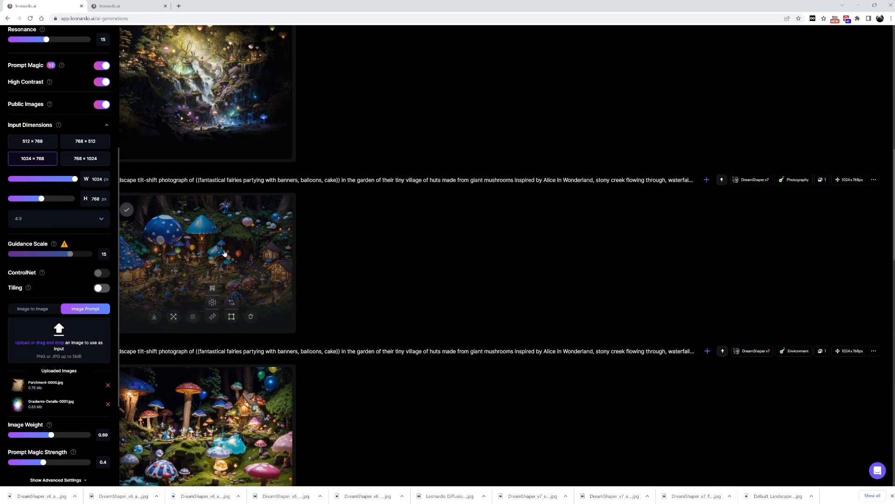
scroll(230, 225, up, 8)
click(231, 225)
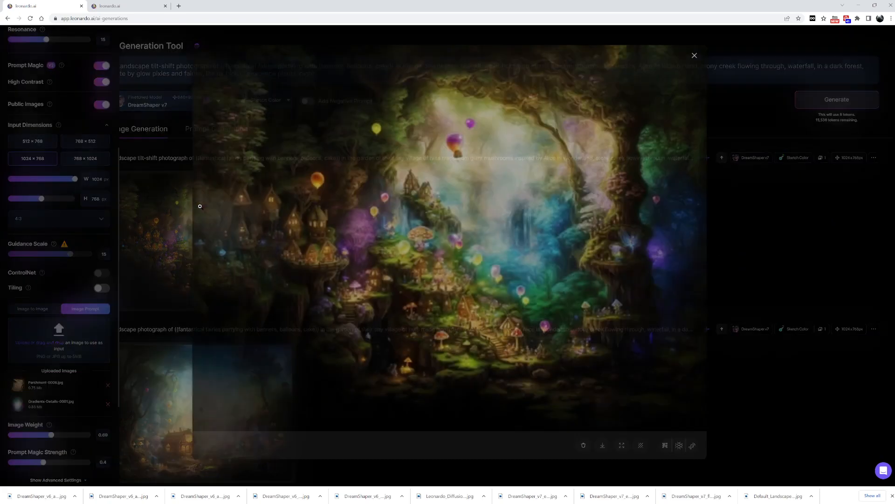
click(504, 253)
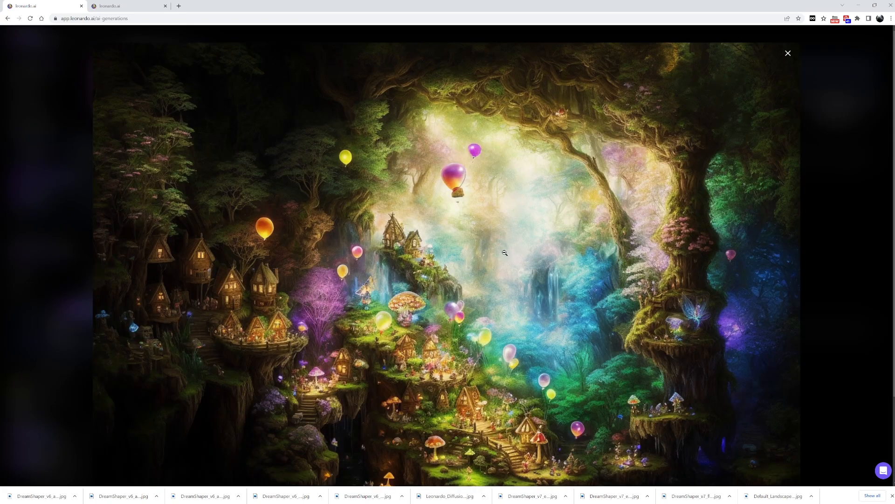
scroll(505, 253, down, 2)
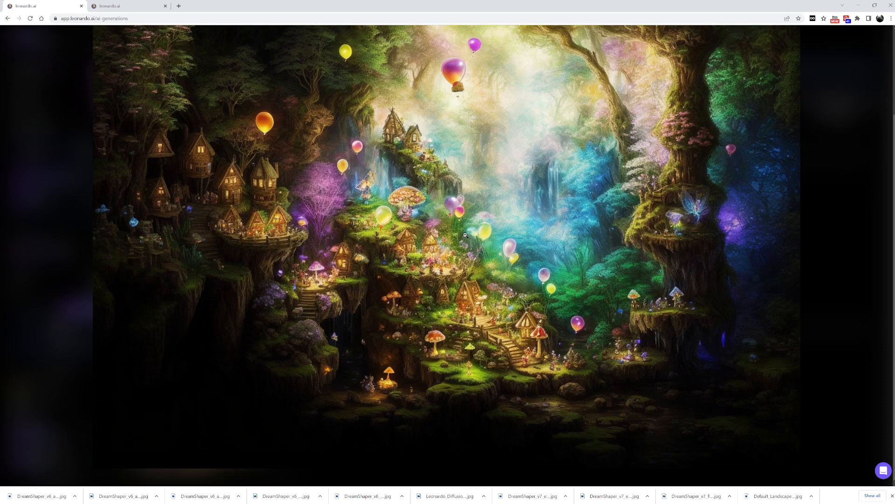
click(68, 200)
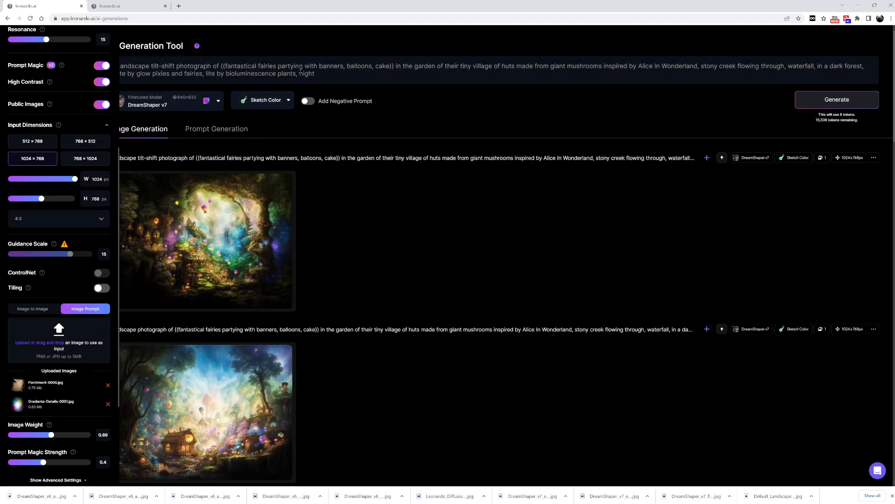
Remove "with banners, balloons, cake" from the prompt so the bracketed phrase reads "((fantastical fairies partying))".
drag(305, 67, 390, 66)
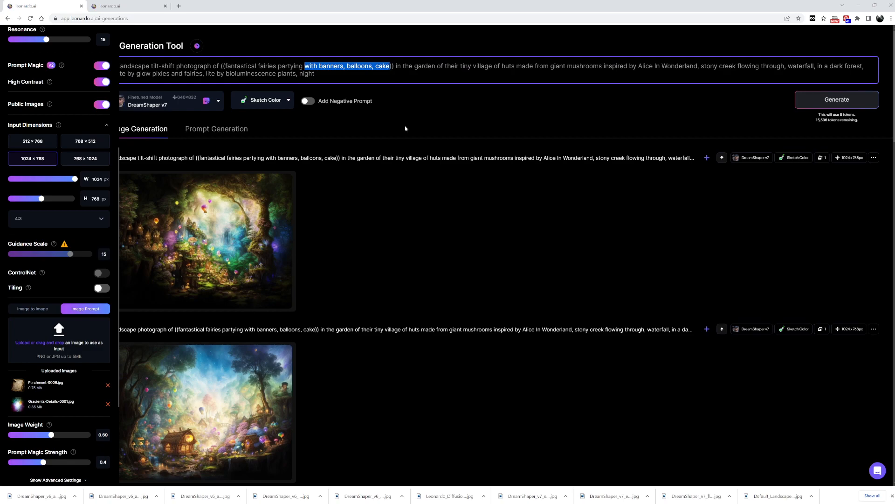
key(BackSpace)
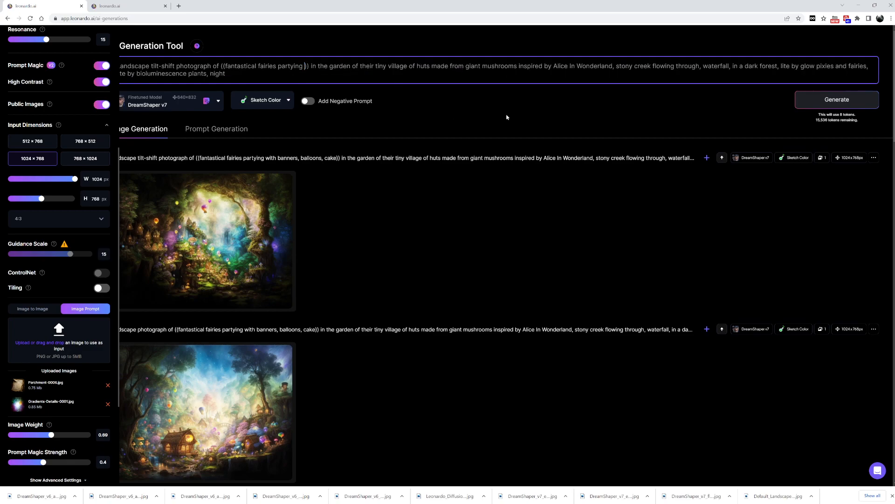
key(BackSpace)
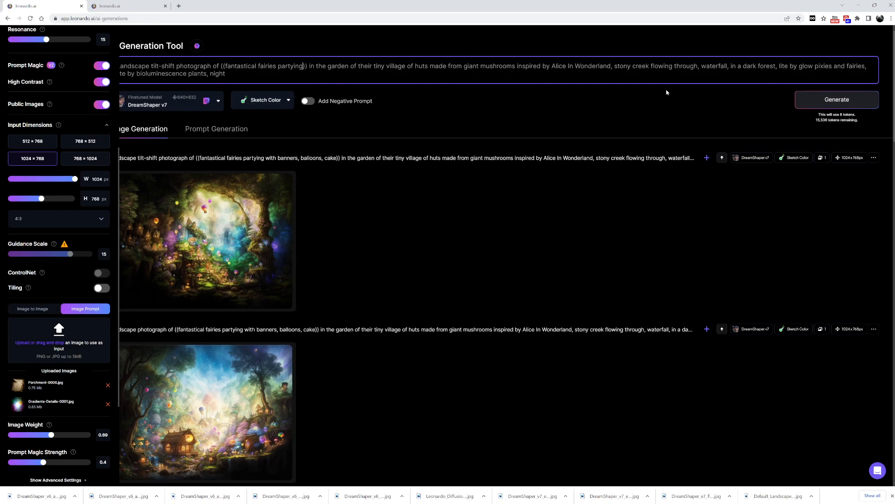
Search Google for "terrarium" in a new browser tab and copy the word "Terariums" from the first result.
click(179, 6)
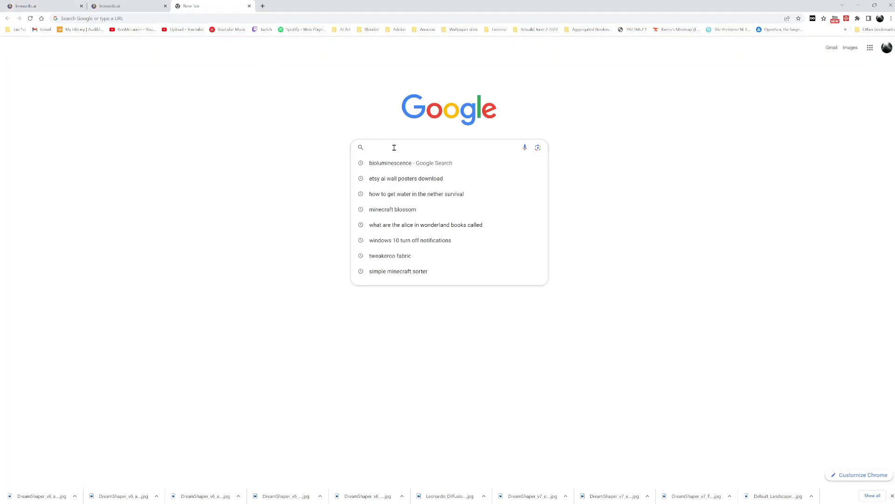
text(terr)
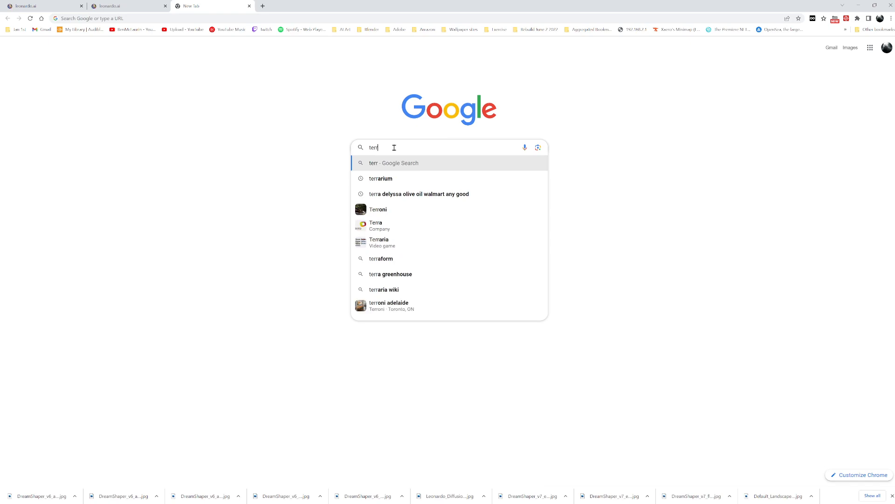
text(ium)
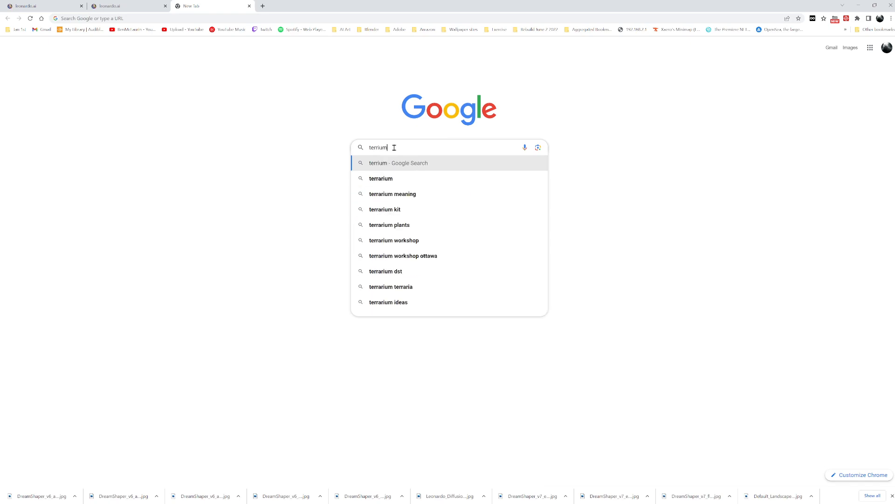
click(395, 181)
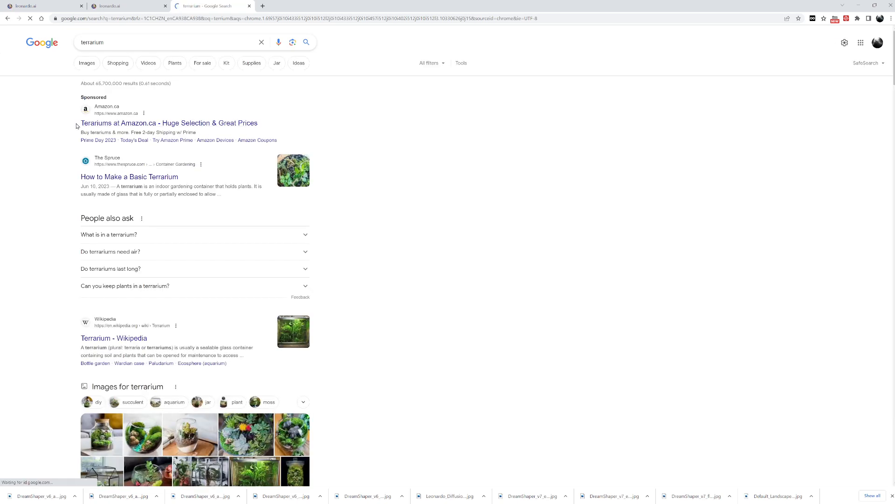
drag(78, 124, 112, 124)
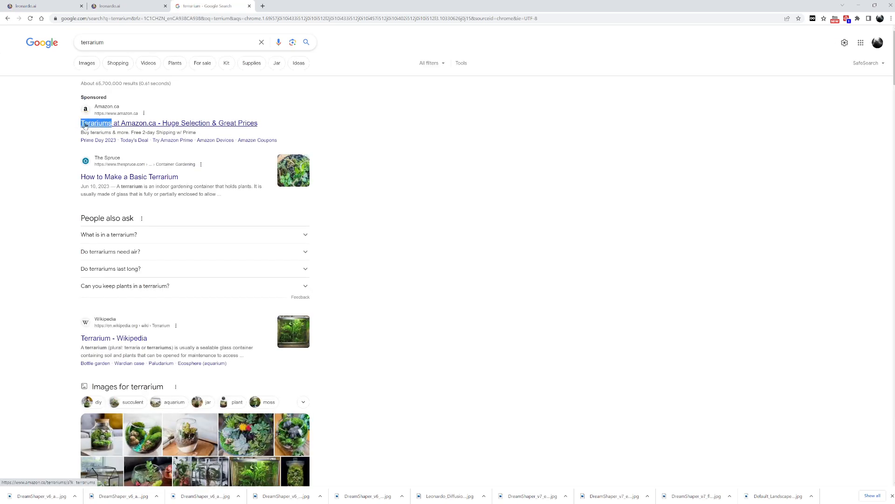
Return to Leonardo.Ai's image generation page and begin the prompt with "Inside a Terariums on an old wooden table of a".
click(108, 7)
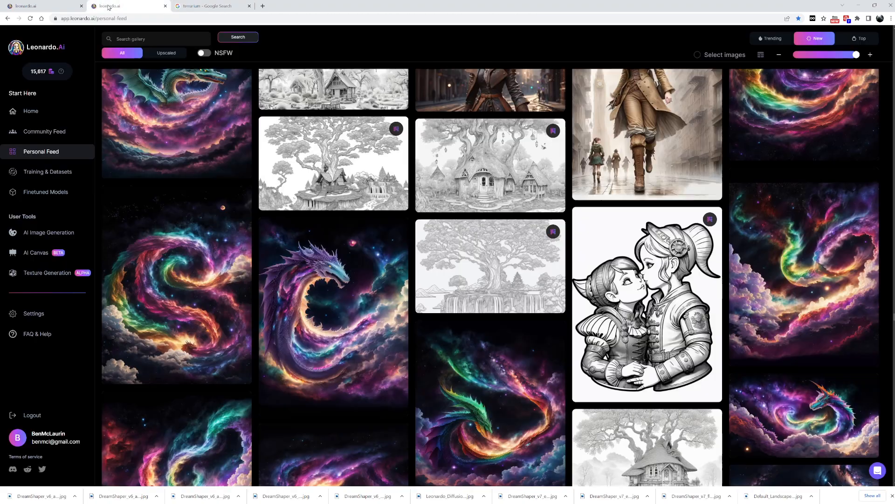
click(46, 11)
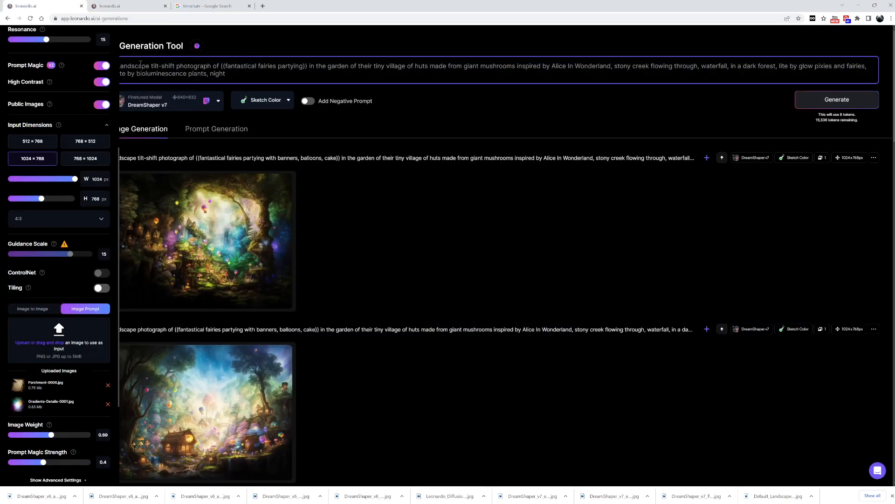
text(Inside aL)
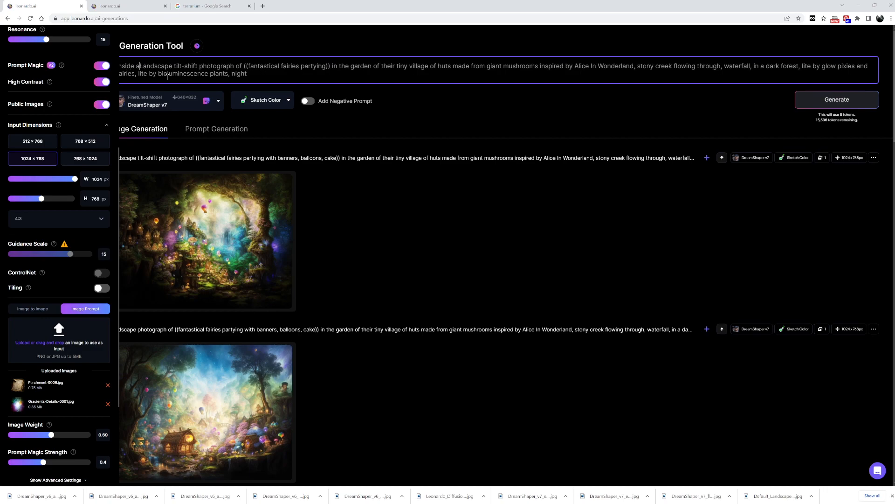
text( Terariums)
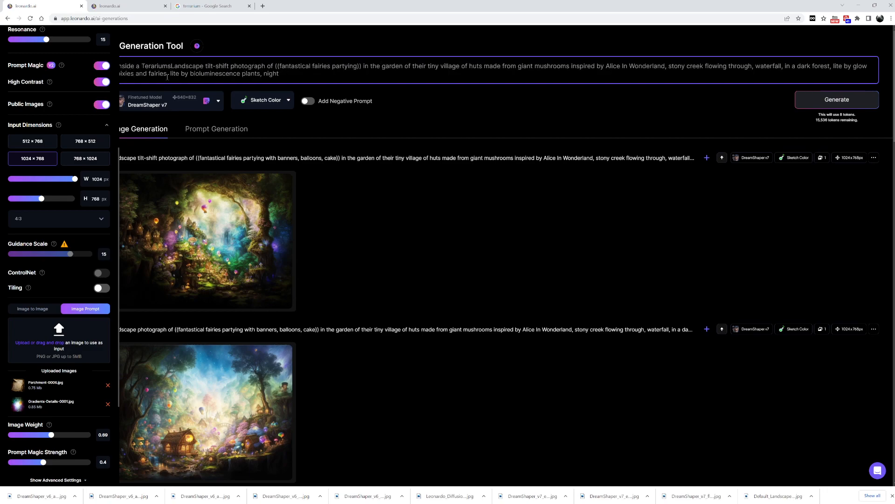
text( on an o)
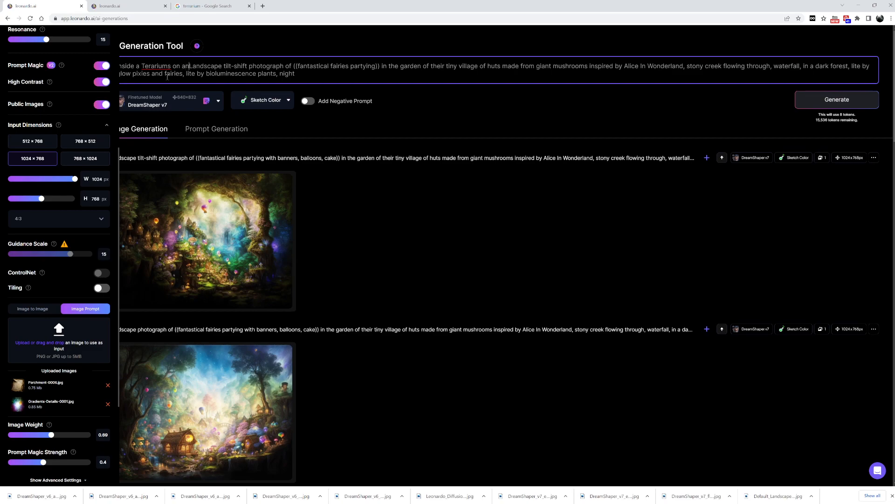
text(ld wooden )
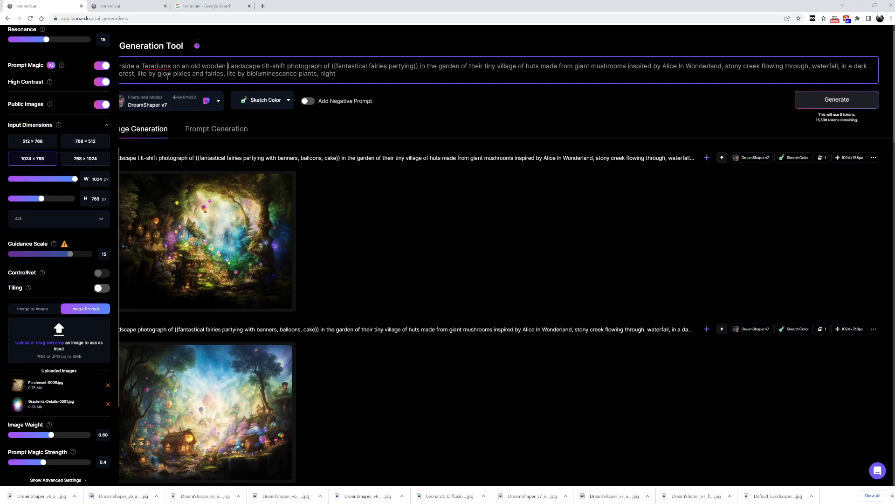
text(table )
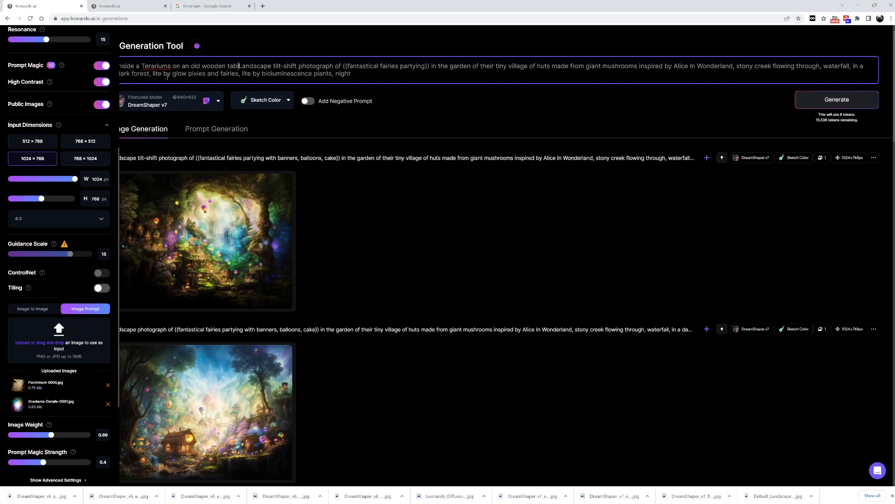
text(of a)
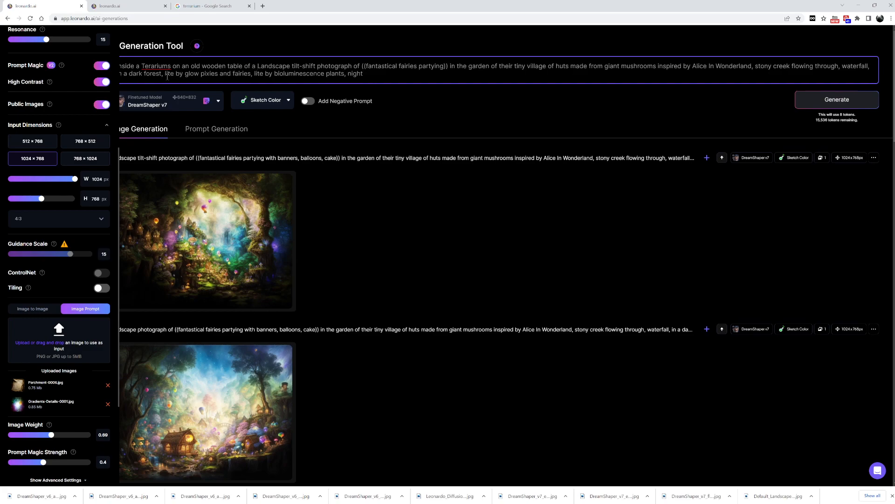
Correct the misspelled "Terariums" in the prompt to the singular "Terrarium".
right_click(156, 66)
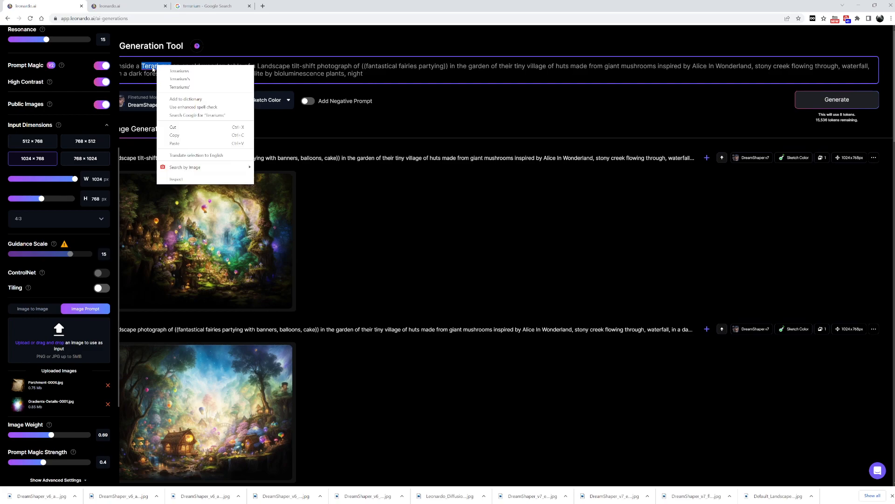
click(177, 71)
key(BackSpace)
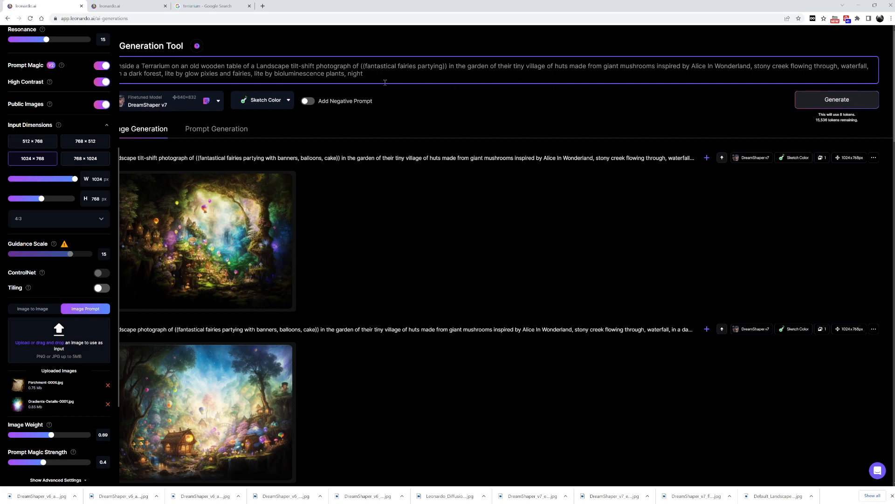
Insert "background of a large steampunk styled window looking into the mountains," before "night" at the end of the prompt.
text(backg)
text(round og)
text(f a ger)
key(BackSpace)
key(BackSpace)
key(BackSpace)
key(BackSpace)
key(BackSpace)
key(BackSpace)
key(BackSpace)
key(BackSpace)
text(f a large steampu)
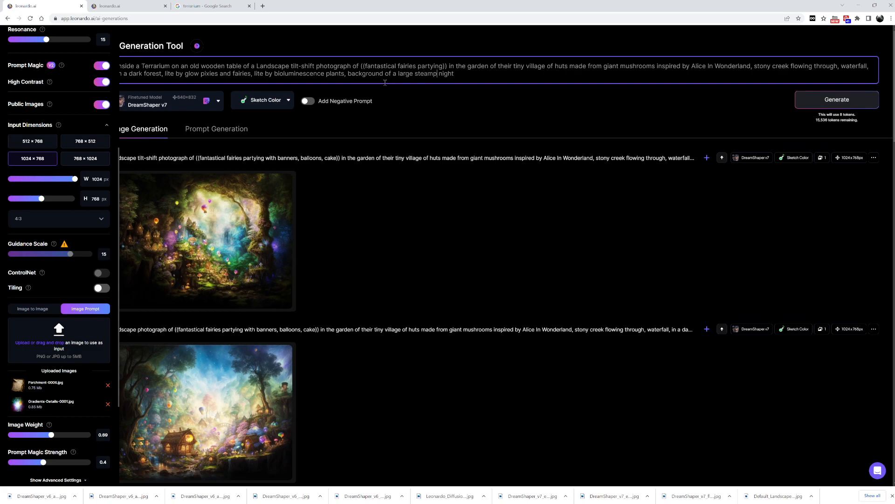
text(nk styl)
text(ed)
text( window)
text( looking)
text( into the mou)
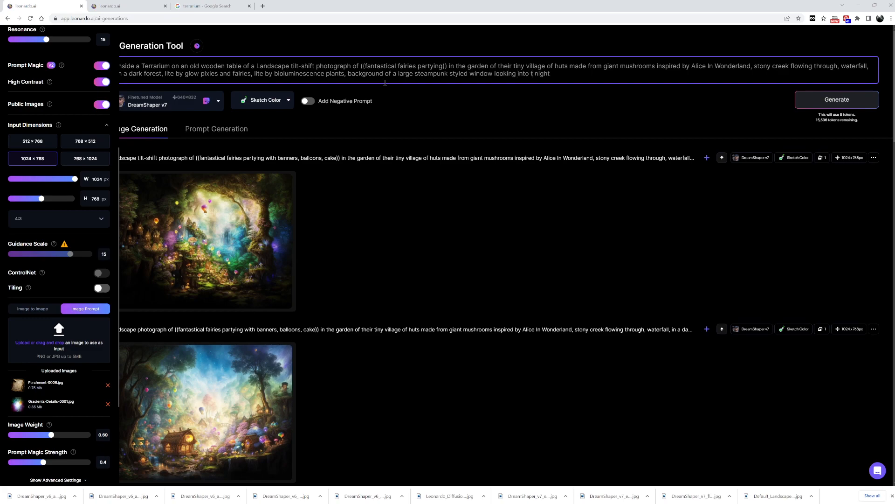
text(ntains,)
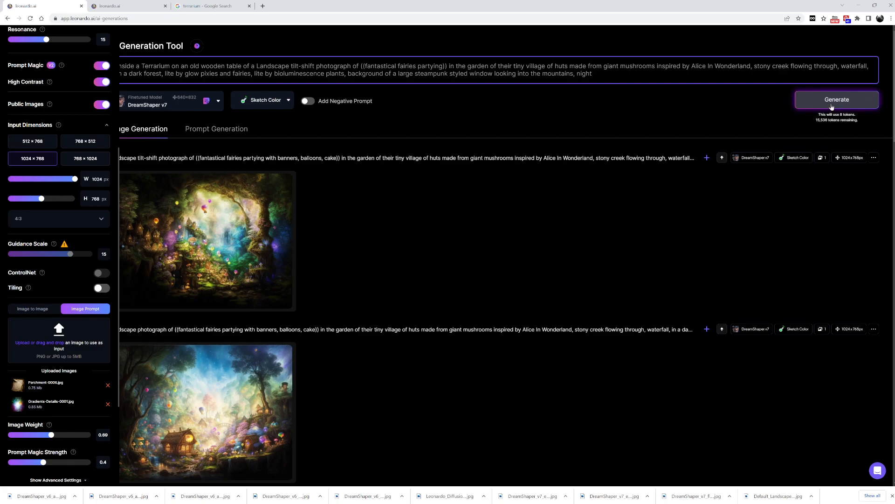
Switch the style to Photography and generate an image from the terrarium prompt with both image prompts.
click(288, 100)
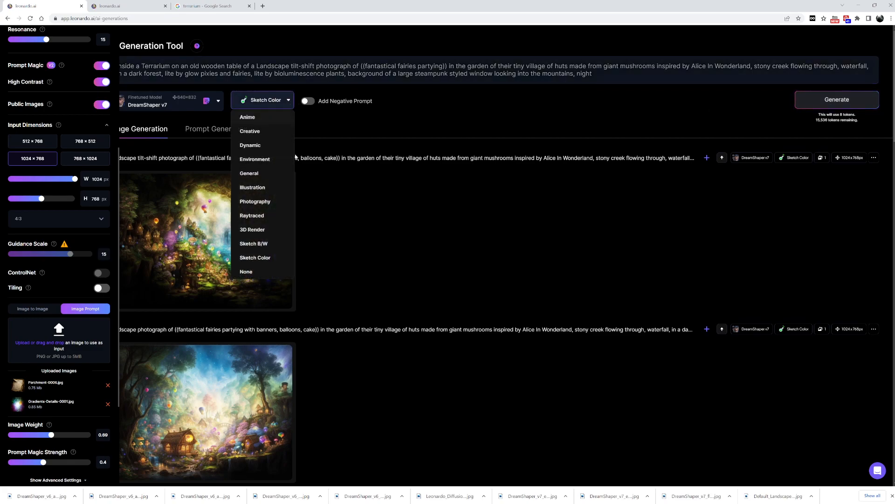
click(255, 202)
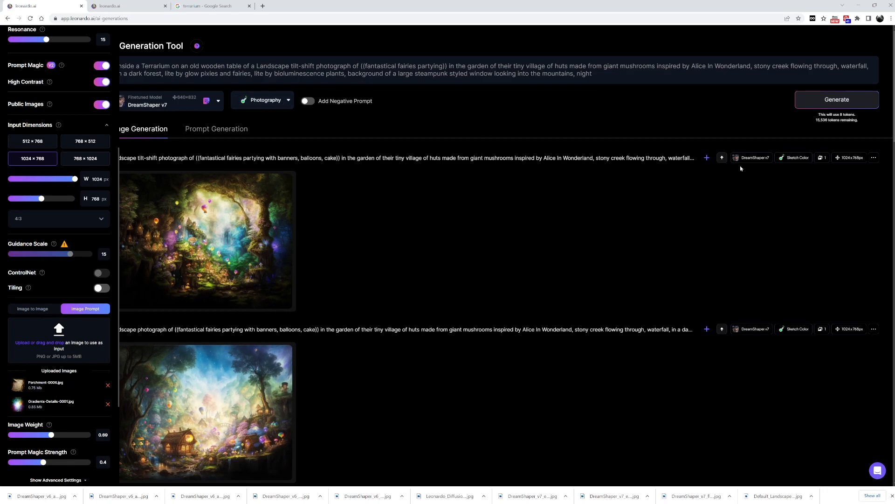
click(795, 106)
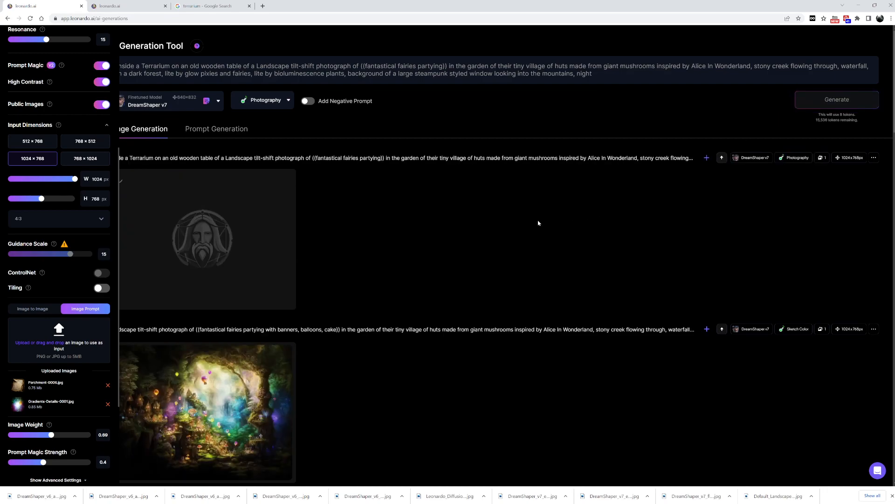
Remove the Gradients-Details-0001.jpg image prompt and generate the terrarium image again with only the parchment.
click(107, 405)
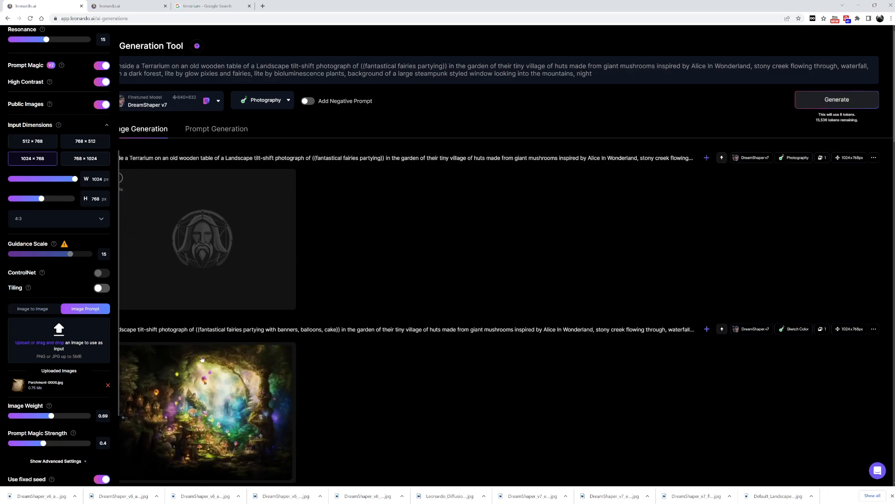
click(859, 94)
Examine the Photography terrarium image made with both image prompts at enlarged size, and return to the generation list.
scroll(504, 238, down, 2)
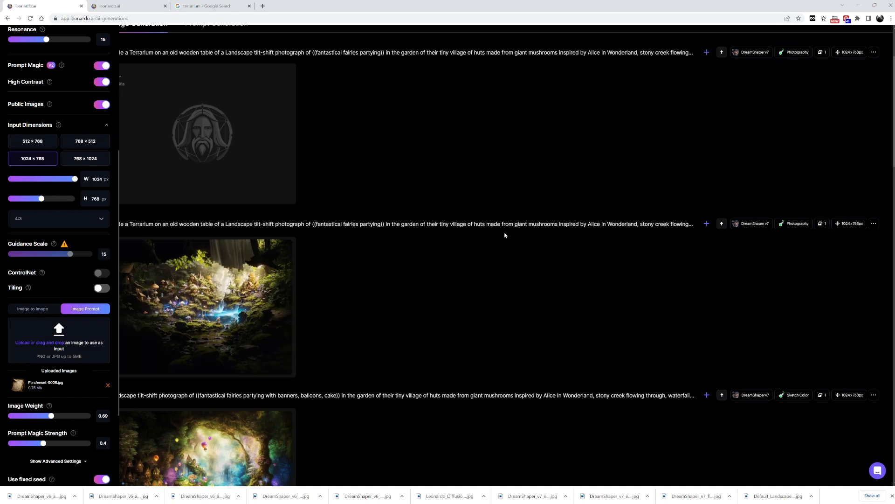
click(233, 273)
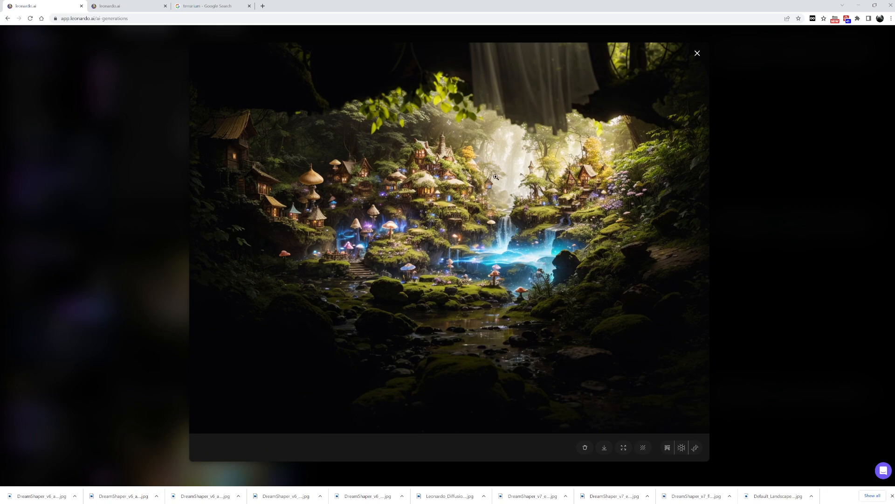
click(539, 146)
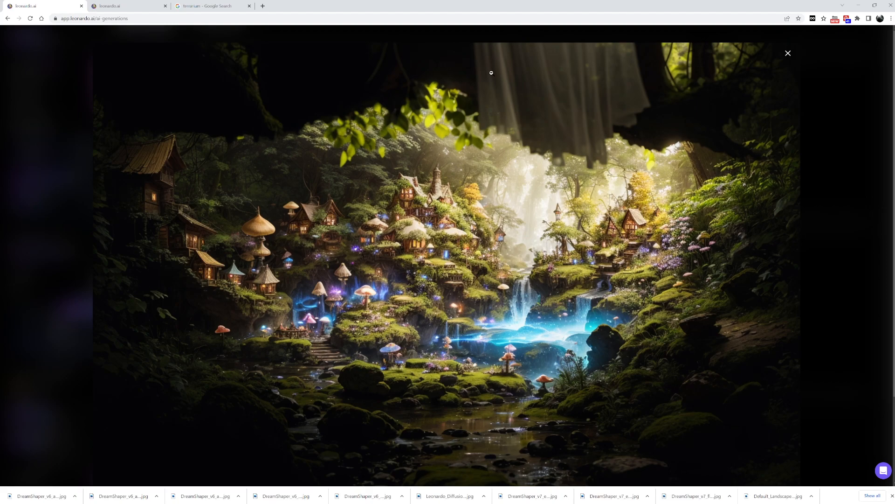
click(470, 166)
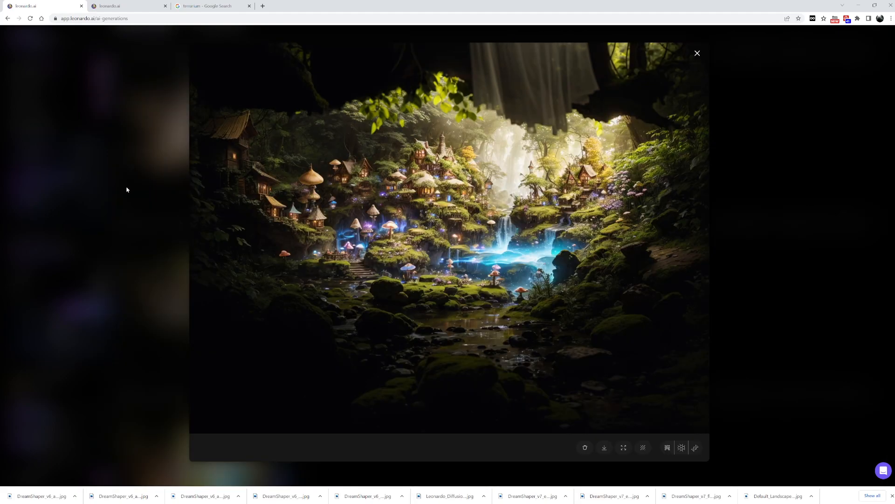
click(126, 189)
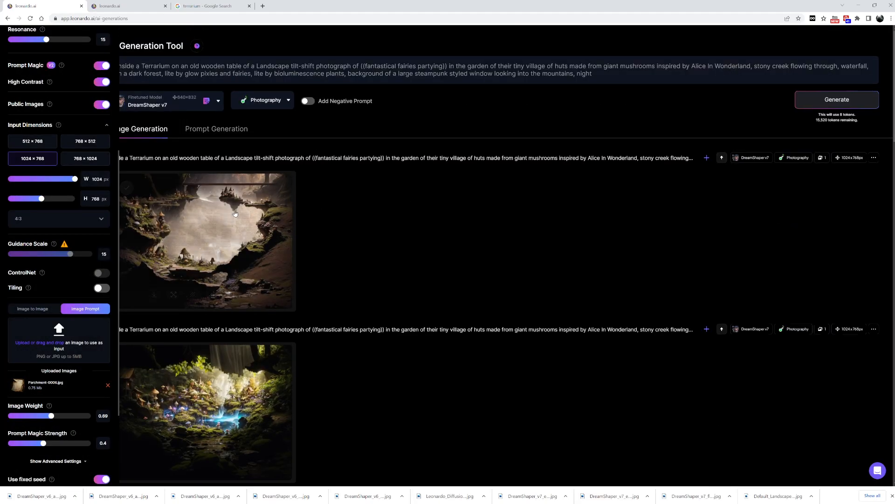
Examine the parchment-only terrarium image at enlarged size and close the viewer.
click(207, 241)
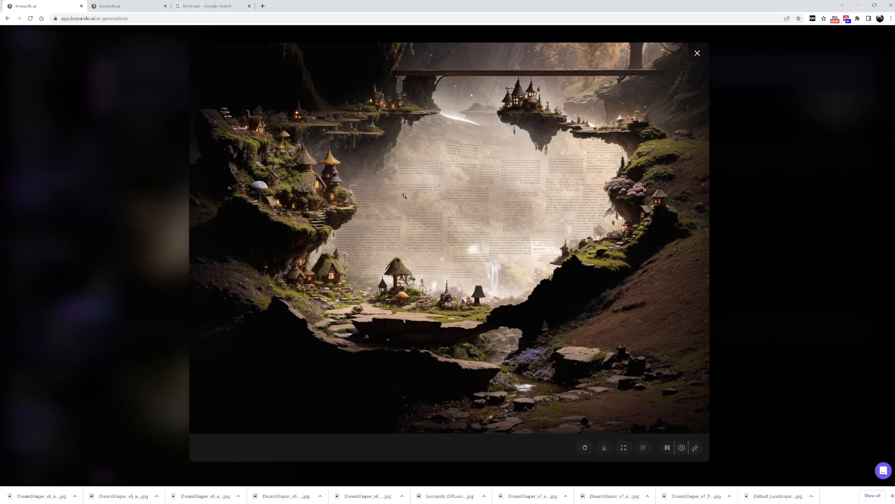
click(403, 195)
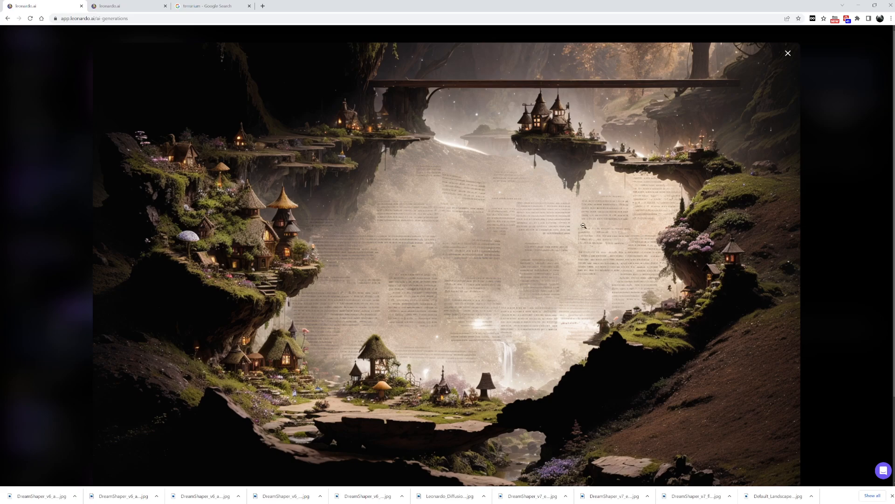
click(788, 54)
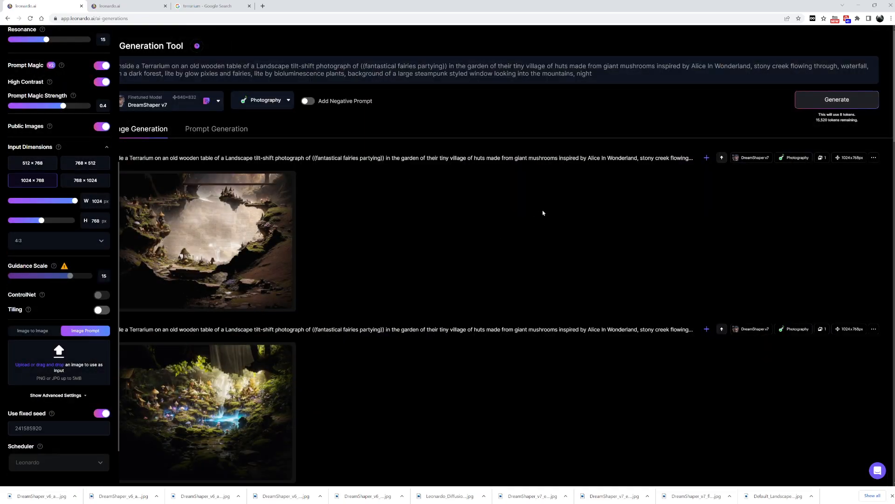
Use Gradients-Details-0001.jpg as the only image prompt and generate the Photography terrarium image again.
drag(220, 387, 80, 366)
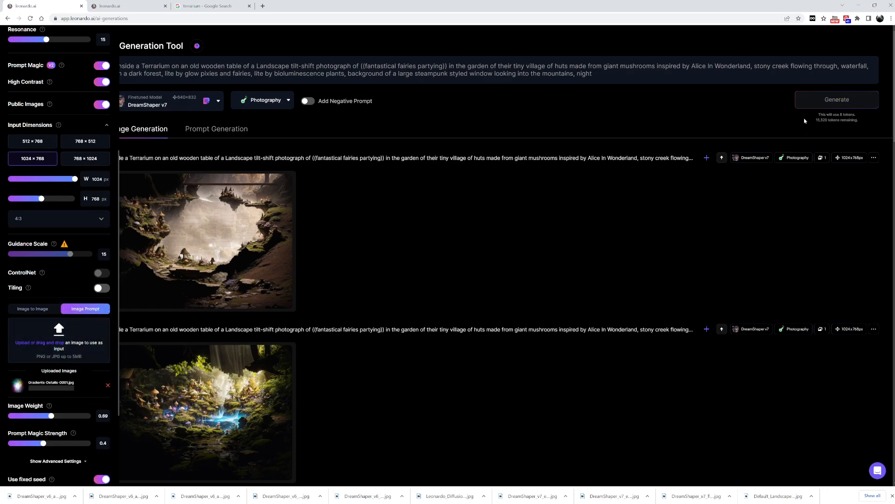
click(824, 101)
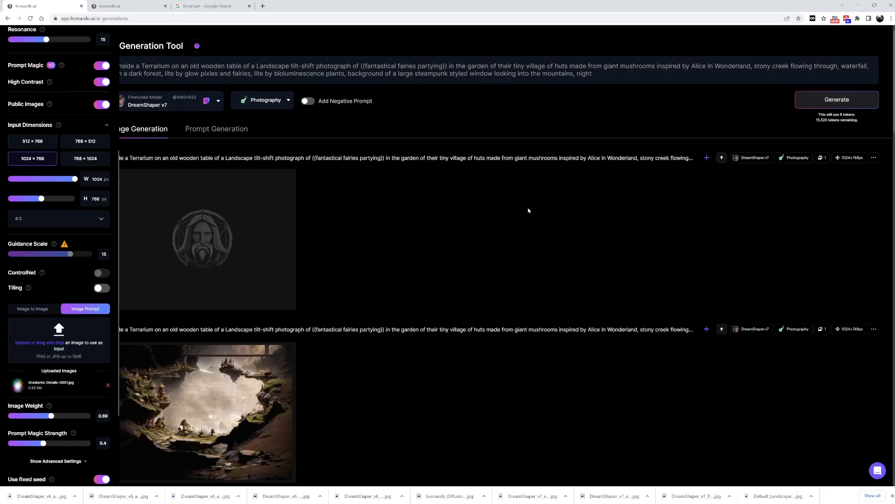
View the earlier Sketch Color tilt-shift image with the balloons for comparison.
scroll(519, 207, down, 5)
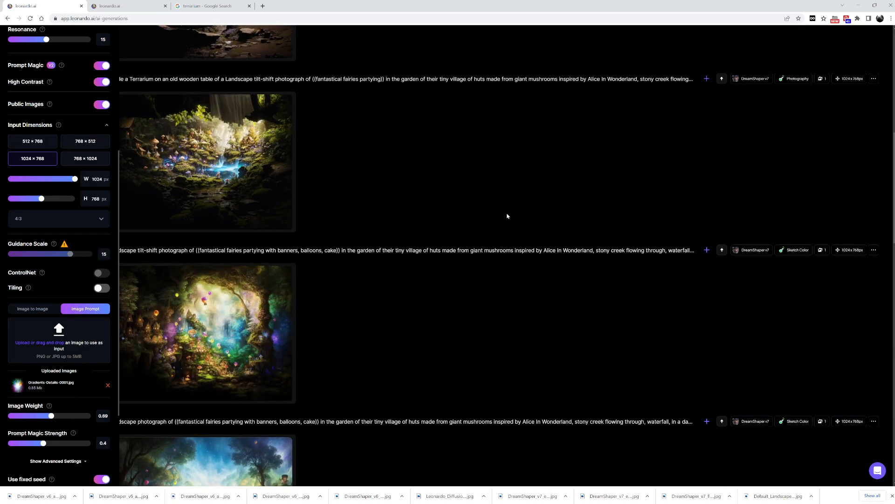
click(238, 319)
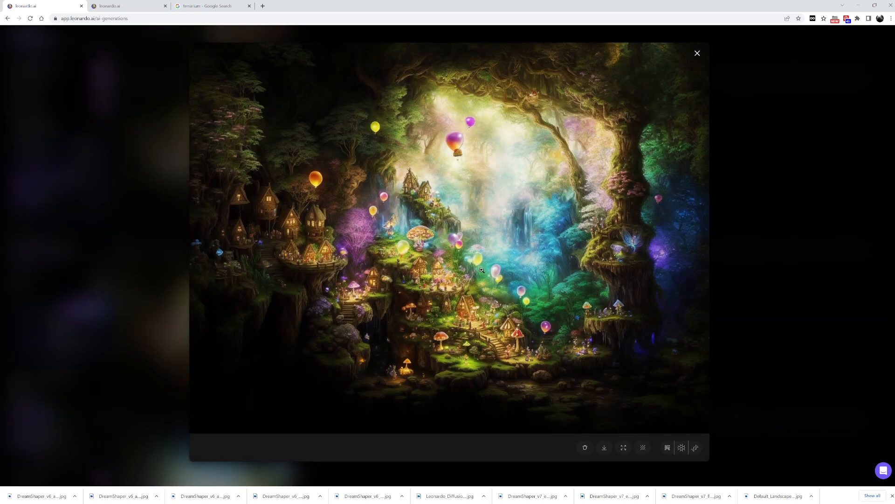
View the fairy village image with balloons and a glowing forest archway at full size, then return to the generations list.
click(459, 242)
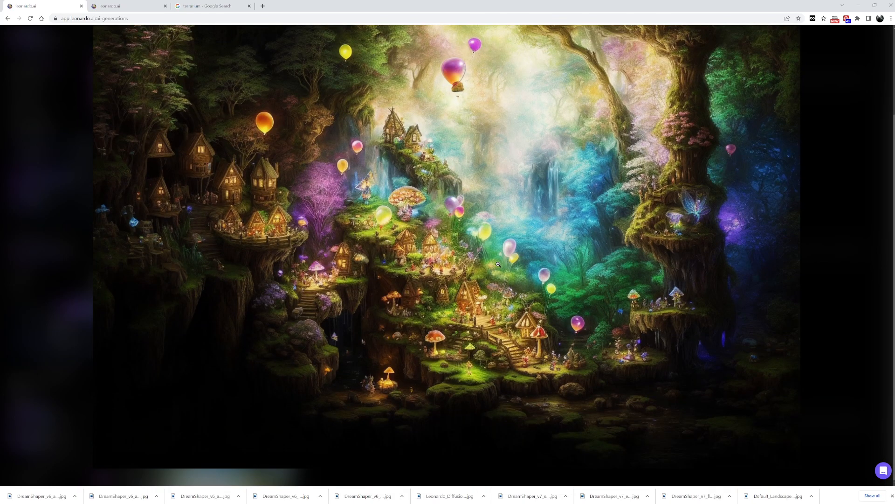
click(52, 206)
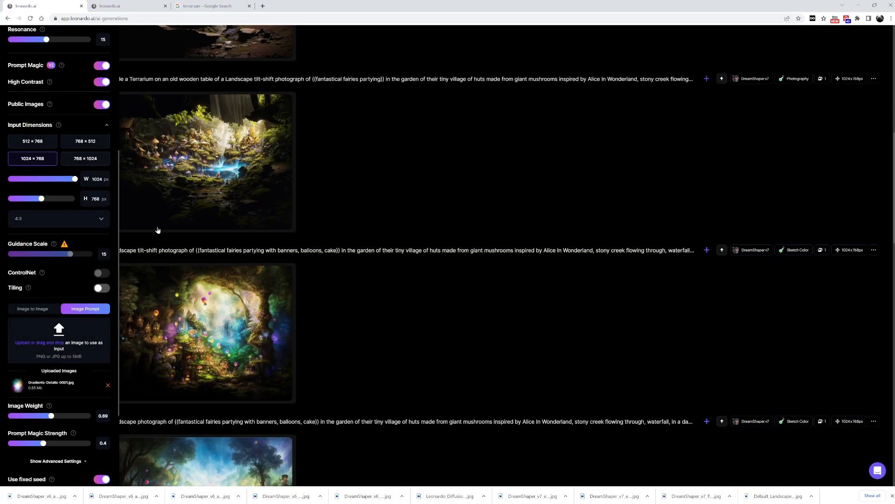
click(286, 282)
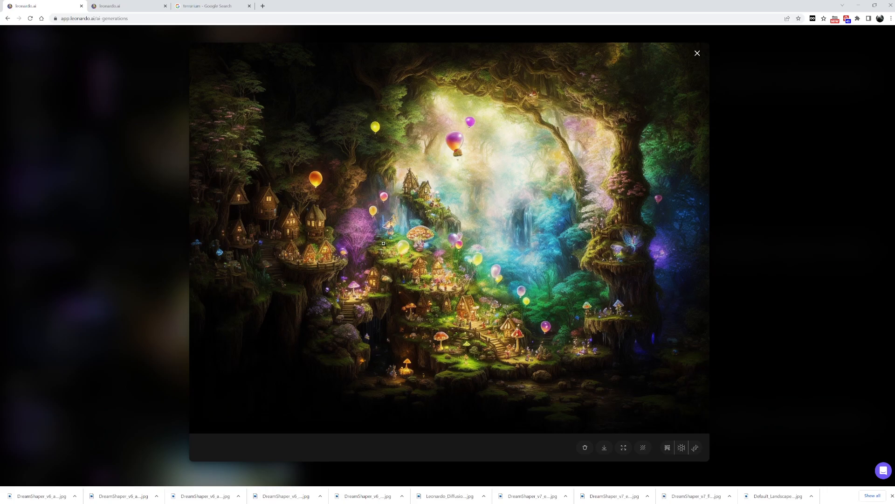
click(383, 243)
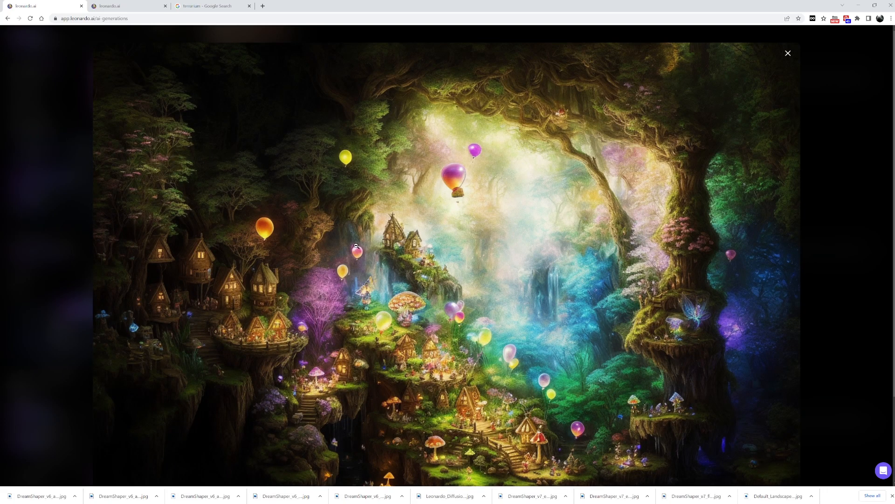
scroll(356, 246, down, 3)
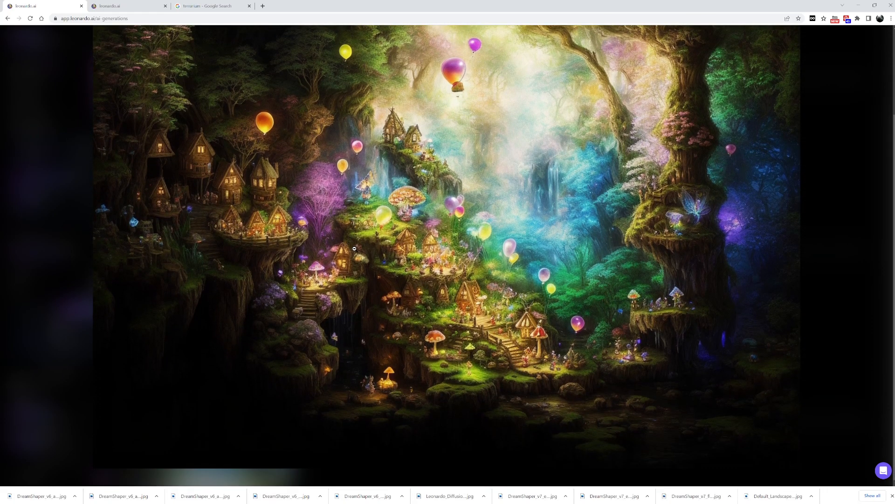
scroll(354, 248, up, 2)
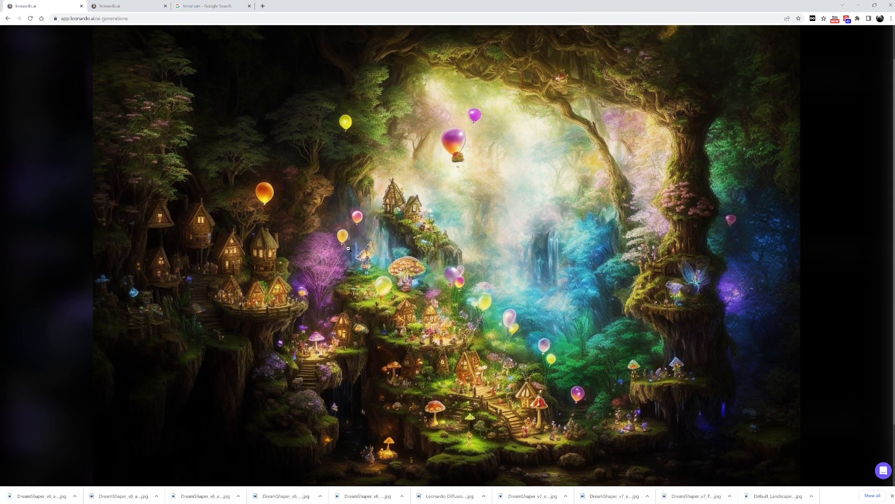
click(50, 209)
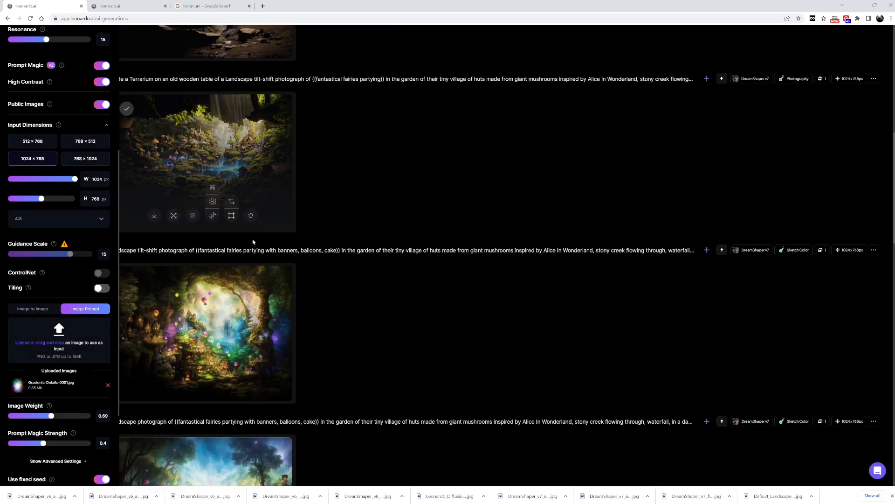
Inspect the newest terrarium generation with the waterfall and lake at full size, then close it.
scroll(252, 238, up, 10)
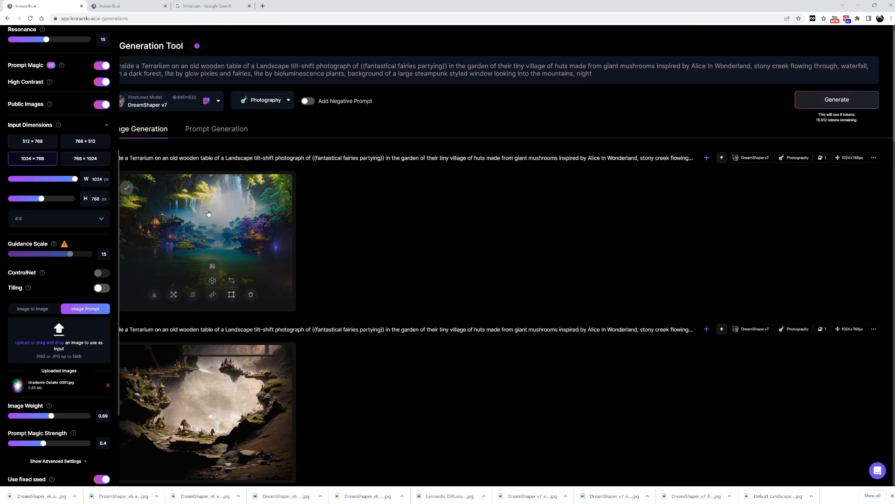
click(247, 253)
click(344, 242)
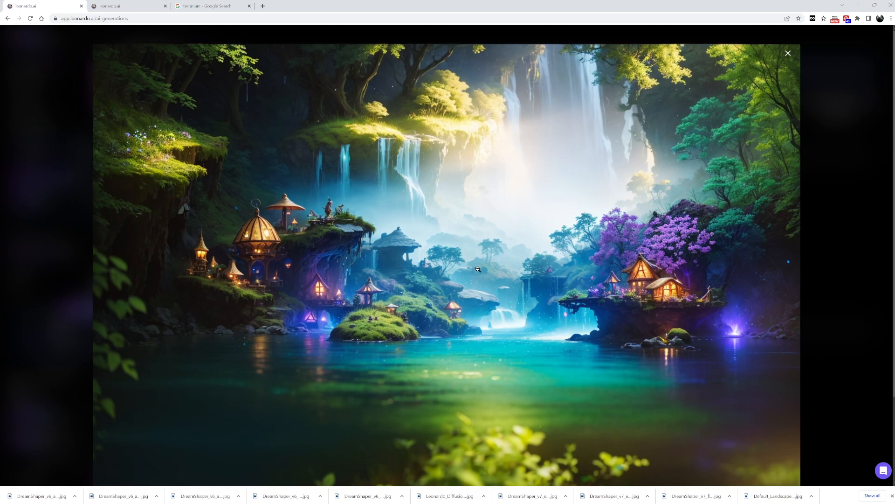
scroll(478, 269, down, 2)
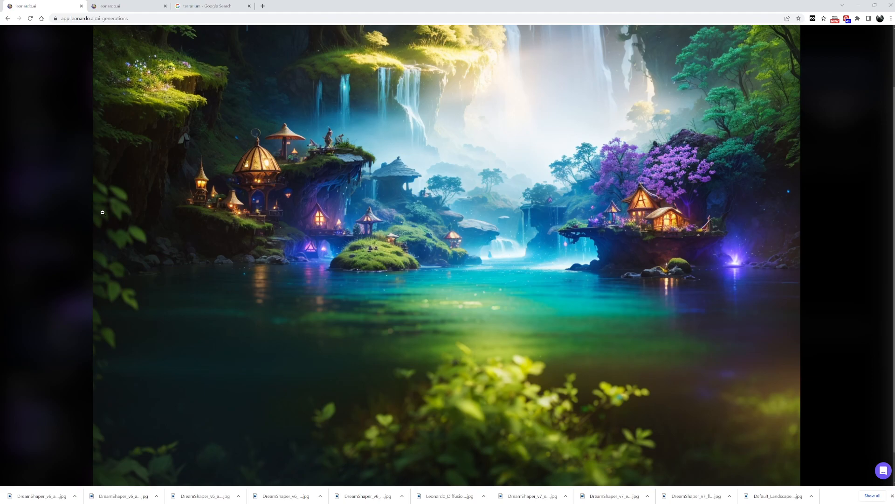
click(64, 212)
Browse through the earlier generations to the end of the list and load more previous generations.
scroll(434, 254, down, 6)
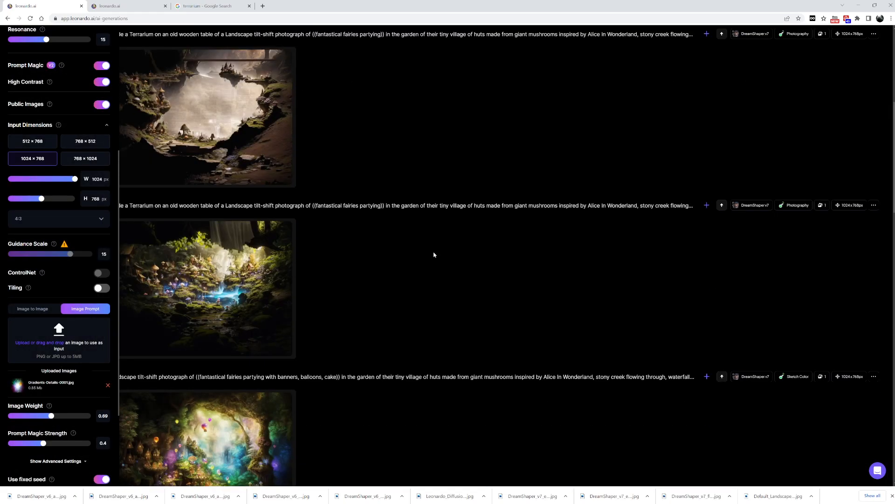
scroll(432, 254, down, 5)
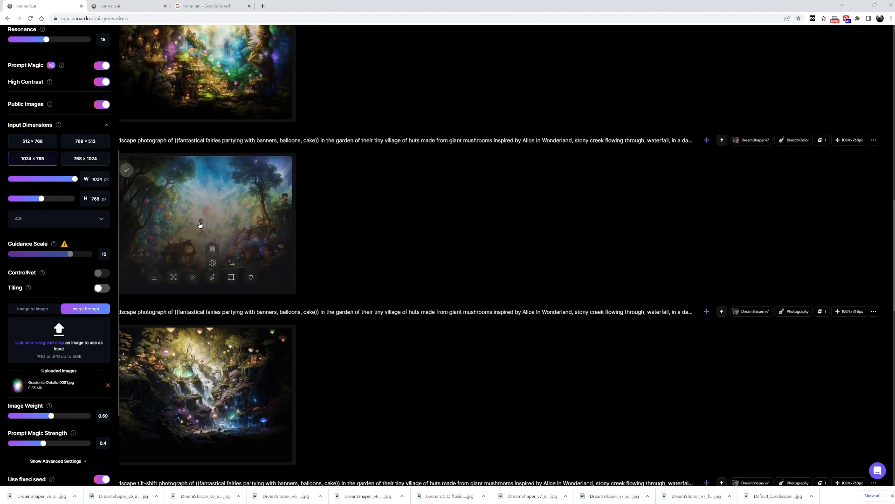
scroll(469, 259, down, 10)
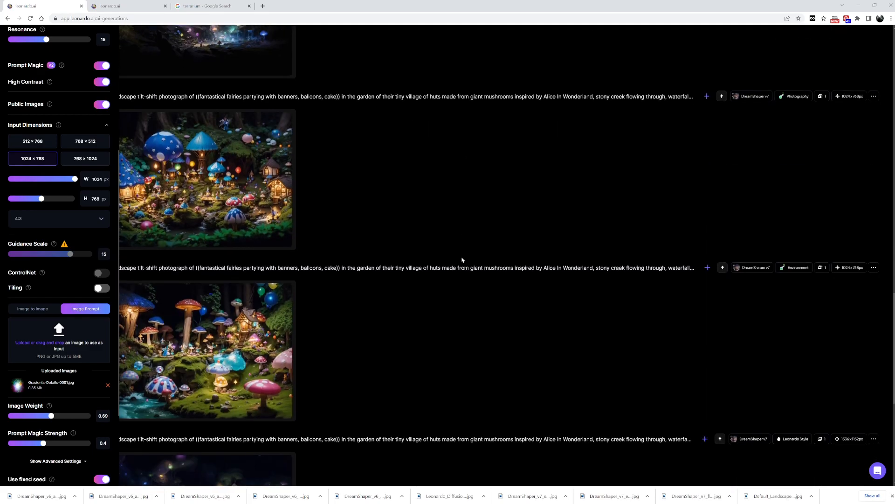
scroll(459, 259, down, 5)
scroll(457, 259, down, 2)
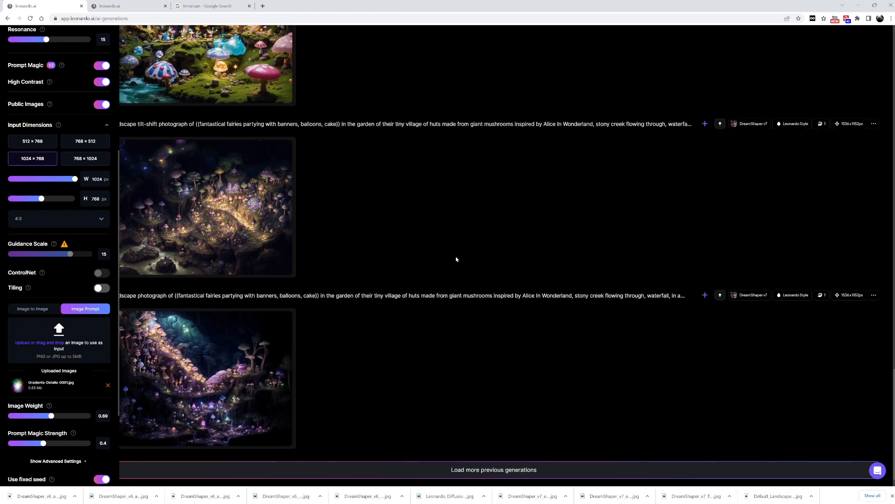
click(520, 474)
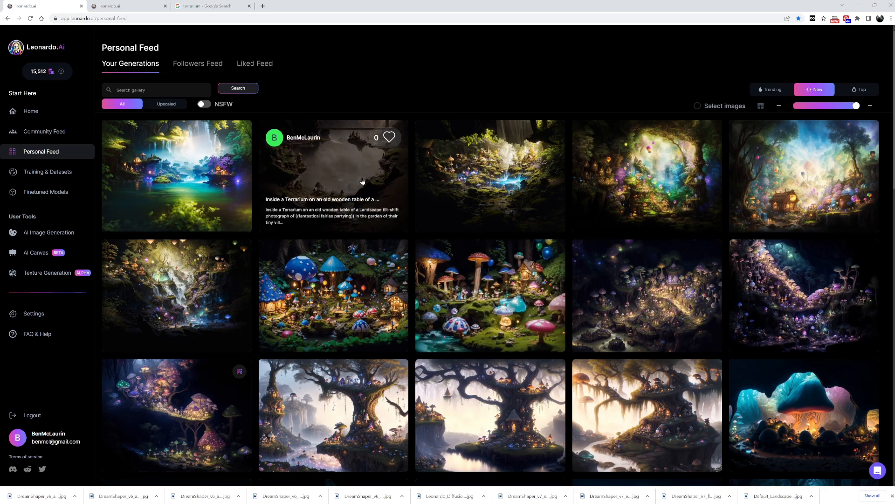
Find the warm-toned dwarves tree image in the personal feed, view it enlarged, and return to the feed.
scroll(340, 177, down, 8)
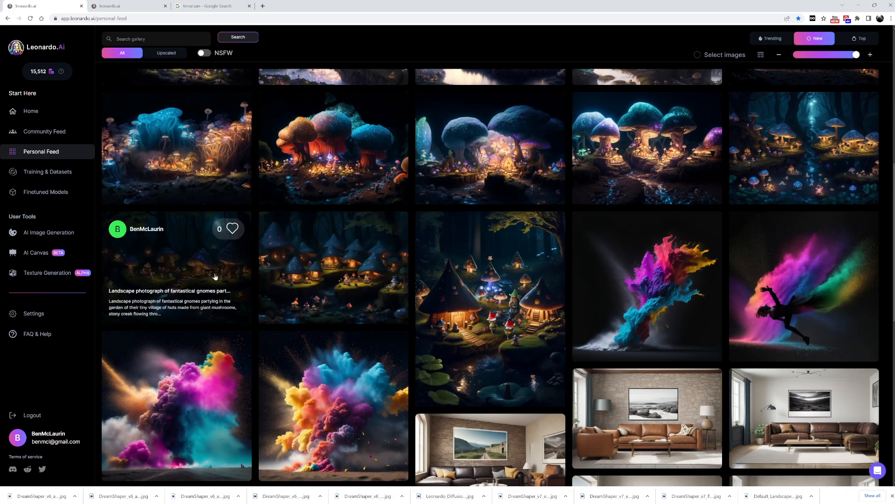
scroll(572, 327, up, 3)
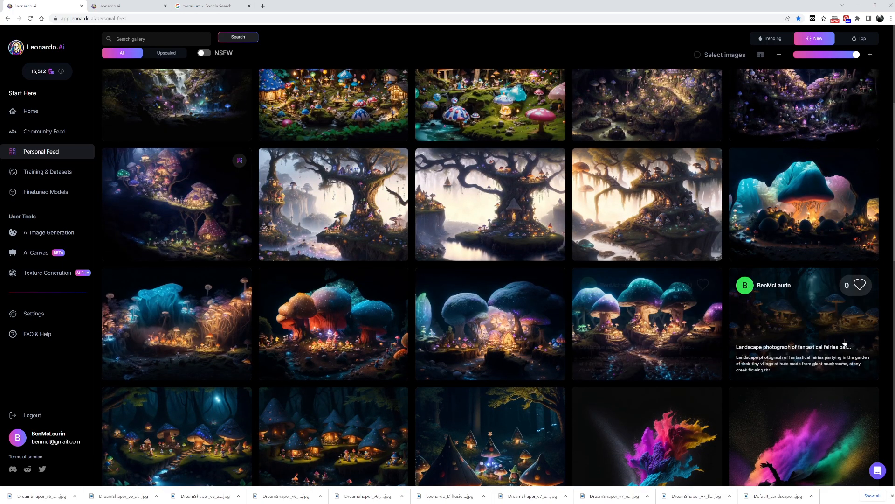
click(650, 219)
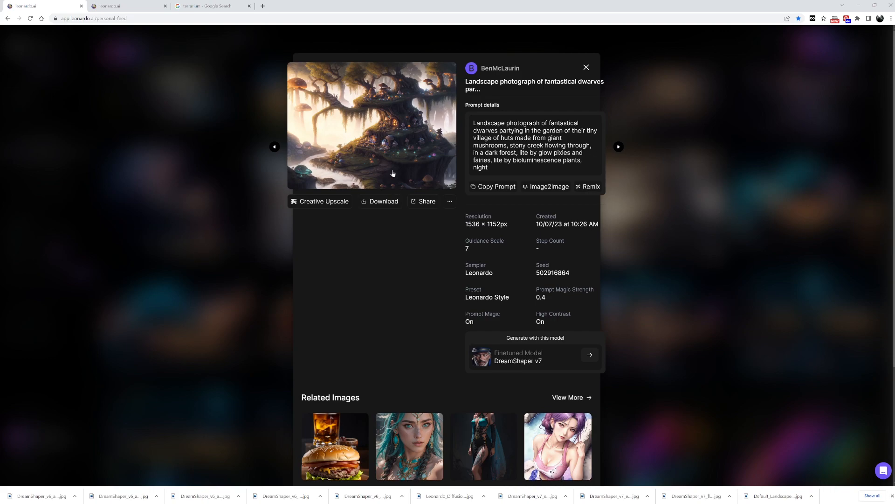
click(387, 153)
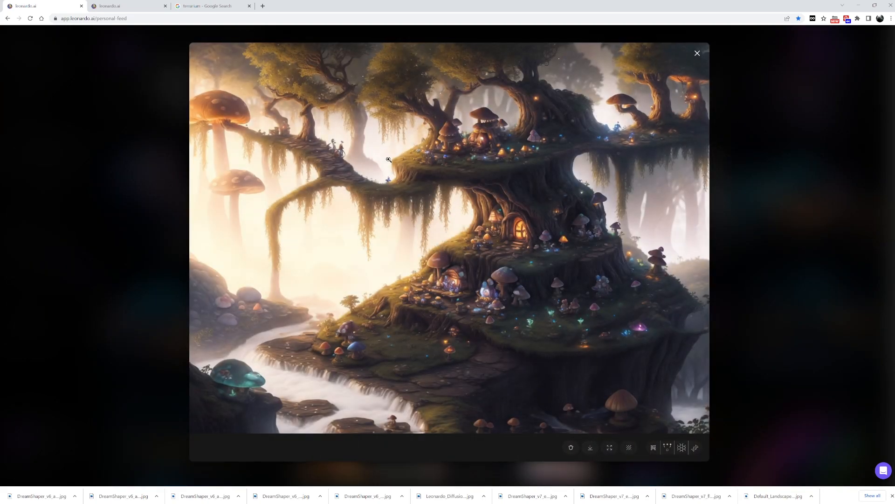
click(810, 262)
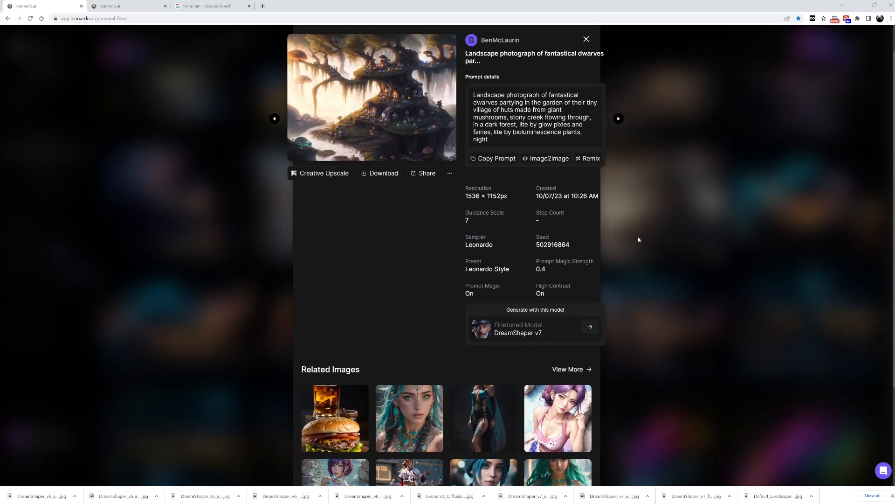
click(262, 216)
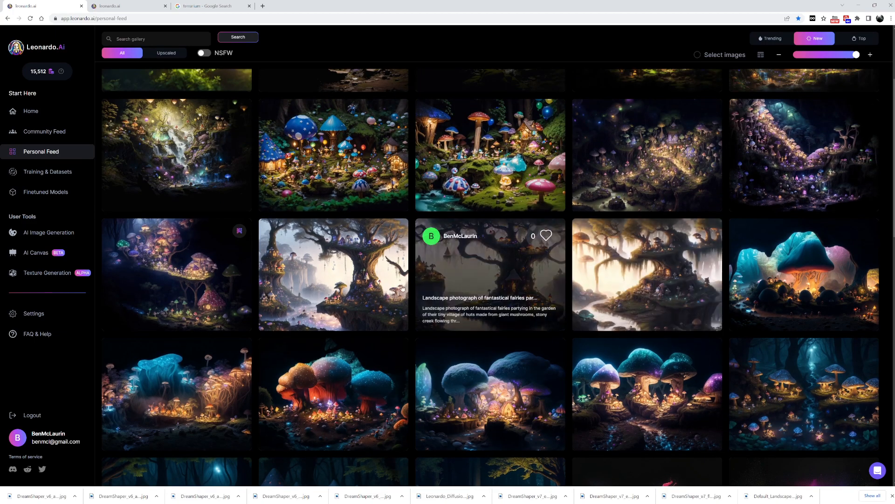
View an enlarged version of the misty giant-tree image with the pink river, then return to the feed.
click(343, 277)
click(396, 165)
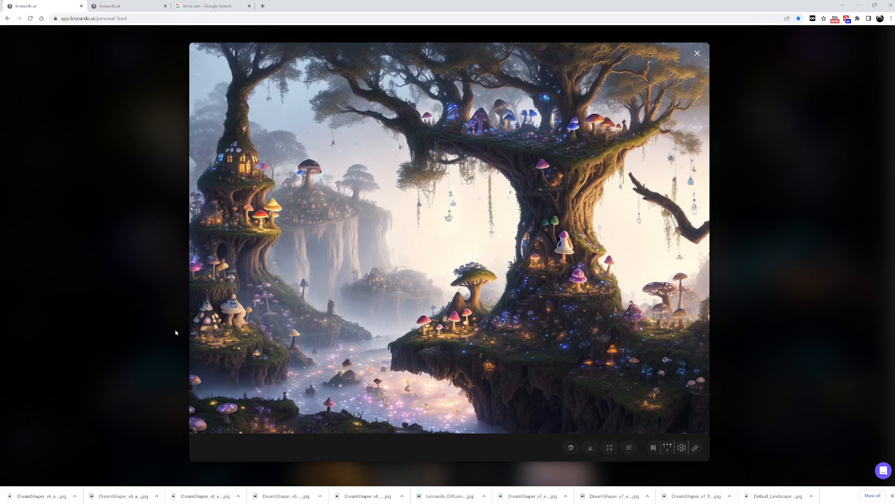
click(142, 339)
click(141, 339)
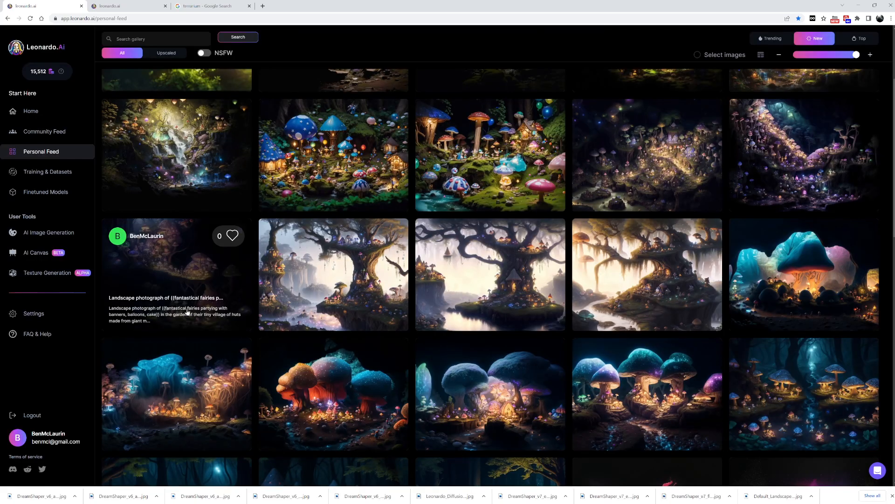
Inspect the upscaled image of the dark mushroom village with the red spotted hut at full size, then close it.
click(162, 256)
click(373, 117)
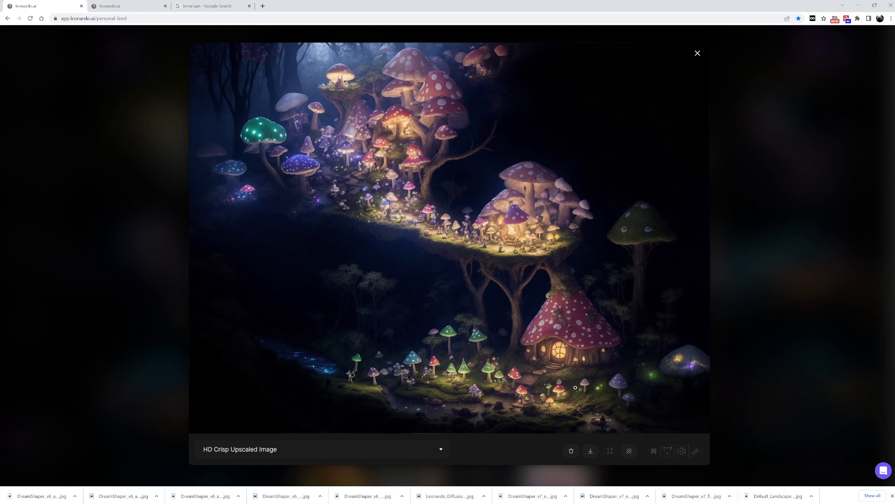
click(482, 272)
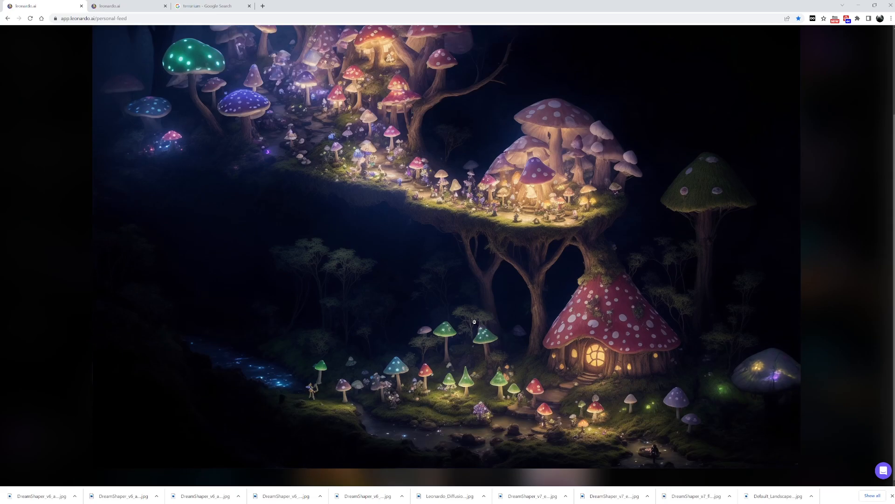
click(474, 322)
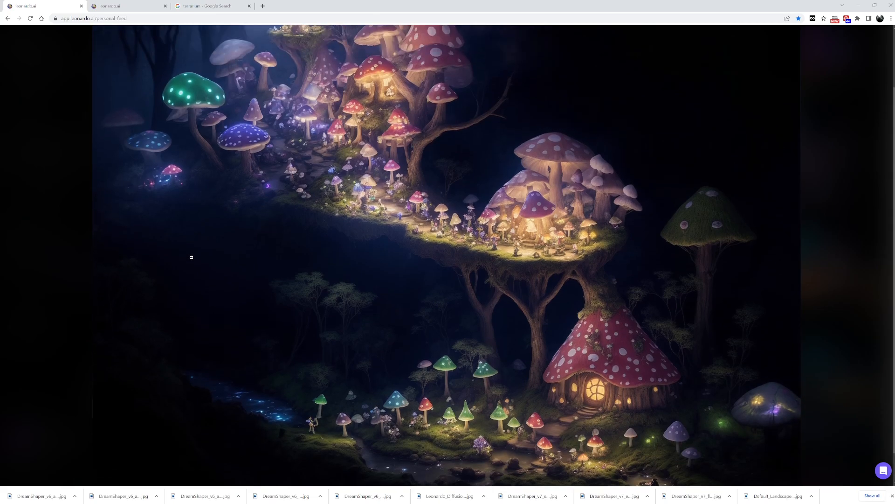
click(80, 242)
click(232, 272)
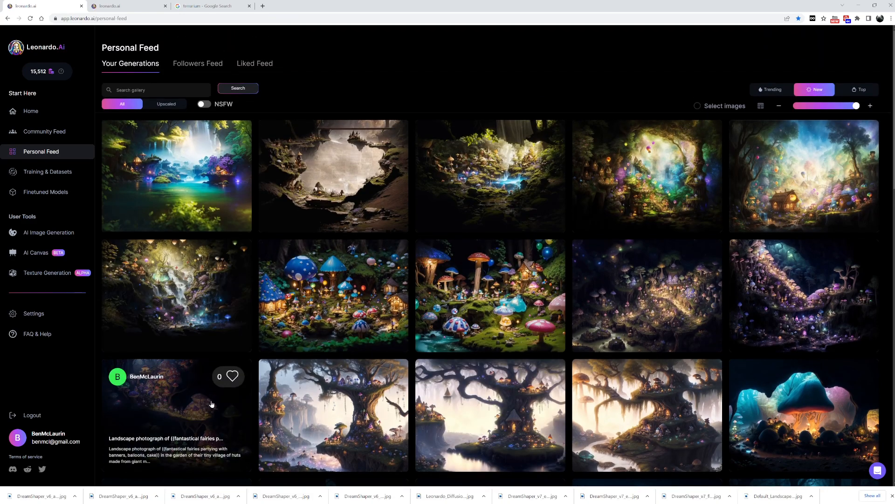
Inspect the purple mushroom hillside image with the lit stairway at full size, then return to the feed.
click(760, 278)
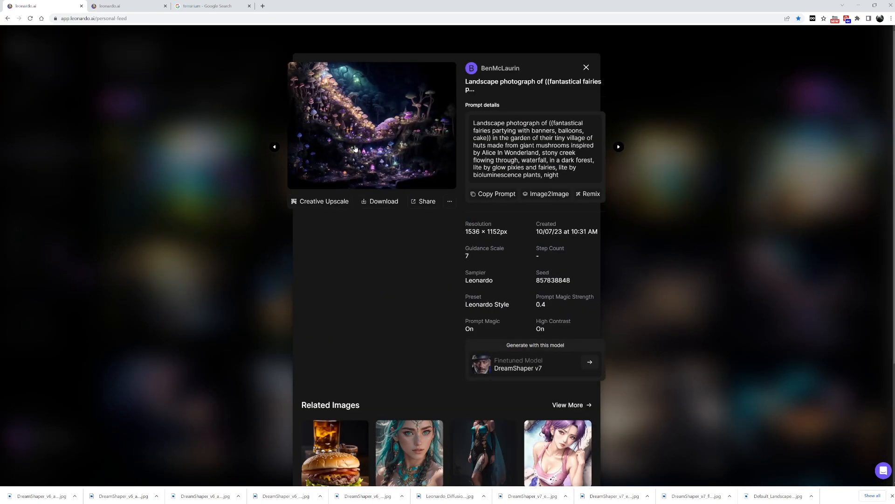
click(354, 156)
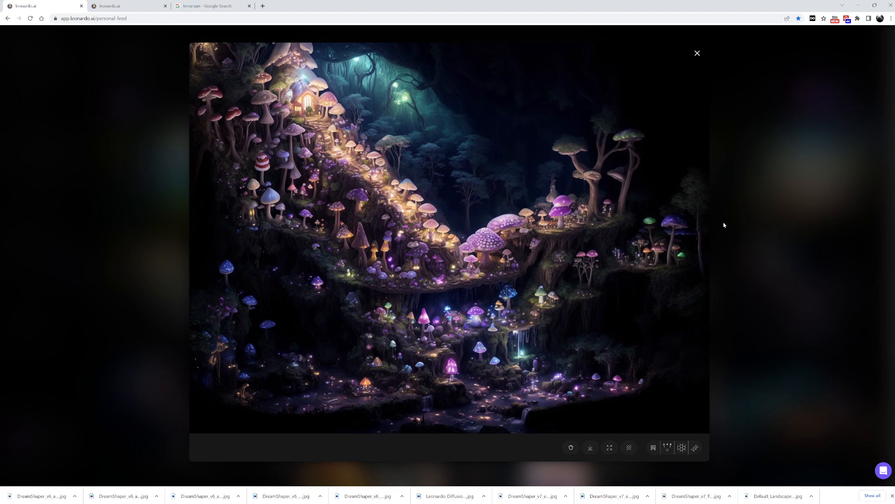
click(480, 216)
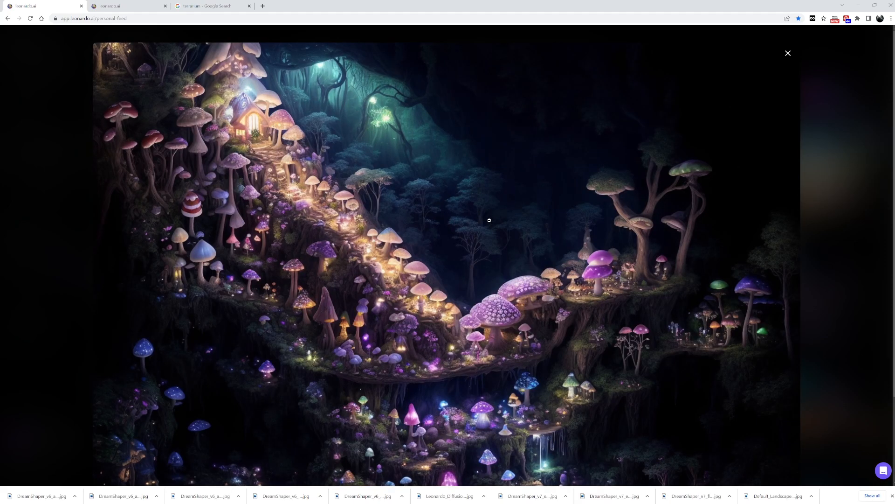
click(490, 221)
click(816, 247)
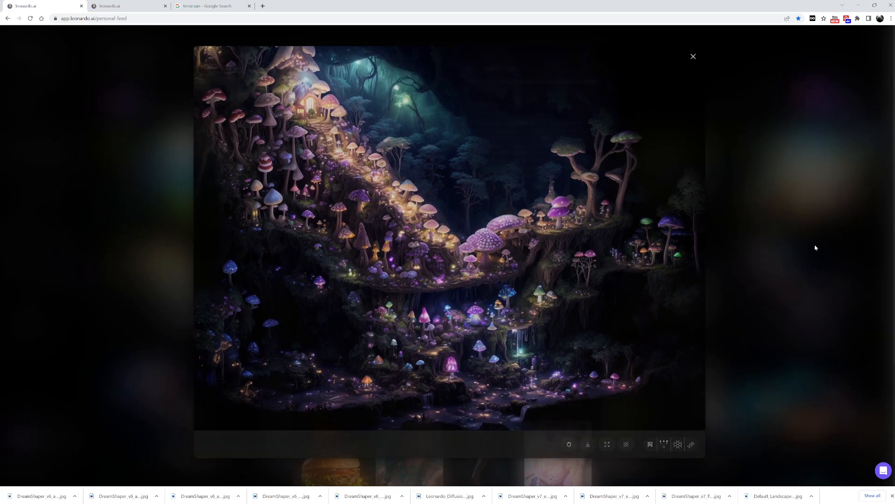
click(777, 264)
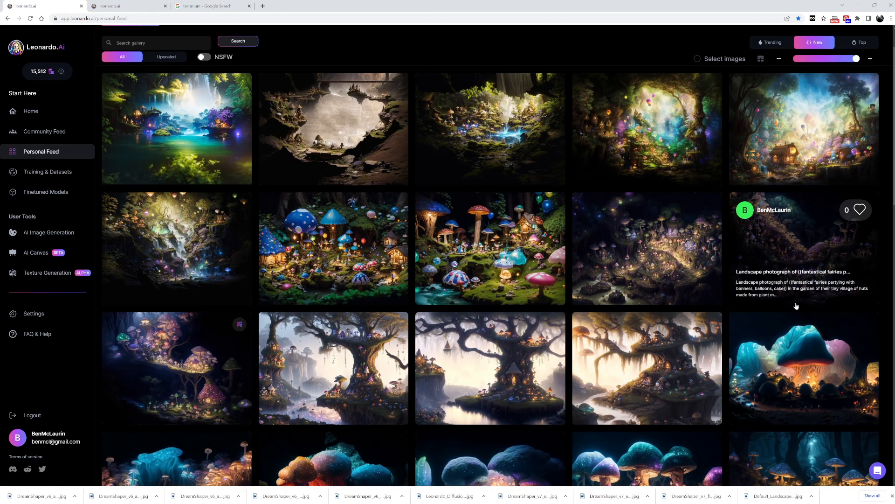
View the enlarged tilt-shift image of colourful mushrooms, fairies and a cottage beside the stream.
click(513, 247)
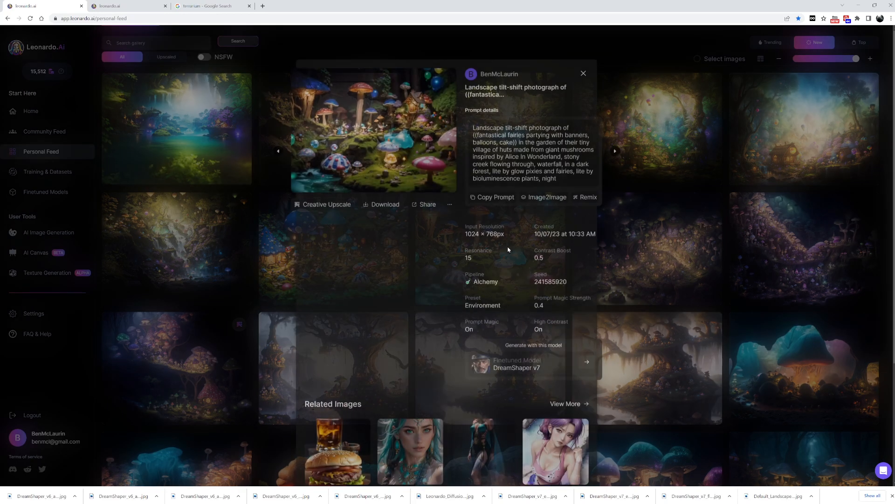
click(374, 143)
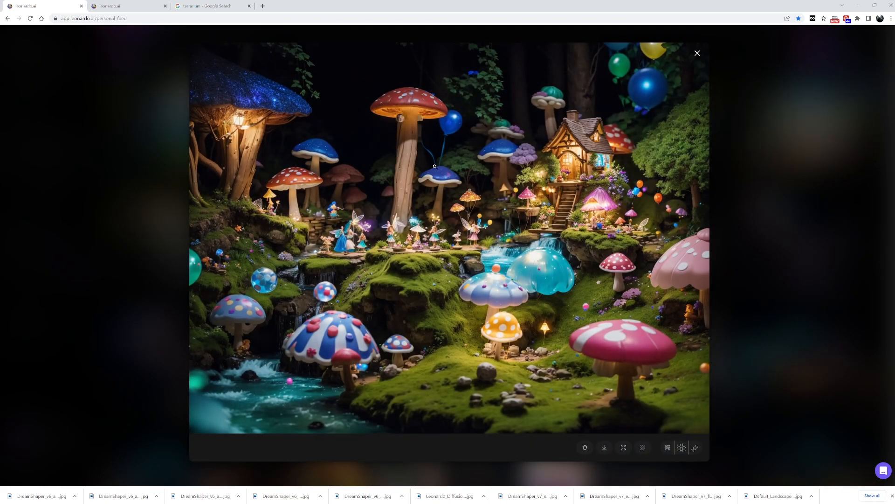
click(792, 295)
click(374, 128)
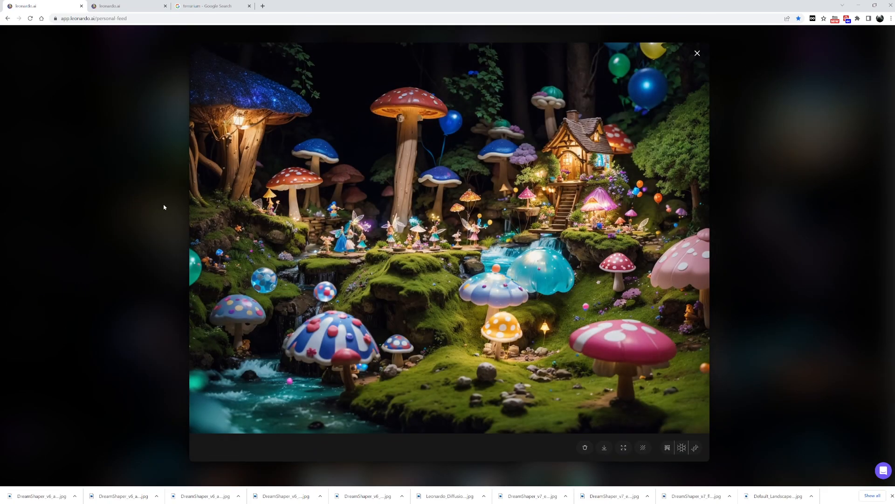
Close the enlarged tilt-shift image of colourful mushrooms and its details, returning to the personal feed.
click(124, 216)
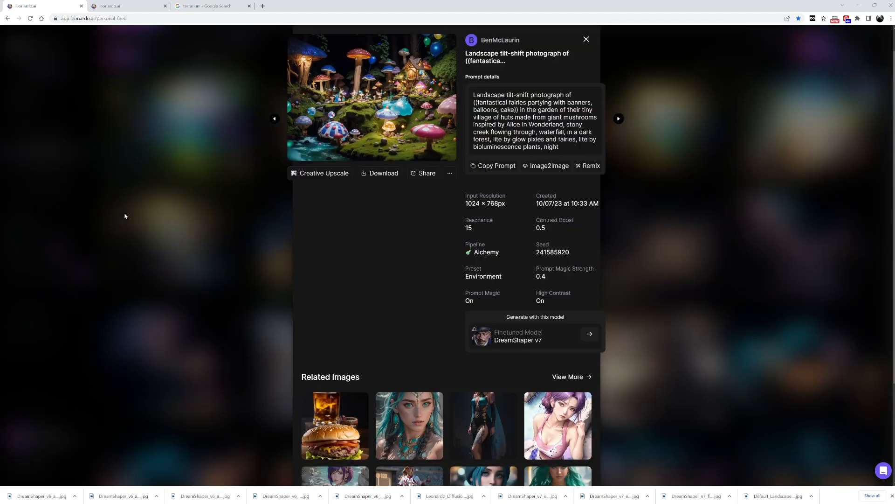
click(154, 214)
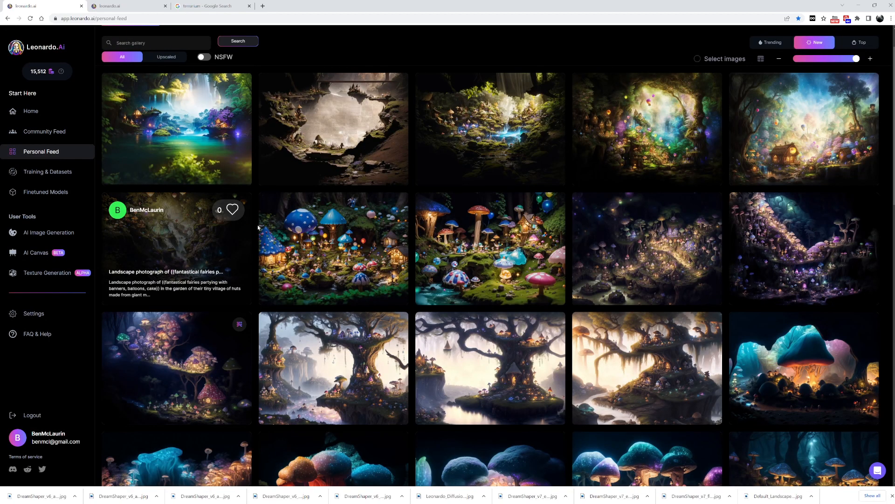
click(179, 236)
click(183, 219)
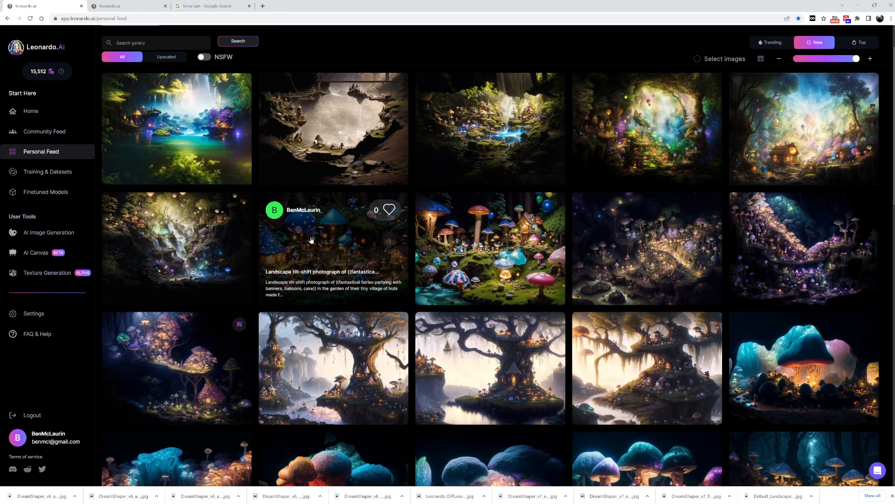
View the tilt-shift image of the blue star-spotted mushroom houses enlarged, then return to the feed.
click(282, 236)
click(339, 164)
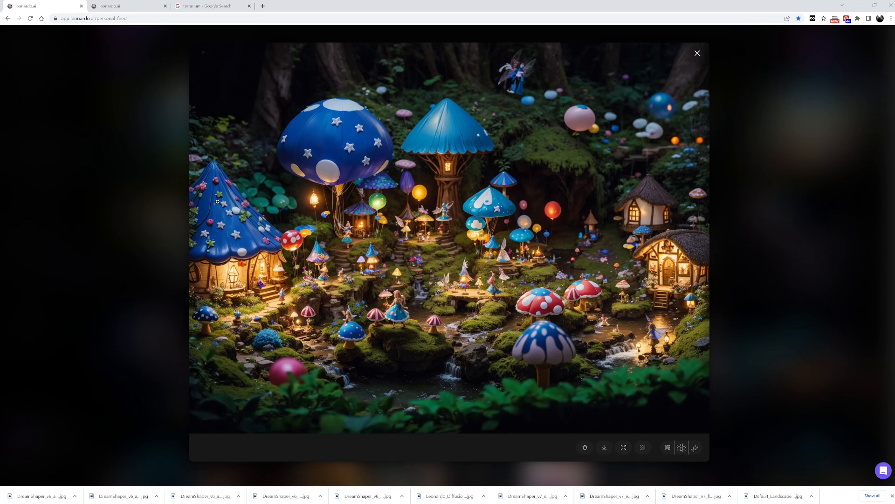
click(100, 262)
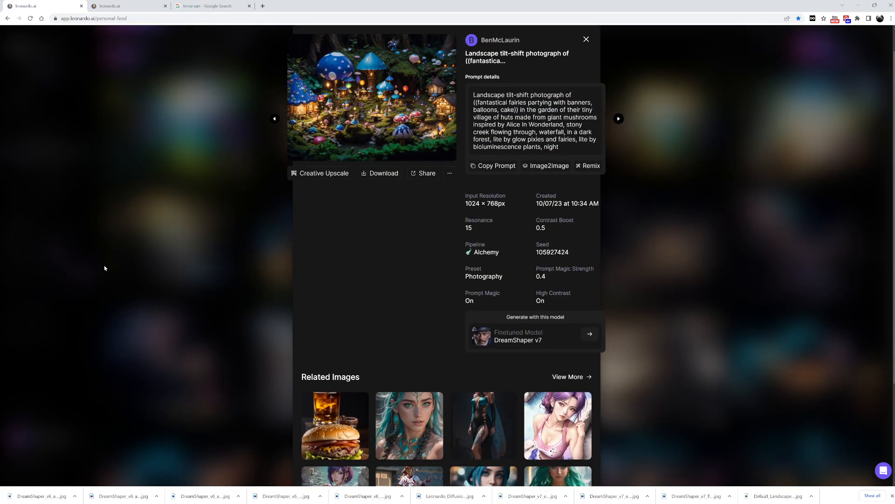
click(104, 265)
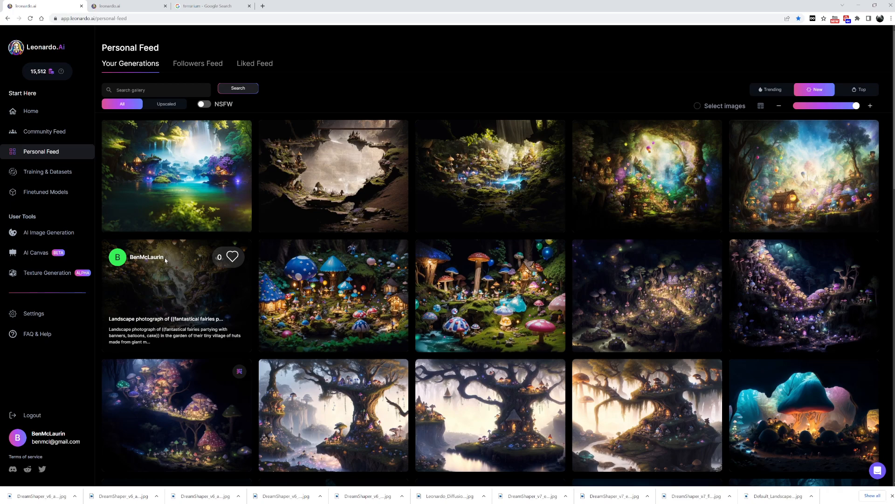
View the dark forest waterfall image with lanterns and glowing blue plants enlarged, then return to the feed.
click(164, 258)
click(364, 140)
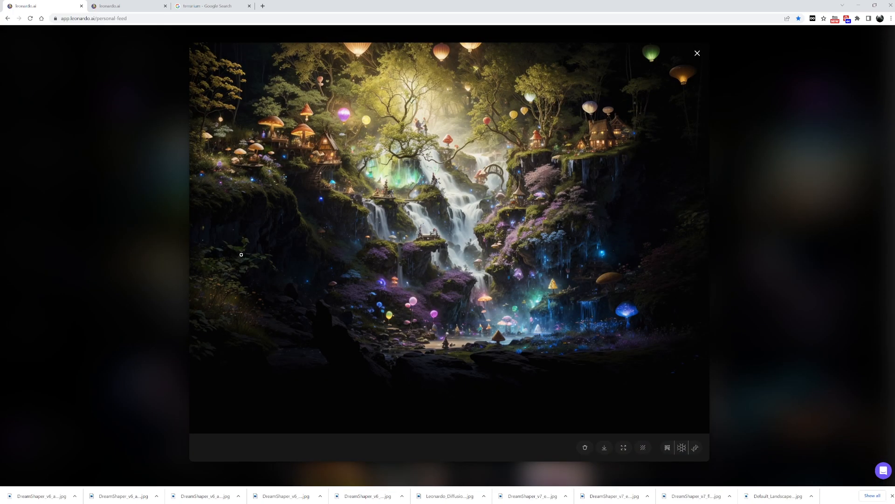
click(144, 249)
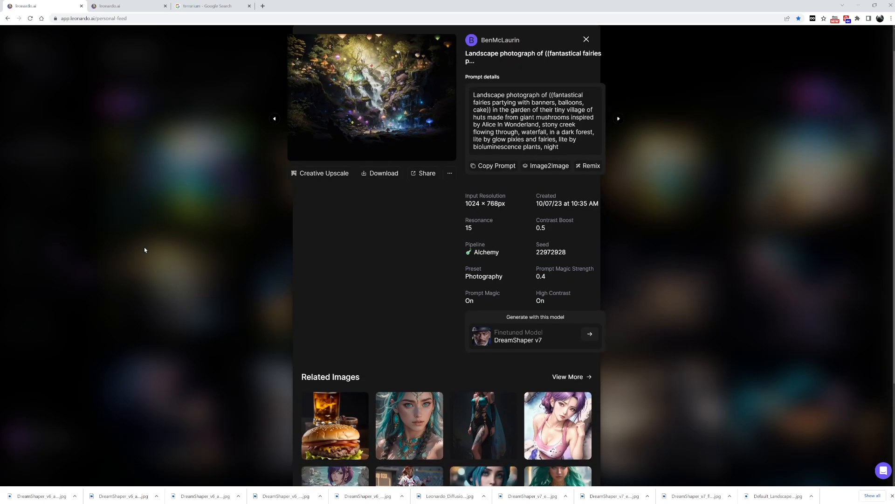
click(145, 247)
View the bright painterly image of the thatched cottage and hot-air balloons enlarged, then return to the feed.
scroll(543, 280, up, 1)
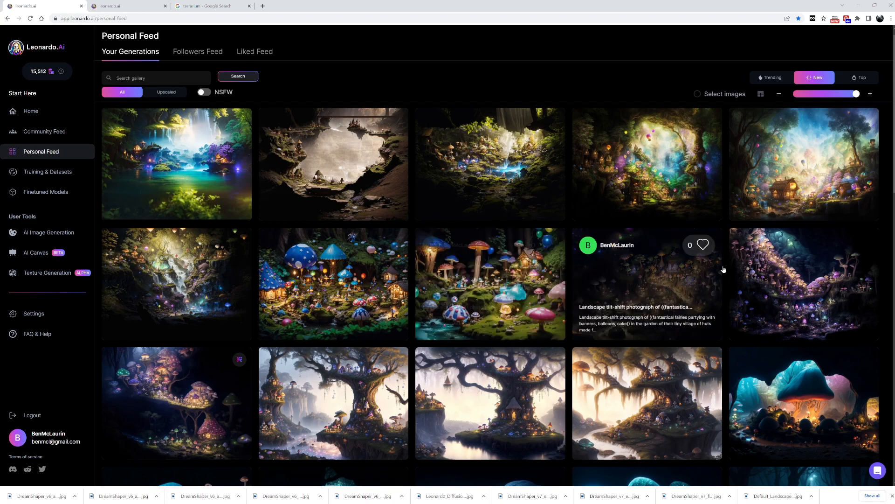
click(794, 165)
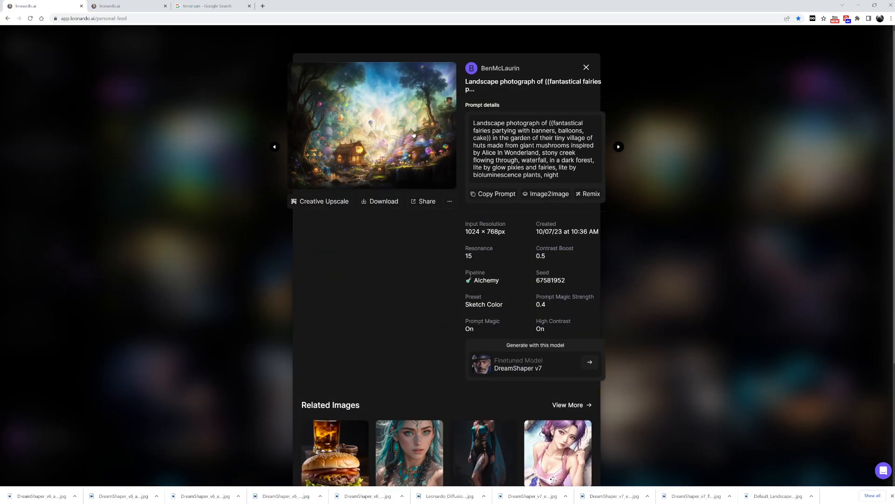
click(453, 180)
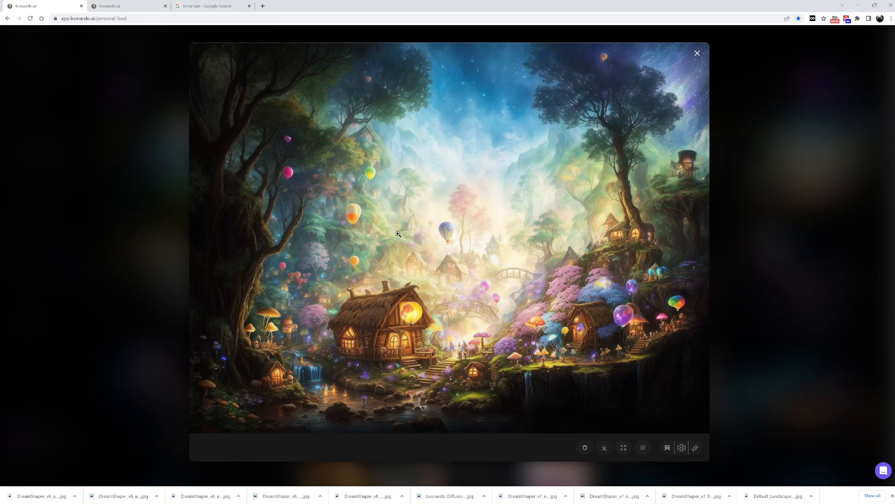
click(863, 253)
click(696, 174)
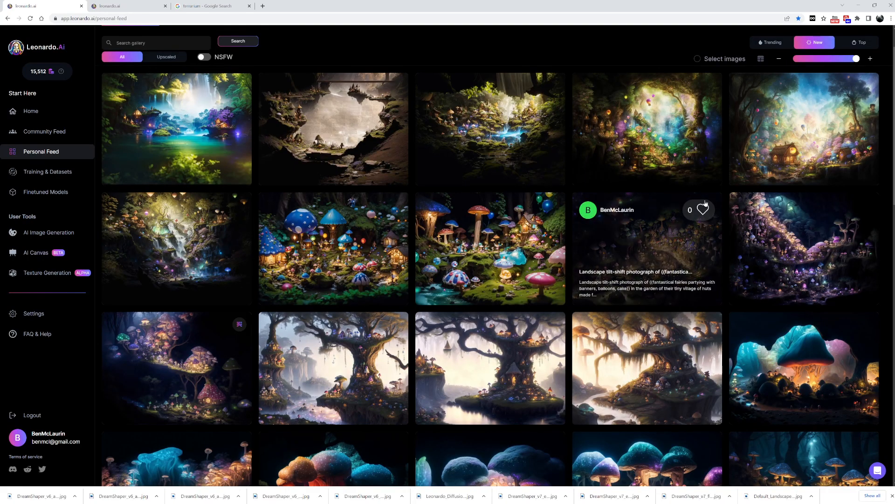
View the Sketch Color fairy village image framed by a tree arch with balloons enlarged, then close it.
click(654, 130)
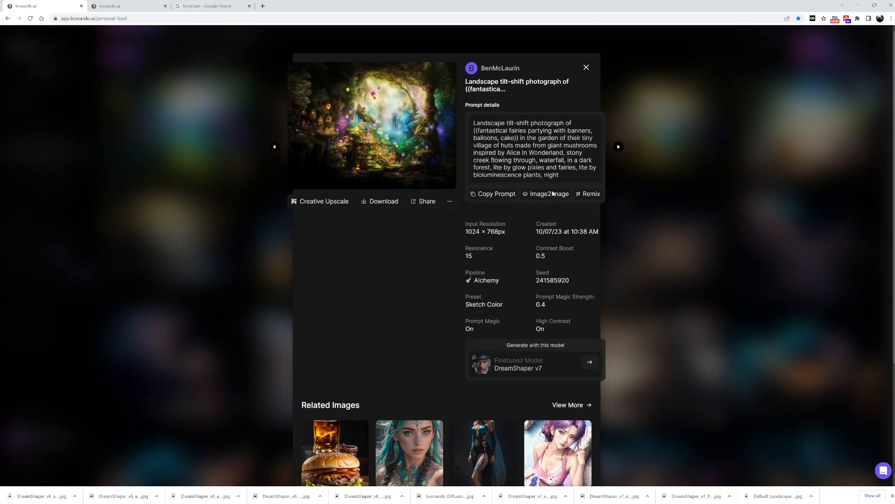
click(358, 104)
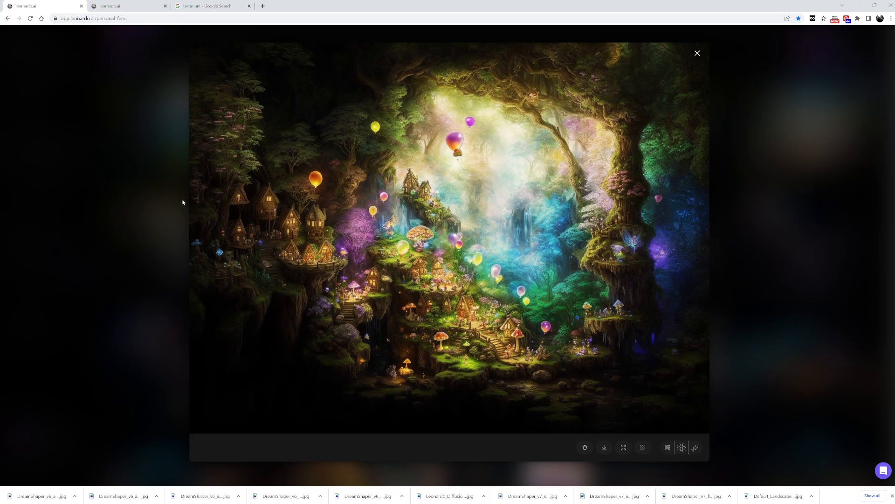
click(99, 198)
click(107, 196)
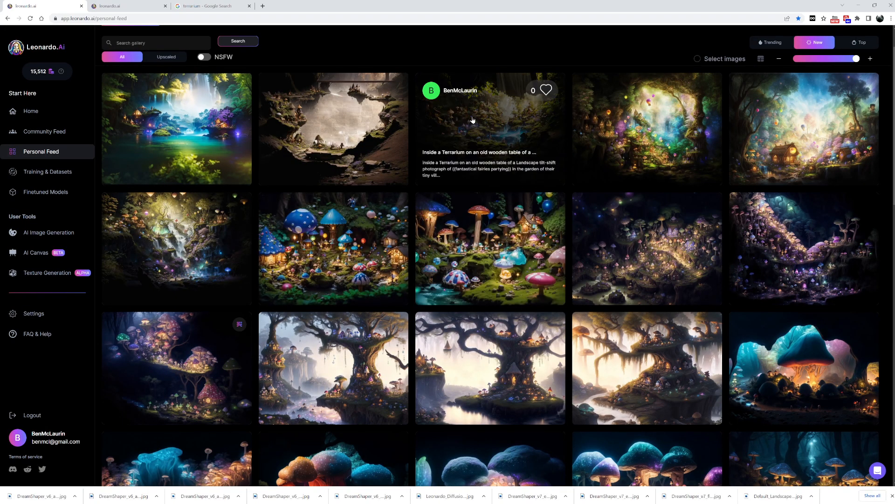
View the terrarium image of the mossy mushroom village with the glowing blue pool enlarged, then close it.
click(472, 120)
click(335, 140)
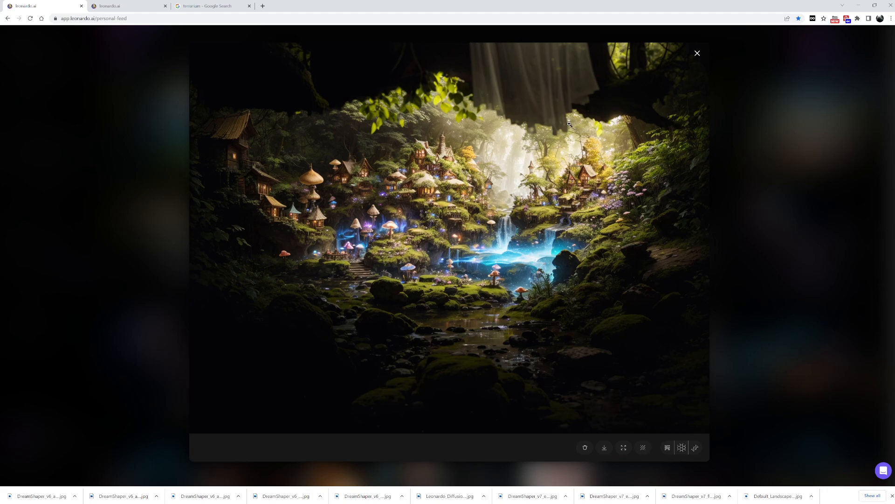
click(143, 171)
click(179, 180)
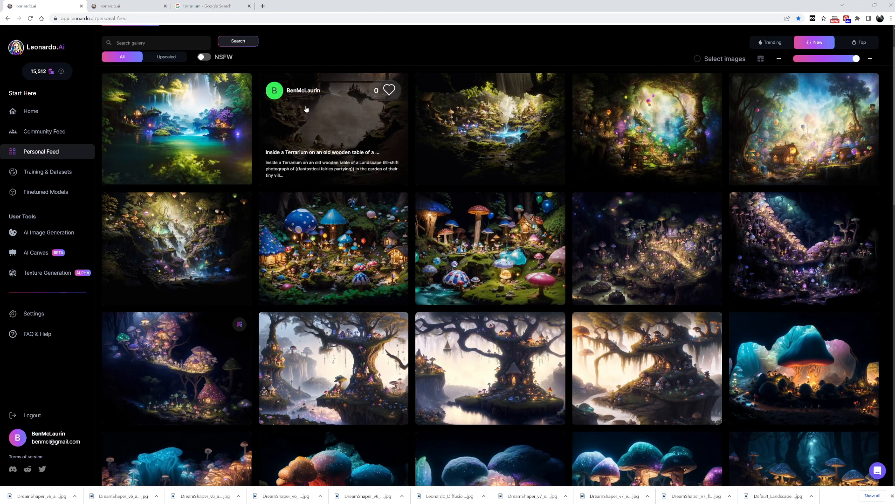
Inspect the terrarium cavern image with the newspaper-textured background at full size, then return to the feed.
click(309, 114)
click(377, 159)
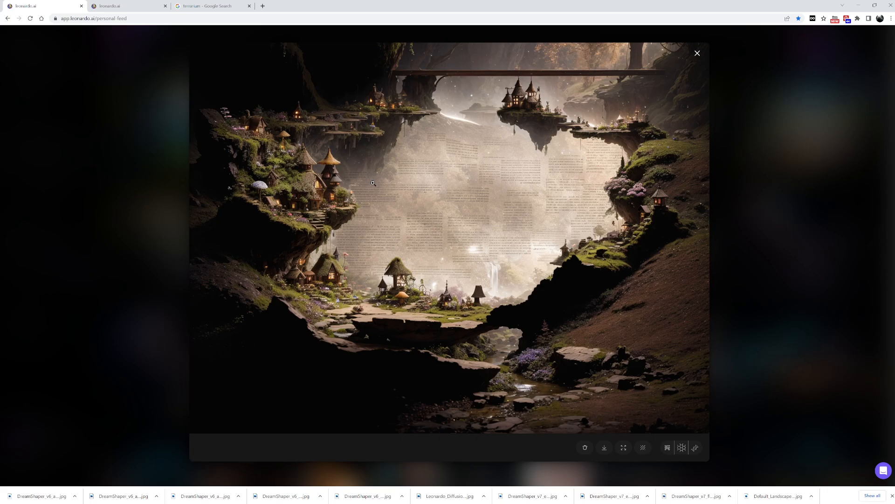
click(371, 172)
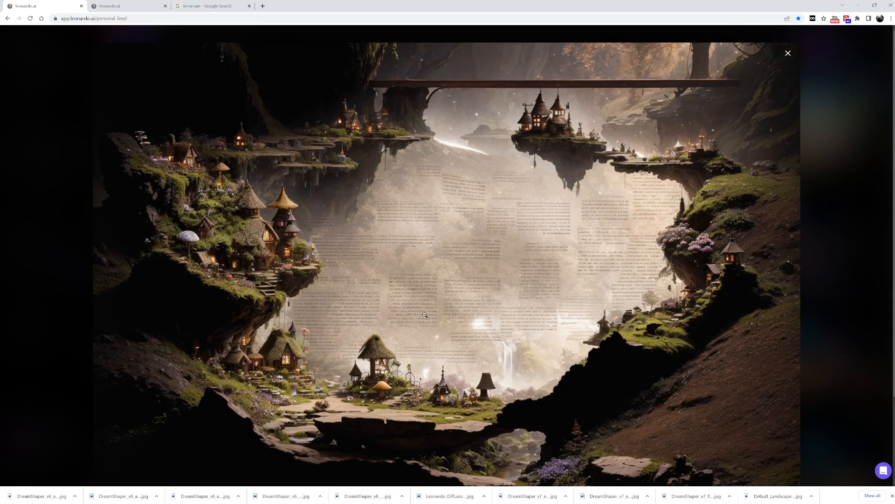
click(460, 260)
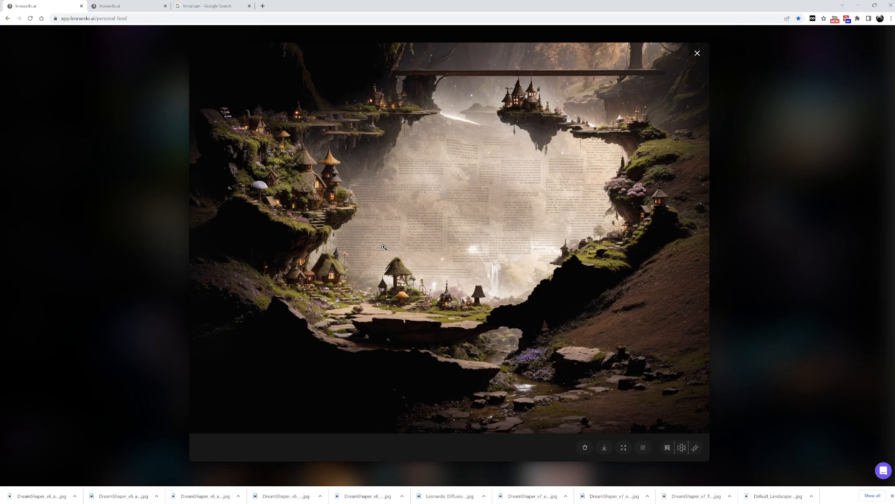
click(228, 203)
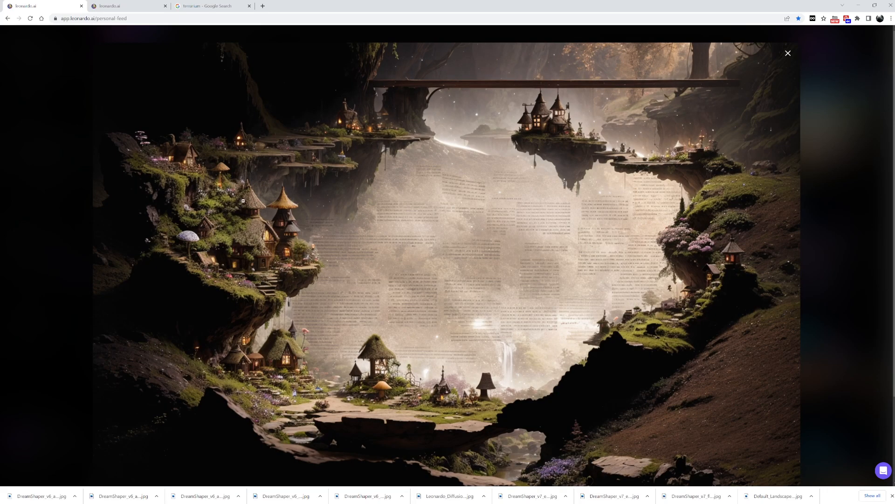
click(243, 200)
click(93, 178)
click(221, 229)
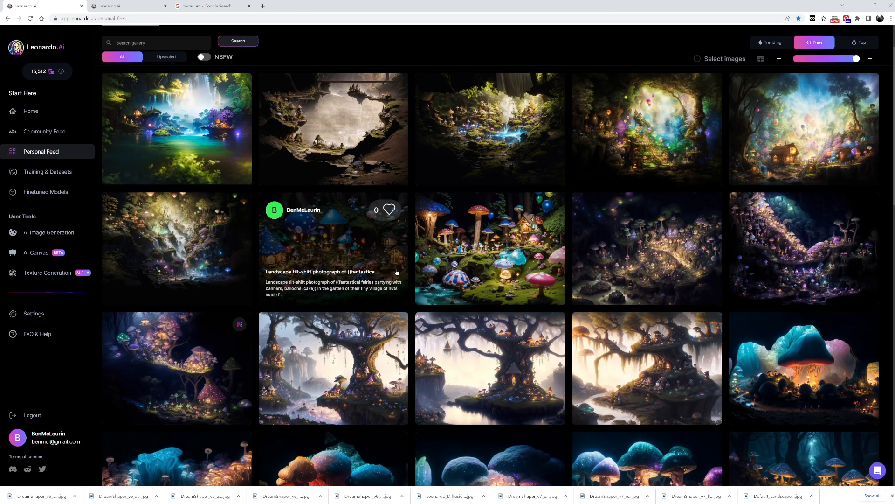
View the terrarium image of the turquoise lake, waterfall and lit huts enlarged, then return to the feed.
click(197, 171)
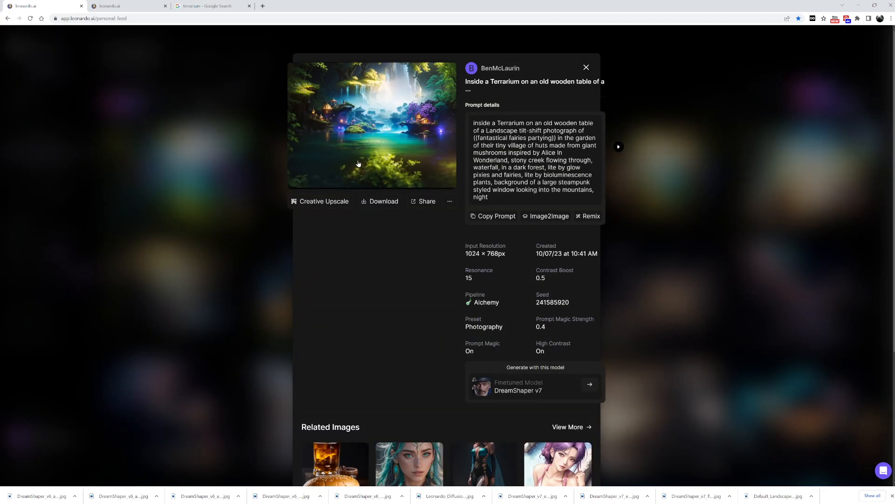
click(326, 163)
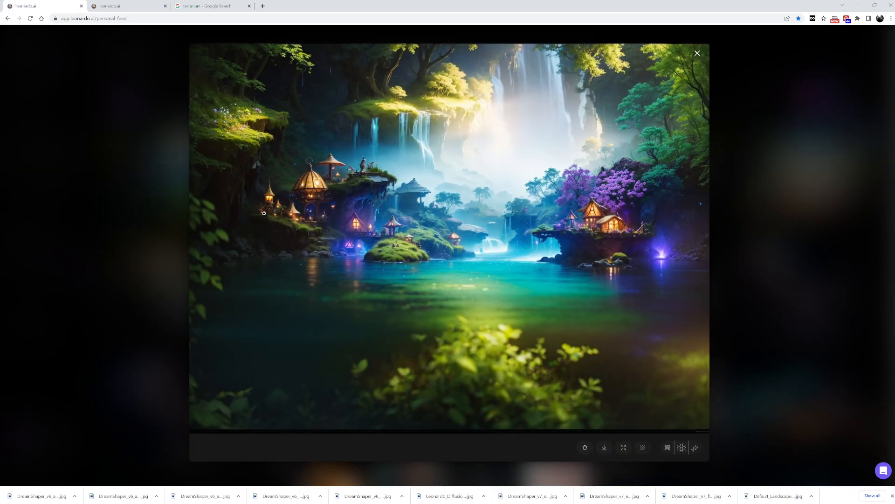
click(133, 214)
click(134, 214)
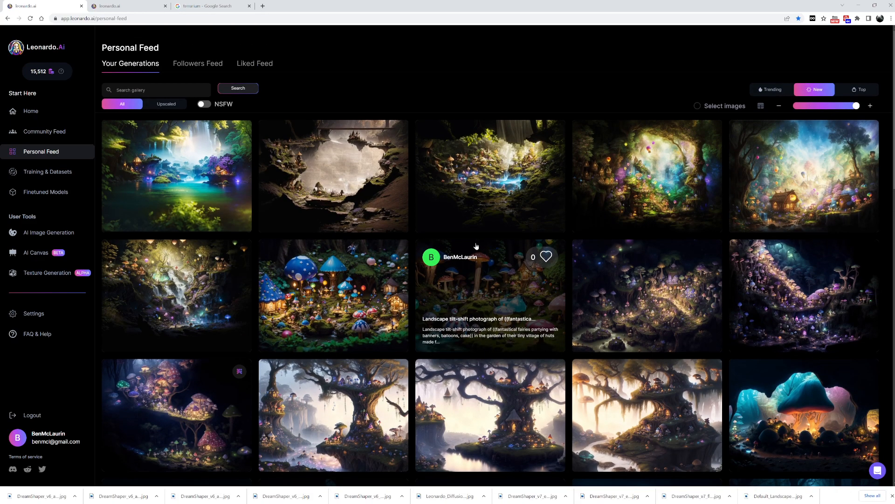
Browse the feed, re-examine the enlarged terrarium image with the glowing blue pool, and go back to the AI Generation Tool.
scroll(476, 246, down, 5)
scroll(416, 231, down, 3)
scroll(411, 231, up, 9)
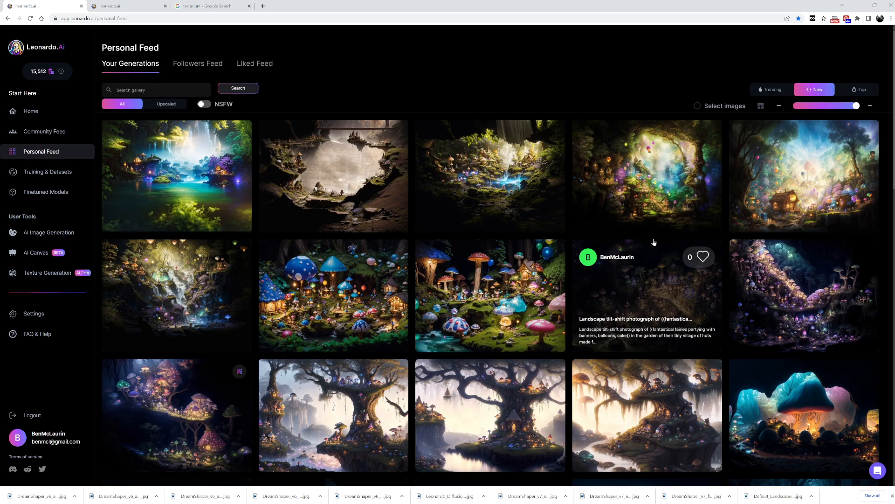
click(489, 163)
click(402, 128)
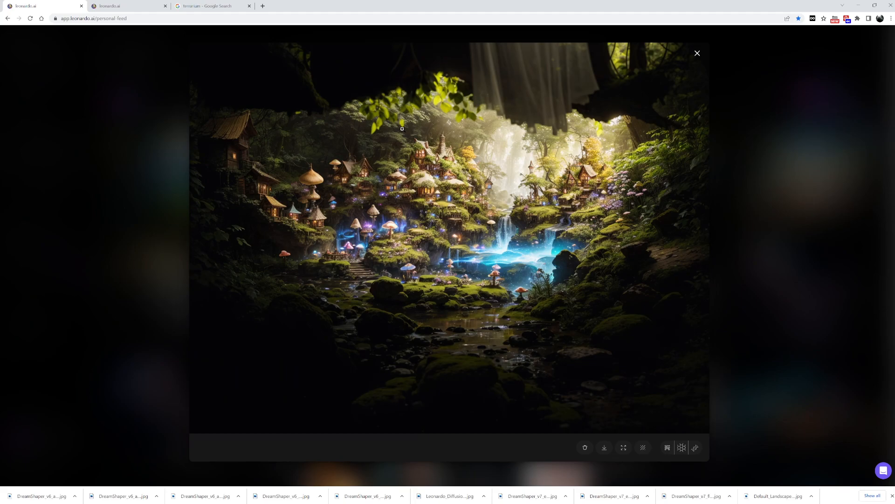
click(775, 284)
click(583, 189)
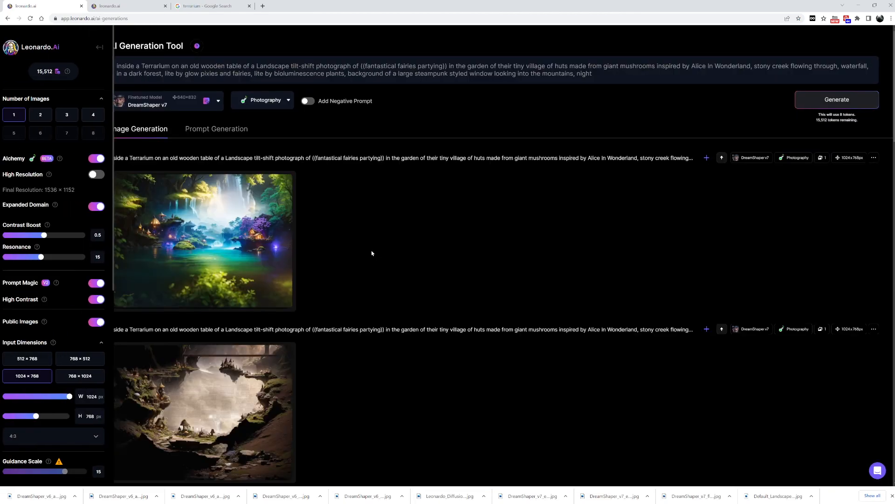
Review the generation settings and change the Alchemy preset style to Sketch Color.
scroll(78, 268, down, 5)
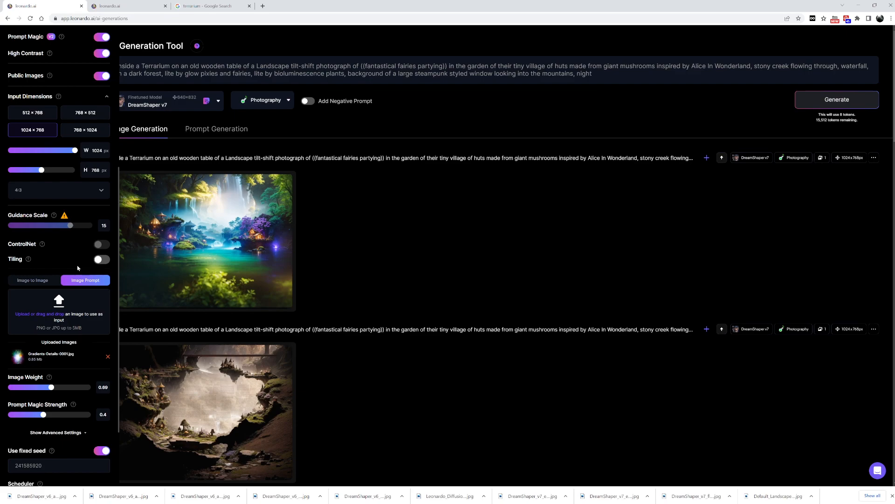
scroll(89, 247, up, 4)
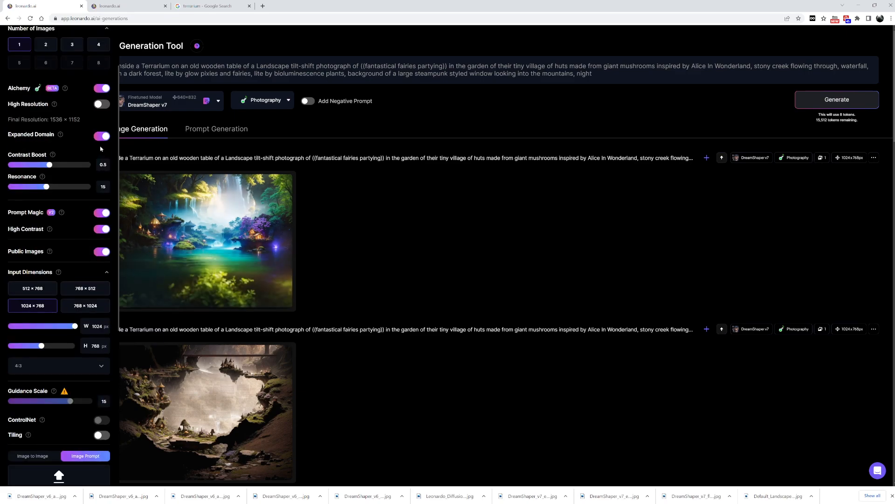
click(268, 100)
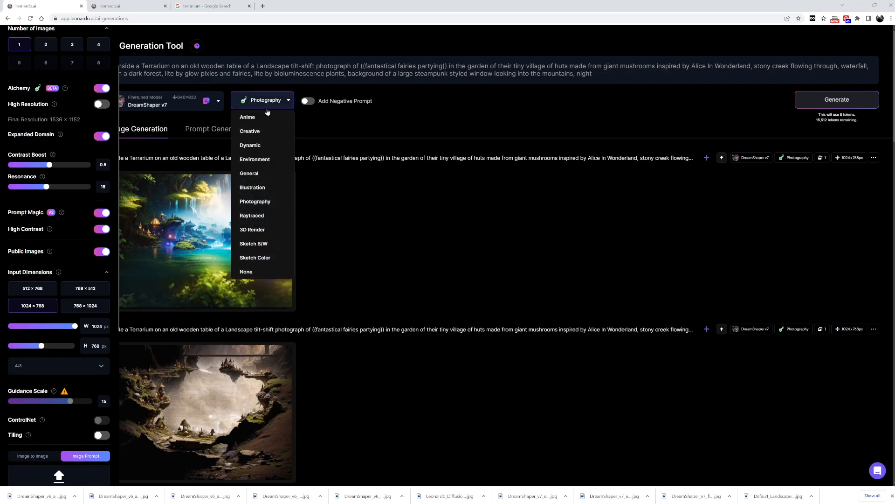
click(256, 254)
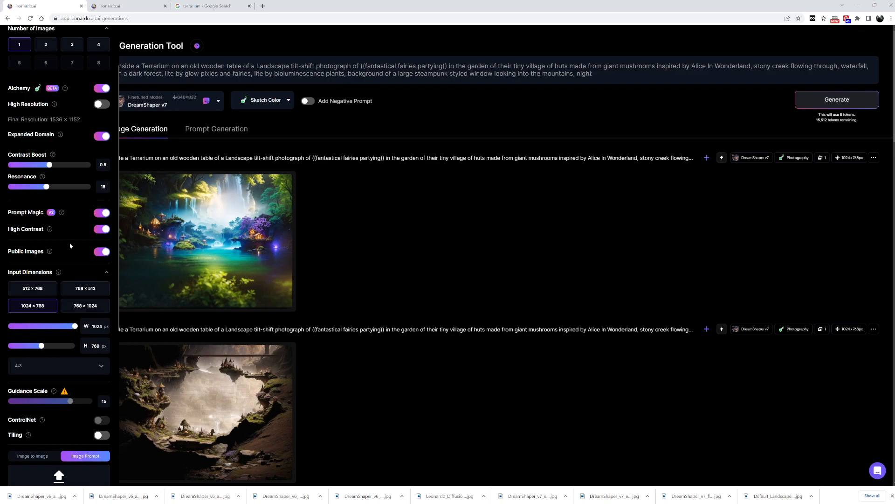
Enable High Resolution, check the remaining settings, and generate one image from the terrarium fairy village prompt.
click(102, 104)
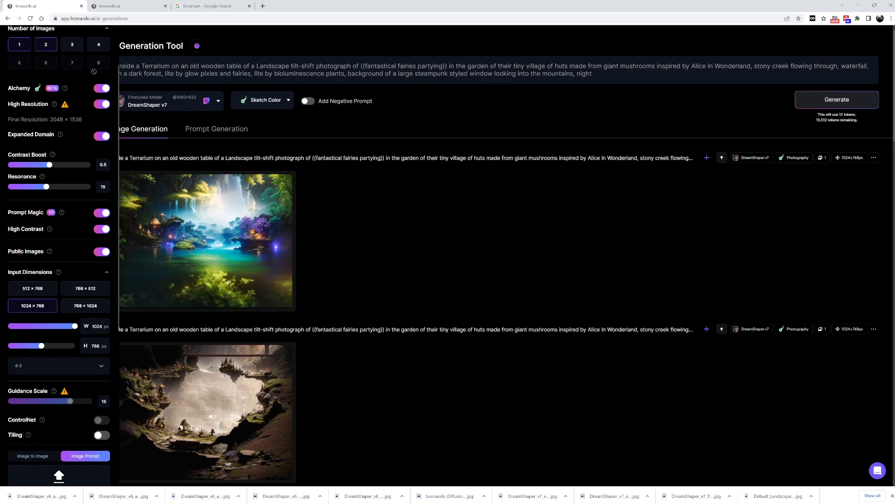
scroll(99, 238, down, 5)
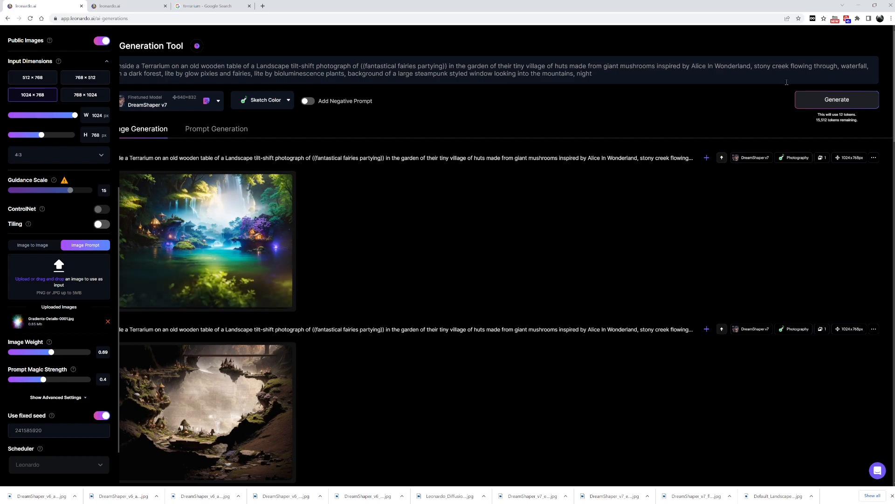
click(837, 99)
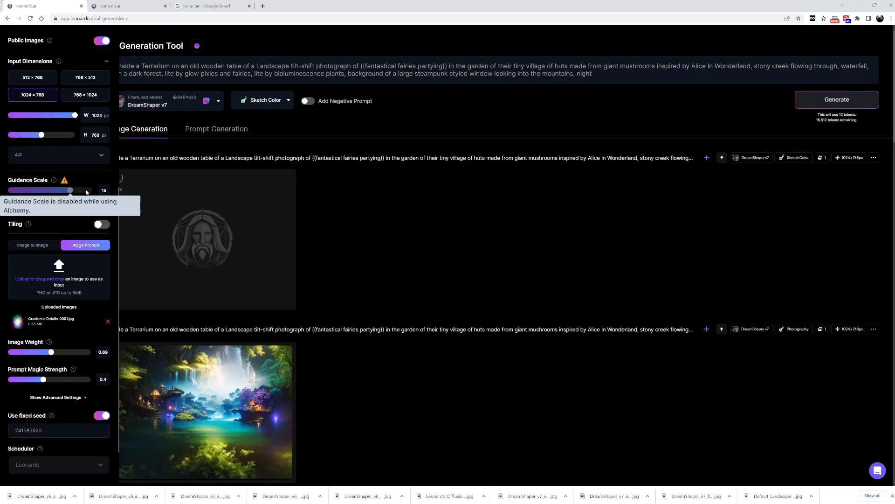
Switch the finetuned model to Absolute Reality v1.6 and generate one Sketch Color image from the terrarium prompt.
scroll(98, 192, up, 7)
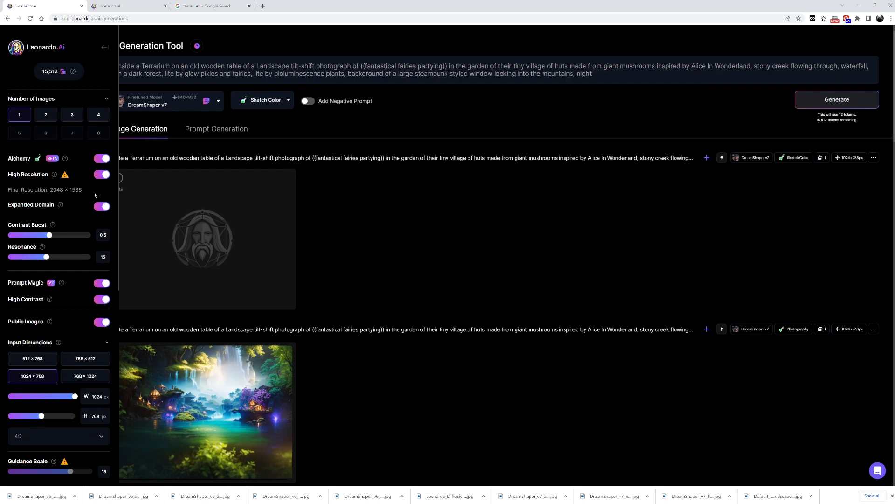
click(190, 108)
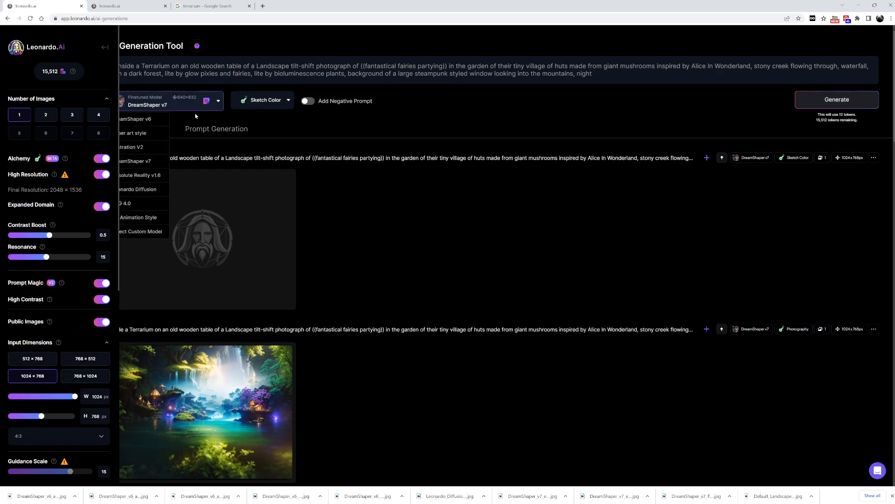
click(148, 175)
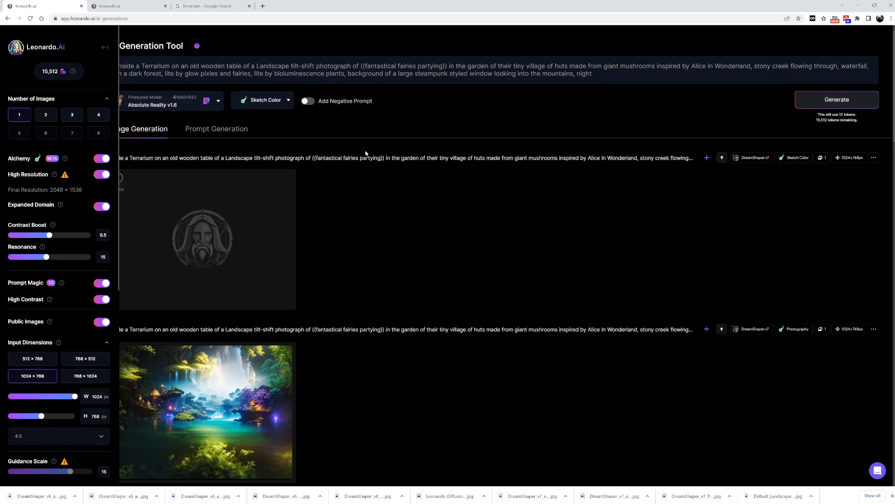
click(798, 101)
Turn off the fixed seed and check the remaining generation settings.
scroll(109, 311, down, 7)
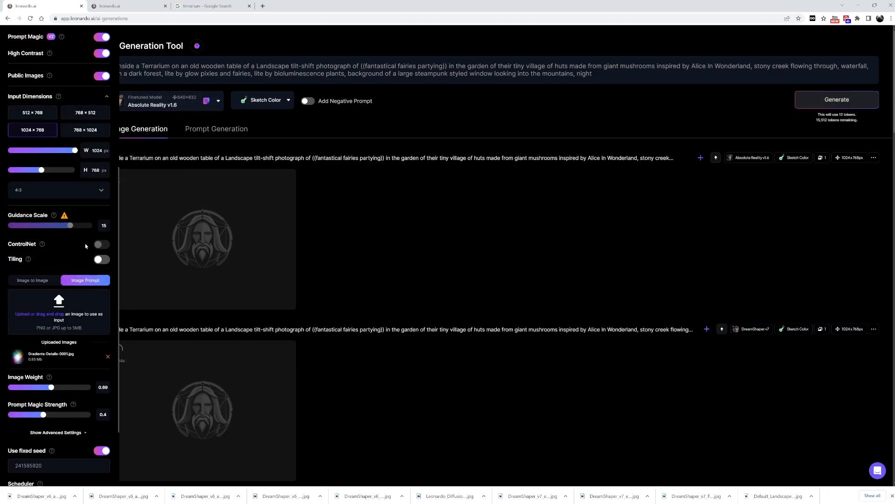
click(102, 357)
scroll(73, 205, up, 7)
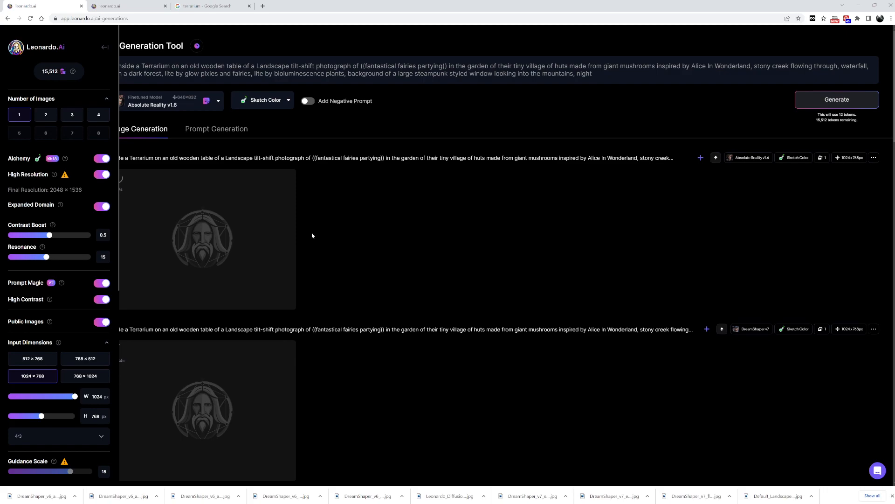
scroll(60, 278, down, 4)
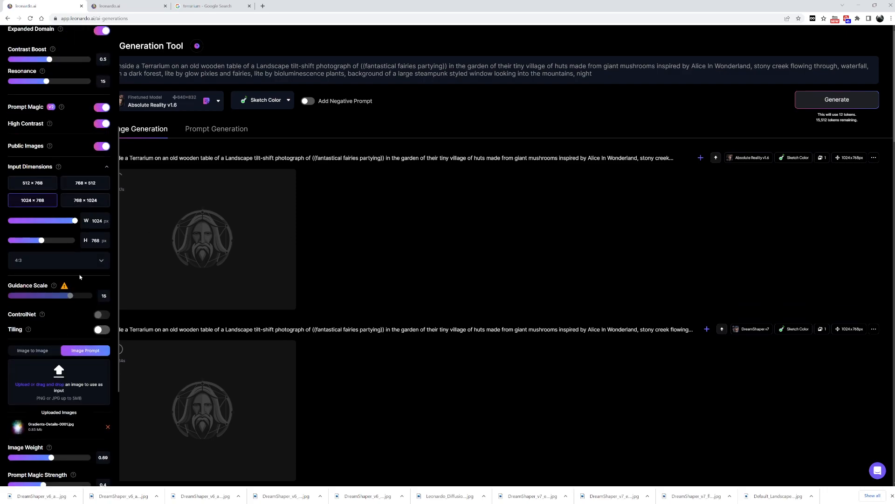
scroll(92, 208, up, 4)
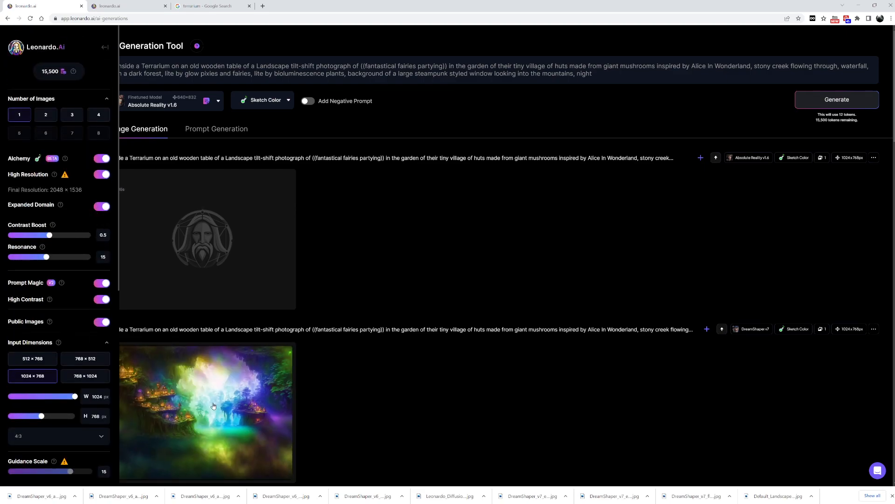
View the new DreamShaper v7 Sketch Color image enlarged, then set the Image Weight to 0.48.
click(223, 369)
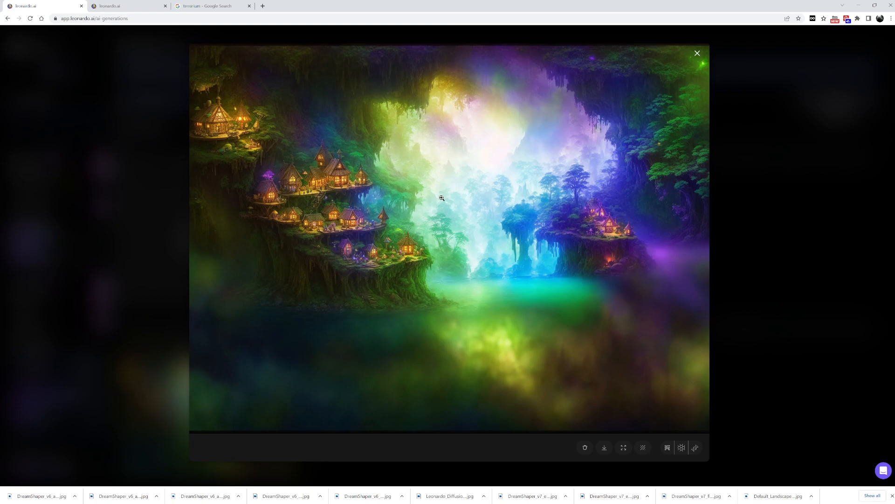
click(106, 235)
scroll(214, 252, down, 3)
scroll(63, 340, down, 5)
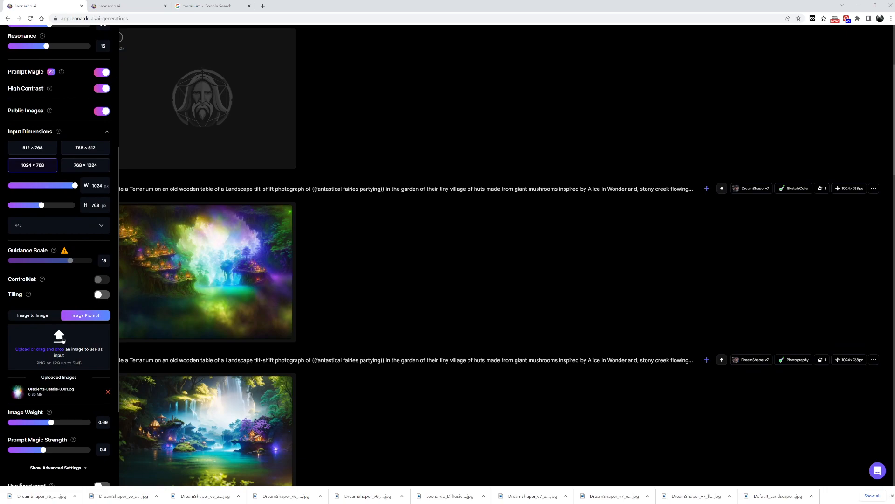
click(25, 422)
scroll(535, 204, up, 3)
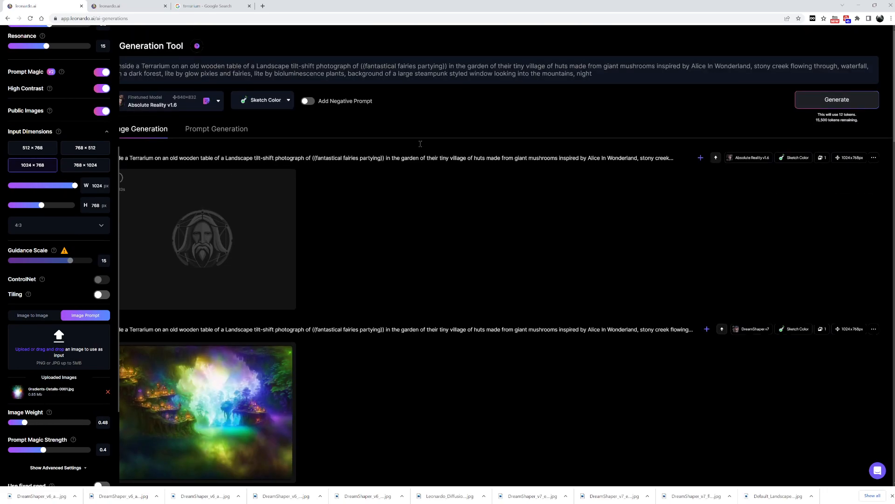
Change the finetuned model back to DreamShaper v7 and generate another Sketch Color image.
click(202, 104)
click(144, 124)
click(158, 103)
click(146, 162)
click(807, 101)
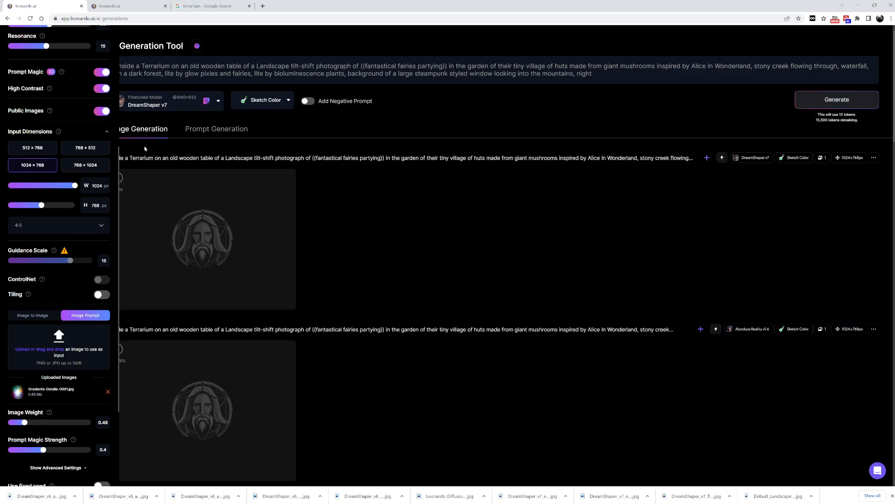
Delete the earlier DreamShaper v7 Sketch Color generation with the cliffside huts and bright rainbow glow.
scroll(388, 211, down, 5)
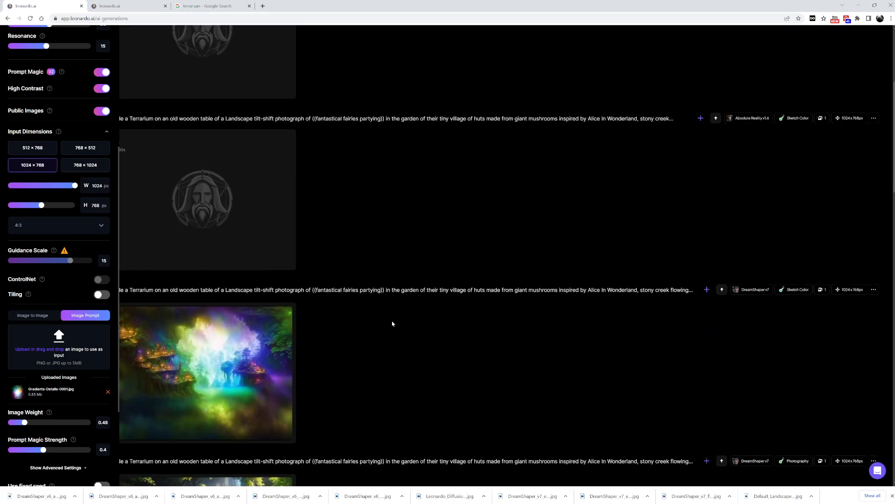
click(255, 429)
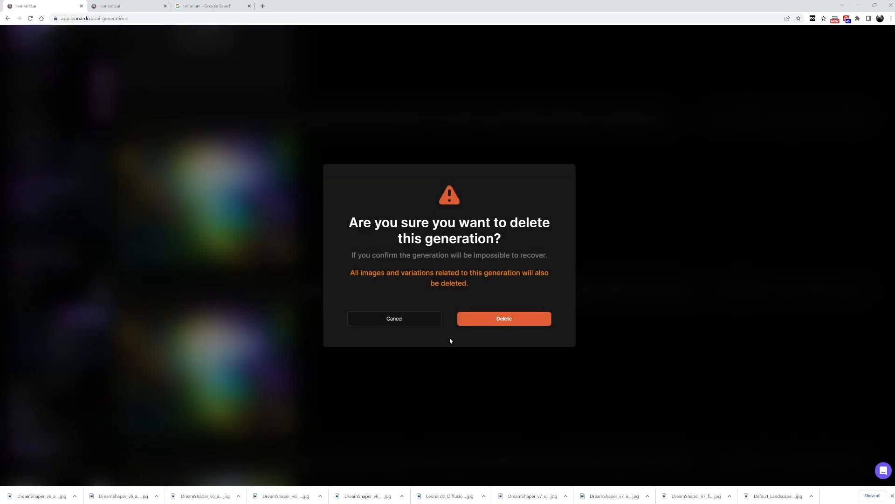
click(498, 318)
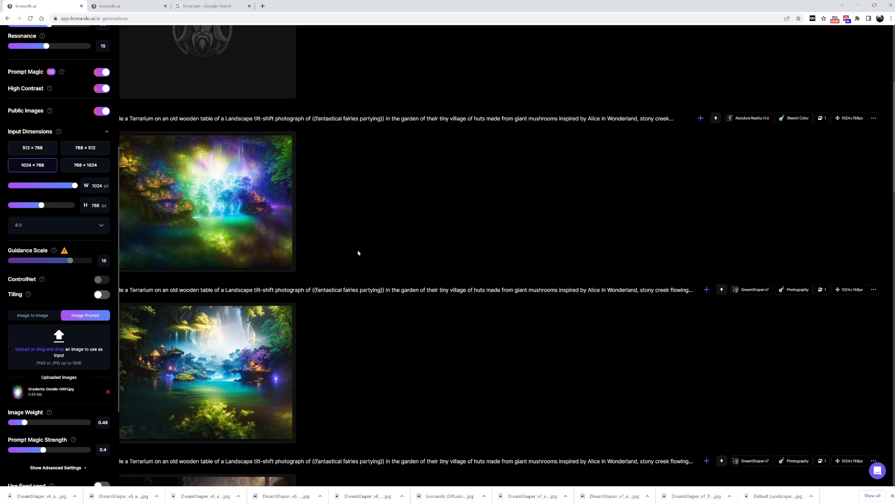
Lower the Image Weight of the image prompt to 0.4.
scroll(328, 258, up, 3)
scroll(328, 259, down, 3)
scroll(37, 315, down, 3)
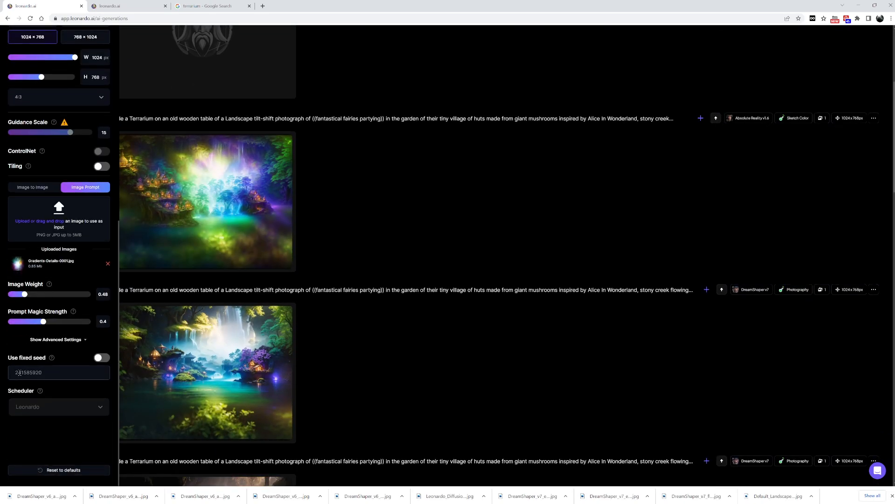
click(14, 294)
scroll(81, 272, up, 2)
scroll(82, 272, up, 5)
scroll(332, 255, up, 4)
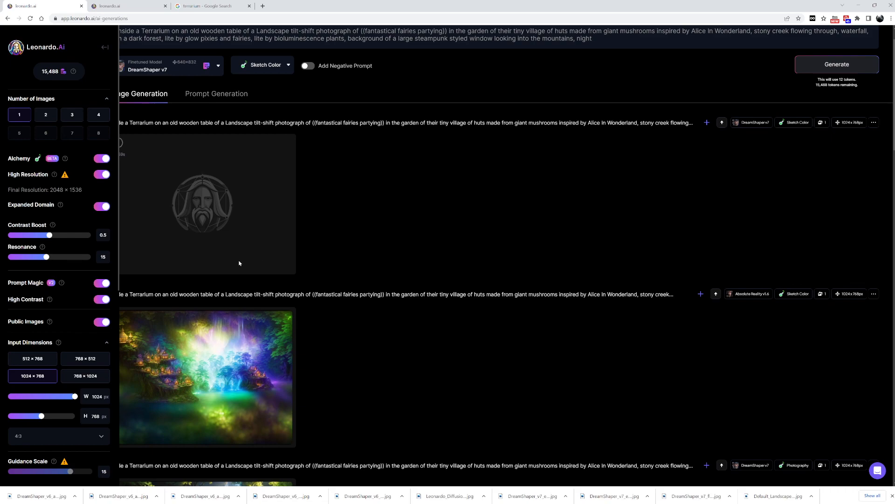
Replace the gradient image prompt with Parchment-0011.jpg, then view the newly generated village under the aurora enlarged.
scroll(49, 261, down, 5)
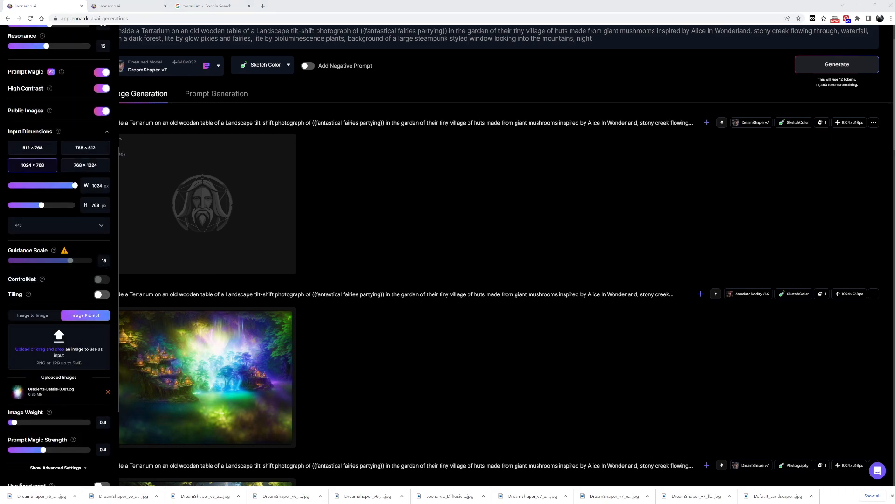
drag(665, 437, 51, 347)
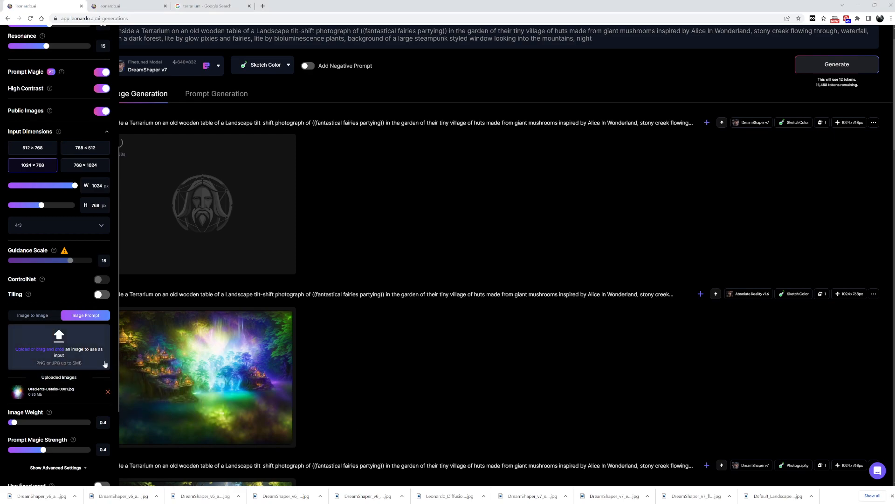
click(108, 392)
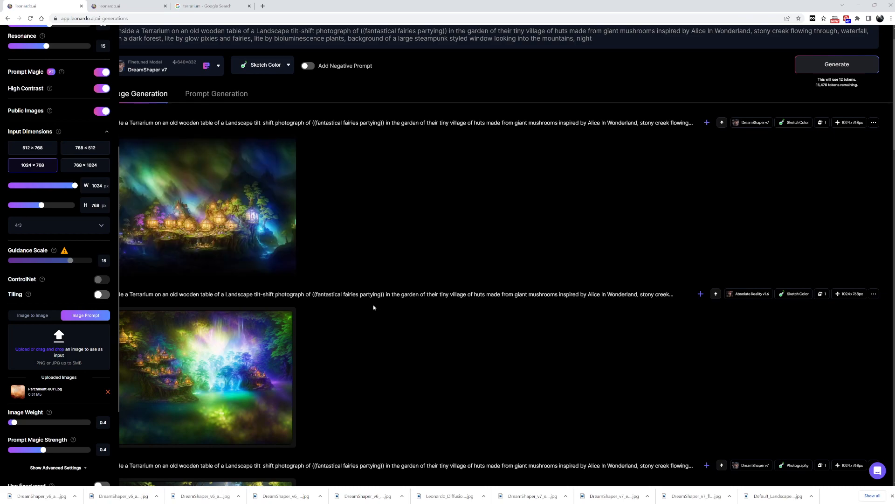
click(234, 203)
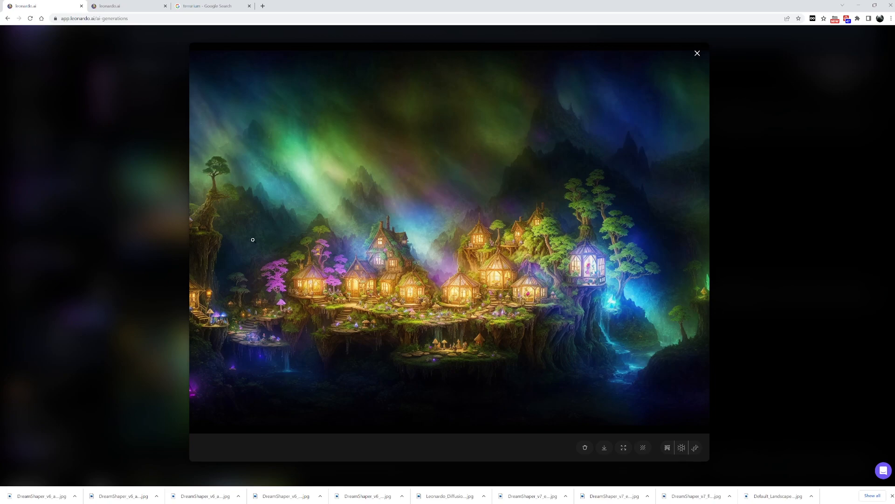
click(125, 246)
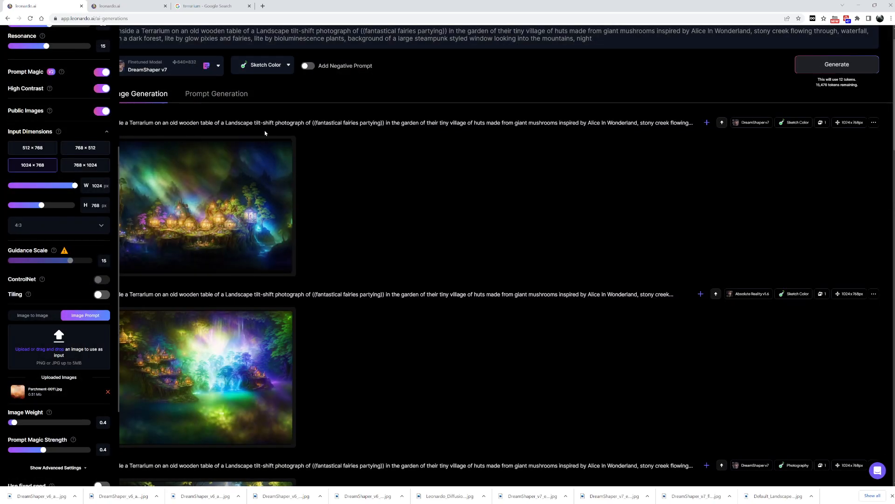
Change the Alchemy preset style to Sketch B/W and generate one image.
click(278, 68)
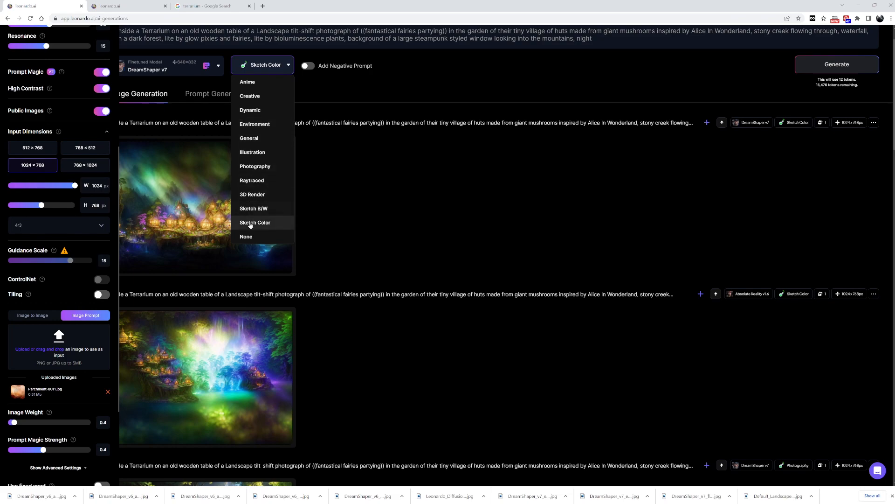
click(251, 208)
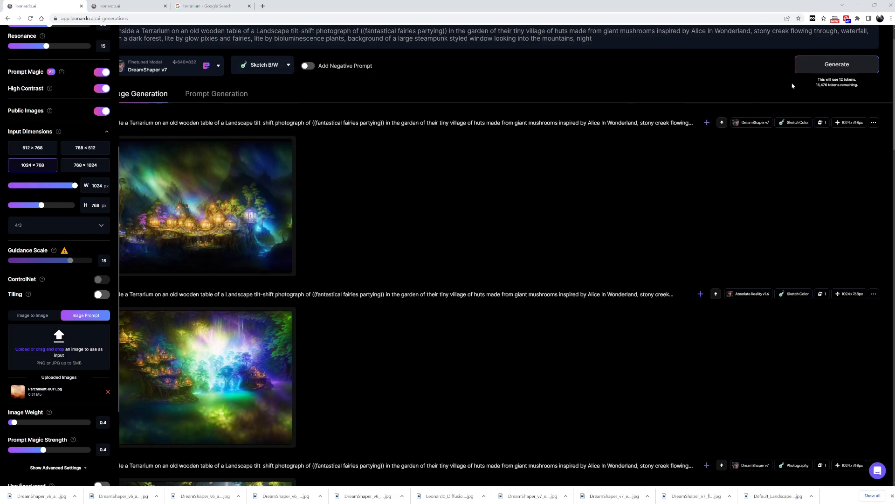
click(823, 68)
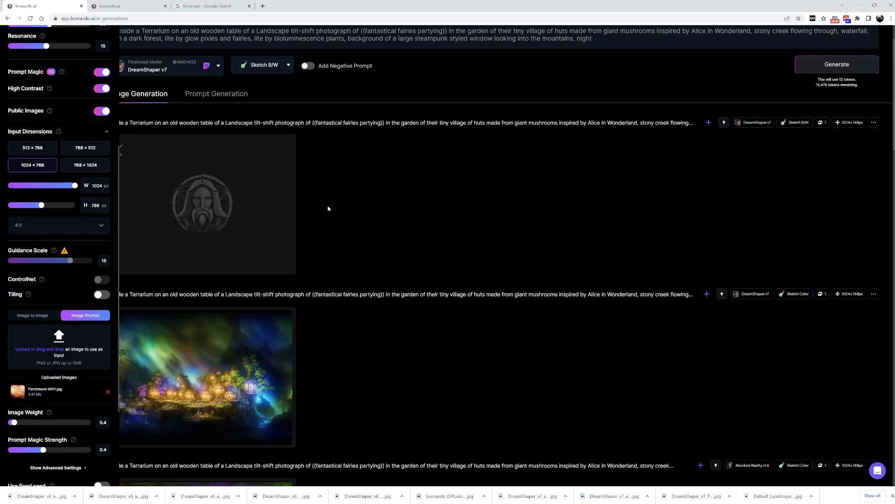
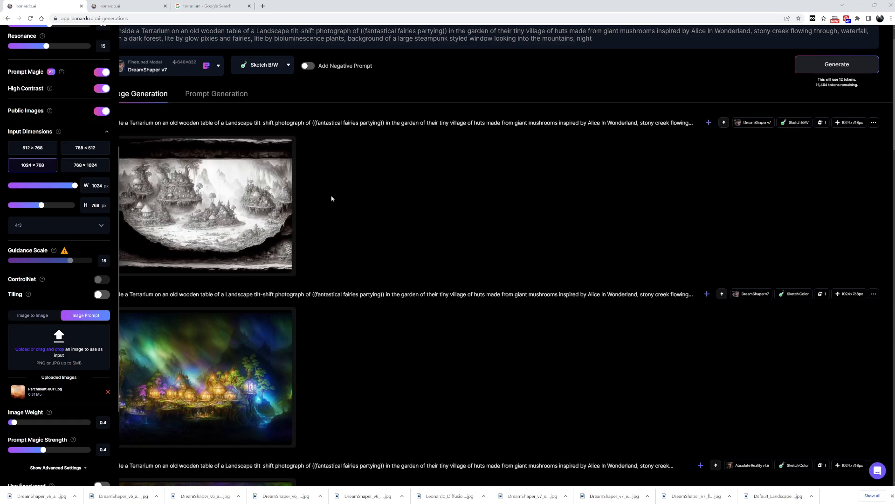
Examine the generated black-and-white mushroom village sketch enlarged, then return to the feed.
click(236, 186)
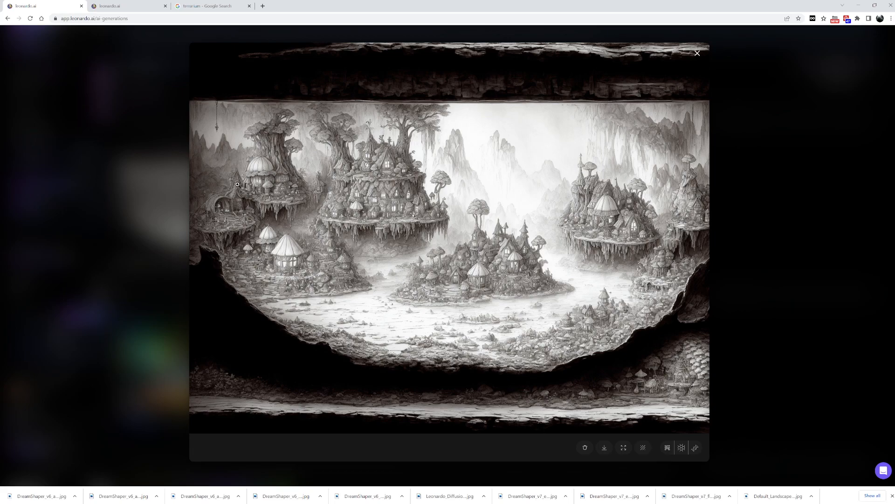
click(136, 166)
scroll(349, 101, up, 1)
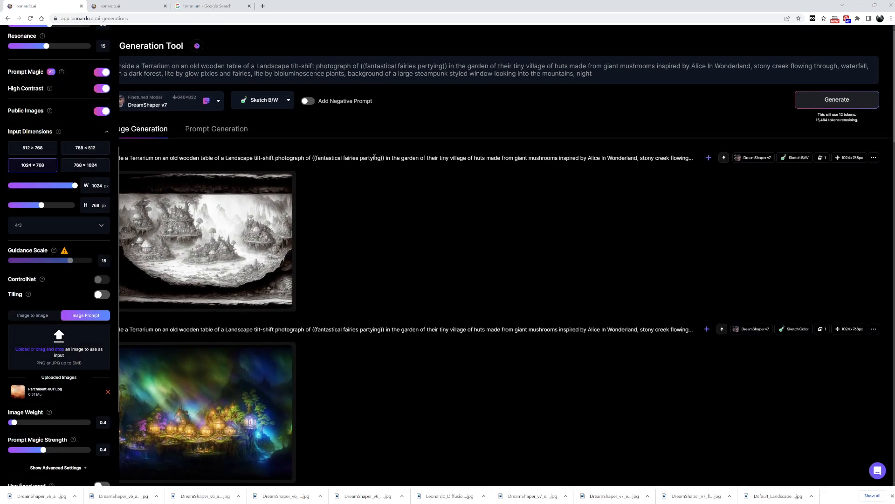
mouse_move(257, 223)
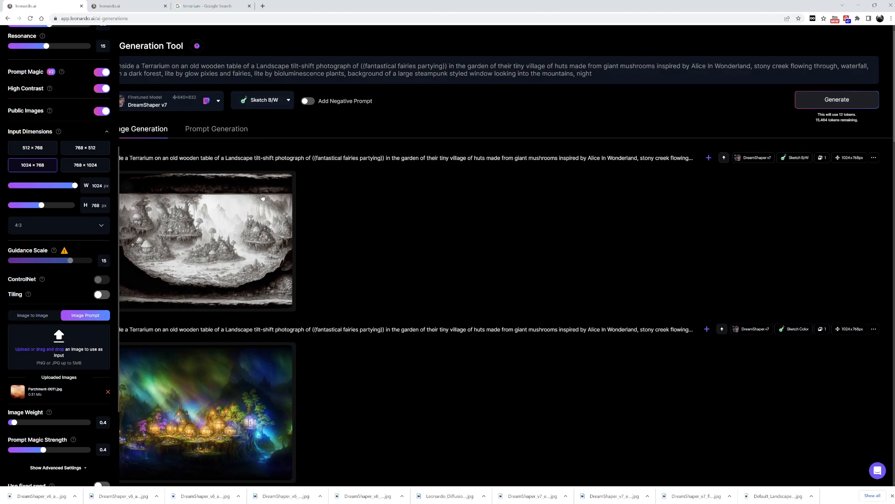
click(257, 223)
click(760, 191)
Open the generation info of the Sketch B/W image, copy its seed, and close the info.
click(874, 158)
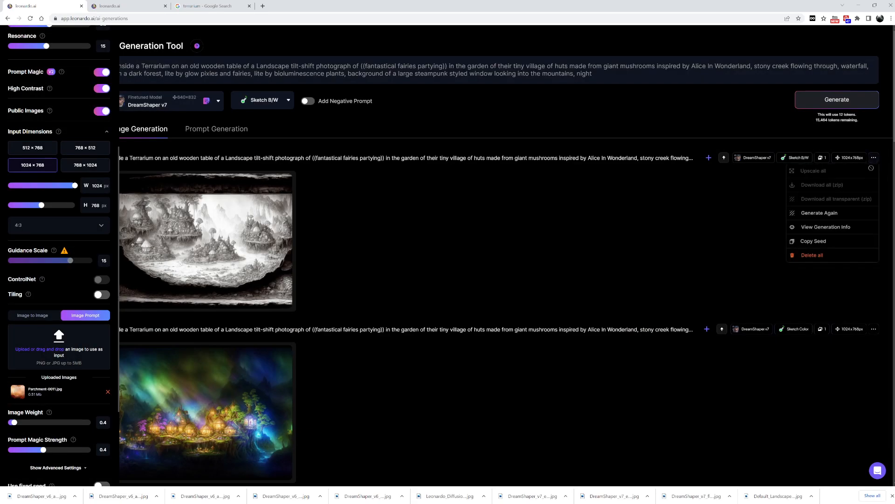
click(827, 227)
drag(578, 303, 536, 304)
key(ctrl+c)
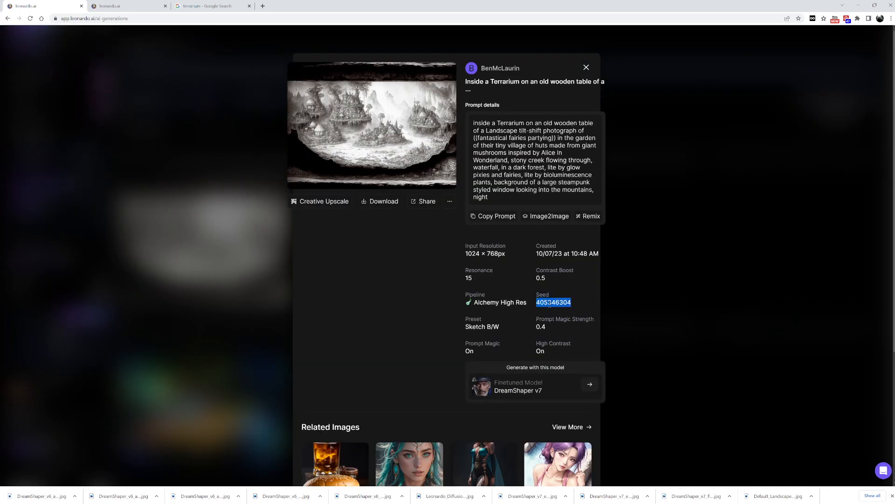
click(652, 289)
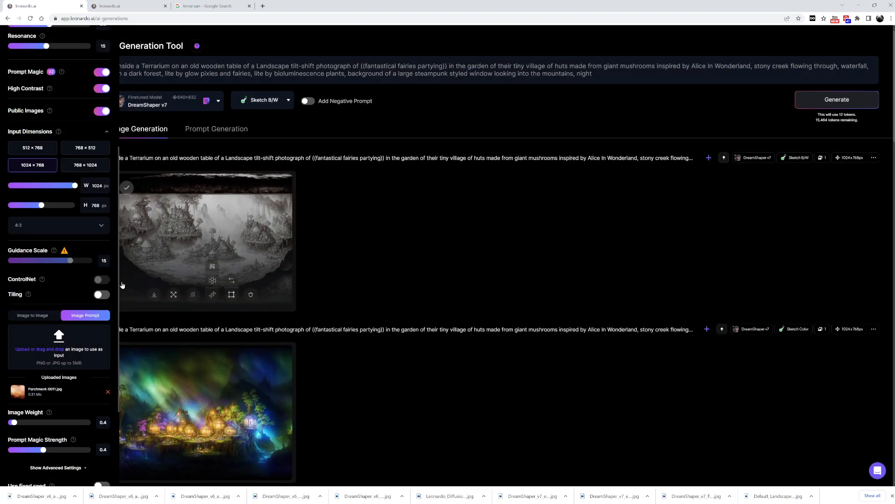
Enter the copied seed 405346304 in the generation settings and enable Use fixed seed.
click(88, 371)
key(ctrl+v)
click(102, 357)
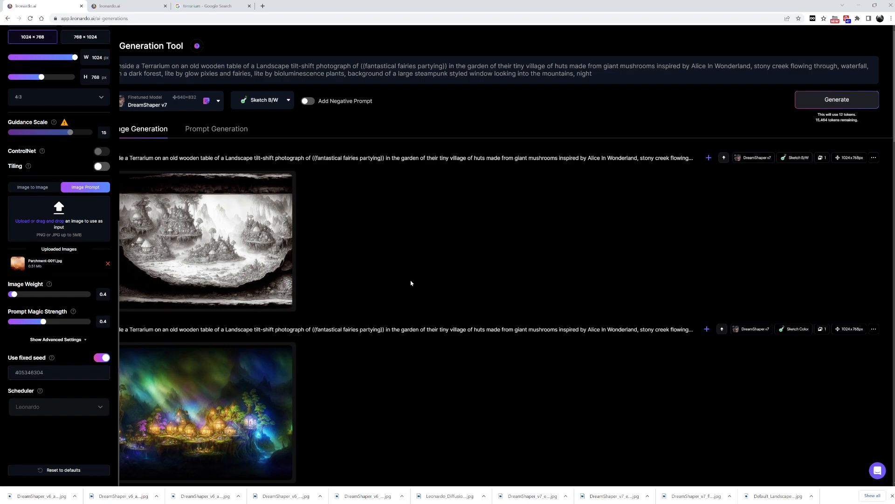
Change the Alchemy preset style to Sketch Color and generate one image with the fixed seed.
scroll(93, 257, up, 7)
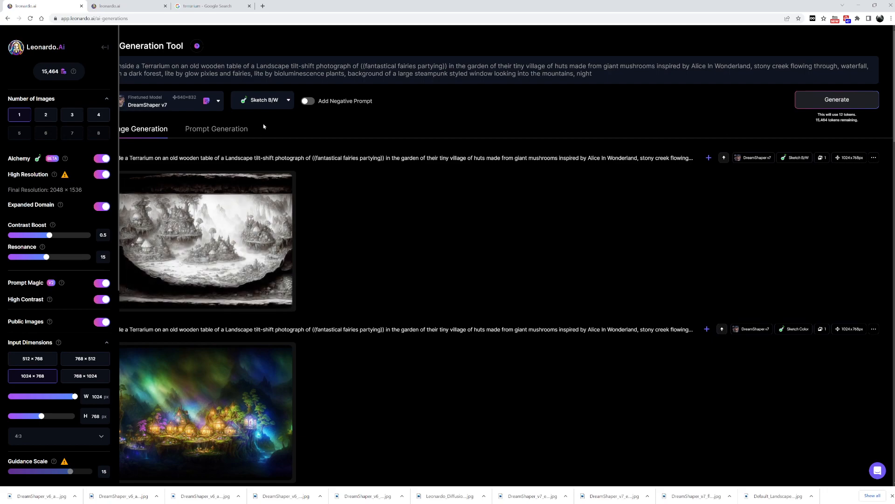
click(272, 101)
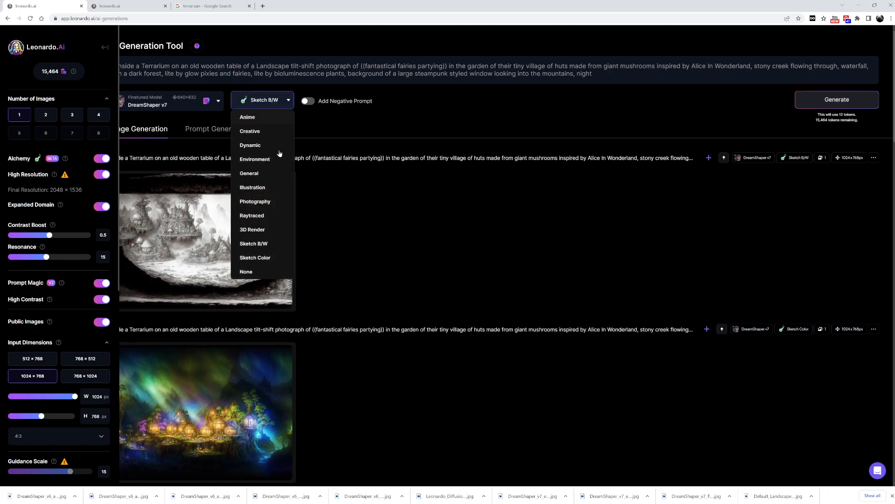
click(255, 257)
click(800, 104)
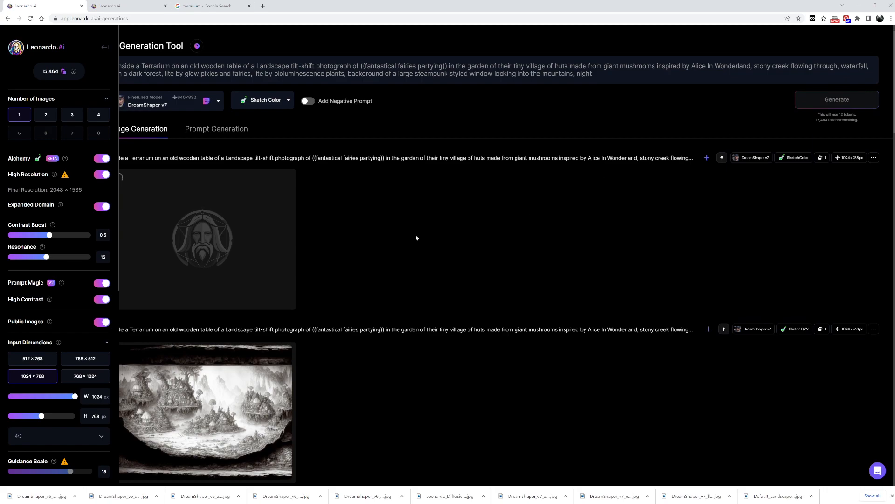
Change the Alchemy preset style to Illustration and generate one image with the same fixed seed.
scroll(265, 252, down, 1)
scroll(265, 252, down, 2)
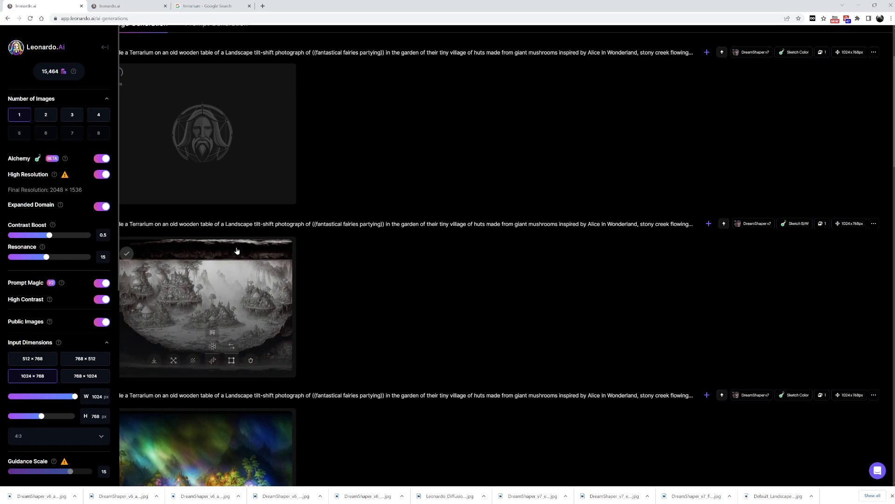
scroll(270, 192, up, 3)
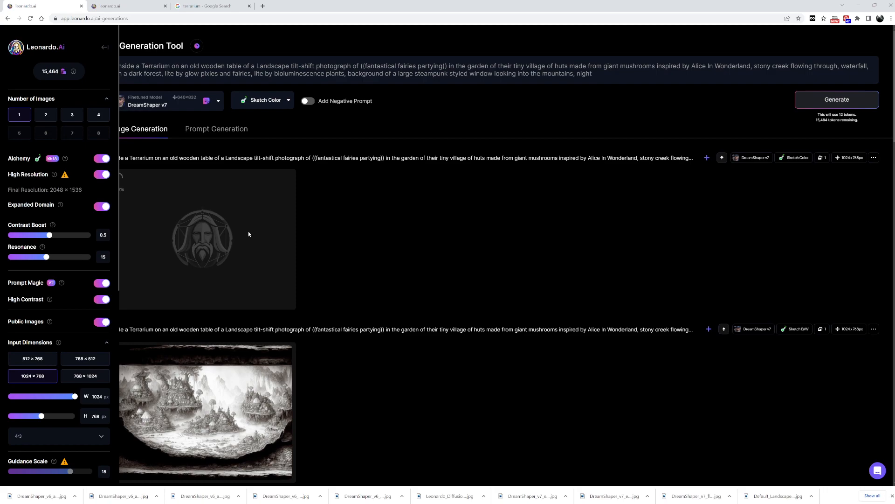
click(282, 101)
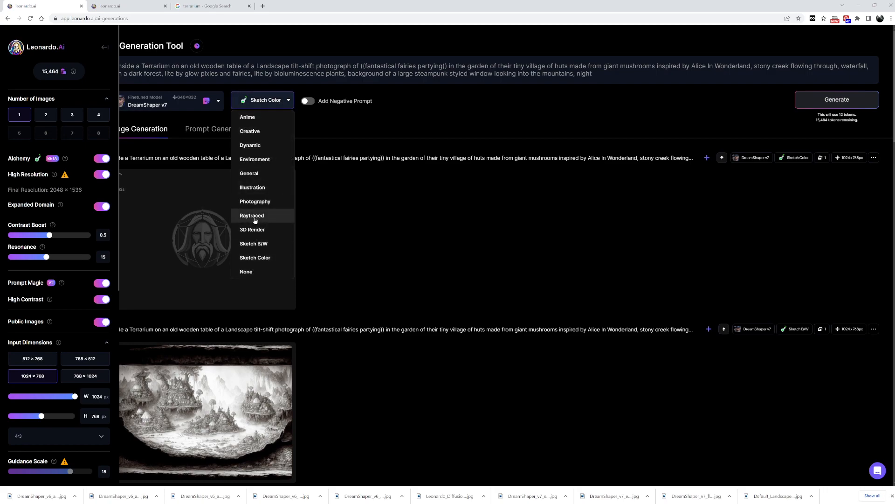
click(259, 188)
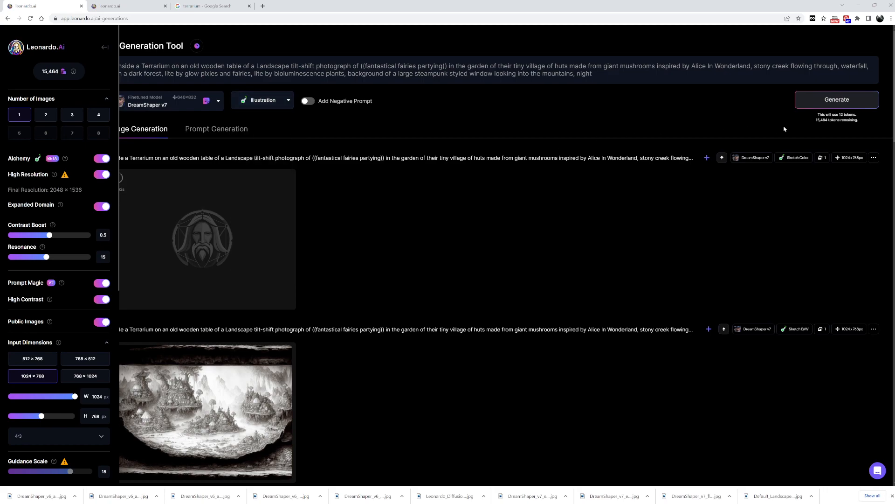
click(834, 101)
Examine the newly generated Sketch Color village image enlarged, including its lower part, then return to the feed.
scroll(297, 182, down, 5)
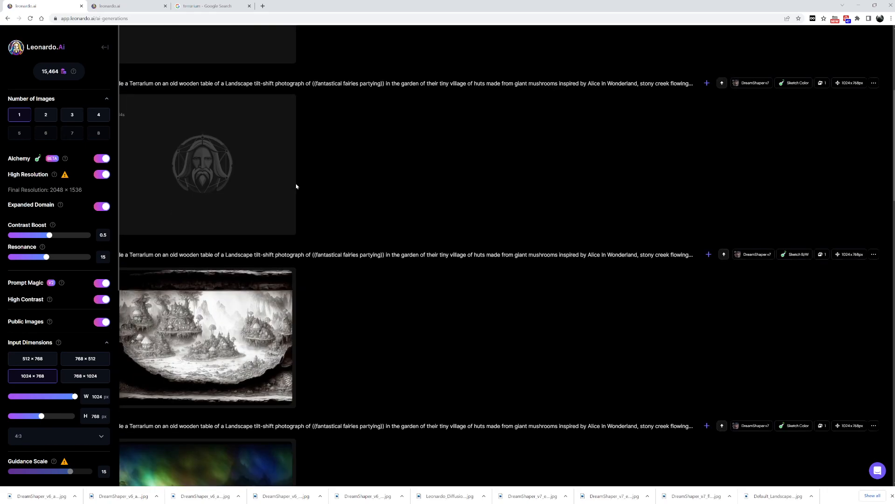
scroll(334, 184, up, 1)
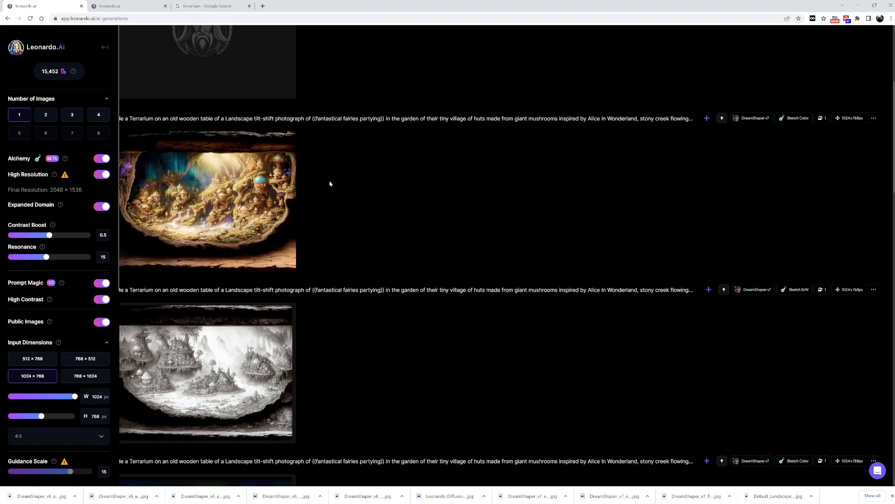
click(275, 201)
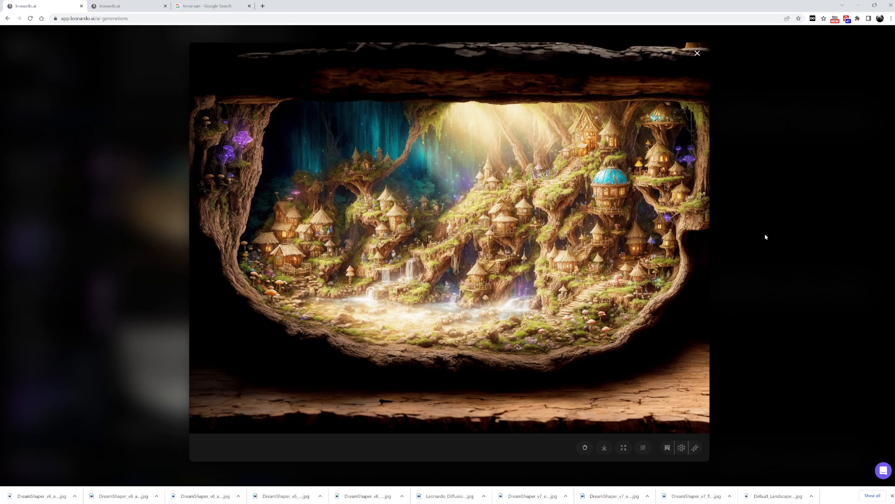
click(530, 198)
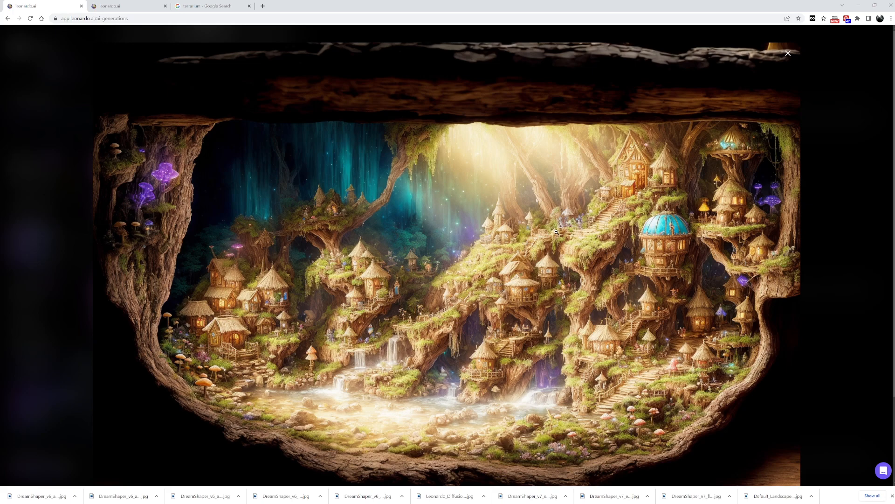
scroll(554, 226, down, 2)
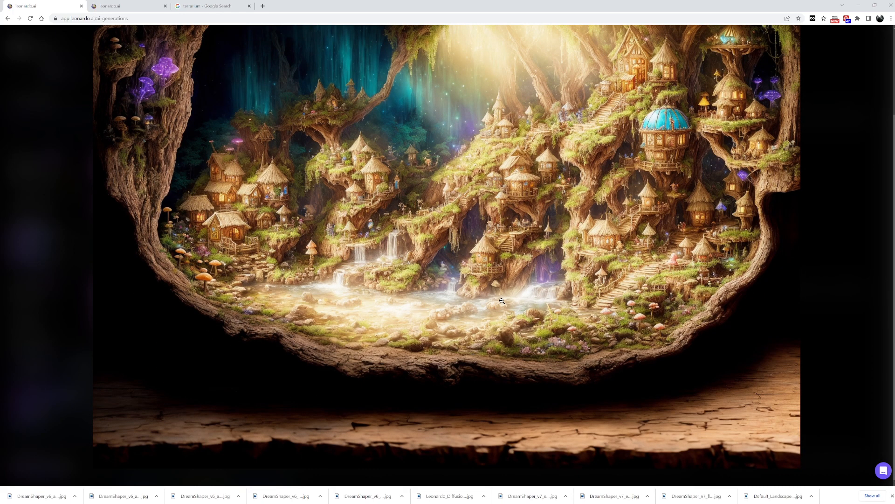
scroll(501, 301, up, 2)
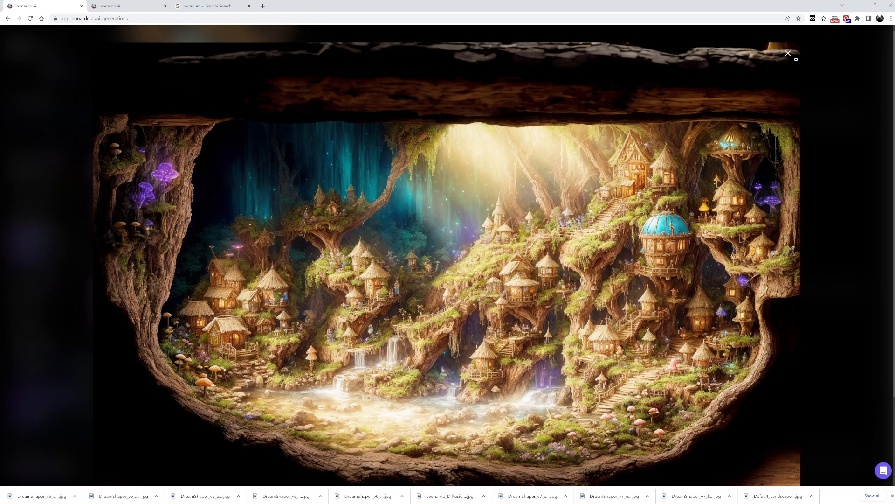
click(788, 53)
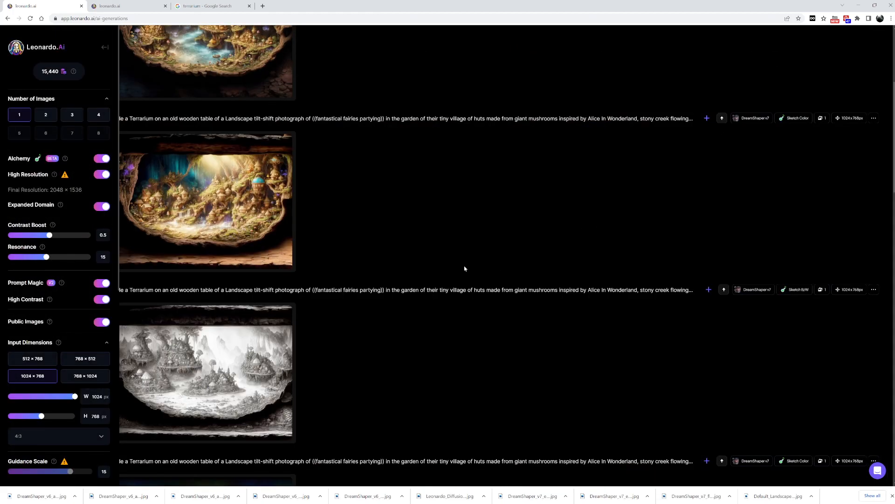
Run Alchemy Crisp Upscale on the new Illustration image and an Alchemy upscale on the Sketch Color image below it.
scroll(471, 269, up, 5)
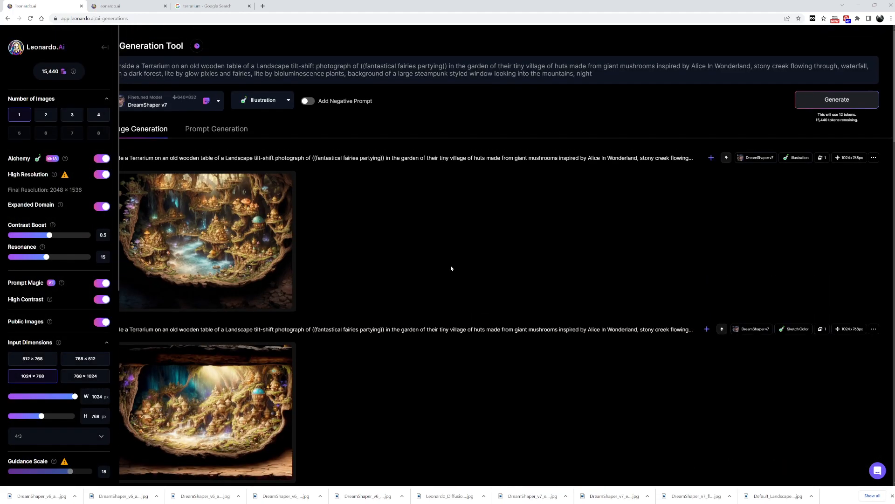
click(248, 224)
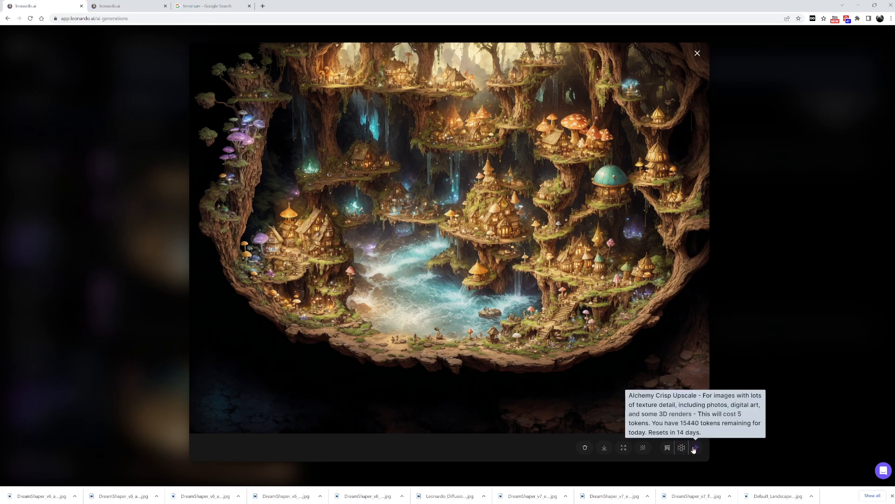
click(145, 274)
scroll(208, 288, down, 2)
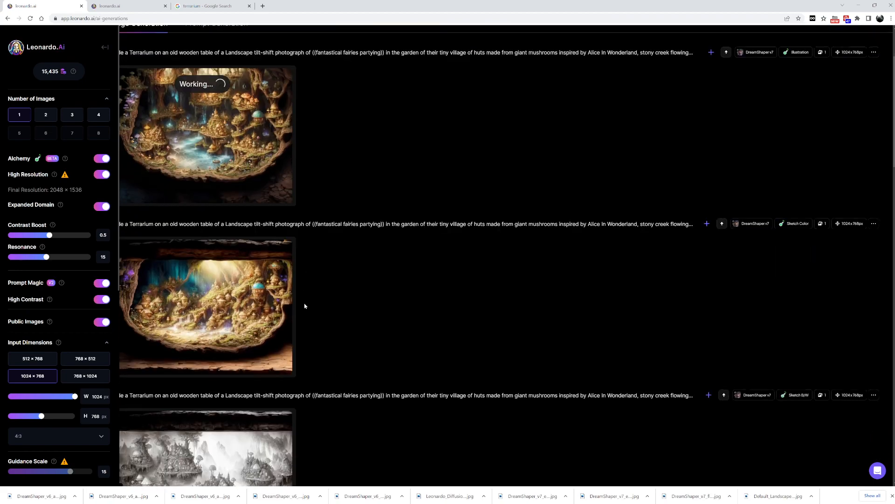
click(213, 361)
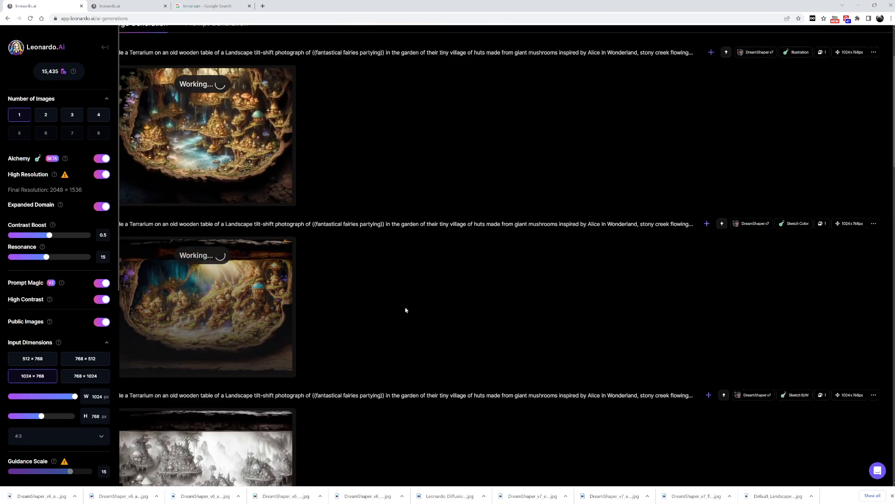
scroll(400, 308, up, 2)
mouse_move(278, 258)
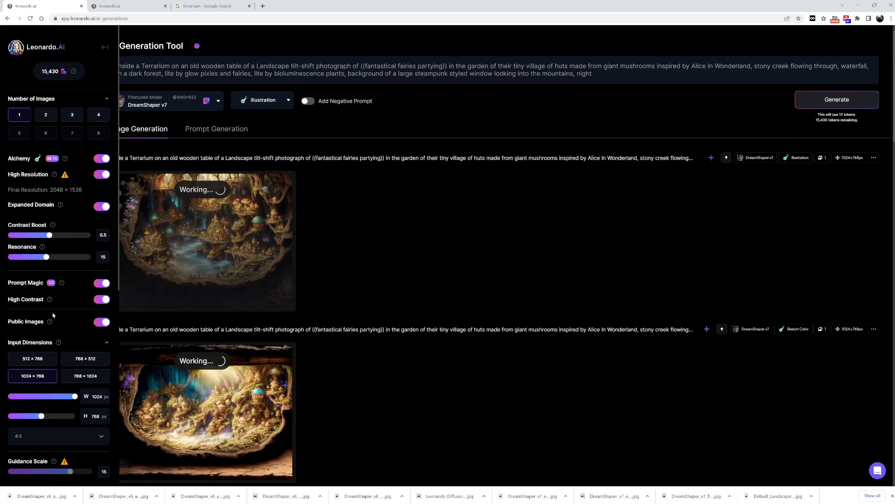
Inspect the Alchemy Crisp upscaled Illustration image at larger zoom, then return to the feed.
scroll(51, 310, down, 5)
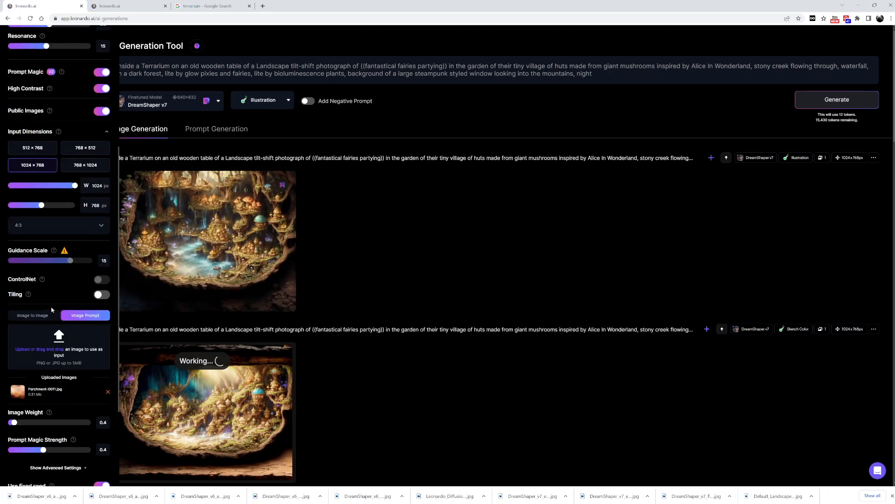
click(257, 237)
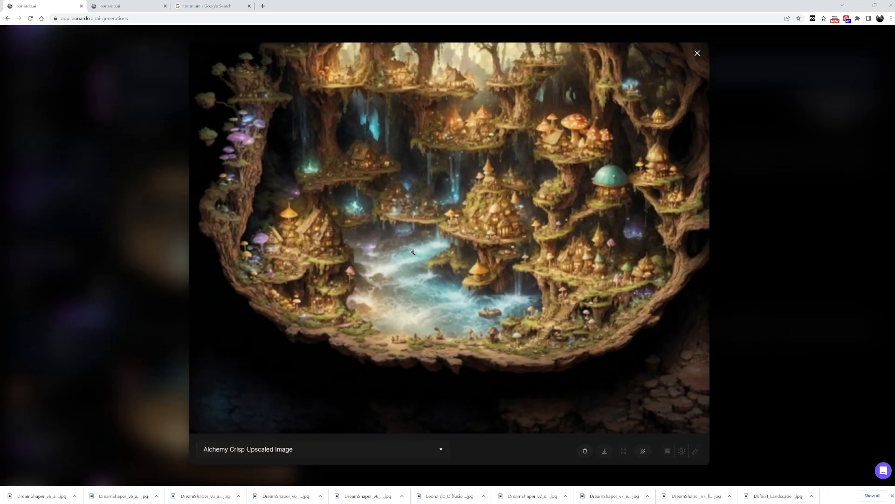
click(446, 236)
click(446, 236)
click(144, 219)
Set the fixed seed to 405346305 and generate another Illustration image.
scroll(69, 273, down, 5)
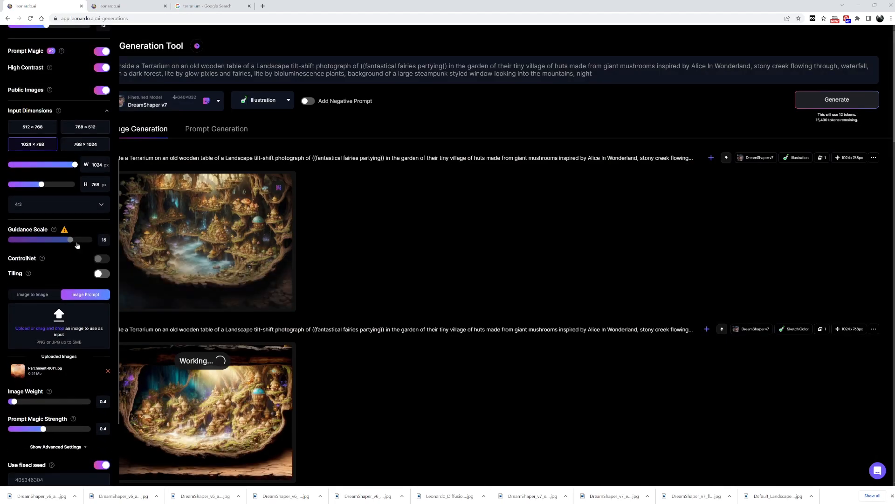
click(54, 369)
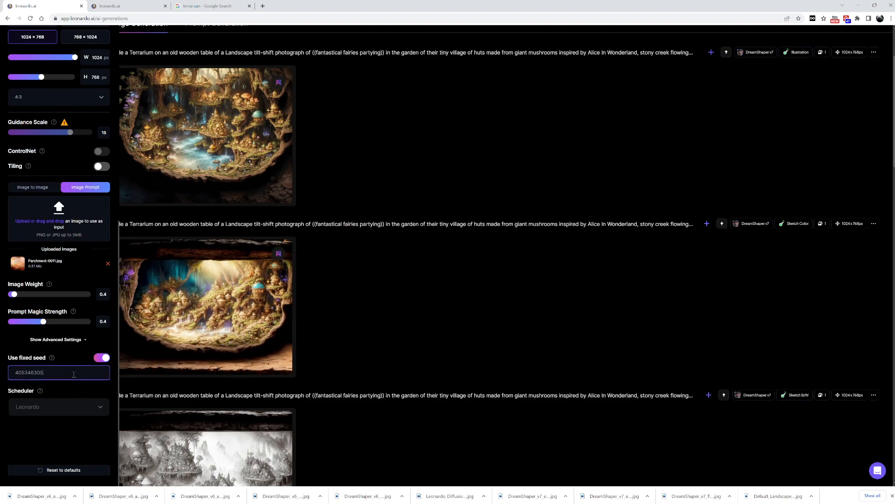
scroll(463, 295, up, 3)
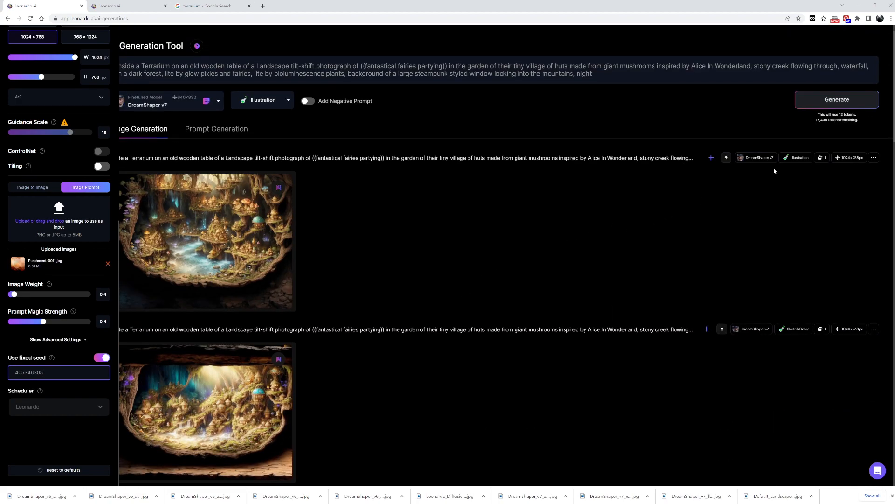
click(836, 100)
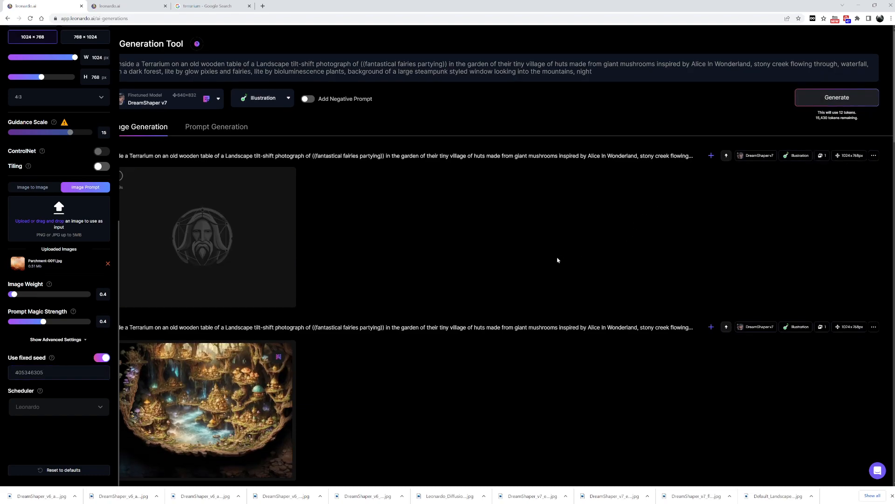
View the reference textures Parchment-0011.jpg and Parchment-0010.jpg in the image viewer, then close it.
scroll(528, 266, down, 3)
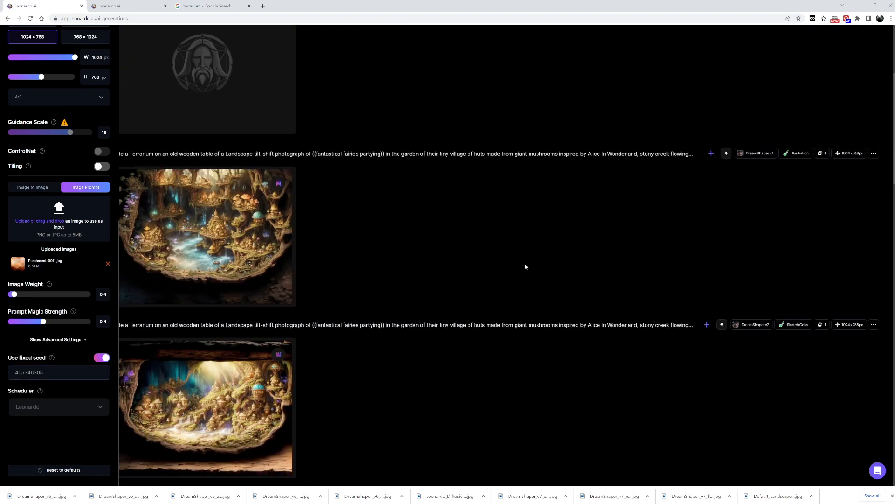
scroll(490, 254, up, 3)
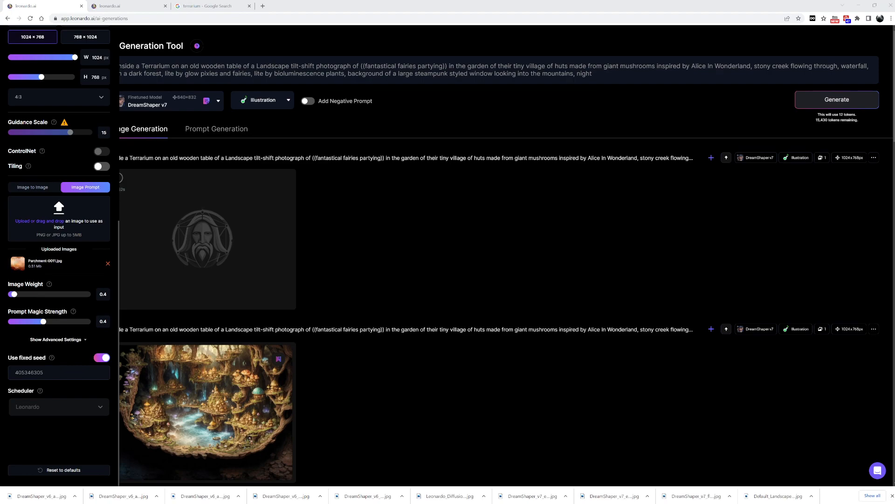
drag(894, 59, 374, 40)
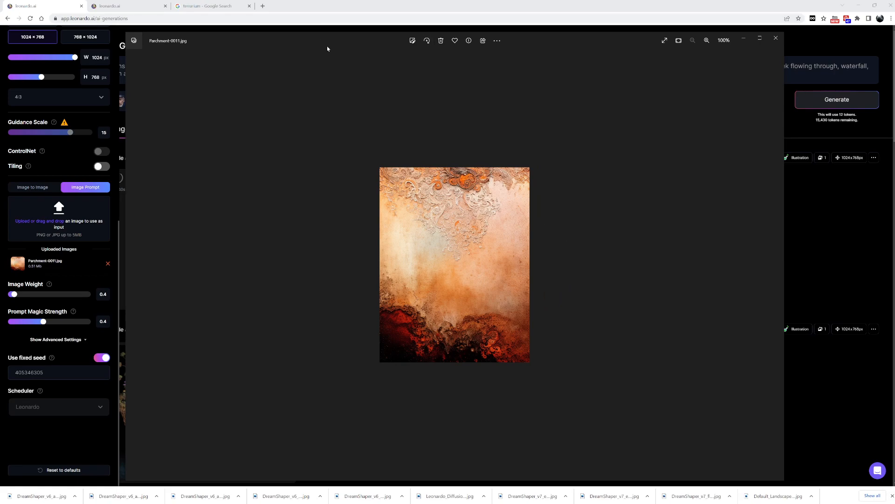
click(333, 28)
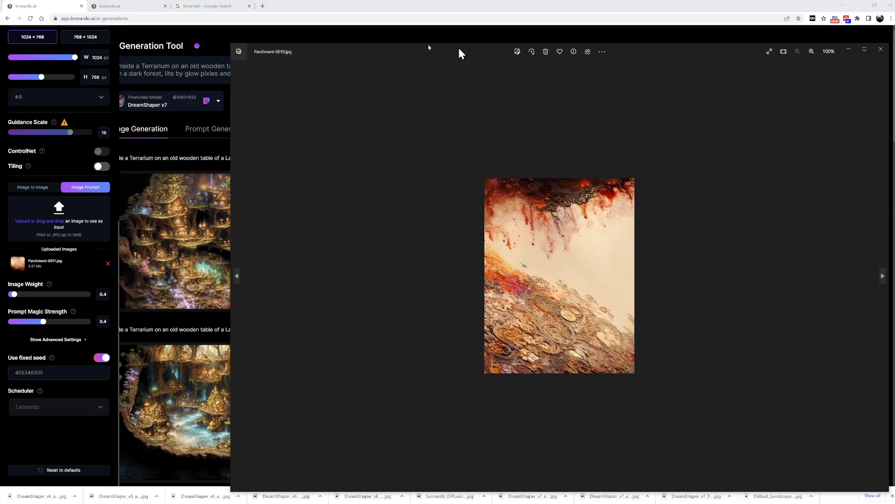
drag(458, 48, 310, 26)
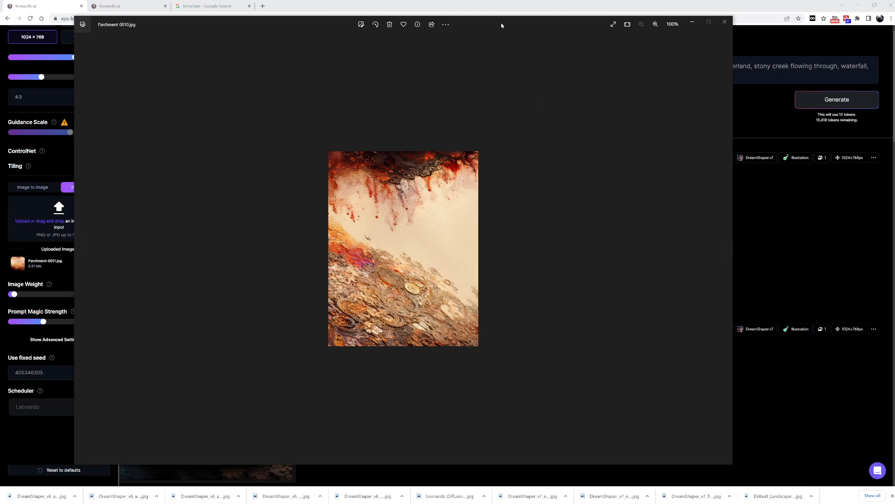
drag(496, 19, 620, 48)
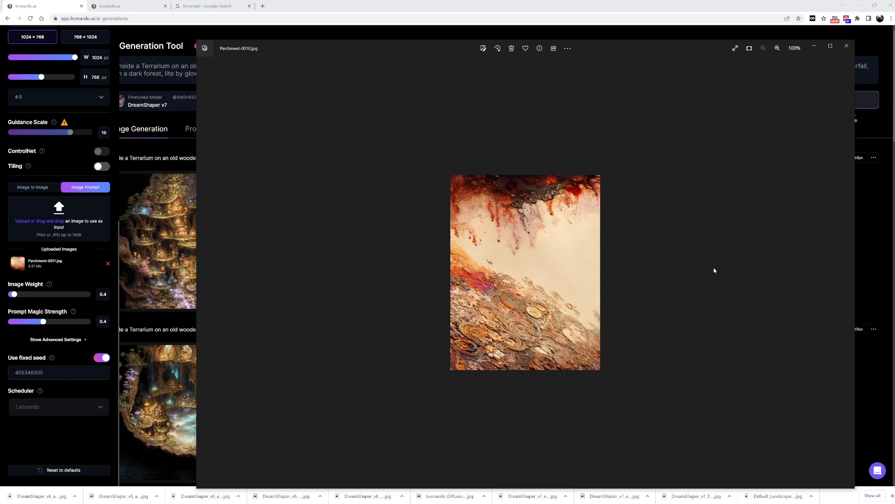
click(847, 45)
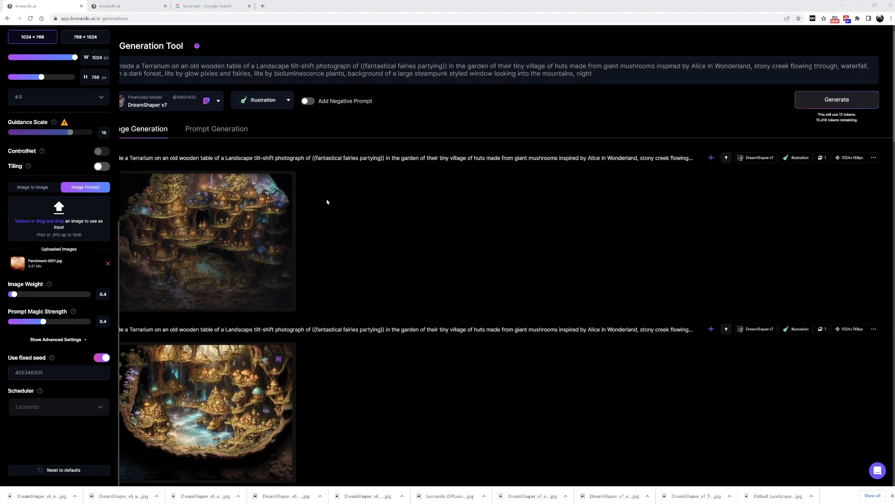
Examine the newest Illustration village image enlarged, then start an Alchemy upscale of it from the feed.
click(225, 208)
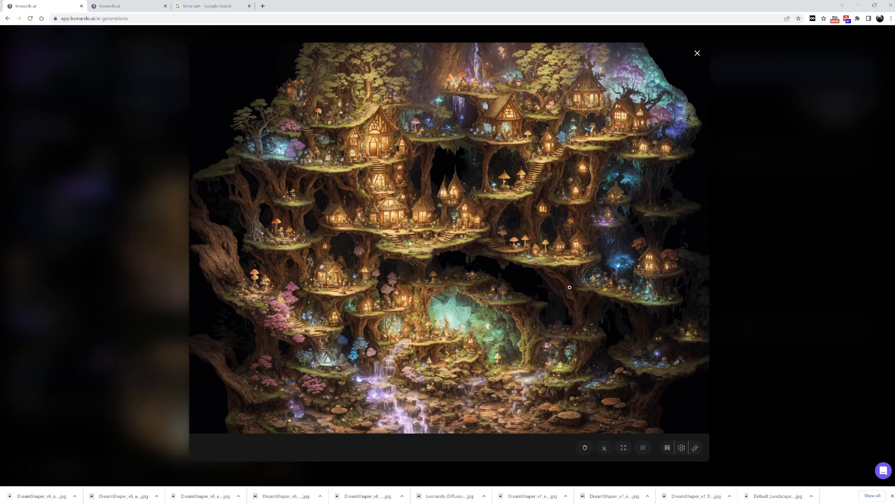
click(437, 276)
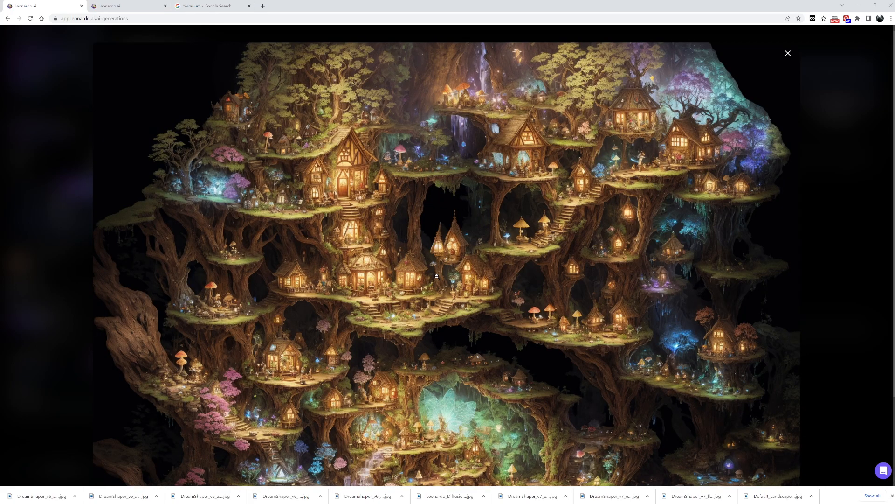
click(429, 276)
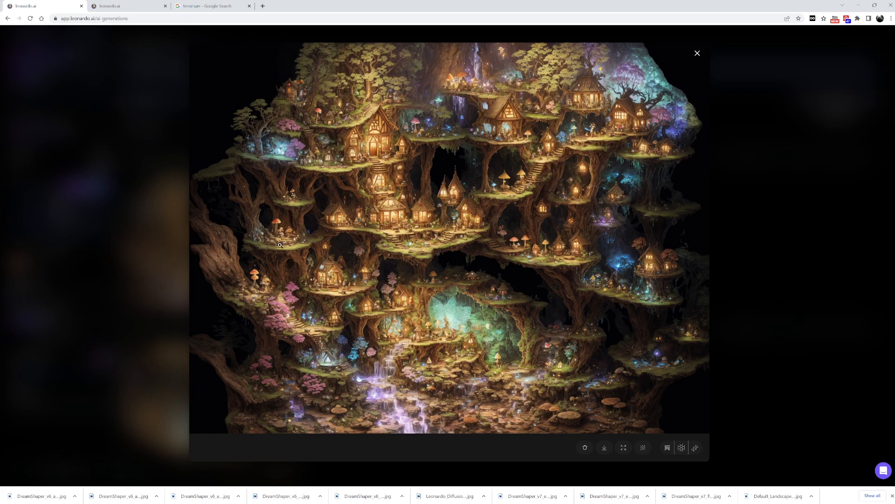
click(168, 247)
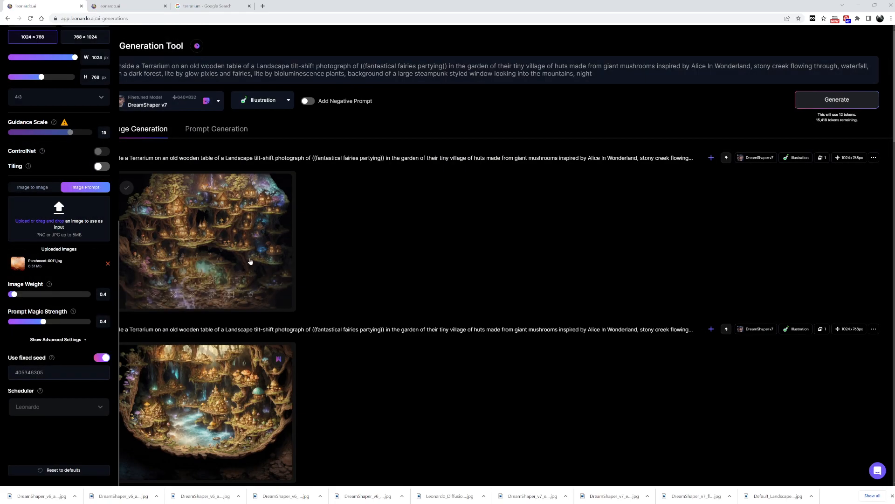
click(212, 294)
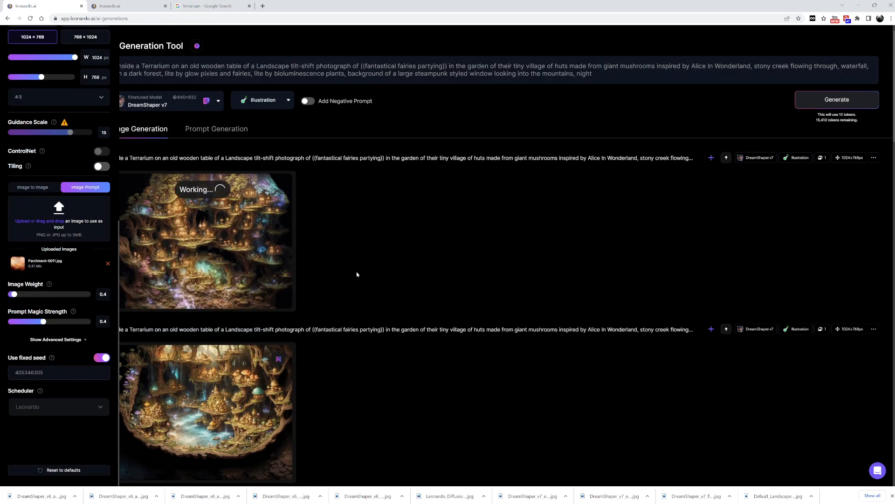
mouse_move(128, 282)
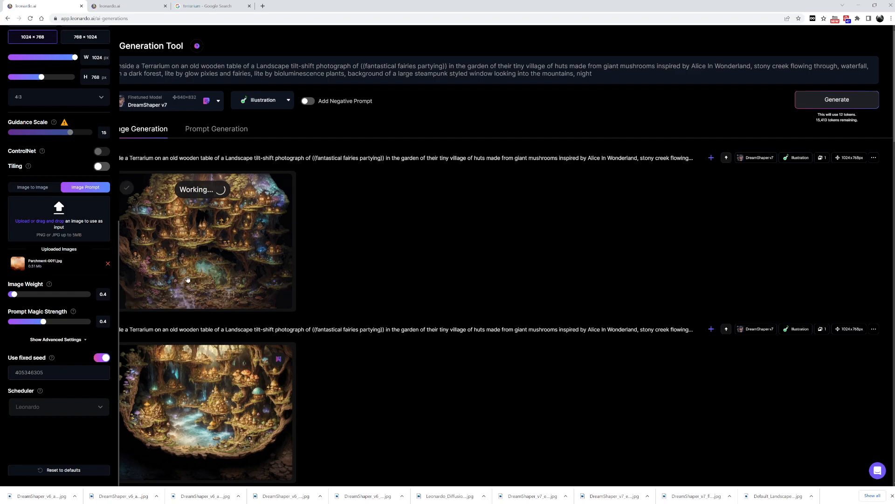
Replace the Parchment-0011.jpg image prompt with Parchment-0010.jpg and generate another Illustration image.
click(108, 265)
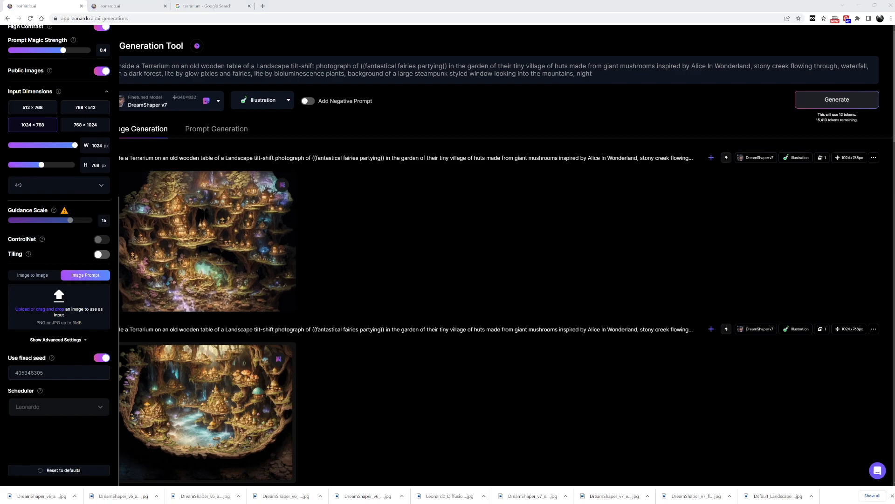
drag(210, 243, 94, 299)
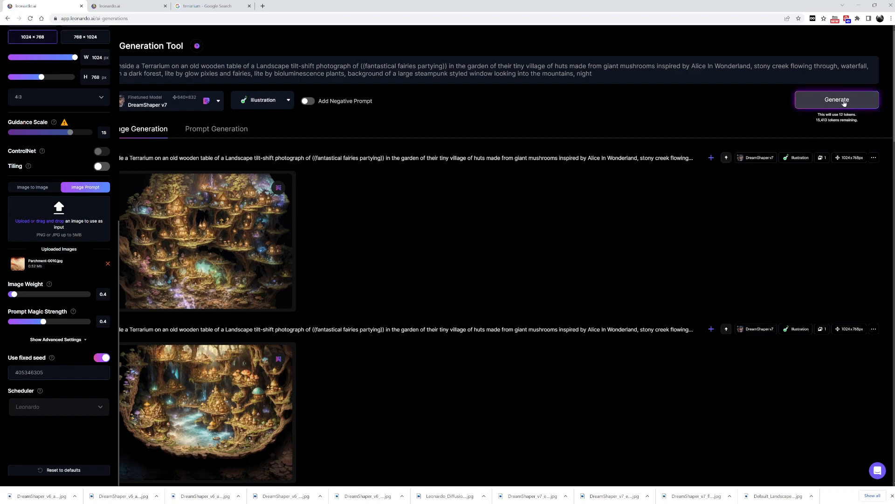
click(820, 101)
Examine the Alchemy Crisp upscaled village image at larger zoom and return to the top of the feed.
scroll(445, 249, down, 5)
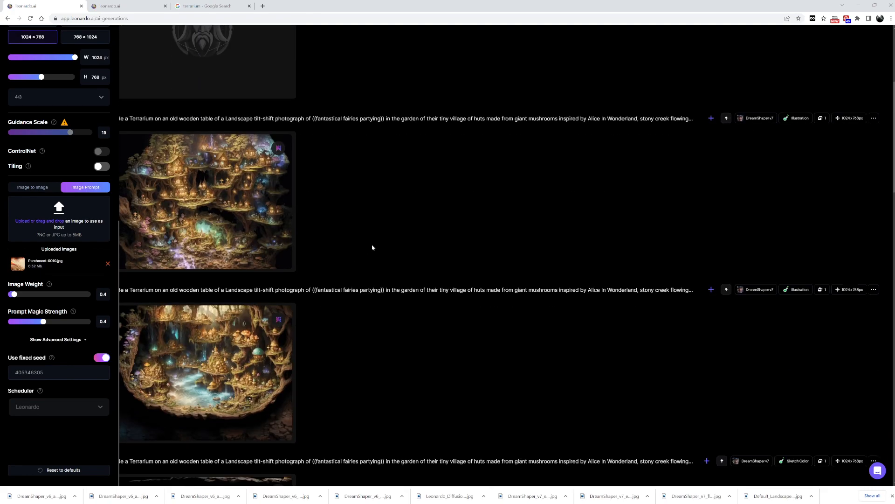
click(198, 200)
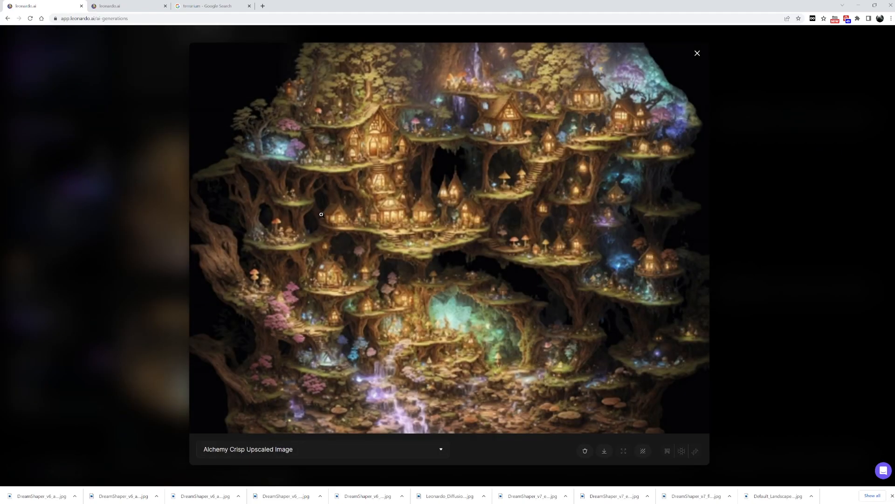
click(461, 238)
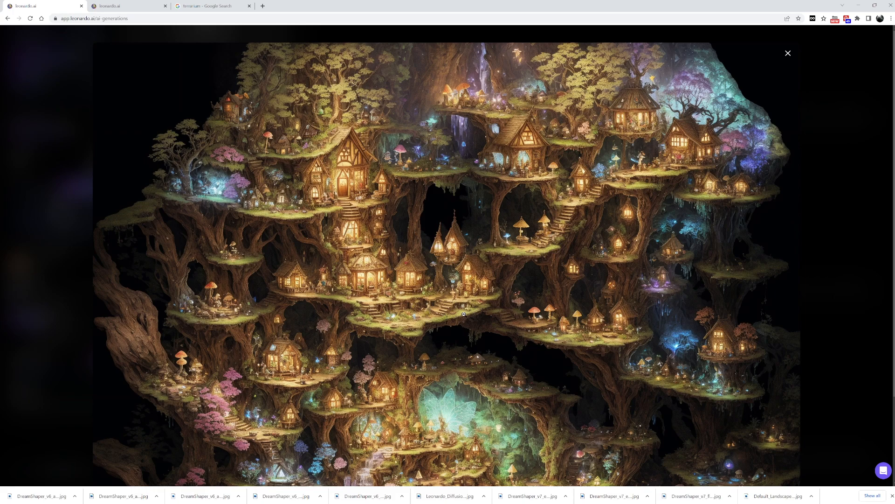
scroll(463, 313, down, 2)
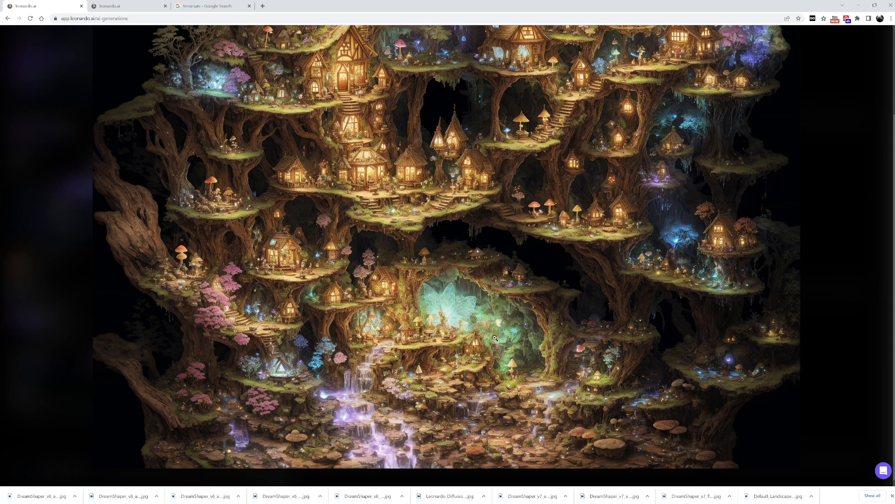
scroll(494, 327, up, 2)
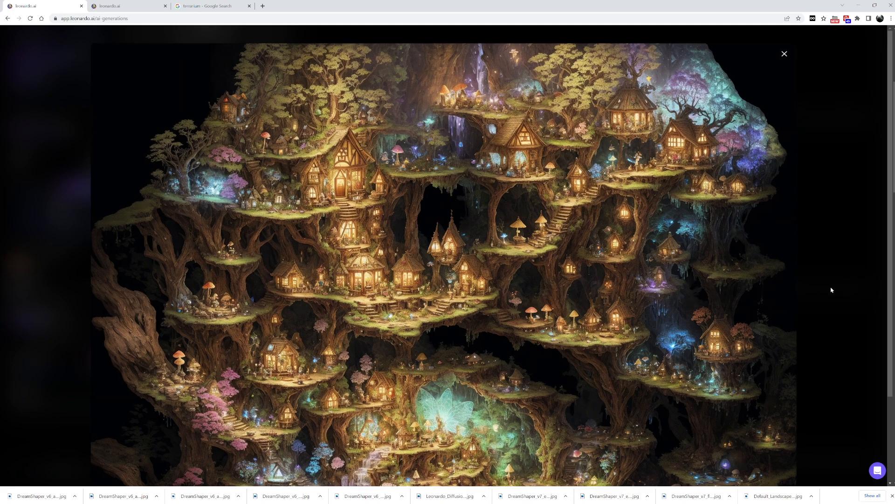
click(831, 289)
scroll(490, 262, up, 5)
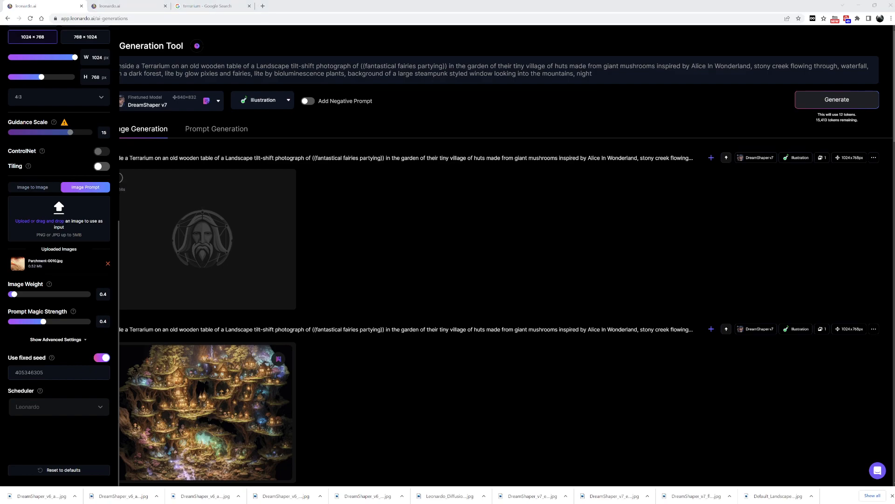
Switch to File Explorer, look through the Colour Splashes texture folder, and move the window out of the way.
drag(894, 130, 288, 76)
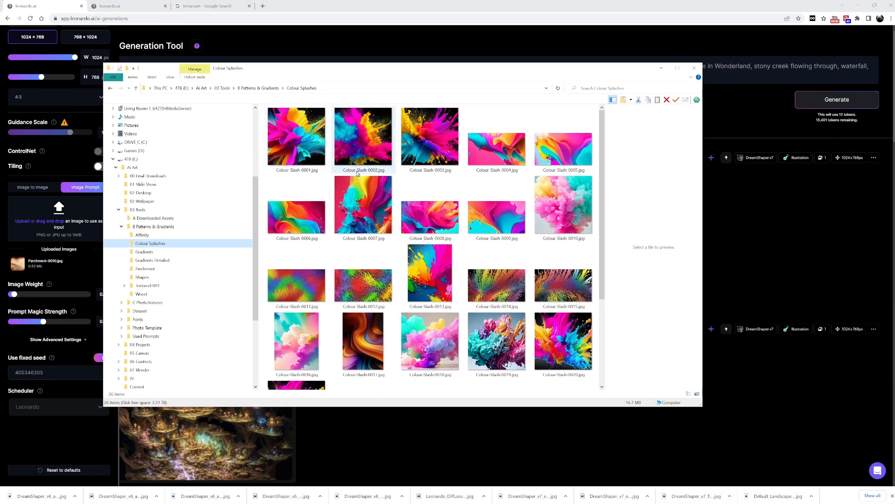
scroll(377, 188, down, 3)
scroll(377, 188, up, 3)
drag(312, 68, 351, 106)
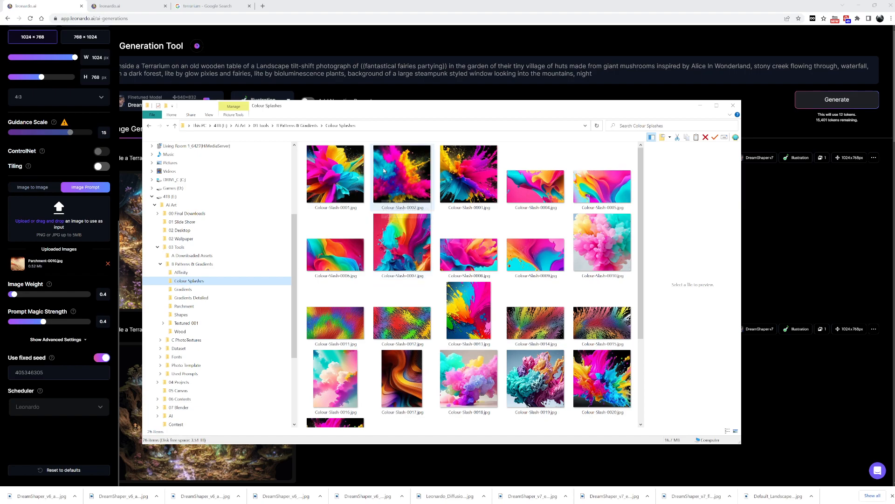
drag(892, 140, 894, 140)
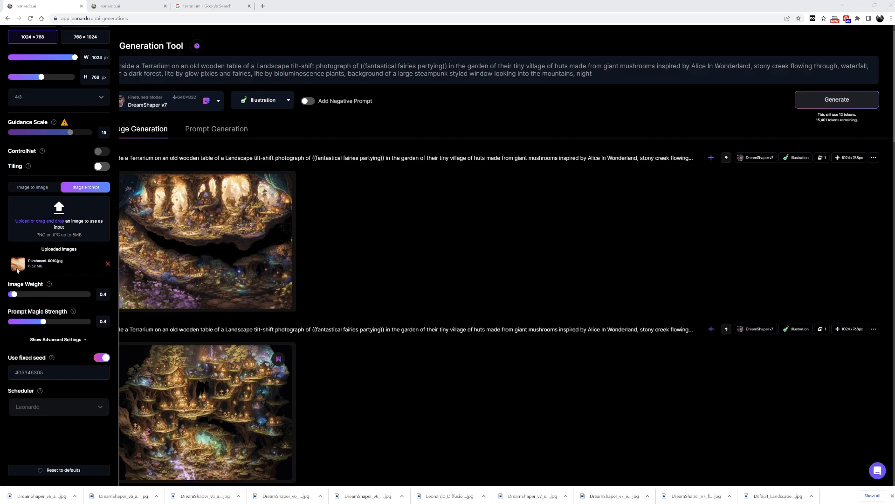
Examine the image generated with the Parchment-0010.jpg prompt at larger zoom and close the viewer.
click(209, 240)
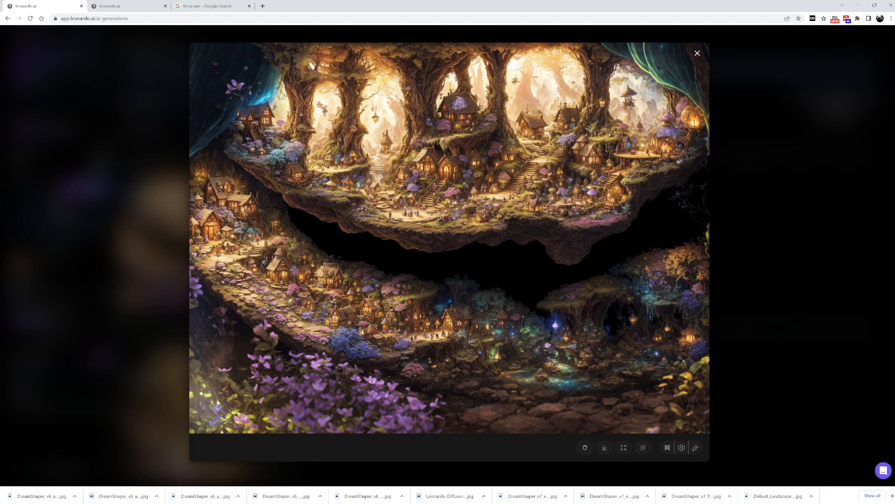
click(411, 255)
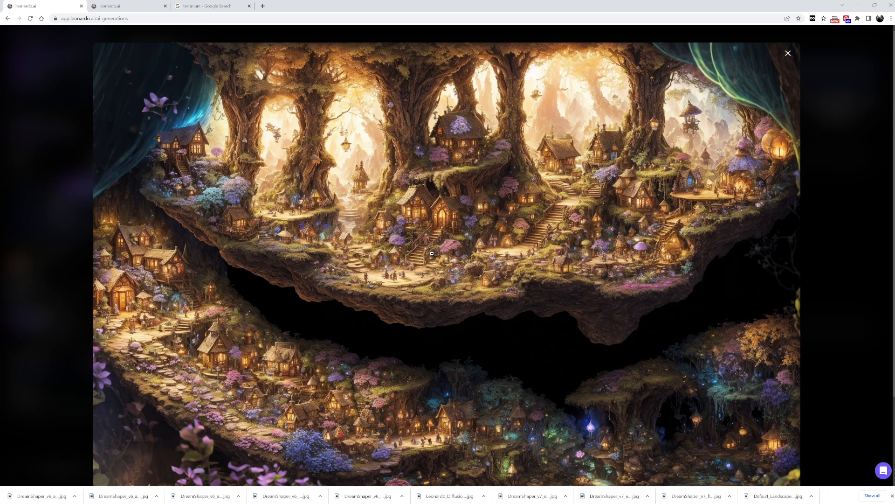
click(432, 253)
click(768, 239)
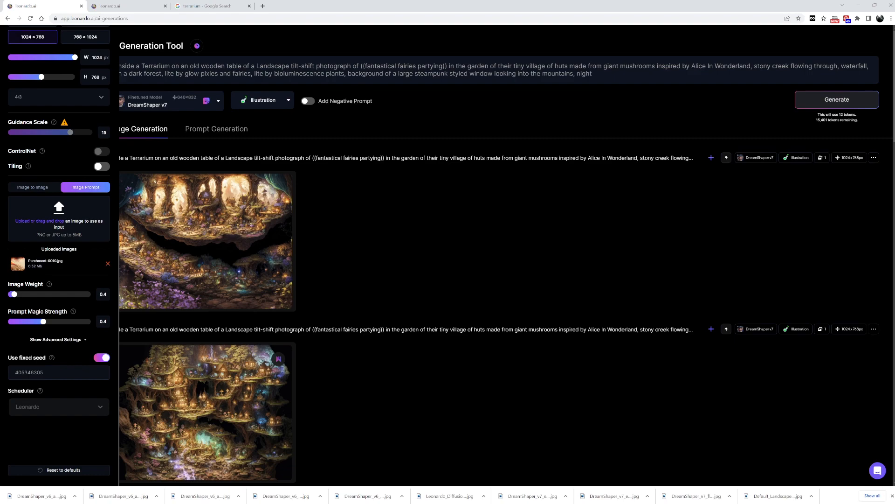
Add Colour-Slash-0008.jpg as a second image prompt alongside the parchment texture and generate an Illustration image.
drag(289, 303, 43, 265)
drag(1, 219, 47, 220)
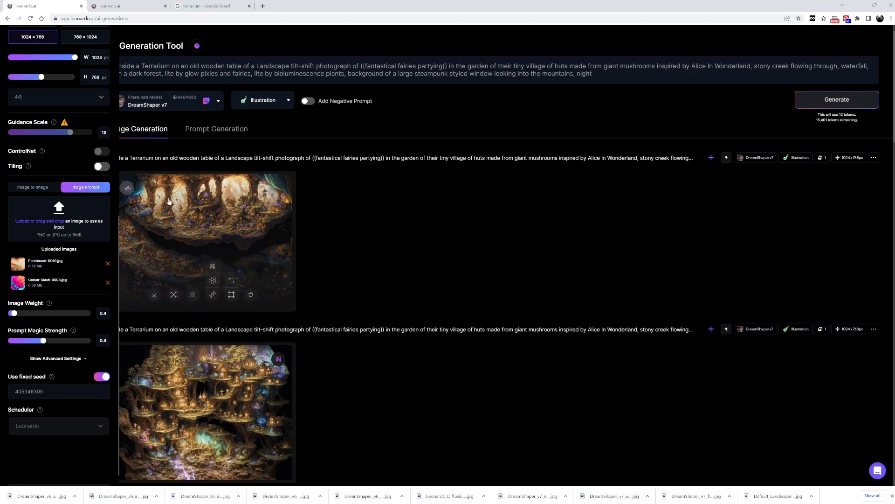
click(824, 101)
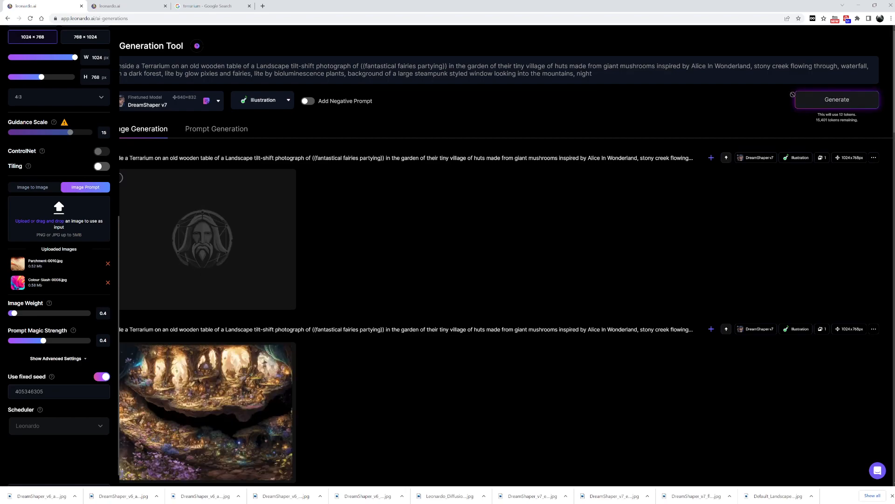
Run an Alchemy upscale on the village image generated with only the Parchment-0010.jpg prompt.
scroll(420, 190, down, 3)
click(212, 325)
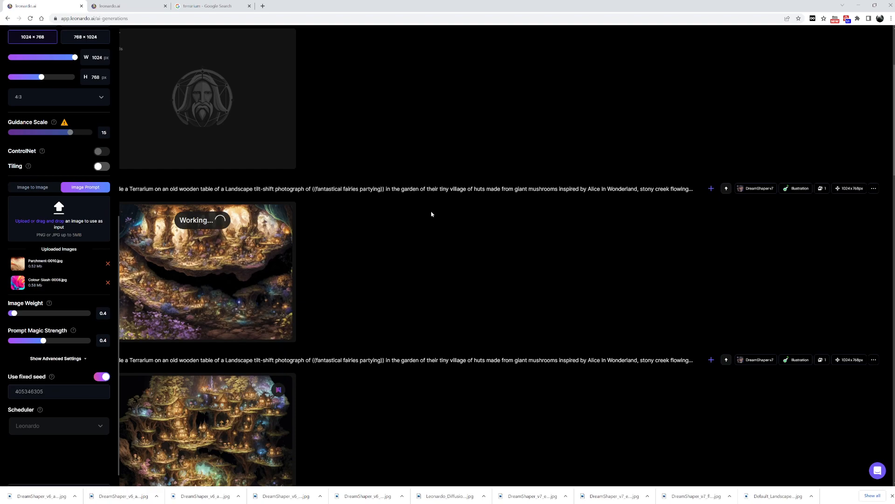
scroll(433, 215, up, 2)
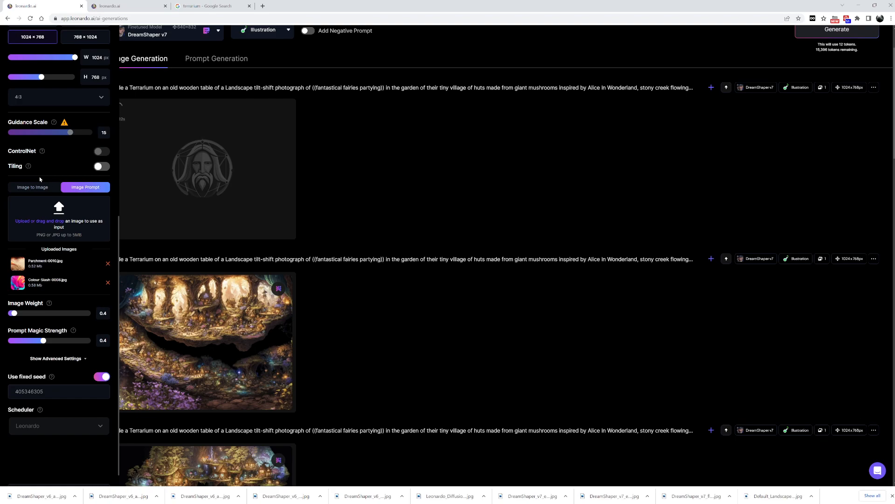
Set the aspect ratio to 16:9 at 1024 × 576 and generate an image with both image prompts.
click(54, 97)
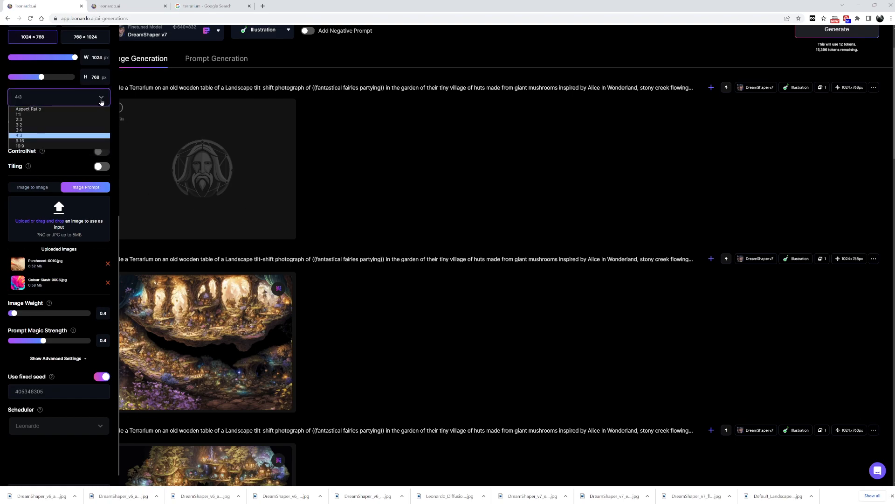
click(53, 146)
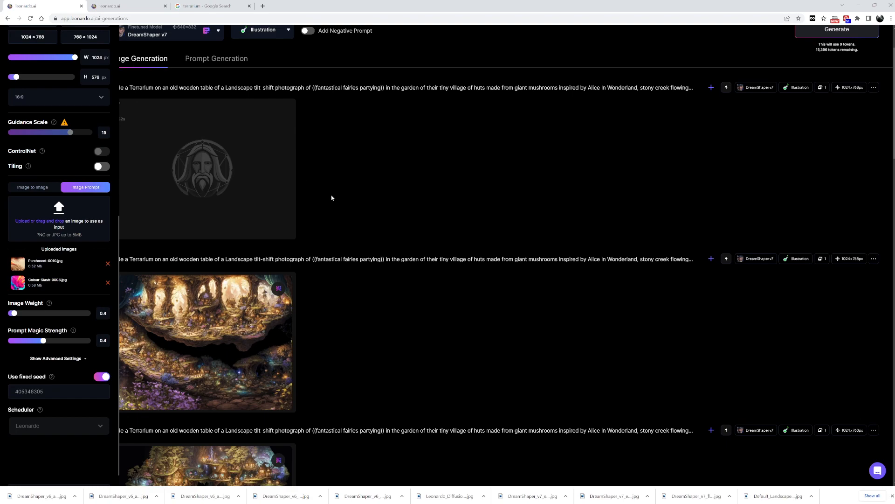
scroll(332, 198, up, 2)
click(842, 99)
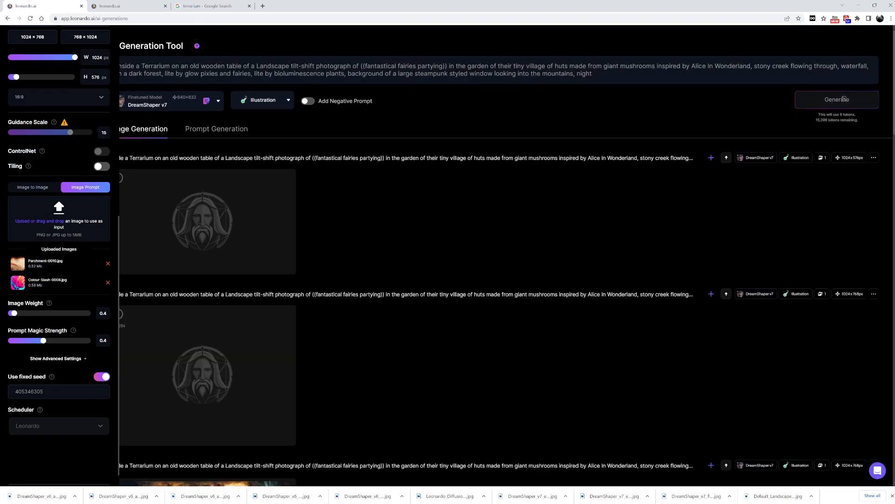
Examine the 1024 × 768 image made with both image prompts and compare it with the earlier villages in the feed.
scroll(397, 220, down, 1)
scroll(397, 221, down, 5)
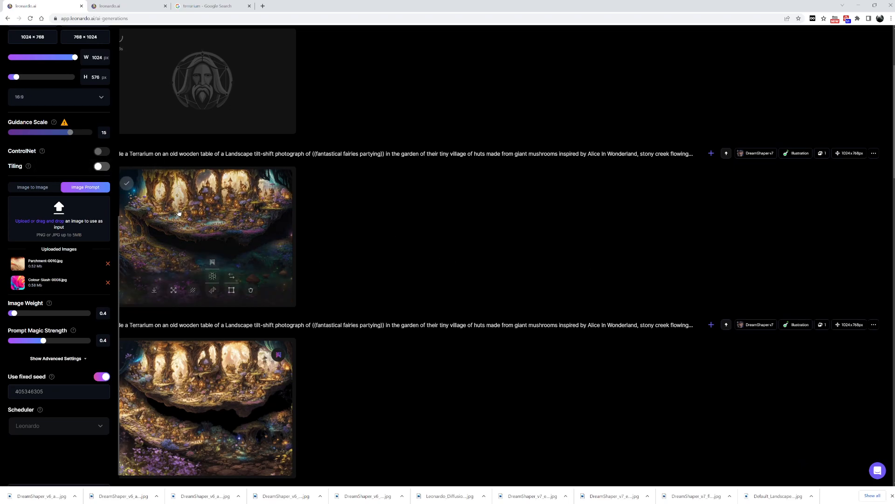
click(275, 238)
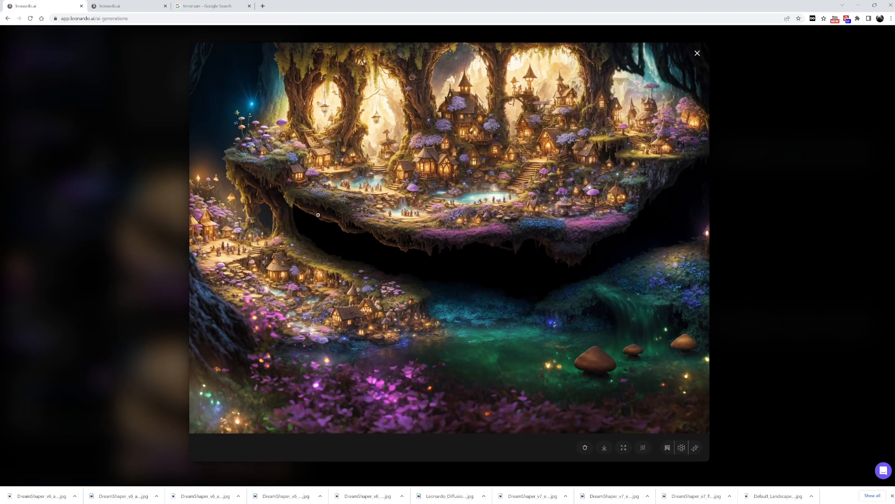
click(159, 264)
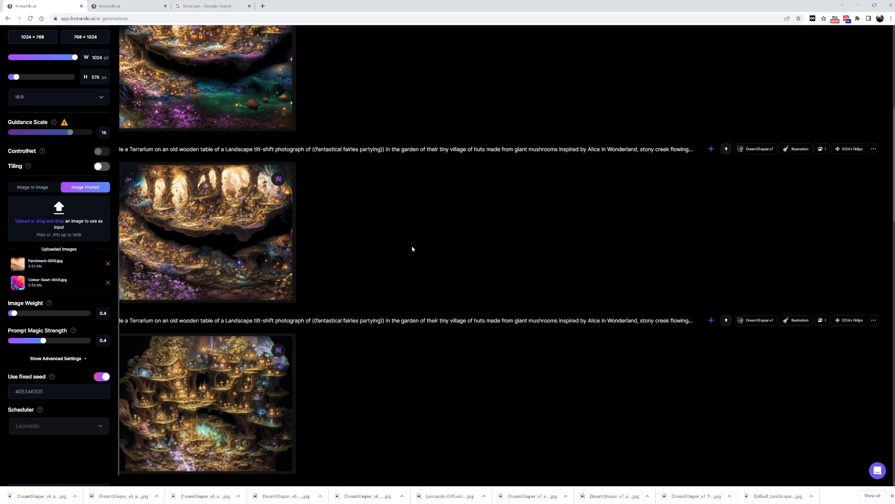
scroll(391, 247, up, 2)
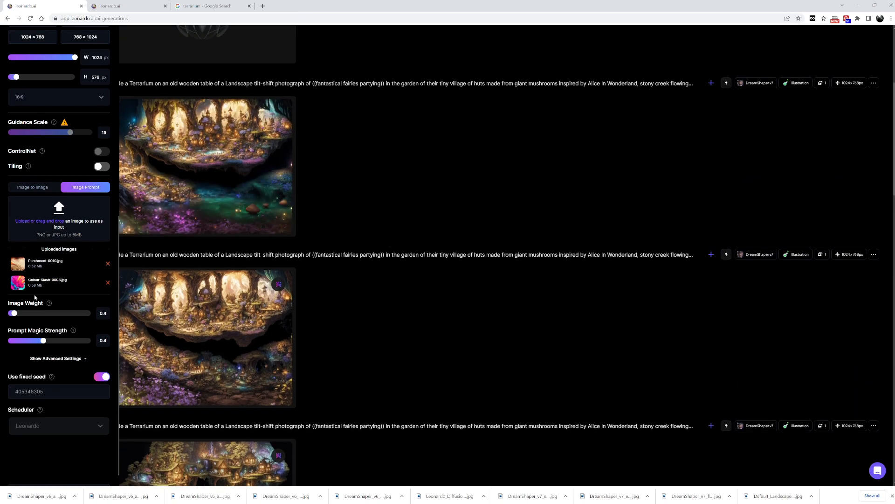
Set the image weight to 0.46 and the dimensions to 1024 × 768 at 4:3, and generate another image.
click(23, 313)
scroll(464, 248, up, 4)
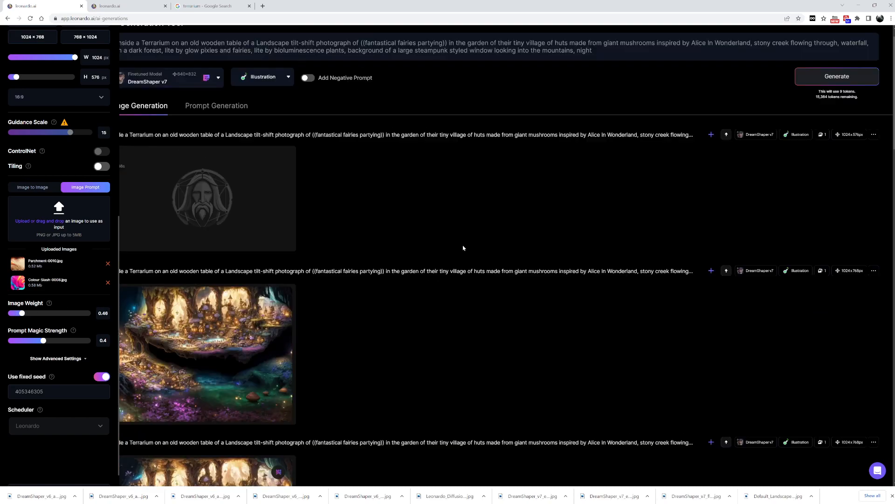
click(50, 99)
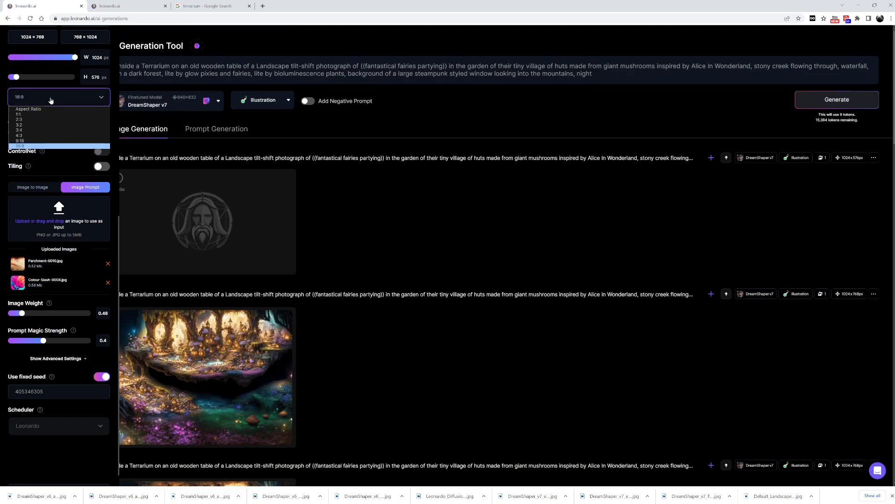
click(46, 136)
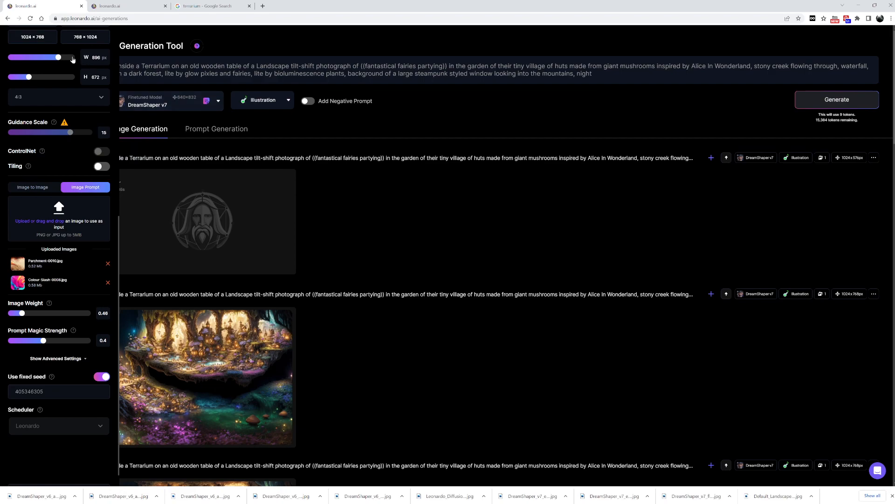
drag(59, 58, 107, 66)
drag(28, 77, 75, 77)
click(68, 97)
click(27, 135)
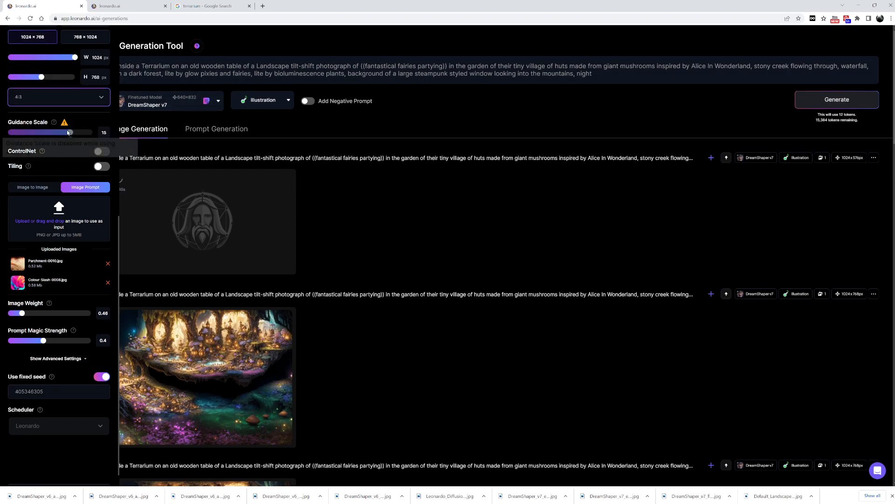
click(799, 102)
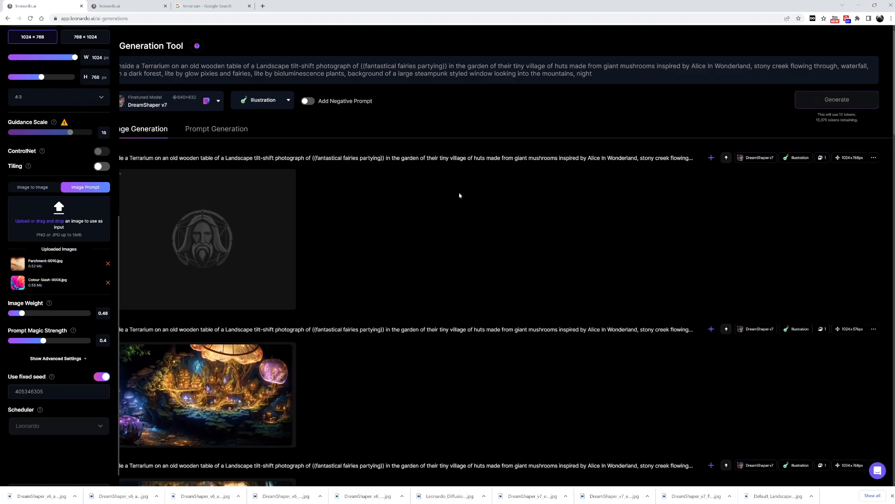
Examine the 16:9 village image at larger zoom and return to the top of the feed.
scroll(250, 220, down, 4)
click(250, 220)
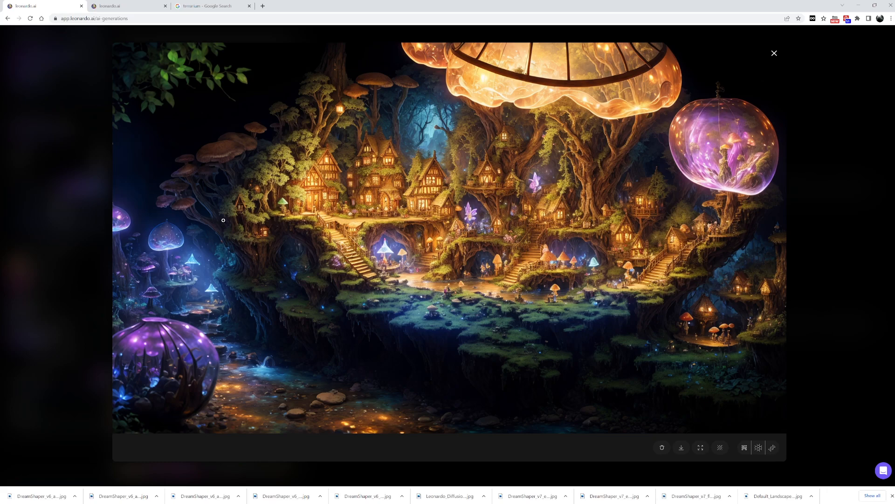
click(332, 234)
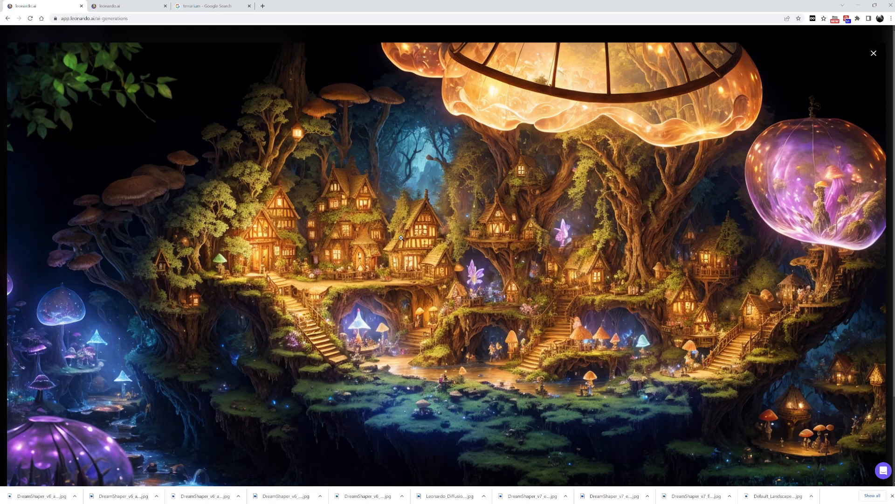
click(429, 250)
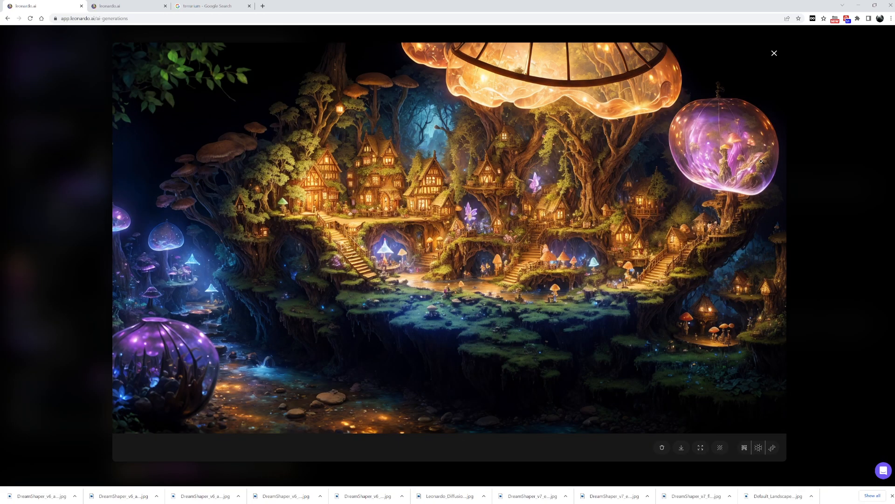
click(773, 54)
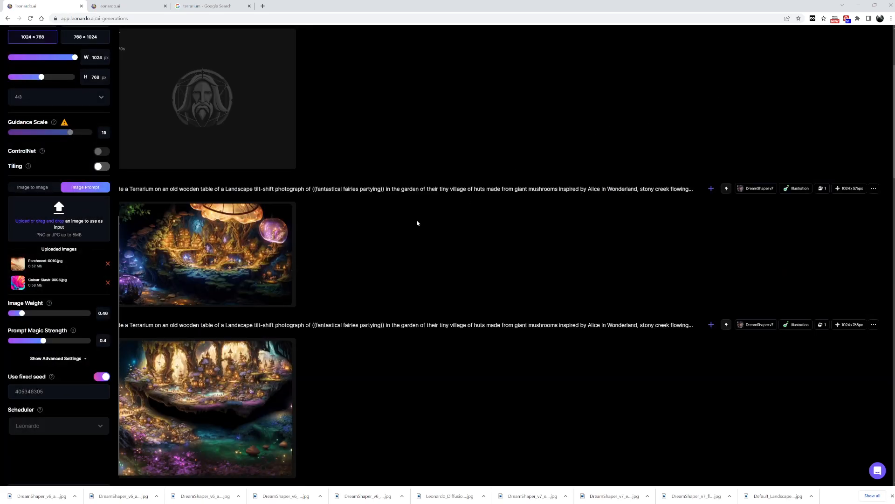
scroll(418, 223, up, 3)
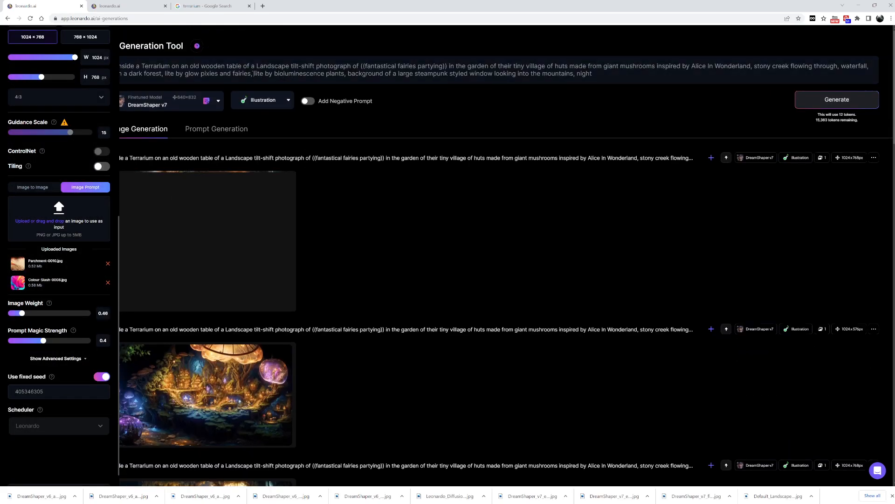
Examine the newly generated 1024 × 768 village image at larger zoom and return to the generation settings.
click(206, 217)
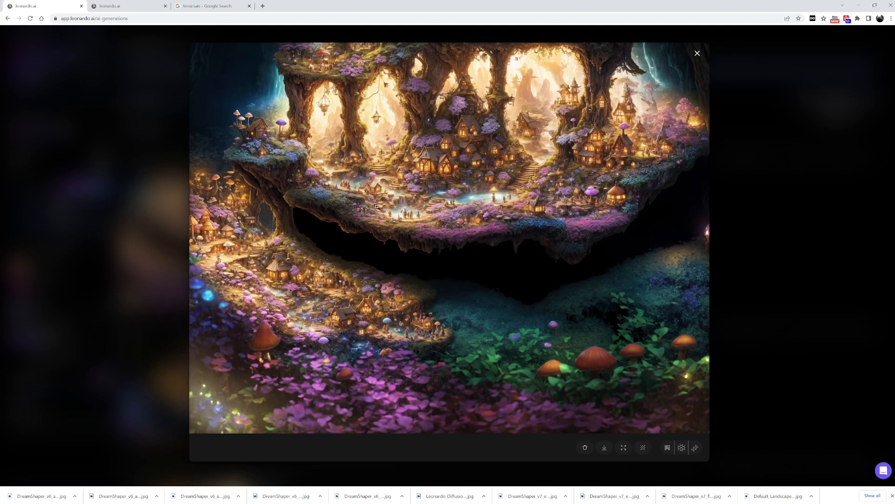
click(416, 173)
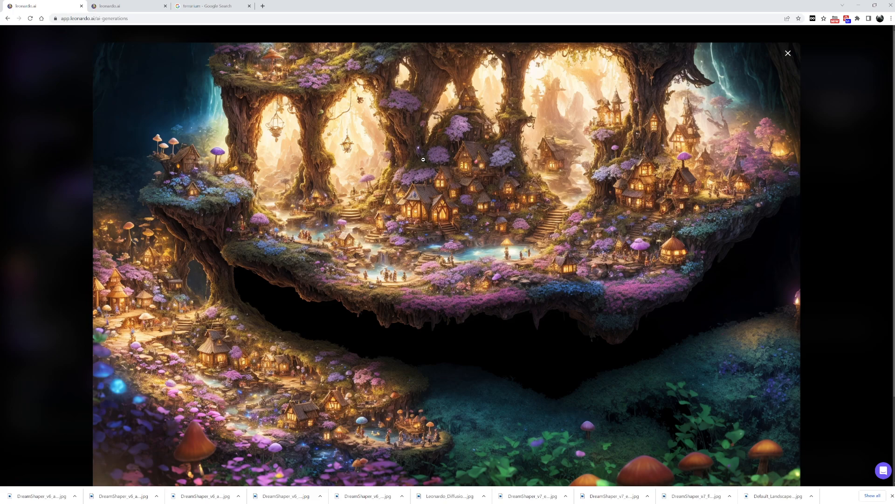
click(401, 204)
key(Escape)
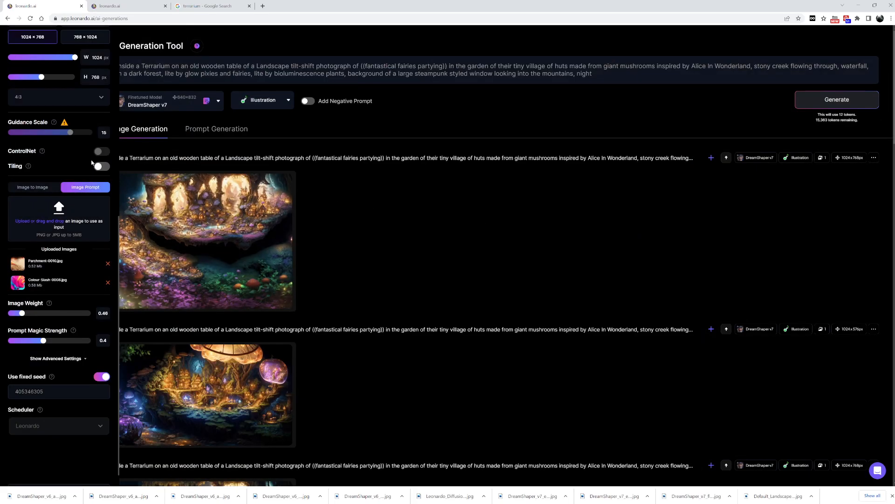
scroll(91, 180, up, 2)
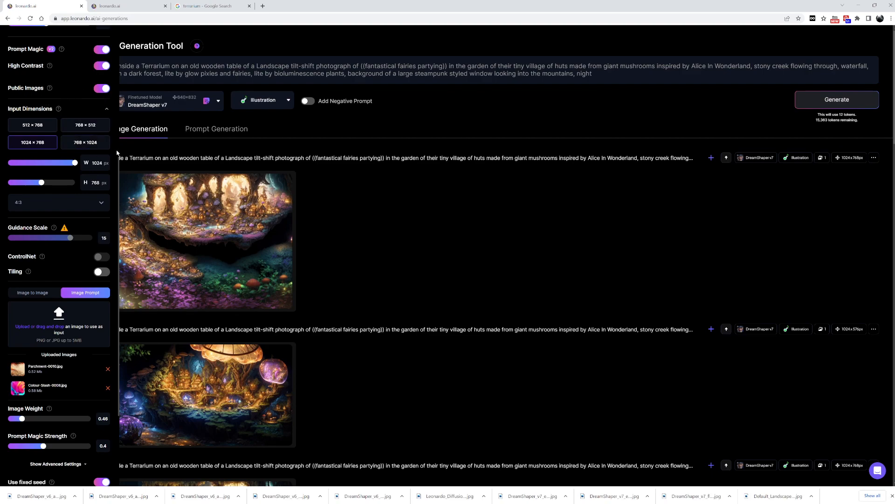
Open the personal Leonardo.Ai profile gallery in a new browser tab and look over its images sorted by New.
click(262, 6)
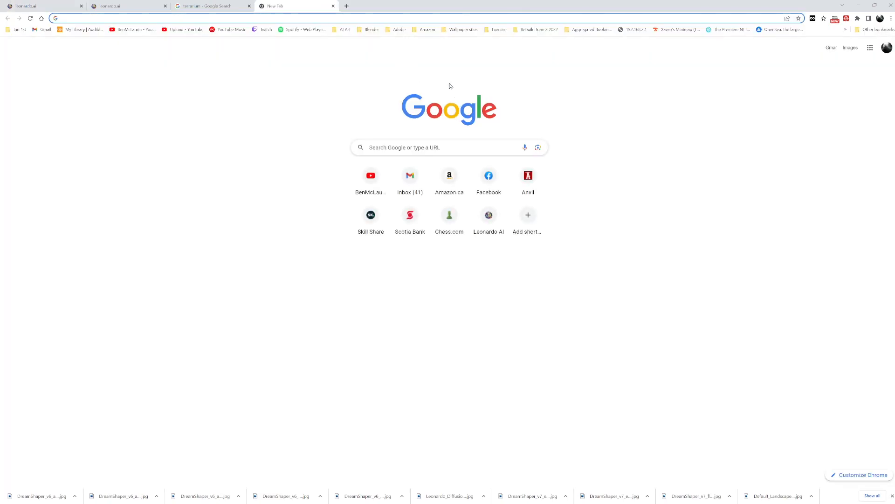
click(345, 29)
click(355, 57)
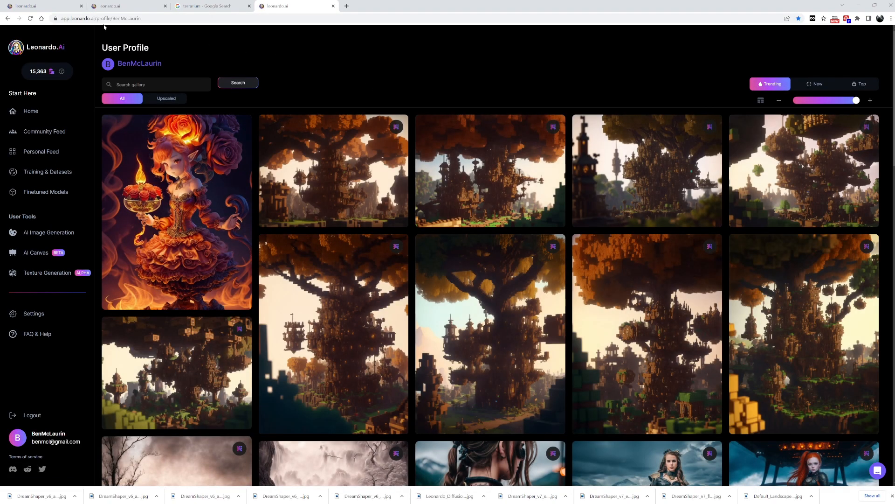
click(803, 85)
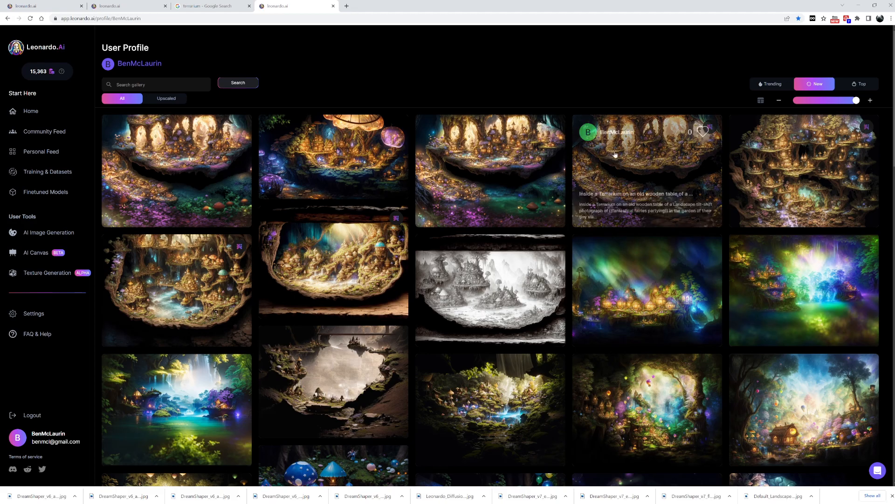
scroll(624, 150, down, 5)
scroll(599, 163, up, 10)
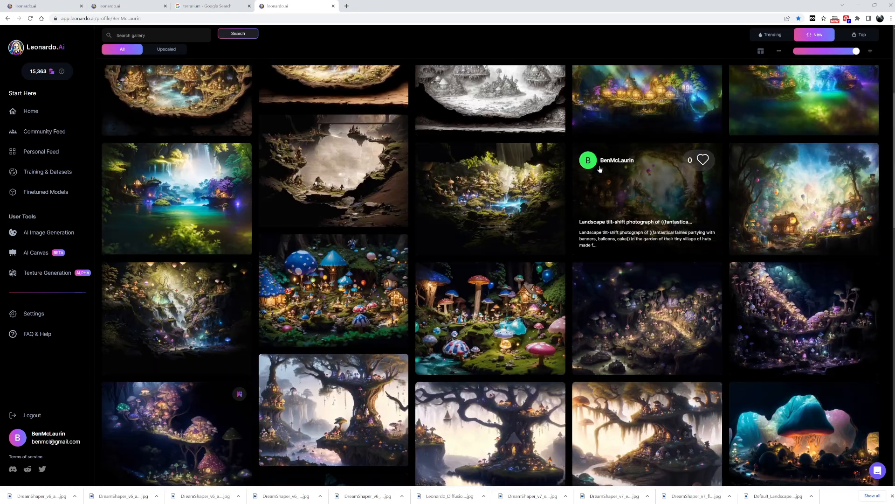
Sort the profile gallery by Trending and examine the enlarged weeping willow valley image and its prompt details.
click(770, 48)
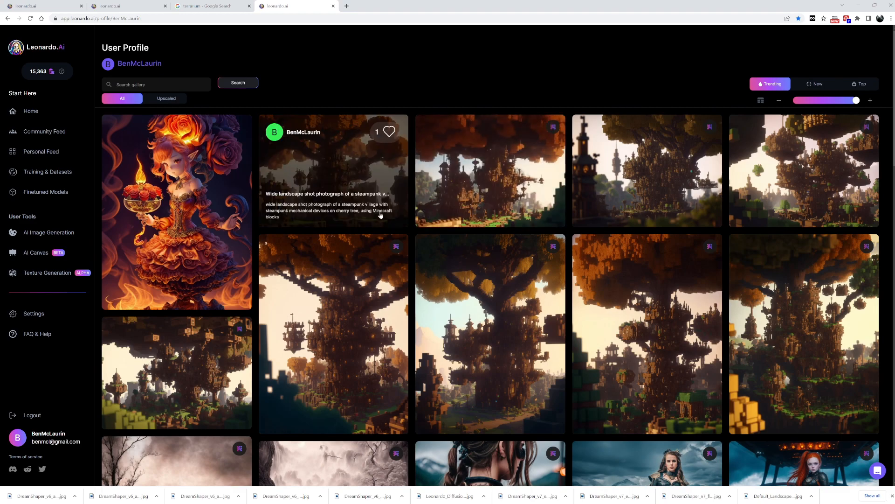
scroll(373, 200, down, 5)
scroll(470, 196, down, 4)
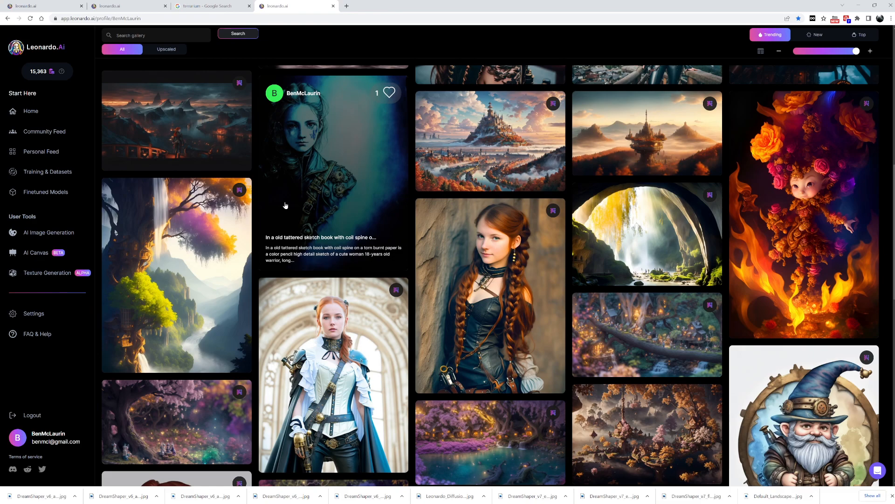
click(240, 206)
click(349, 159)
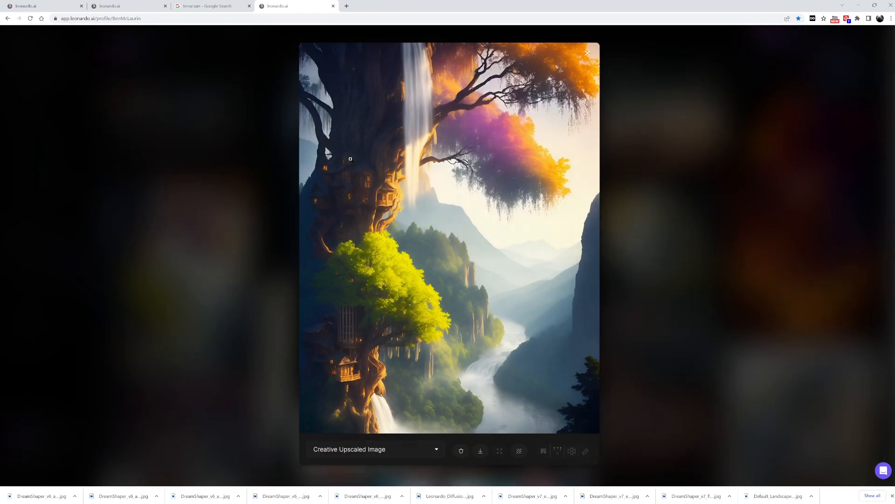
click(169, 196)
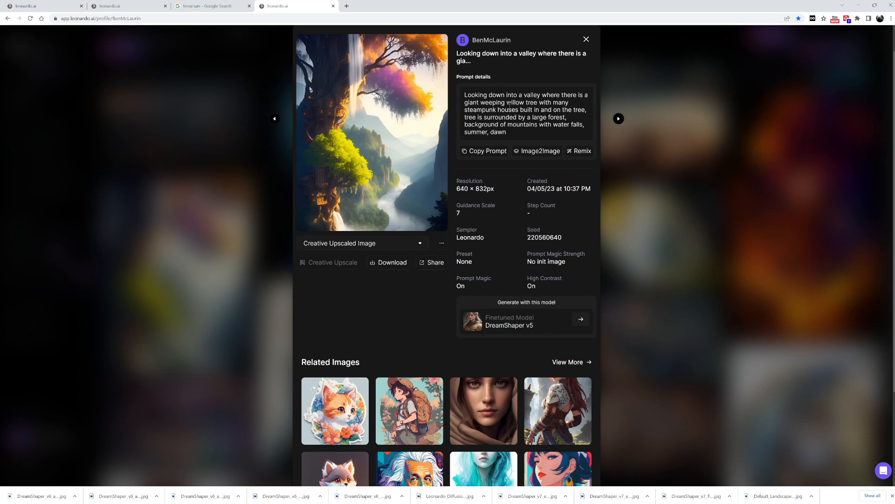
click(200, 166)
scroll(402, 171, down, 5)
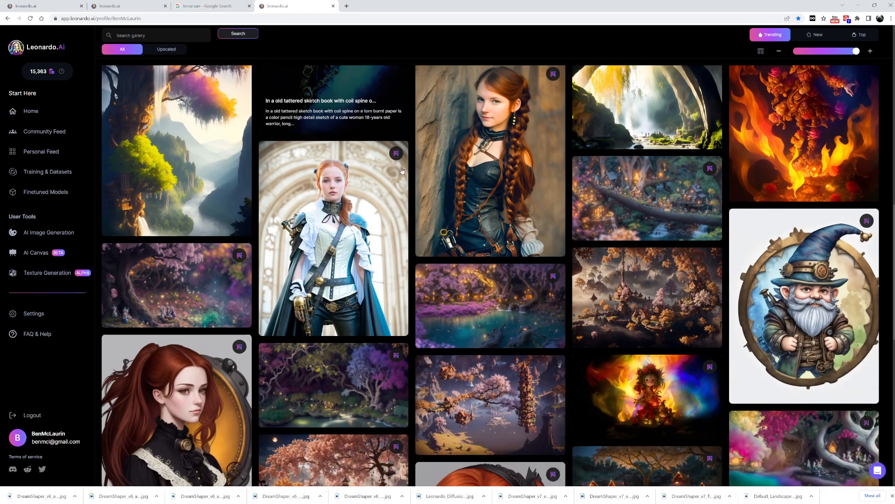
Browse the profile's Trending gallery at length, comparing the portraits, landscapes, steampunk ships and fairy scenes.
scroll(402, 171, down, 4)
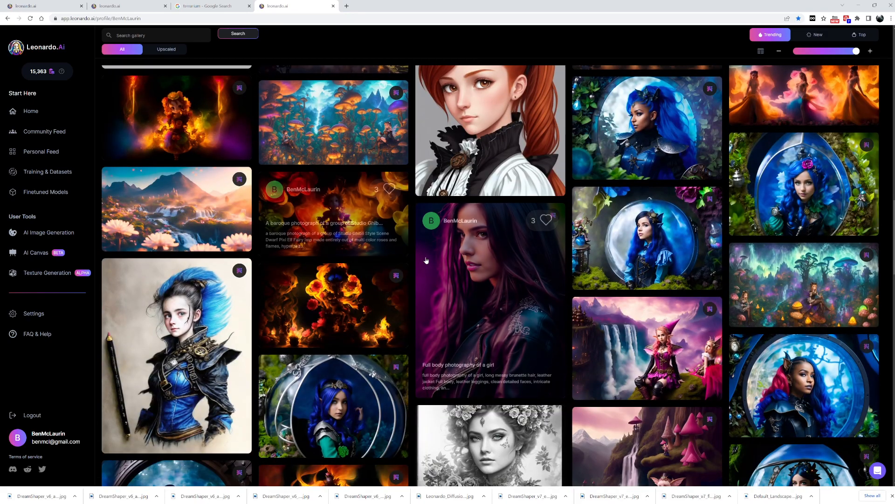
scroll(426, 252, down, 4)
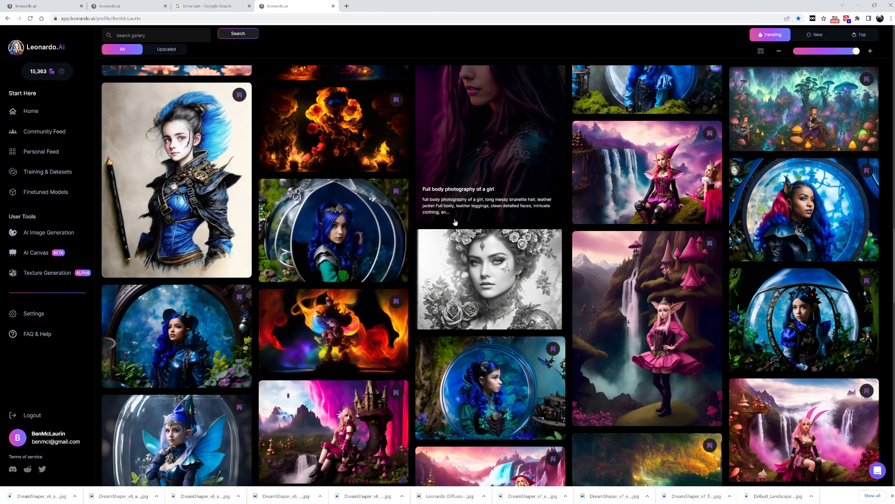
scroll(455, 222, up, 15)
scroll(455, 222, up, 4)
scroll(455, 222, down, 5)
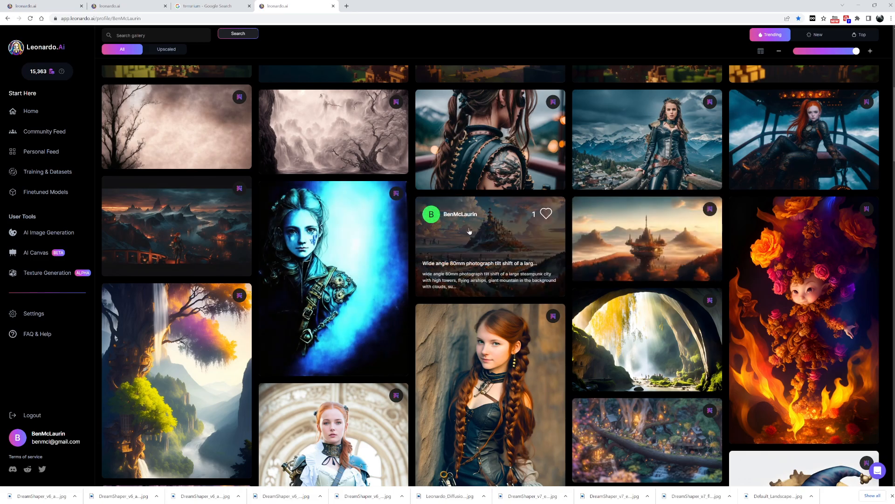
scroll(398, 210, down, 5)
scroll(398, 210, down, 8)
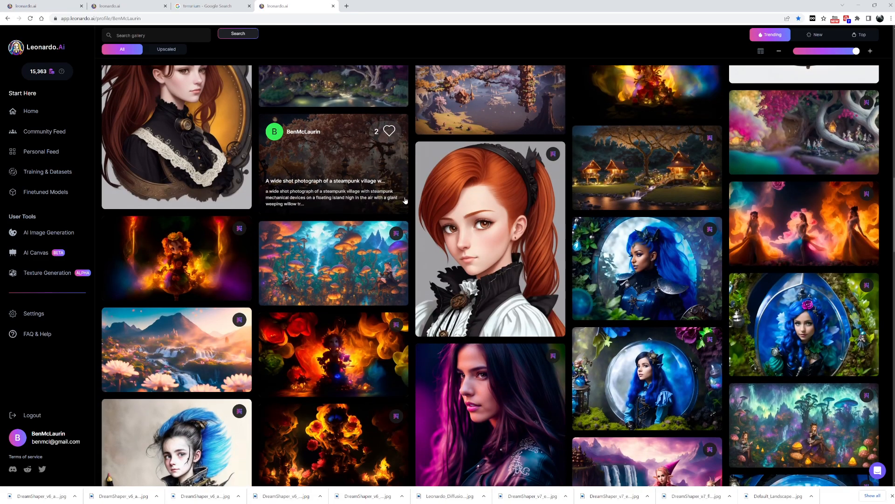
scroll(405, 201, down, 10)
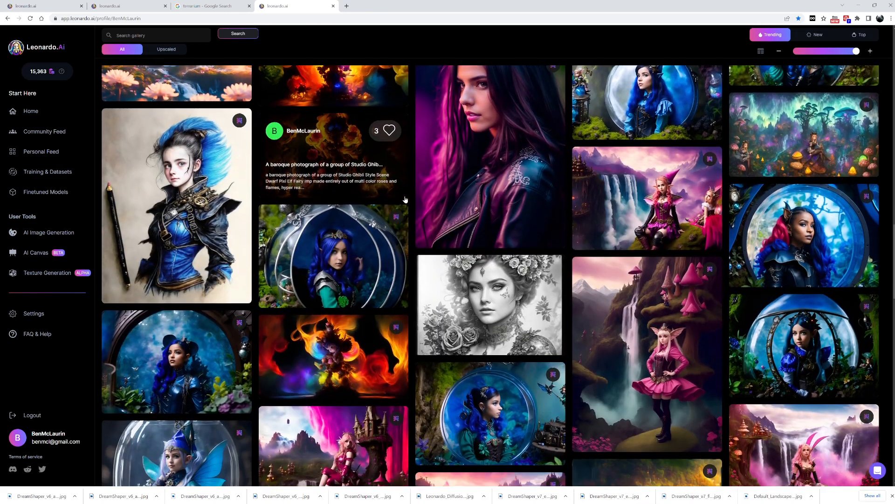
scroll(455, 199, down, 5)
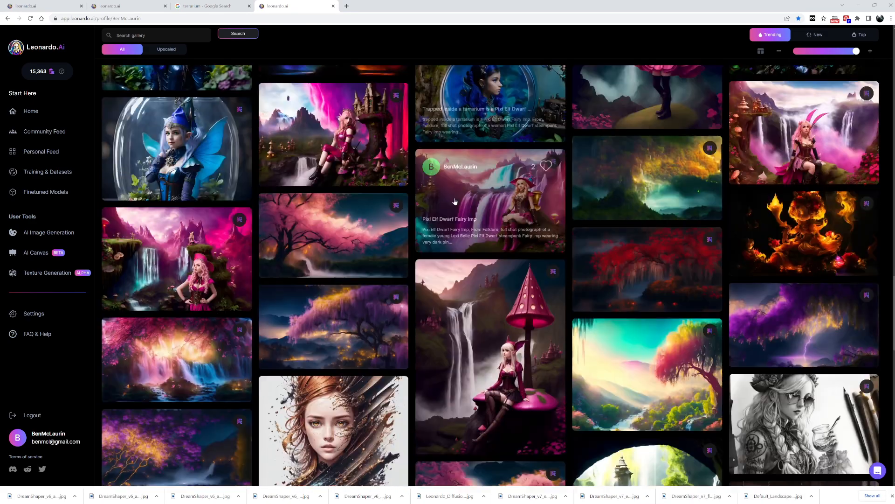
scroll(455, 200, down, 4)
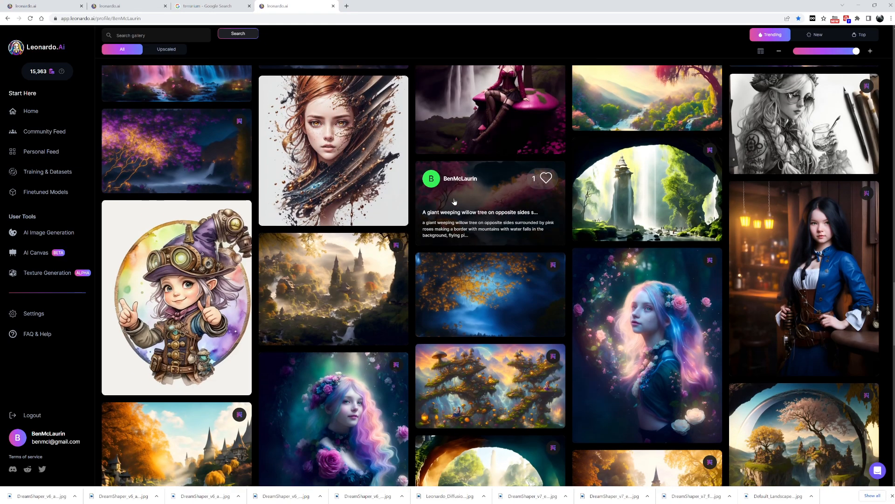
scroll(327, 186, down, 3)
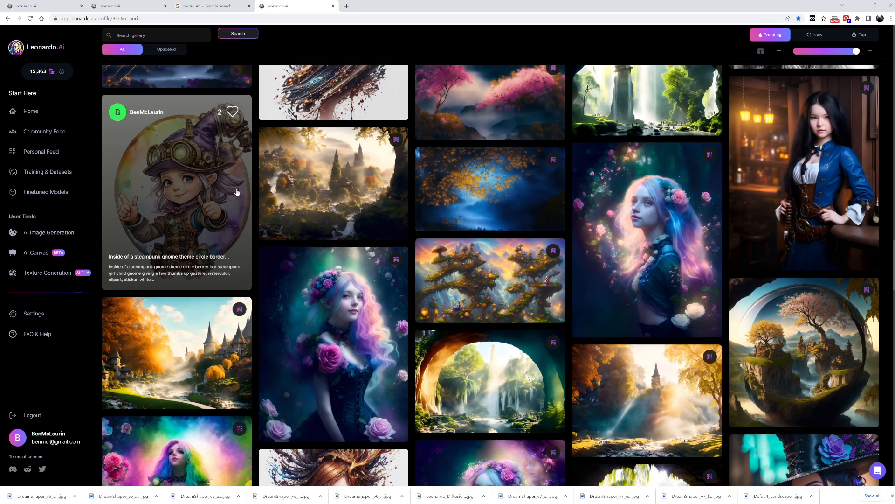
scroll(646, 228, down, 4)
scroll(646, 228, down, 2)
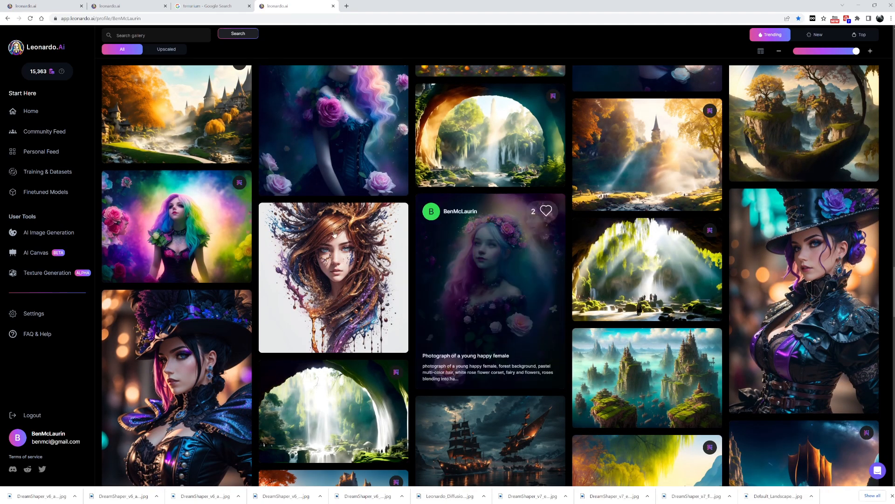
scroll(397, 242, down, 4)
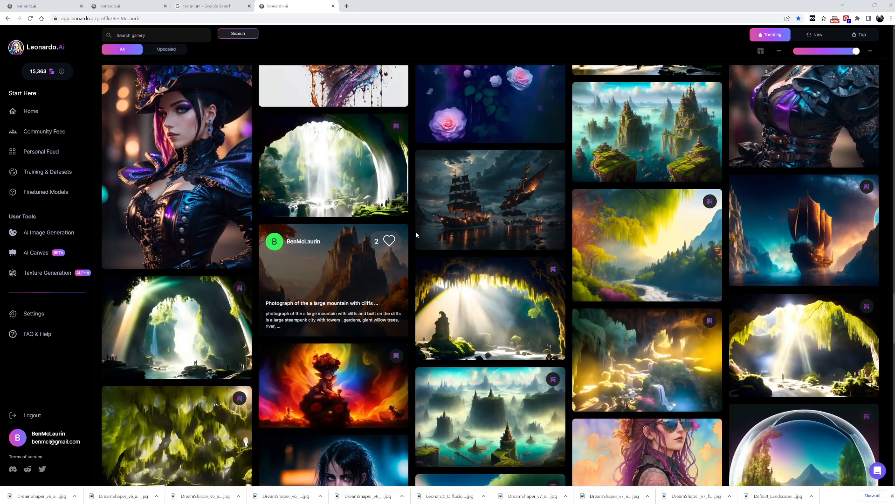
scroll(483, 241, up, 5)
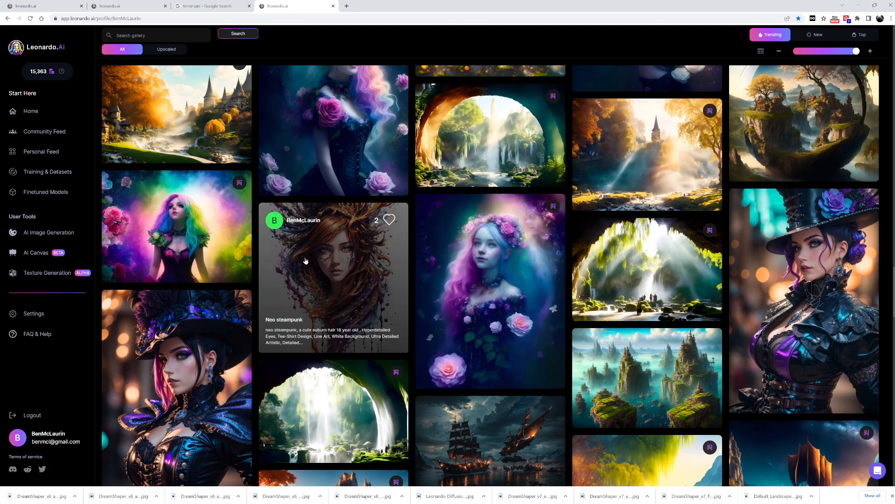
scroll(373, 261, down, 5)
scroll(400, 252, down, 5)
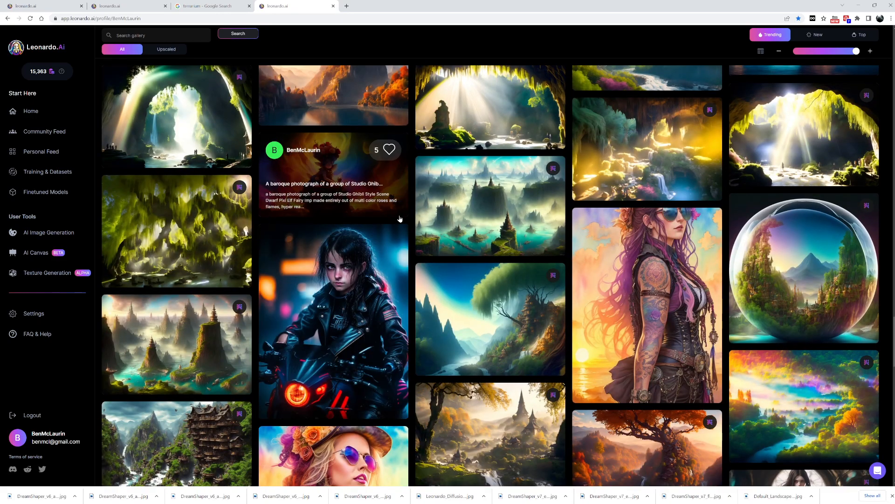
scroll(400, 219, down, 3)
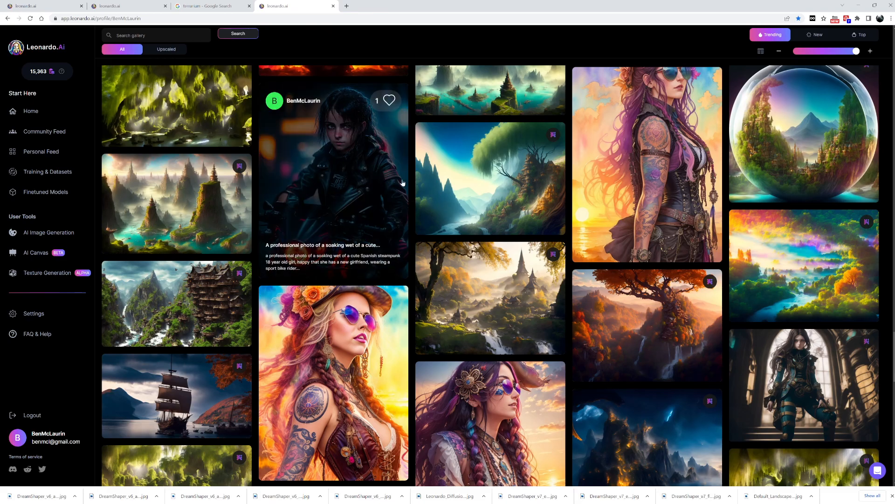
scroll(517, 198, down, 5)
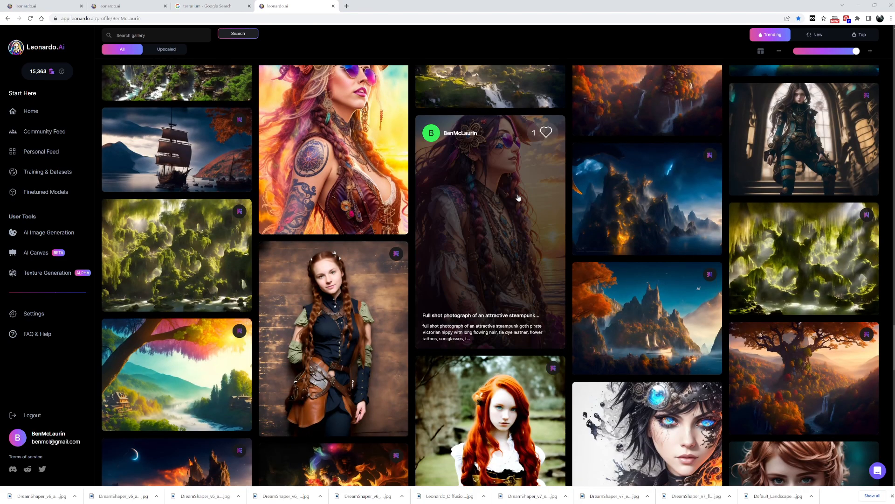
scroll(516, 198, down, 12)
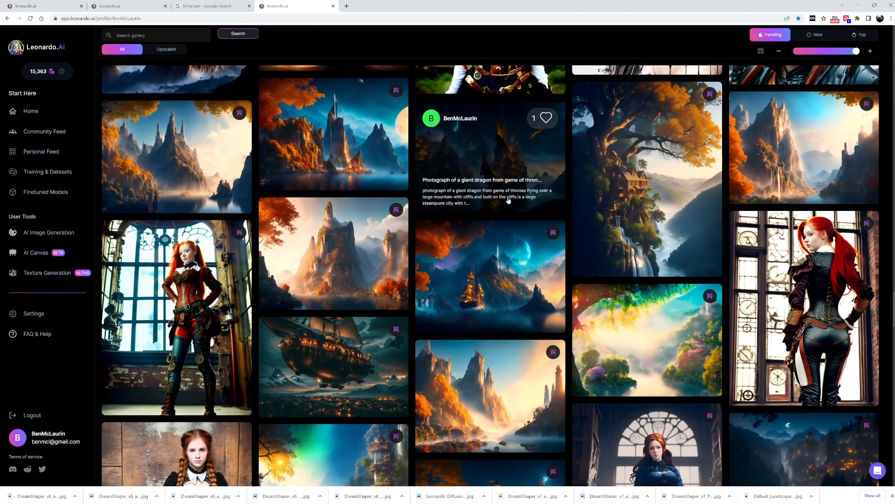
scroll(507, 199, down, 15)
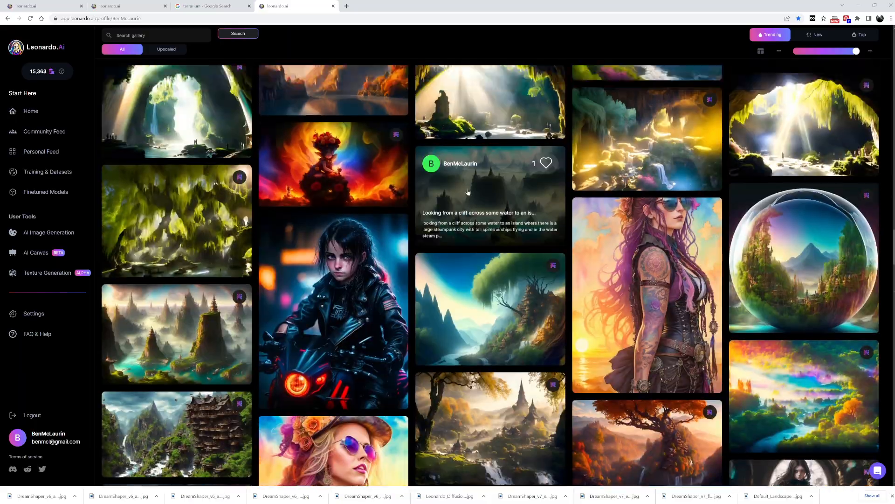
scroll(469, 192, down, 15)
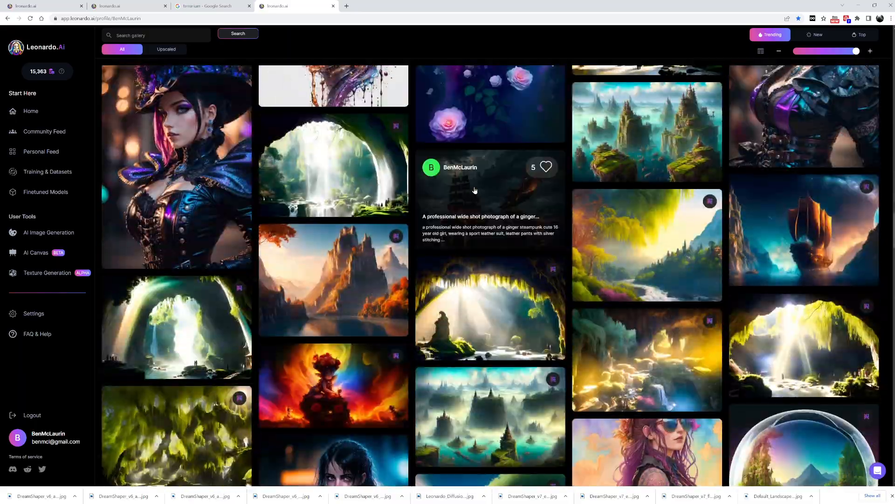
scroll(476, 193, down, 15)
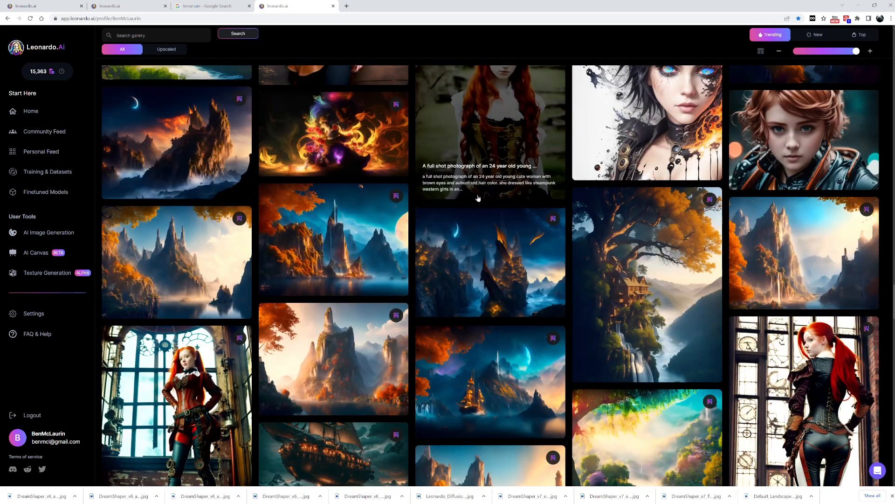
scroll(478, 198, down, 15)
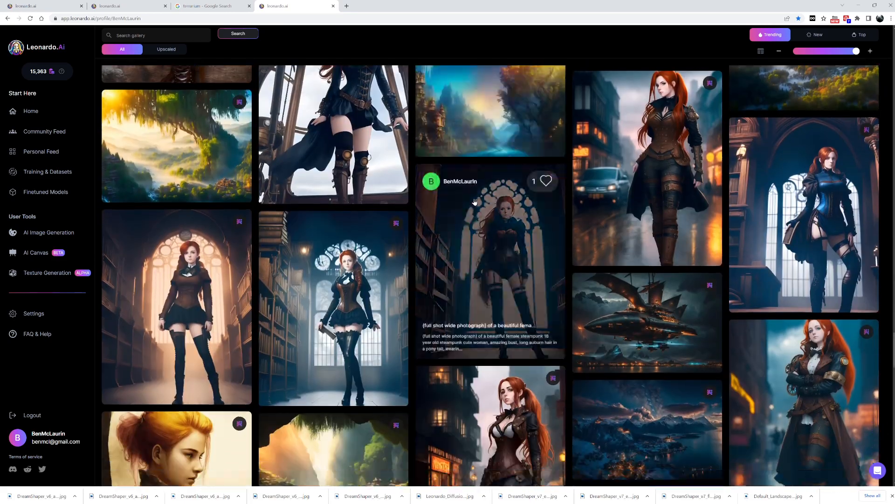
scroll(475, 200, down, 5)
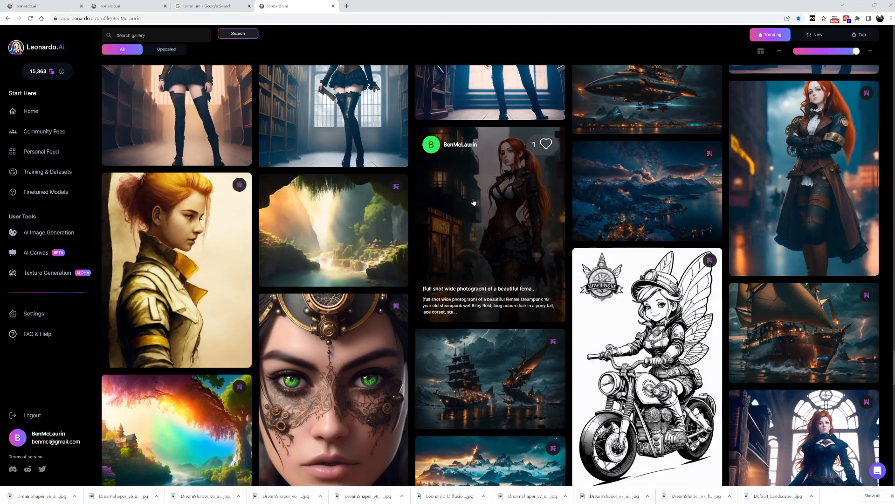
scroll(473, 201, down, 5)
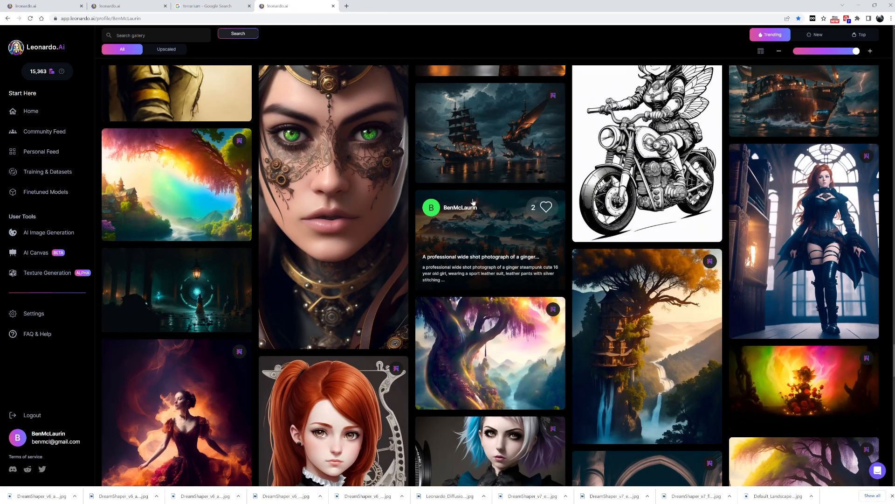
scroll(473, 201, down, 5)
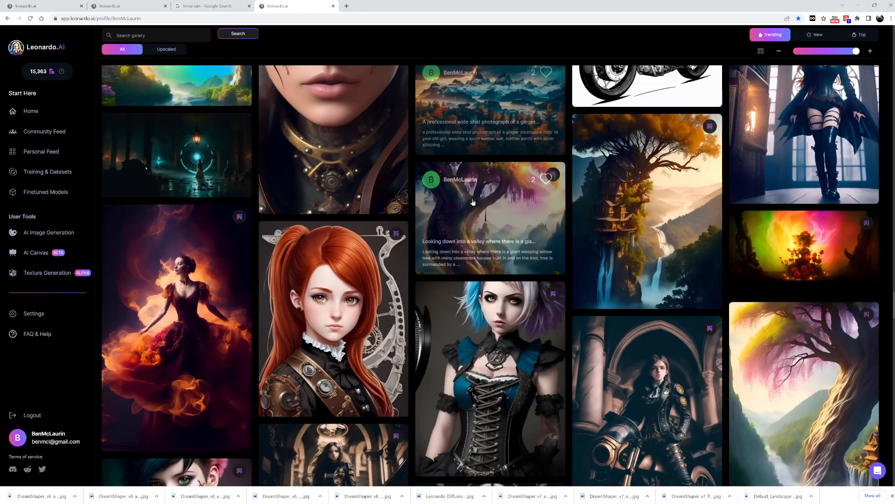
Look further down the Trending gallery through the steampunk portraits, line-art animals, sailing ships and airship scenes.
scroll(474, 202, down, 5)
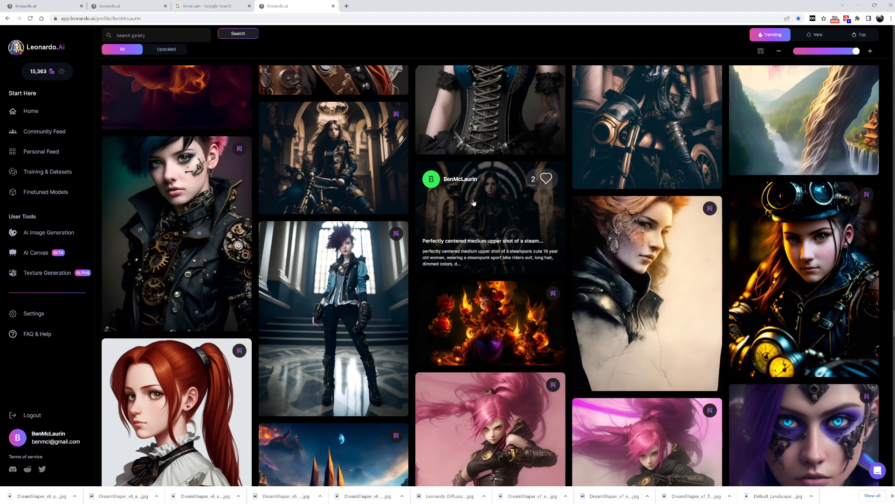
scroll(473, 201, down, 5)
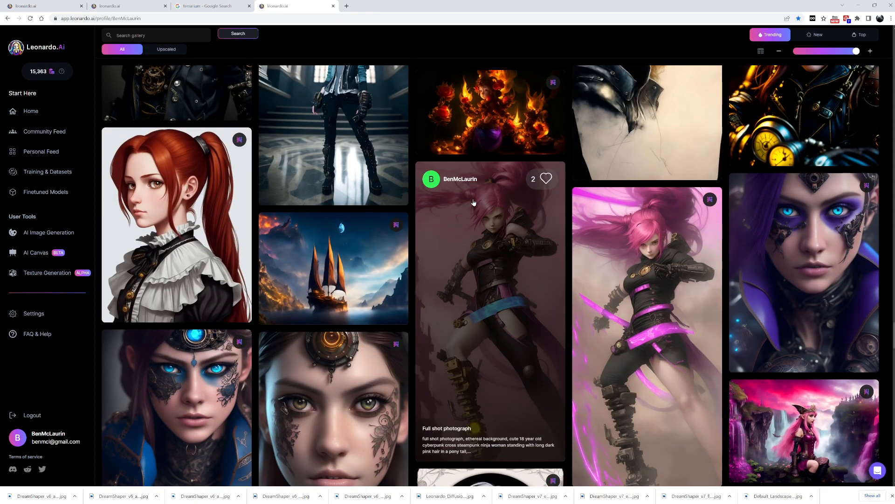
scroll(473, 202, down, 5)
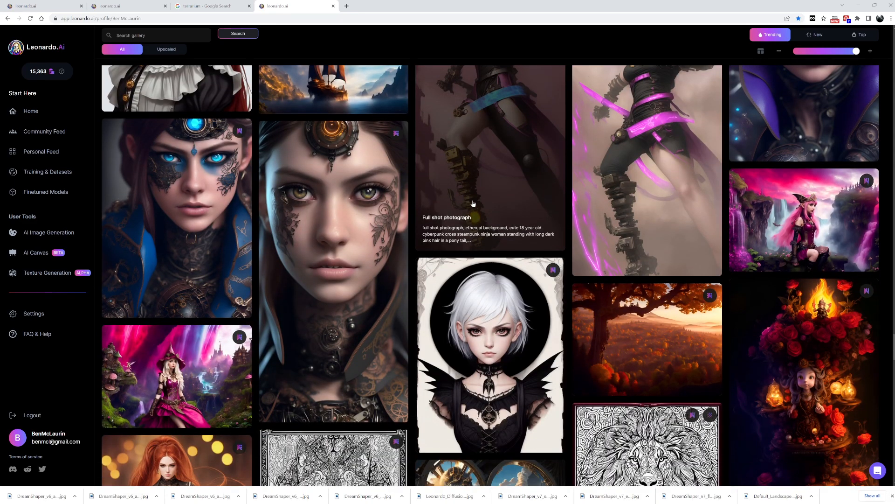
scroll(474, 203, down, 5)
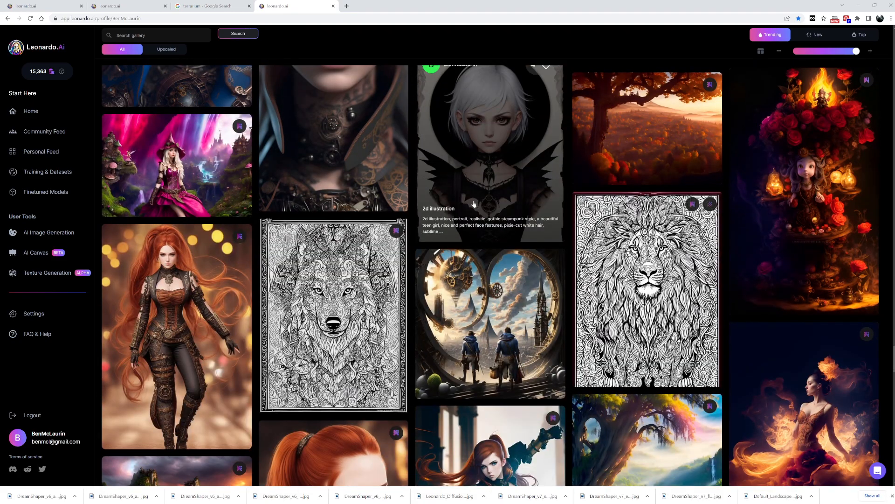
scroll(473, 204, down, 5)
scroll(473, 203, down, 5)
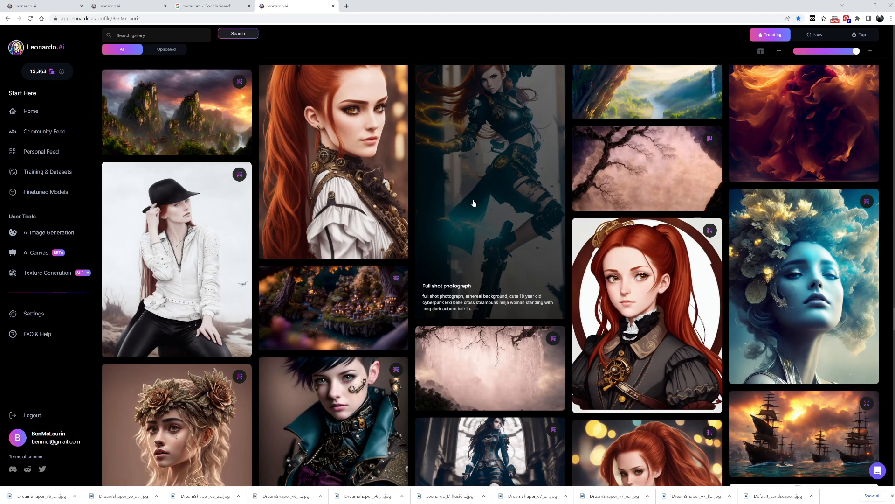
scroll(474, 203, down, 4)
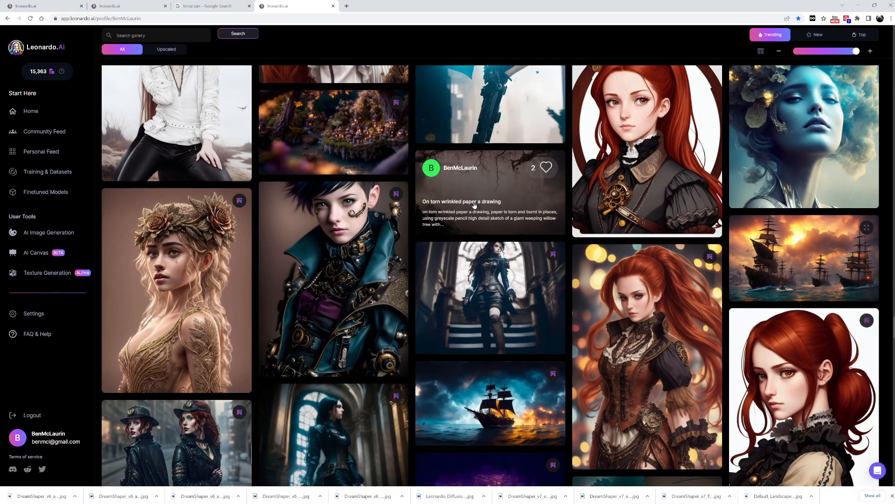
scroll(474, 205, down, 5)
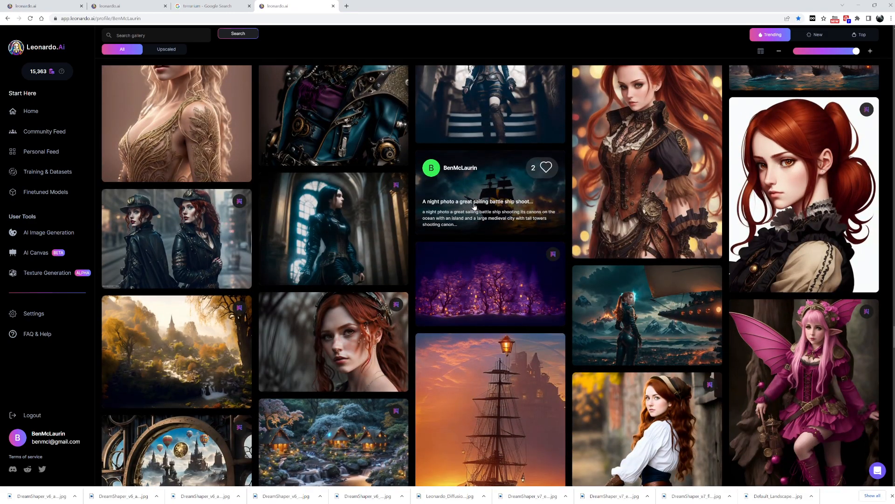
scroll(473, 208, down, 5)
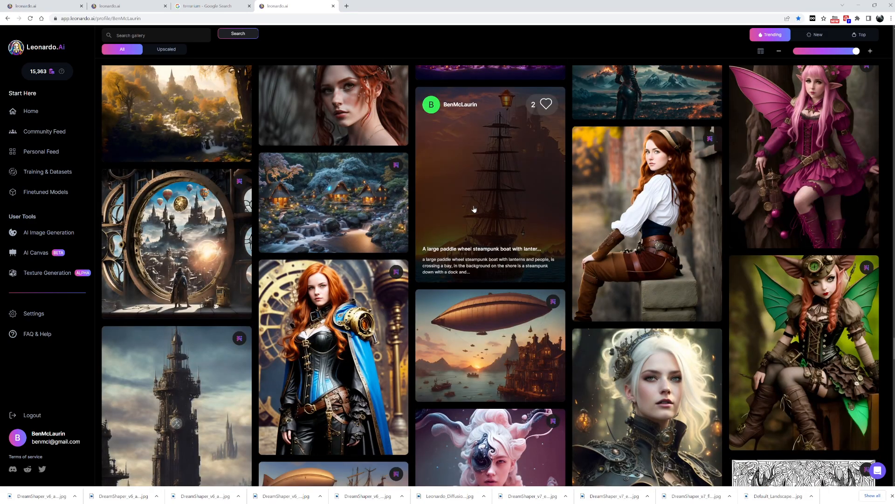
scroll(474, 209, down, 5)
scroll(444, 202, down, 5)
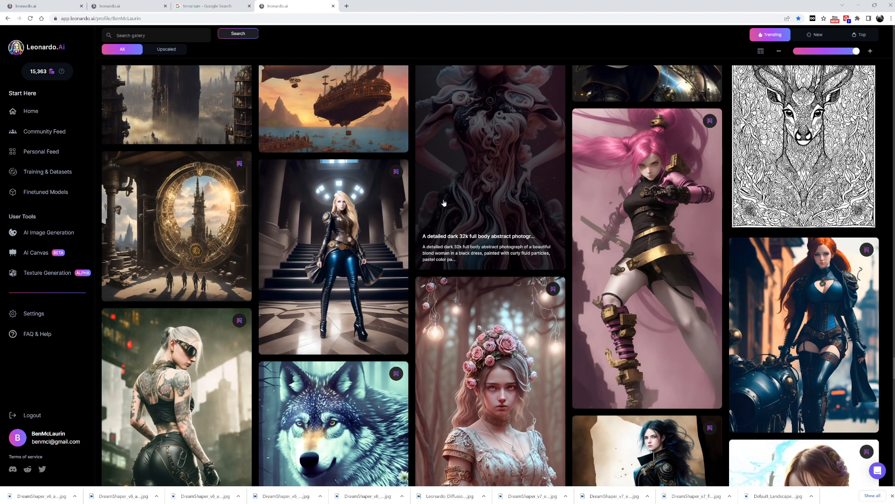
scroll(444, 204, down, 5)
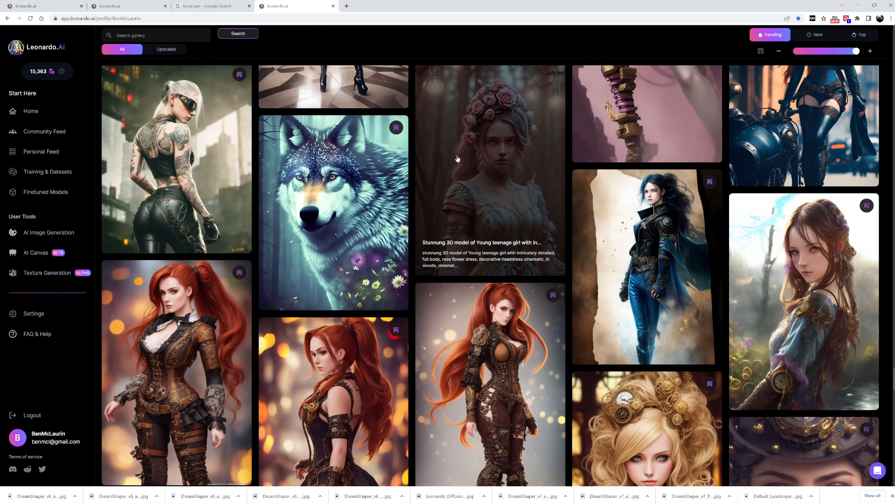
Examine the enlarged creative upscaled image of the wolf among flowers and return to the gallery.
scroll(210, 176, up, 2)
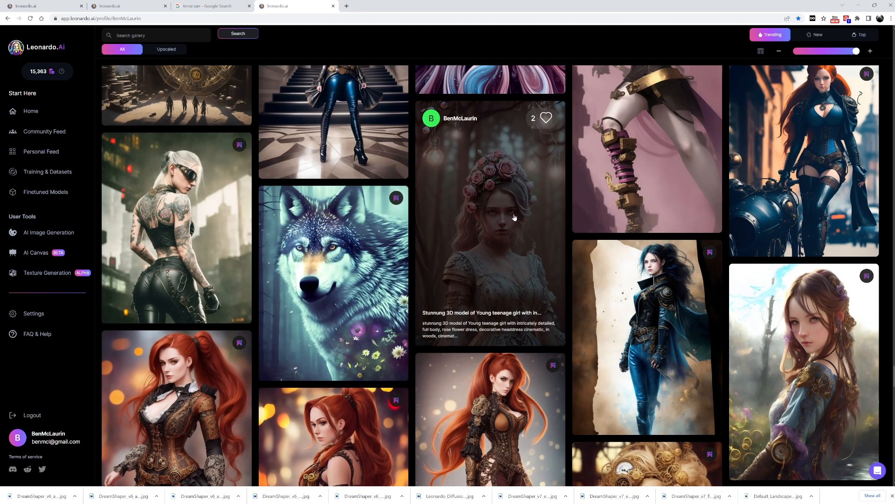
click(494, 201)
click(431, 163)
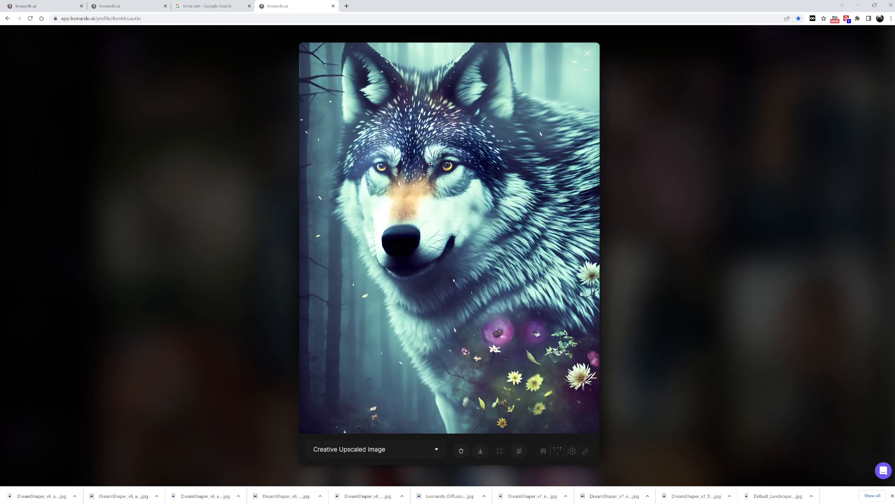
click(232, 186)
scroll(222, 181, down, 2)
click(221, 180)
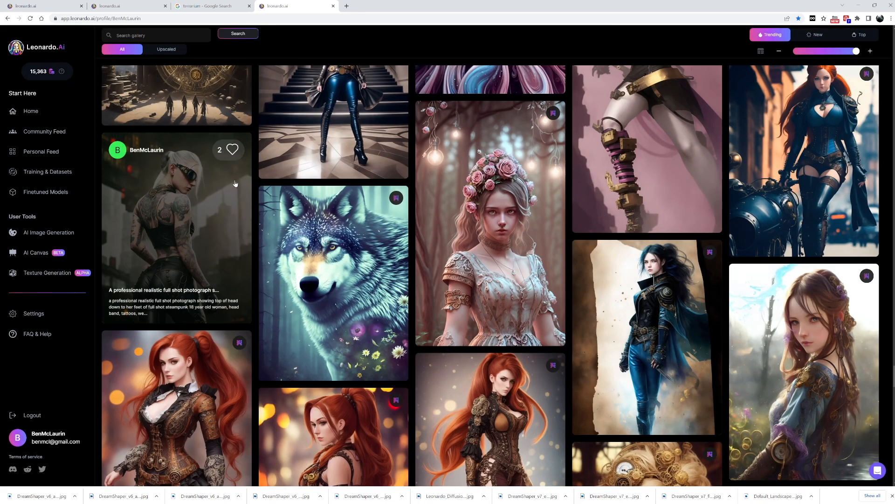
Examine the enlarged Minecraft character image of the tie-dye hippy and its prompt details, and close them.
scroll(239, 179, down, 10)
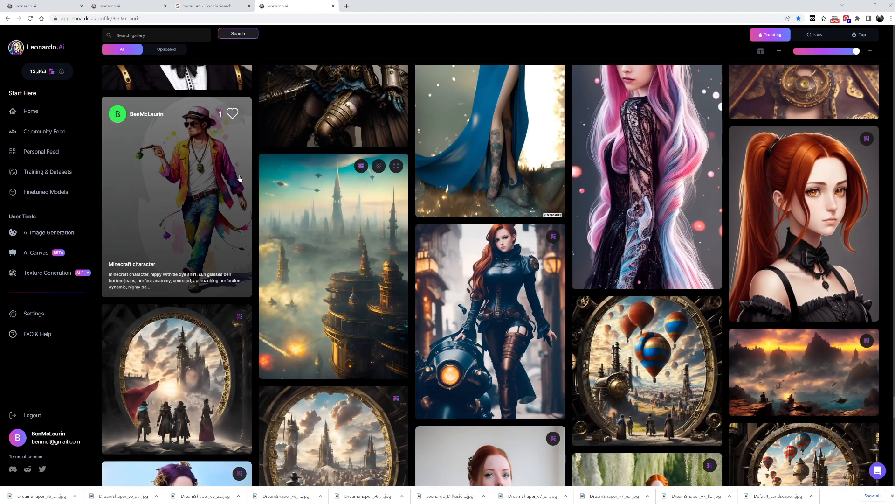
click(170, 164)
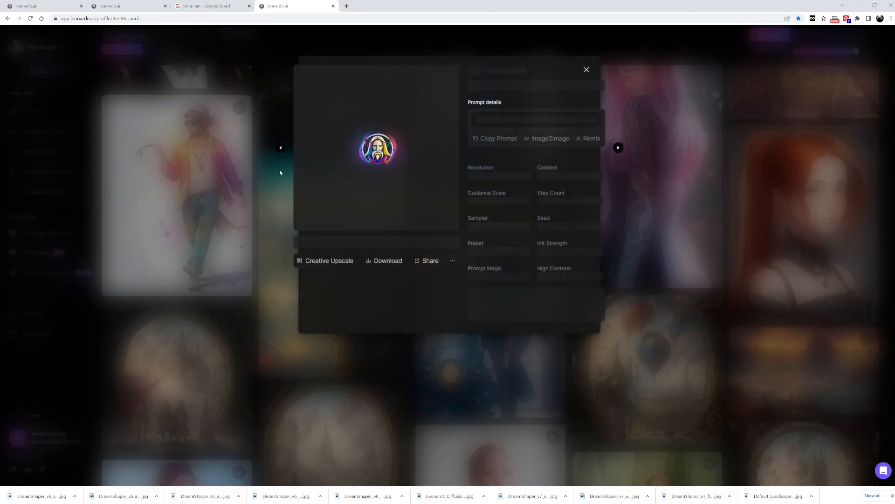
click(344, 139)
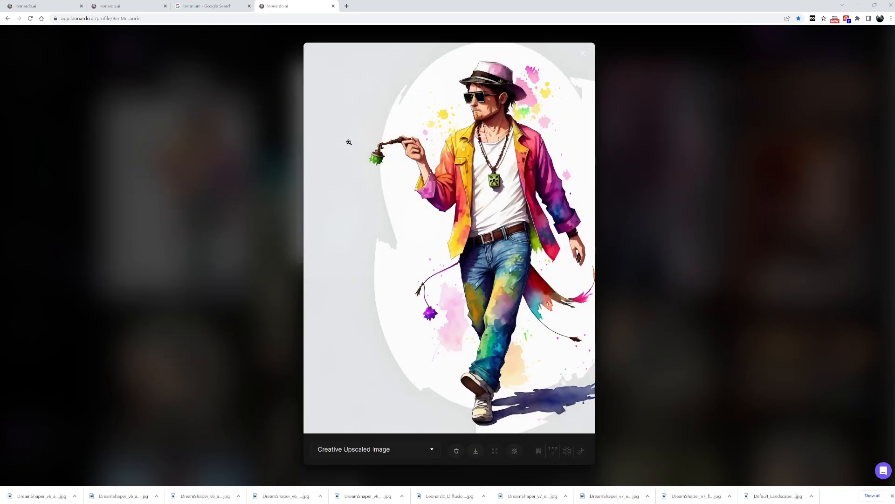
click(228, 174)
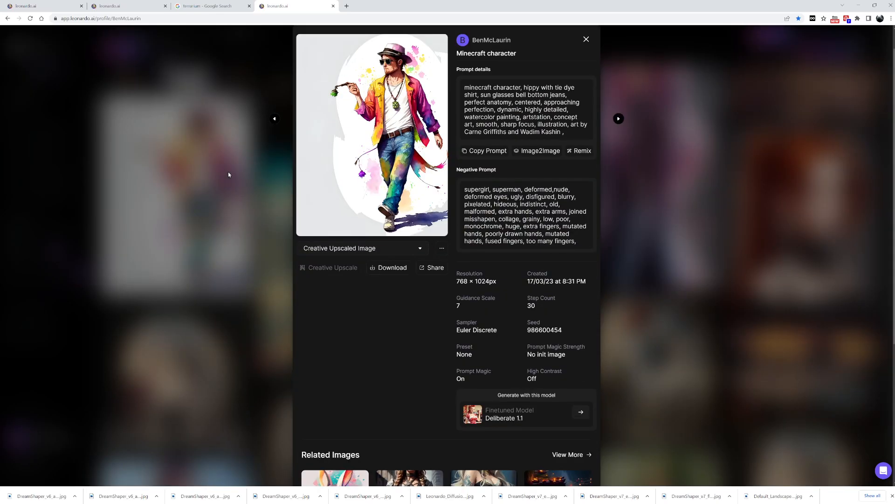
click(228, 175)
Find the "Colorful beautiful woman: Black ink flow" image near the gallery's end and download its creative upscaled version.
scroll(230, 175, down, 20)
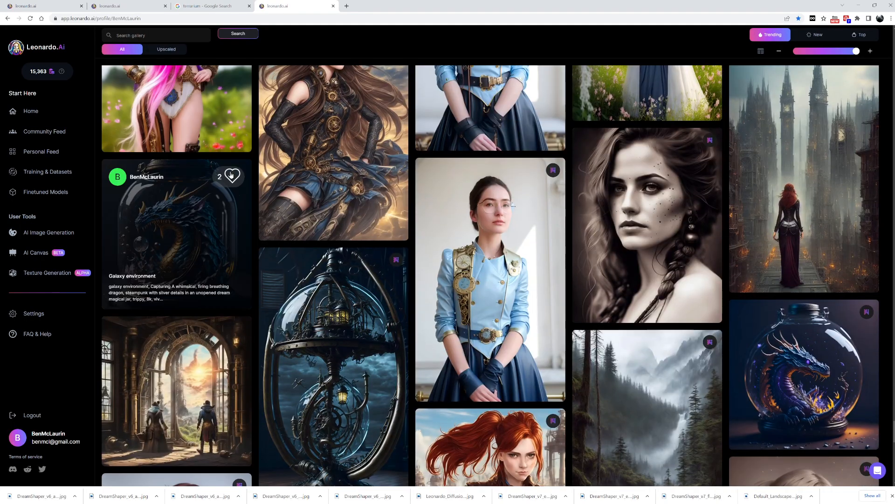
scroll(231, 175, up, 5)
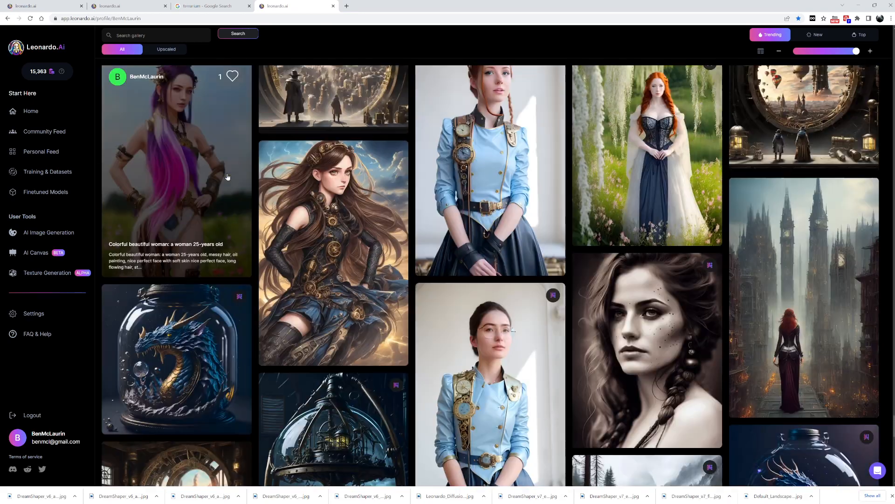
scroll(243, 181, down, 5)
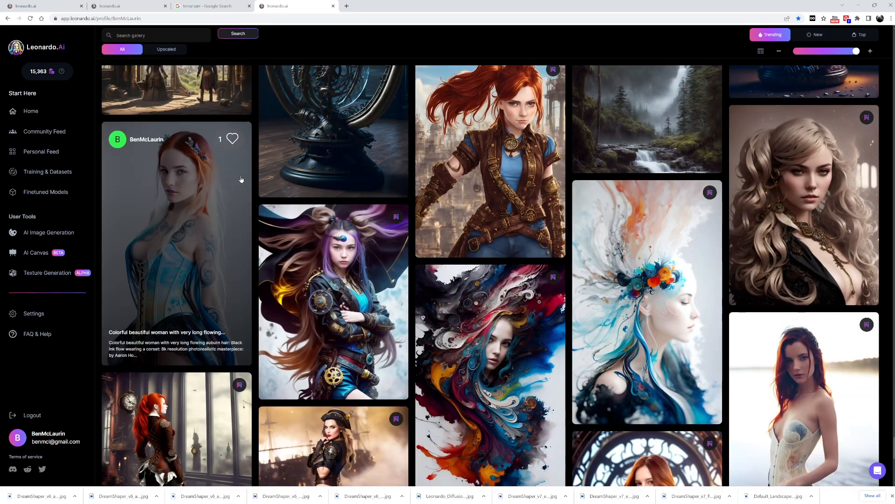
scroll(241, 179, down, 2)
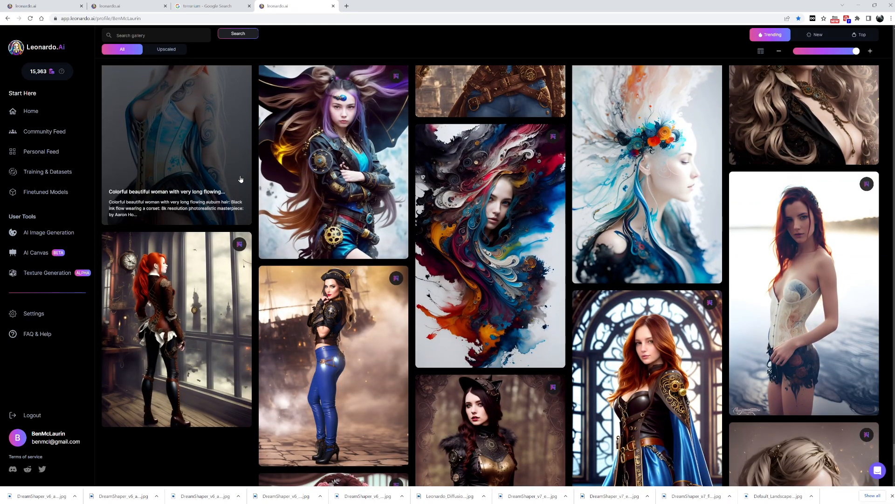
click(485, 196)
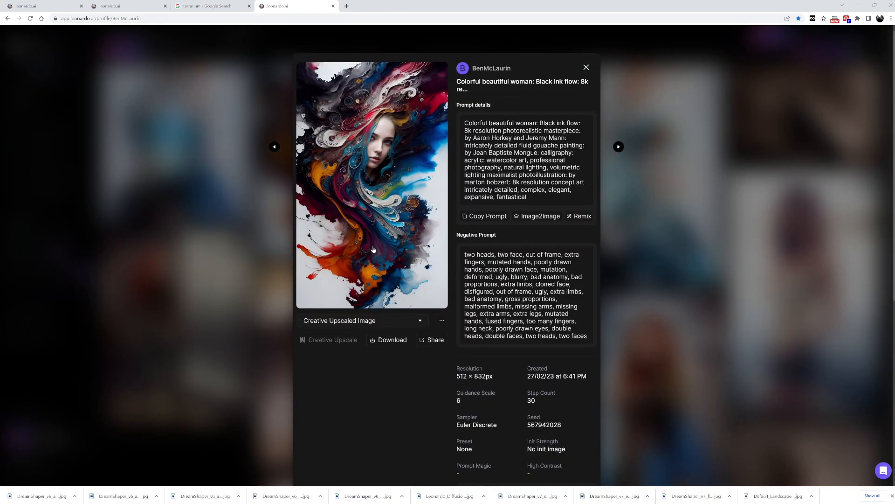
click(394, 340)
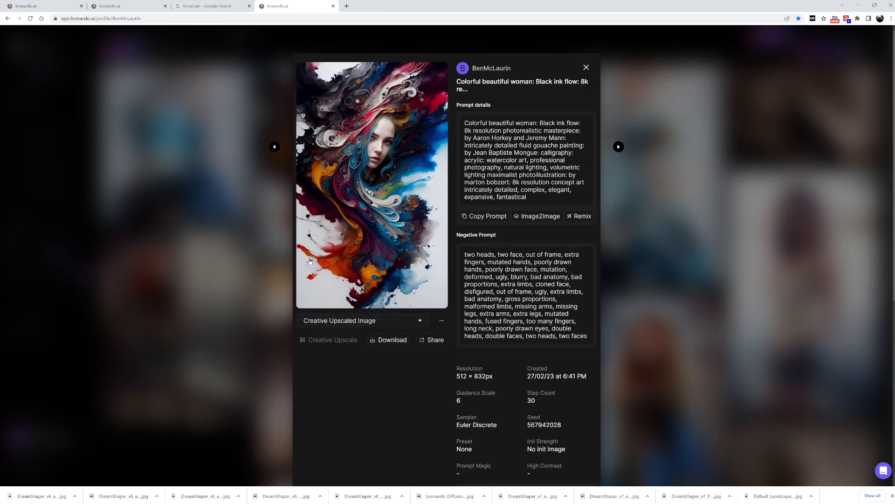
click(286, 228)
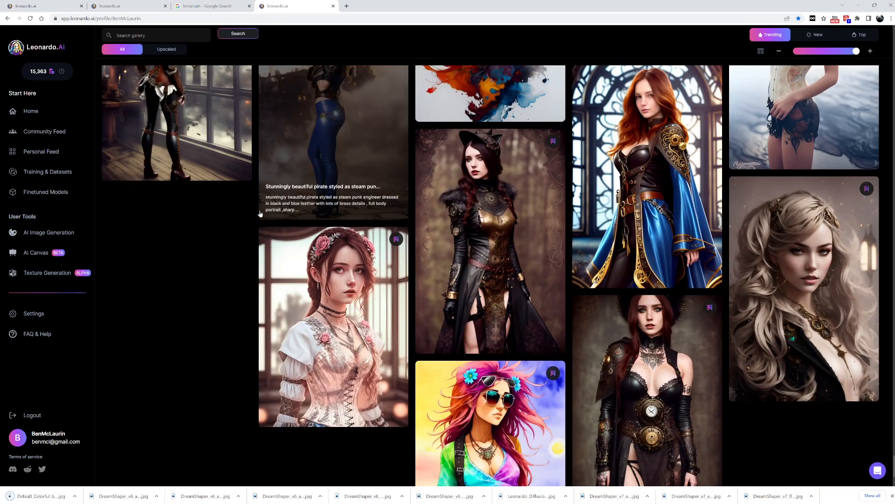
Look over the last images of the Trending gallery again, including the ink portraits, dragon jars and steampunk figures.
scroll(260, 214, down, 2)
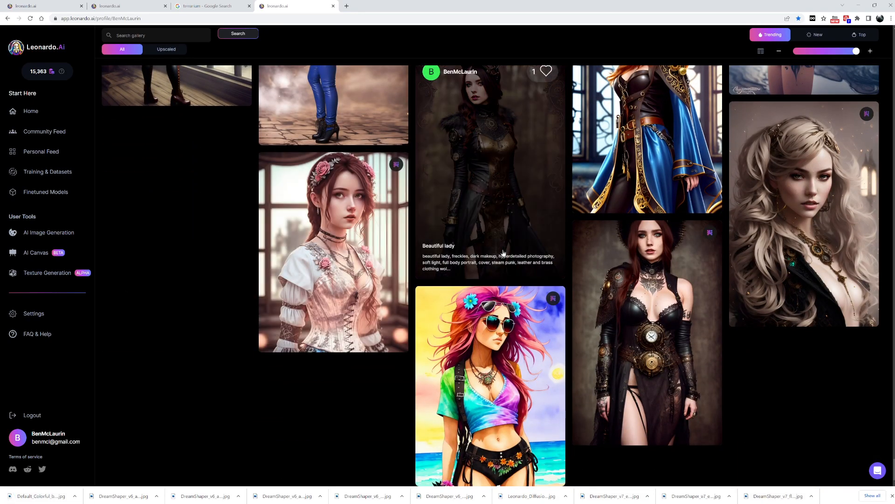
scroll(496, 251, up, 5)
scroll(488, 249, down, 5)
scroll(485, 247, up, 5)
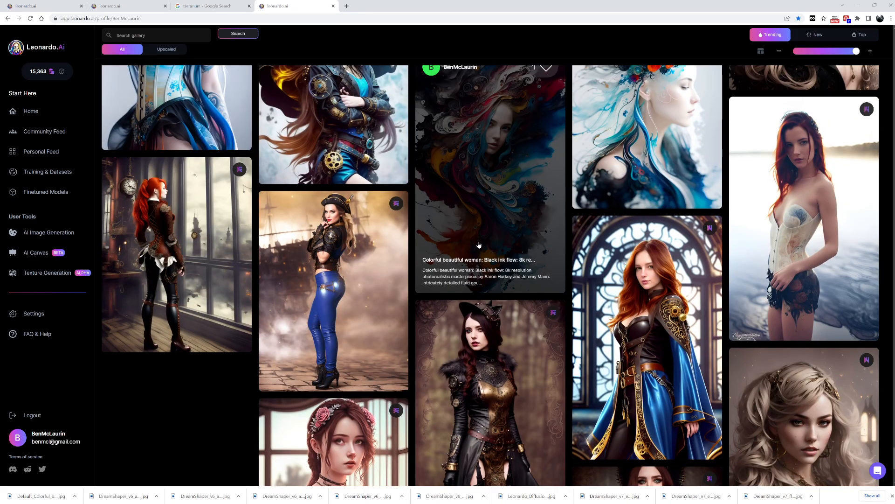
scroll(479, 245, down, 4)
scroll(478, 245, up, 5)
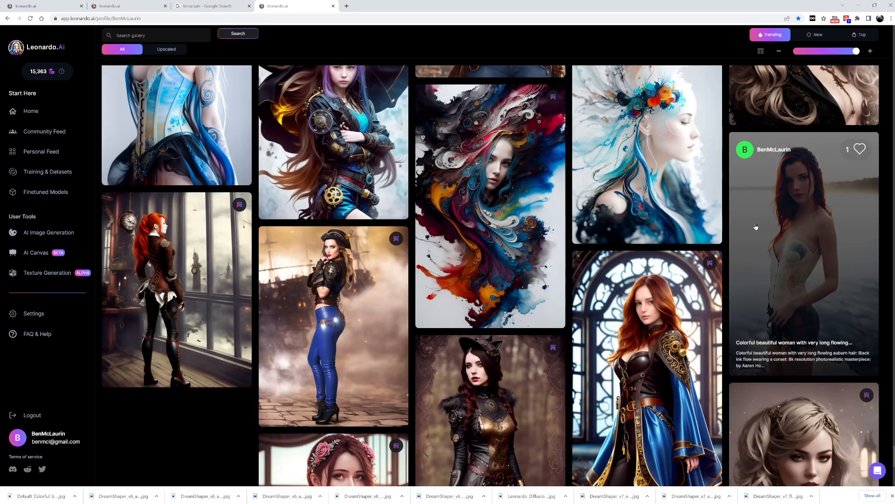
scroll(441, 233, down, 10)
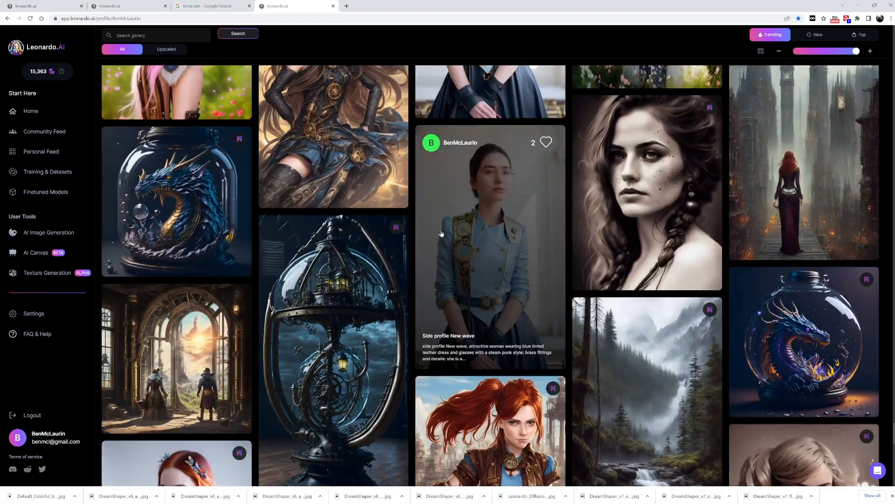
scroll(441, 233, down, 8)
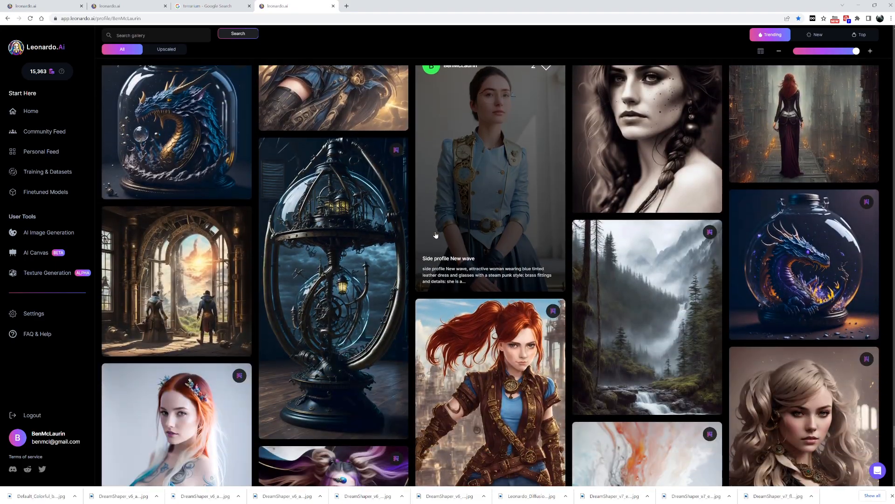
scroll(407, 231, up, 15)
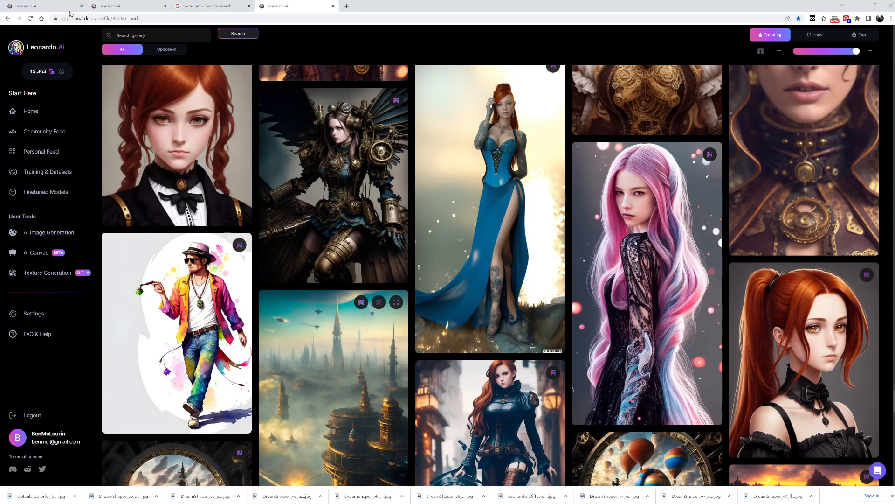
Return to the image generation tab and replace both uploaded image prompts with the downloaded black ink flow woman image.
click(70, 10)
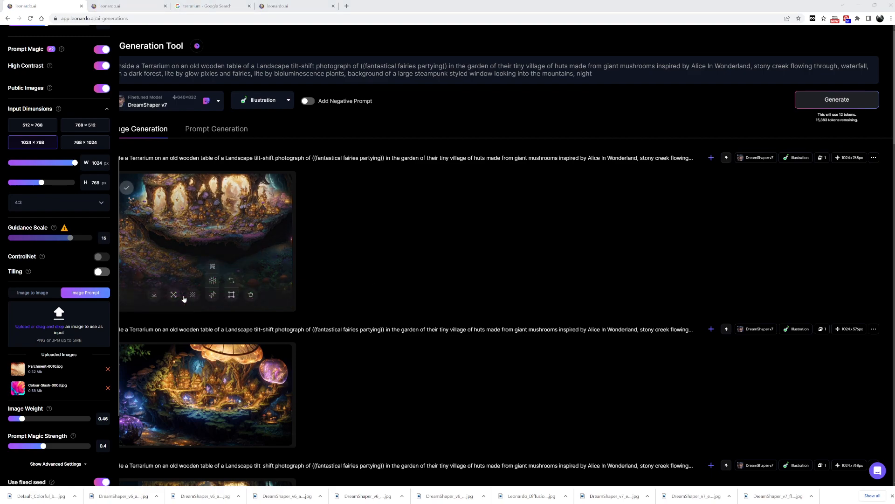
click(108, 388)
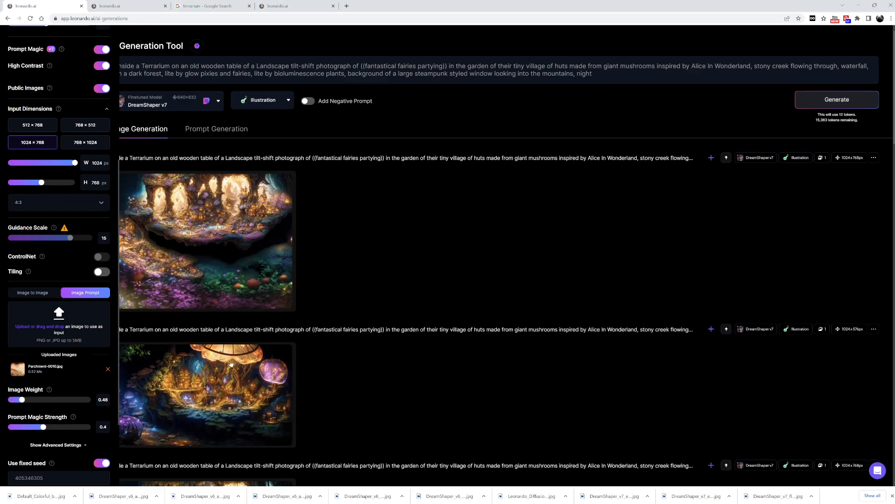
click(107, 370)
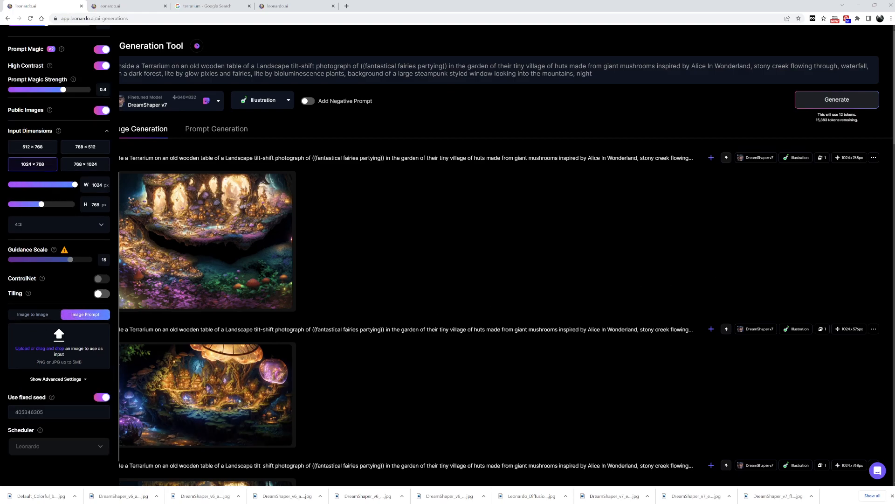
drag(534, 290, 684, 290)
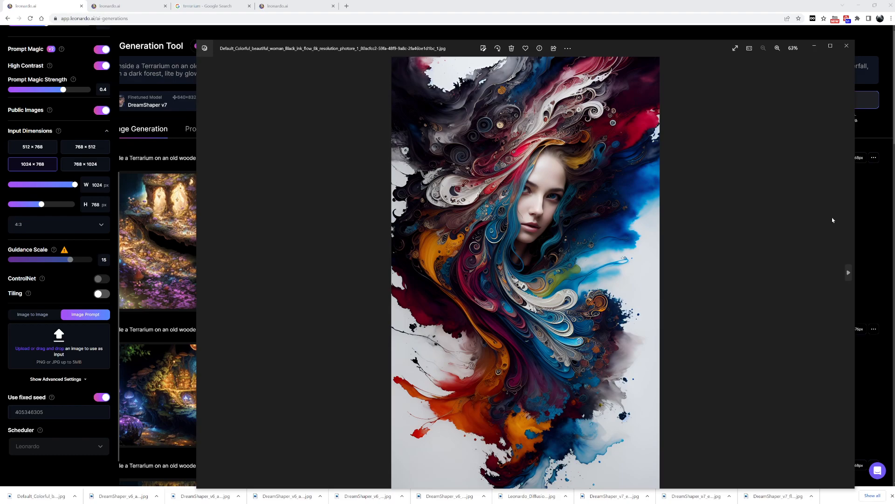
click(846, 45)
drag(41, 496, 58, 345)
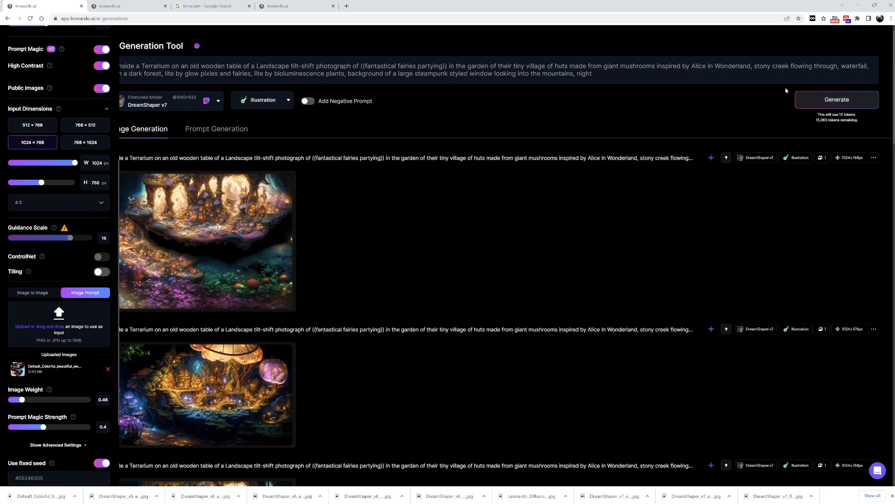
Generate an Illustration version with the ink flow image prompt at weight 0.46 and examine the enlarged result.
click(809, 101)
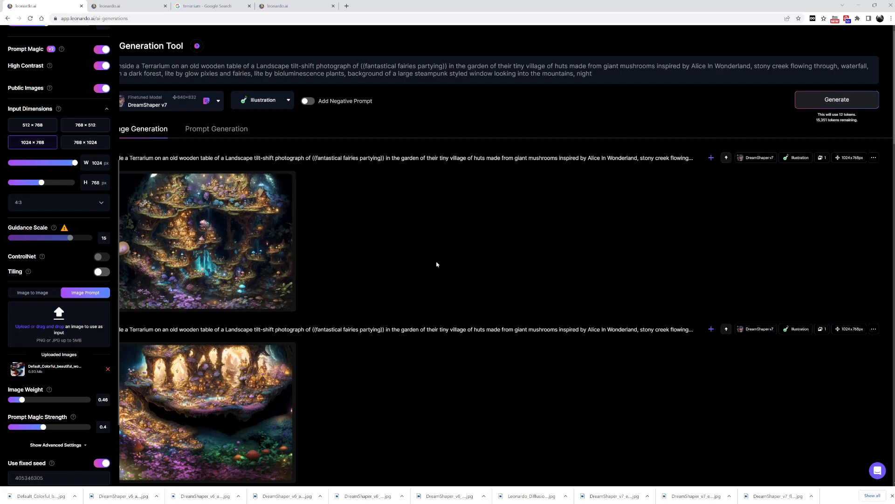
click(244, 236)
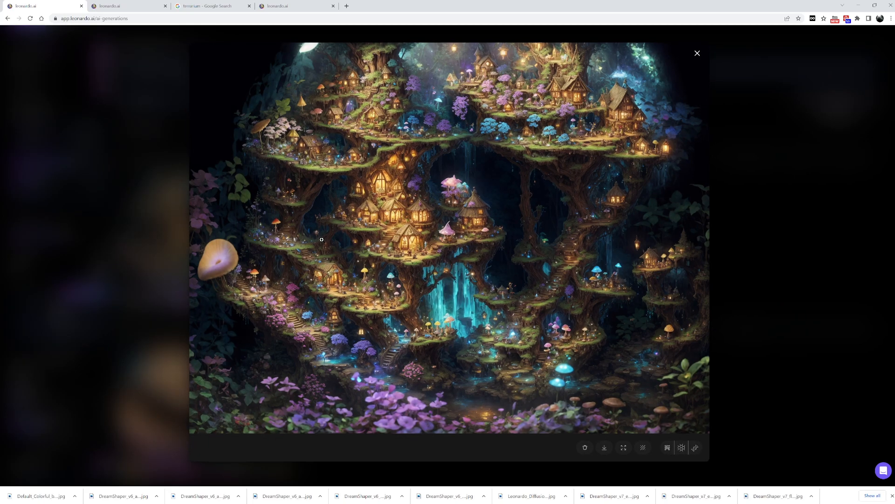
click(381, 257)
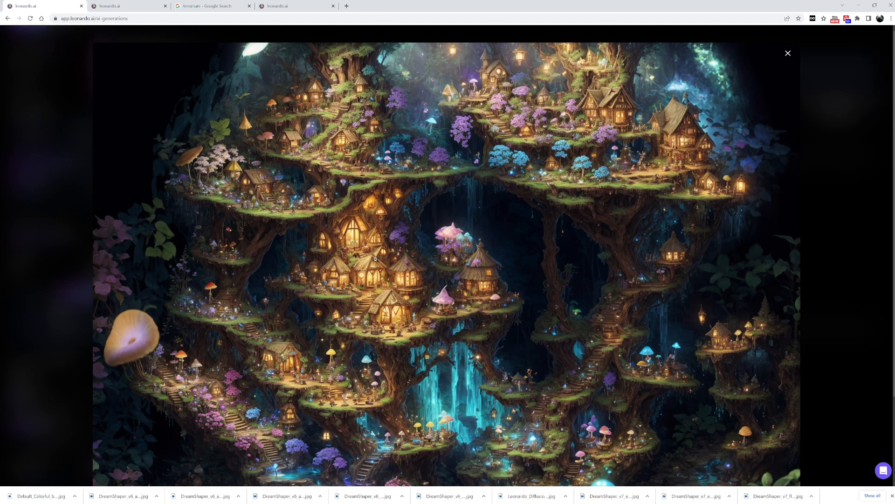
click(373, 260)
click(159, 238)
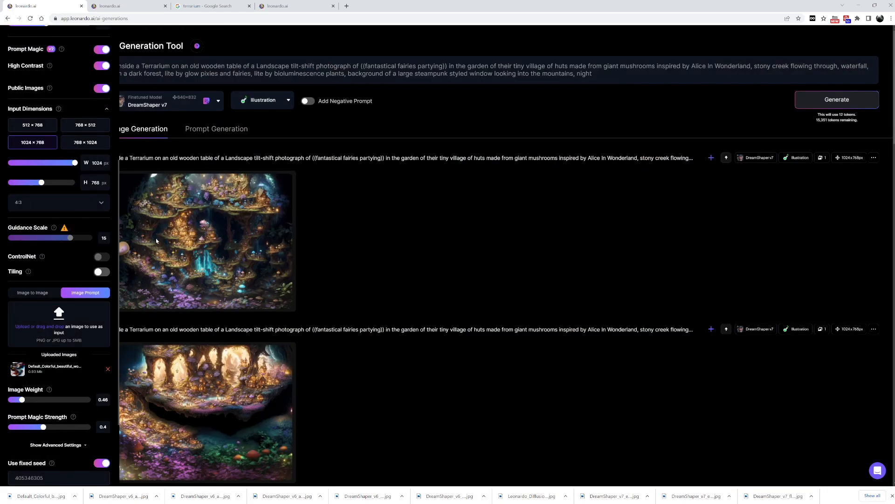
Set the image weight to 0.67 and generate another Illustration version of the terrarium village.
click(49, 399)
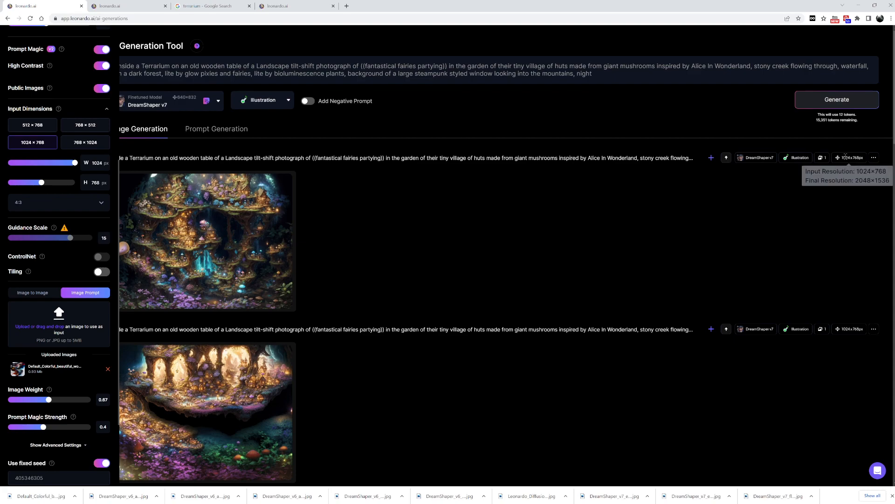
click(837, 100)
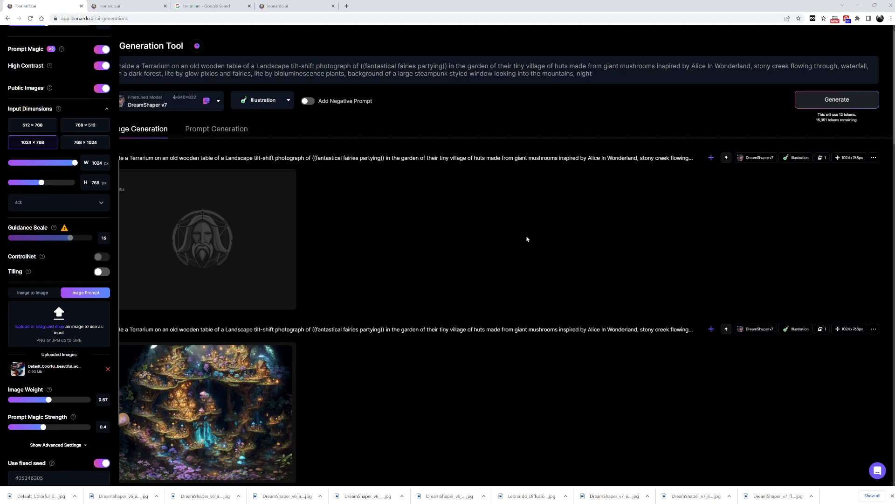
scroll(527, 239, down, 4)
scroll(526, 240, up, 4)
Change the style from Illustration to Raytraced and generate a new version.
click(284, 101)
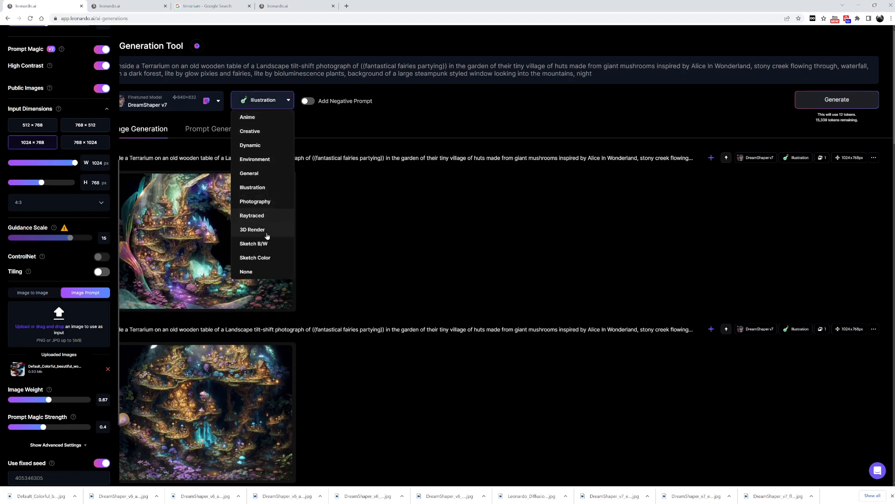
click(263, 215)
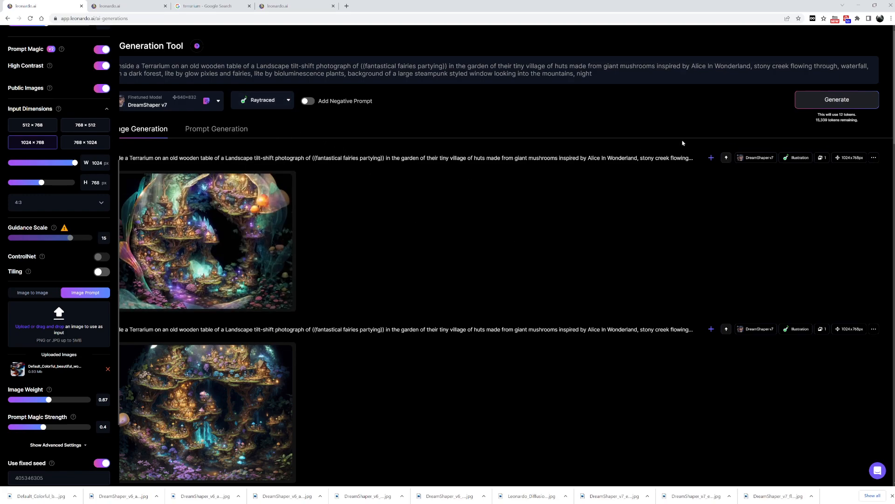
click(799, 105)
Enlarge the Illustration version made at image weight 0.67 and upscale it.
scroll(458, 330, down, 3)
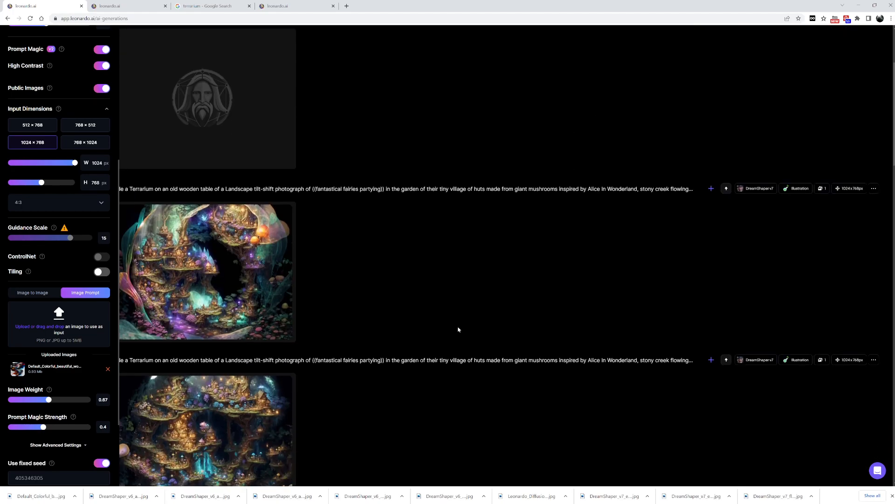
click(229, 239)
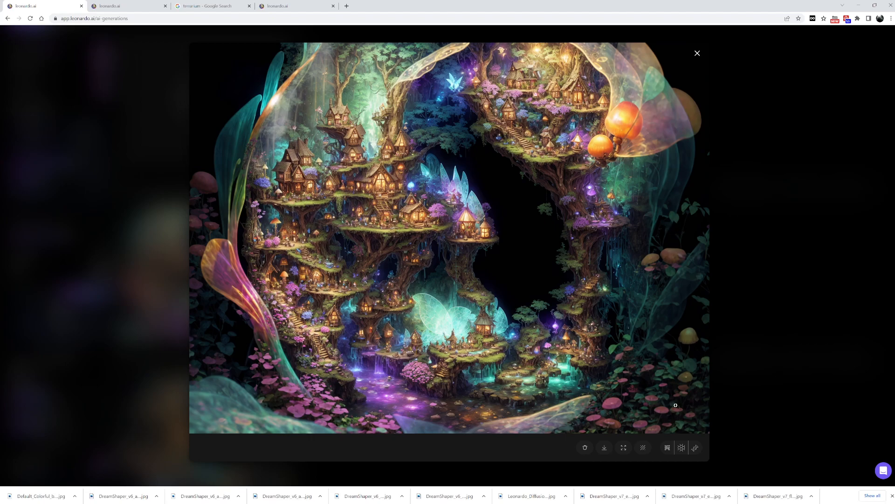
click(697, 448)
click(83, 203)
scroll(396, 290, up, 3)
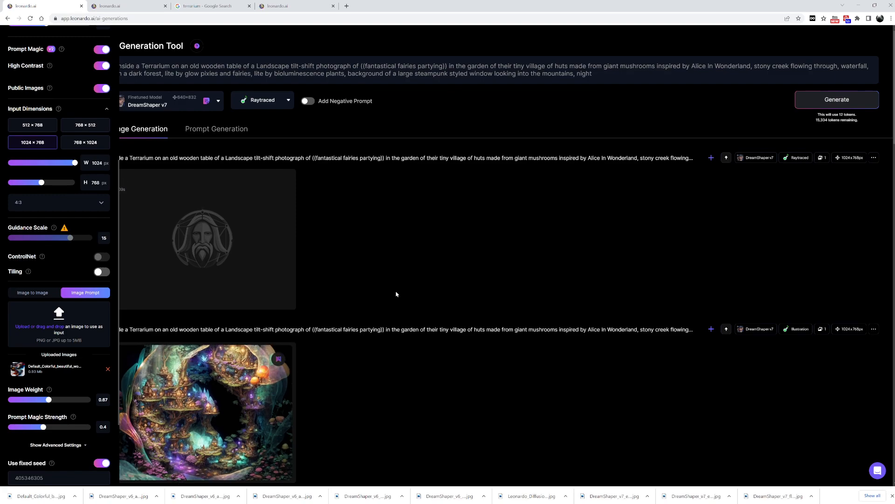
Open the upscaled Illustration image in the canvas editor and place a 768 × 768 generation frame around the two orange mushroom caps.
scroll(396, 293, down, 4)
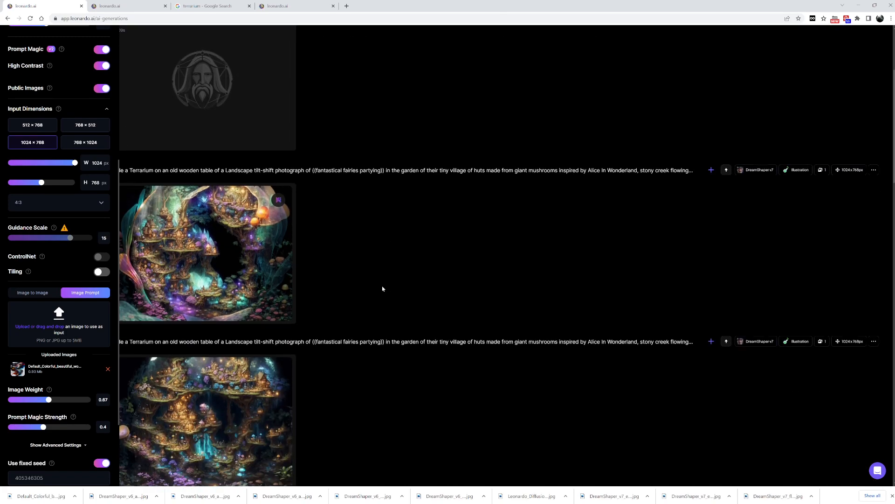
click(231, 291)
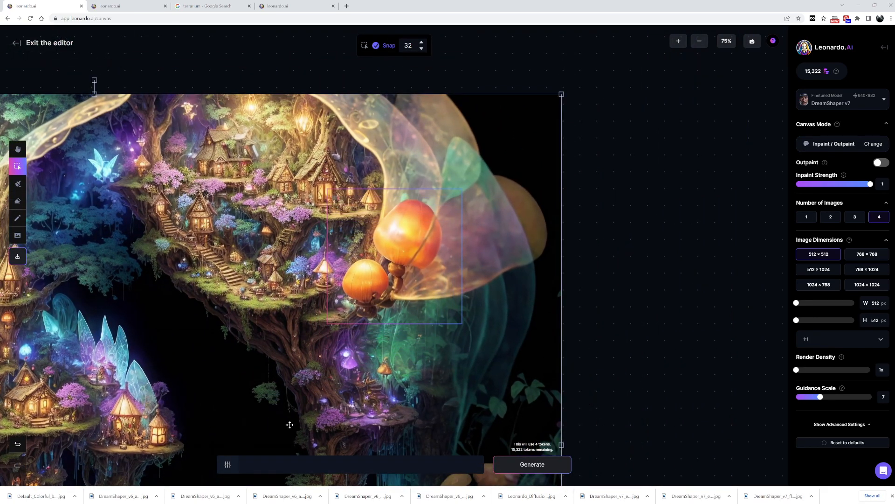
drag(862, 257, 859, 255)
click(877, 254)
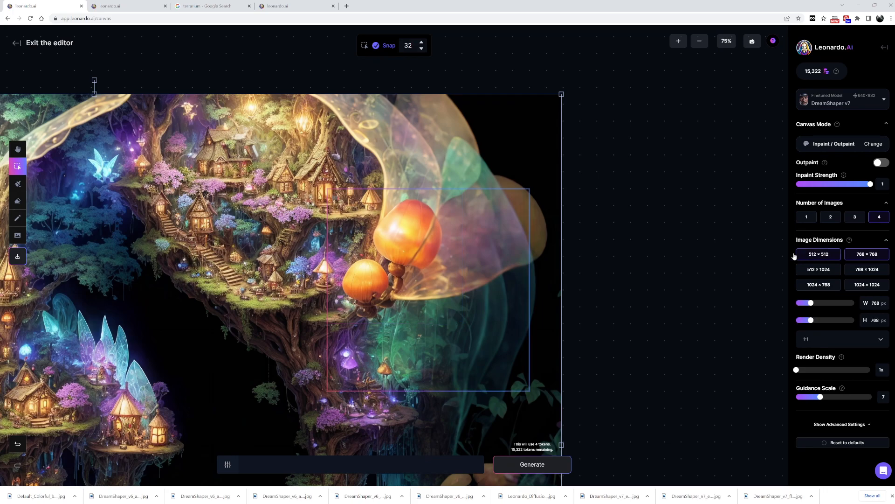
drag(658, 260, 669, 291)
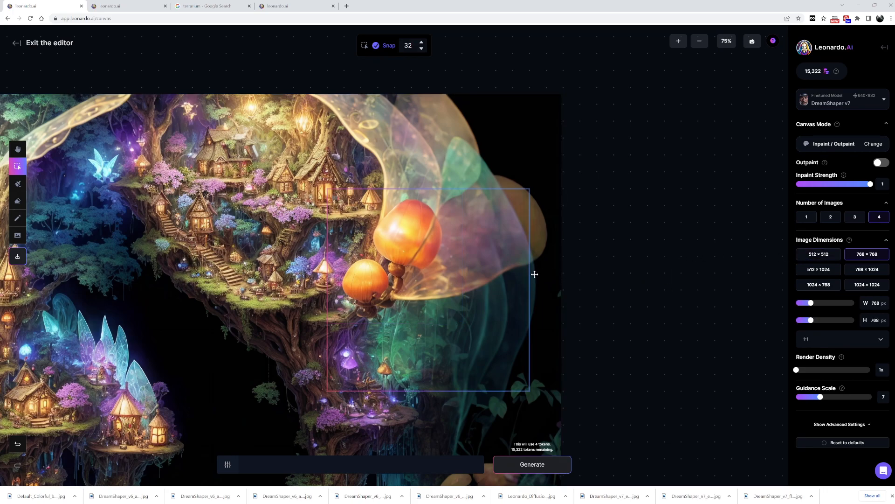
drag(530, 275, 506, 242)
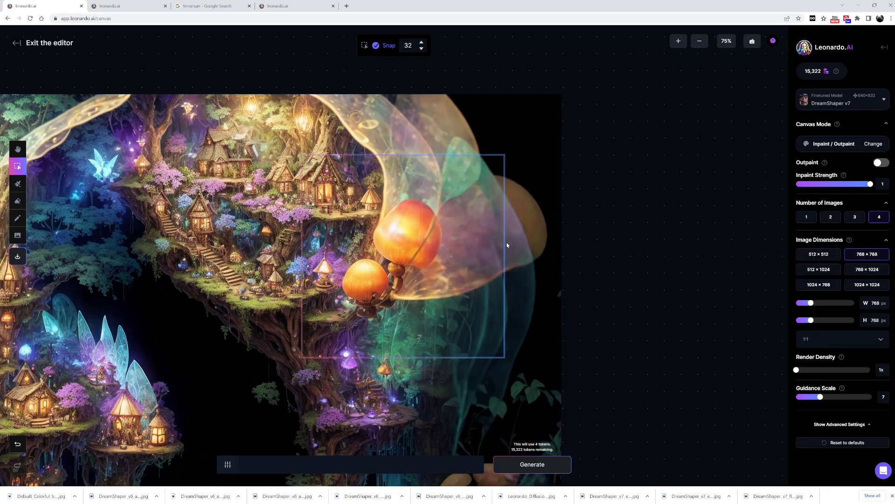
Mask the two orange mushroom caps for inpainting with an enlarged mask brush, keeping Outpaint off.
click(22, 186)
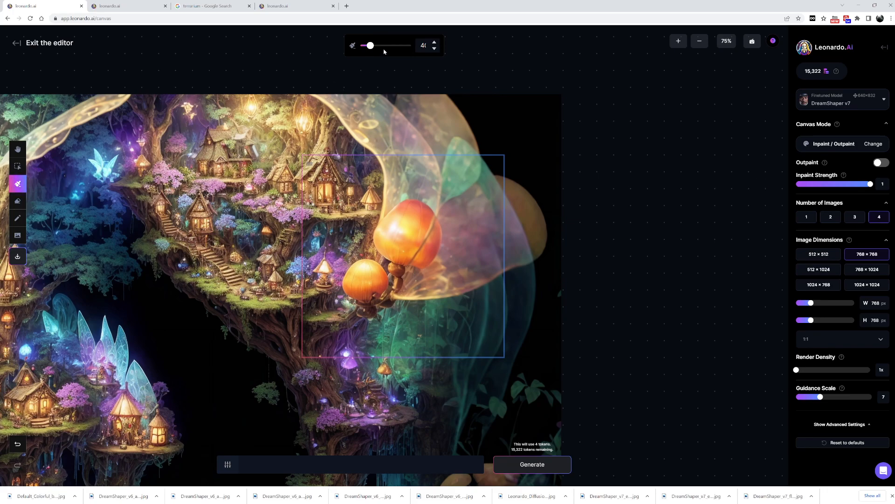
drag(372, 48, 391, 48)
click(881, 163)
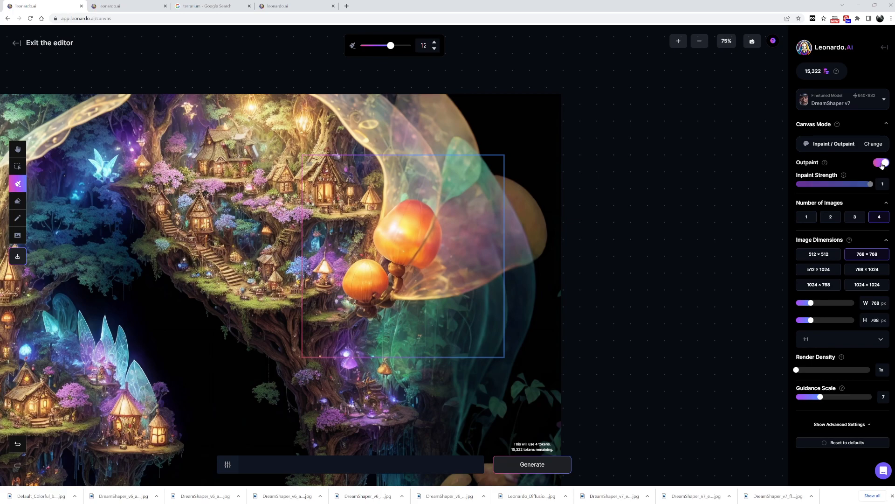
click(881, 164)
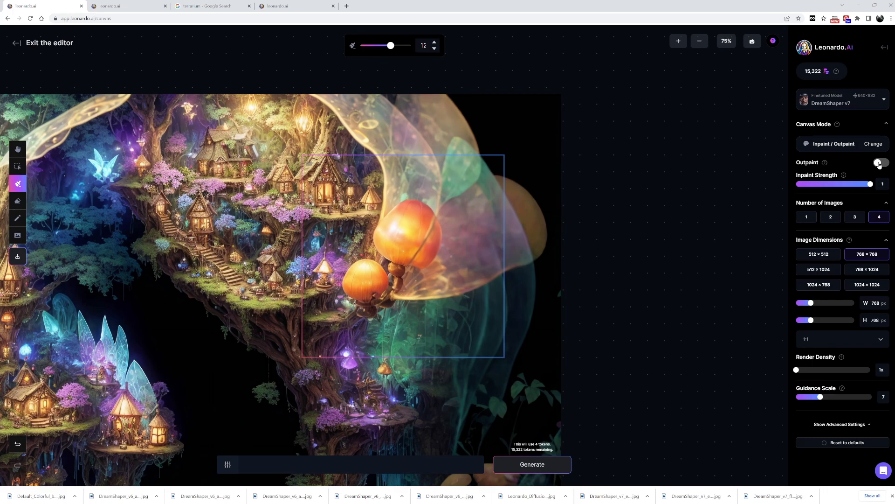
mouse_move(399, 214)
mouse_down()
mouse_move(433, 216)
mouse_move(427, 258)
mouse_move(411, 265)
mouse_move(391, 258)
mouse_move(397, 224)
mouse_move(381, 234)
mouse_move(385, 276)
mouse_move(360, 311)
mouse_move(359, 267)
mouse_move(372, 264)
mouse_move(387, 299)
mouse_move(403, 277)
mouse_up()
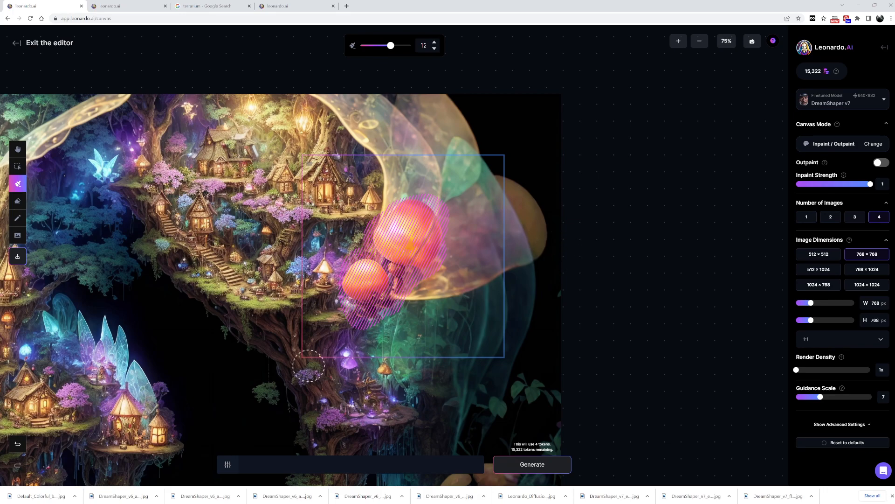
Generate four inpaint variations of the masked mushroom caps with an empty prompt.
click(271, 466)
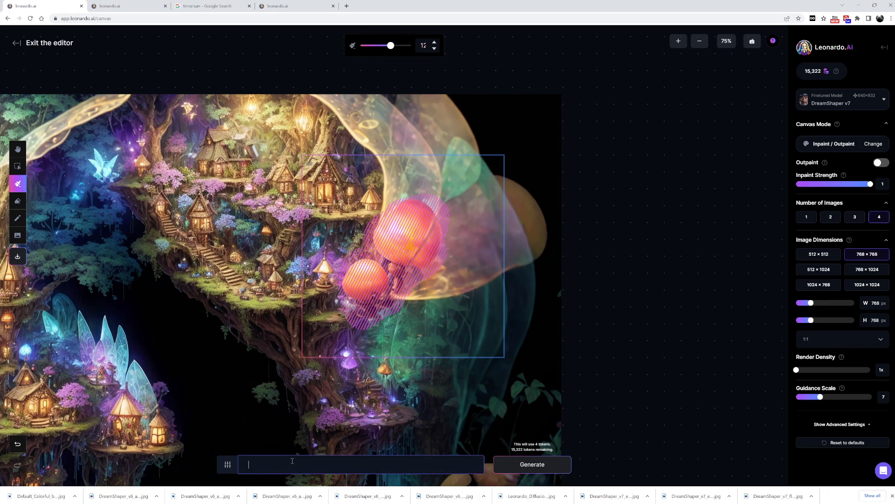
click(530, 466)
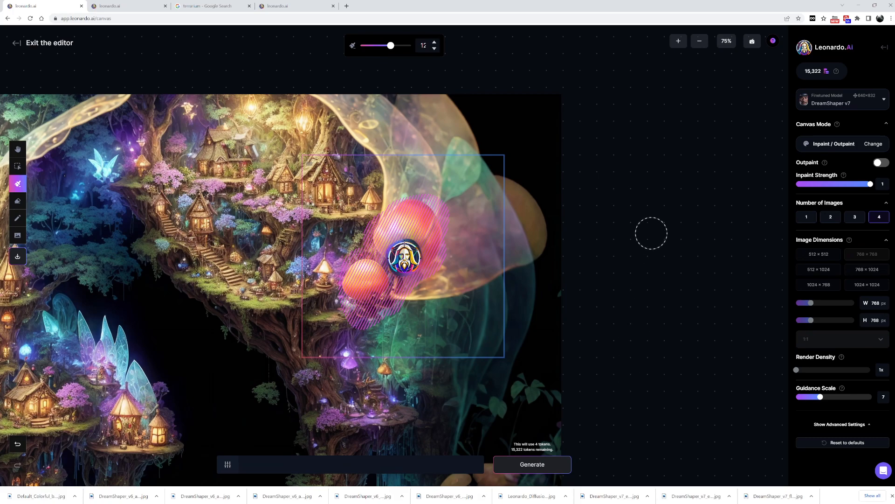
key(h)
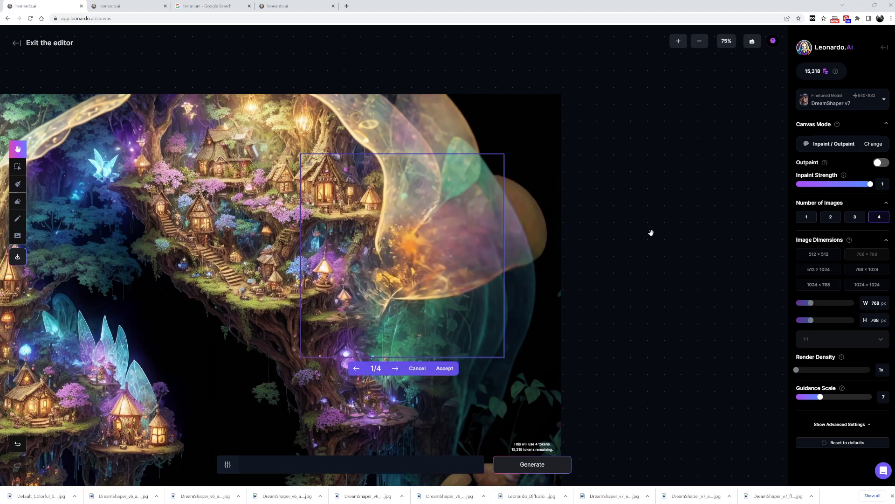
Compare the four inpaint variations inside the frame and discard them.
click(395, 369)
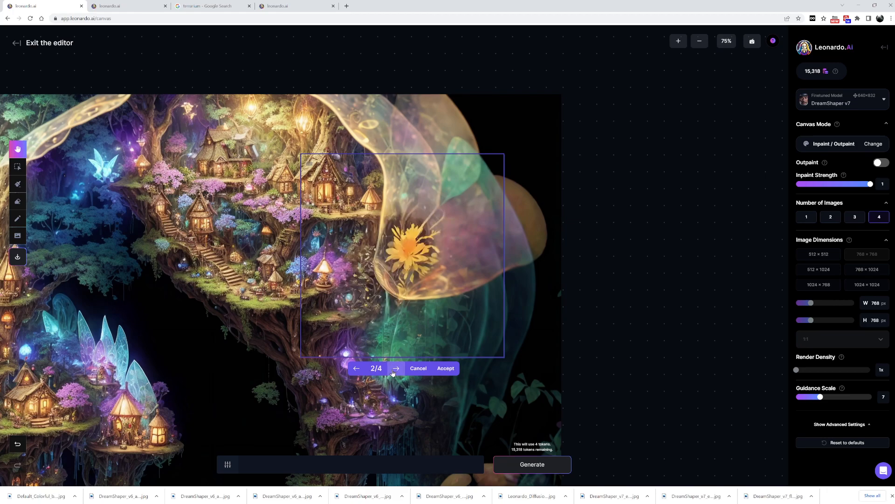
click(395, 369)
click(392, 371)
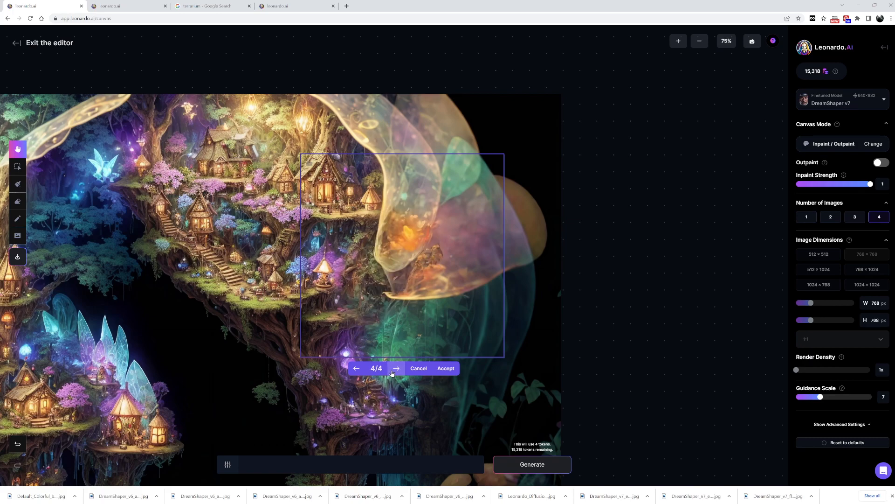
click(395, 369)
click(395, 368)
click(391, 373)
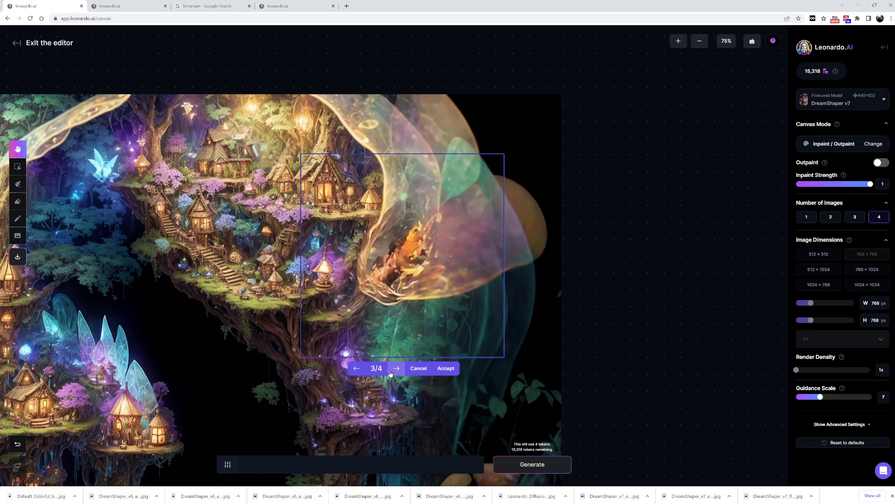
click(392, 372)
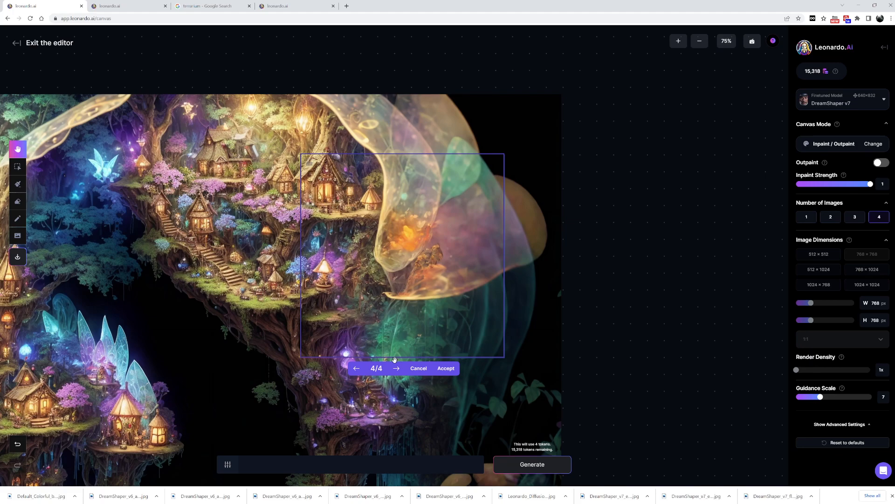
click(415, 371)
Generate four new inpaint variations of the masked mushroom caps, compare them, and accept the first one.
click(521, 468)
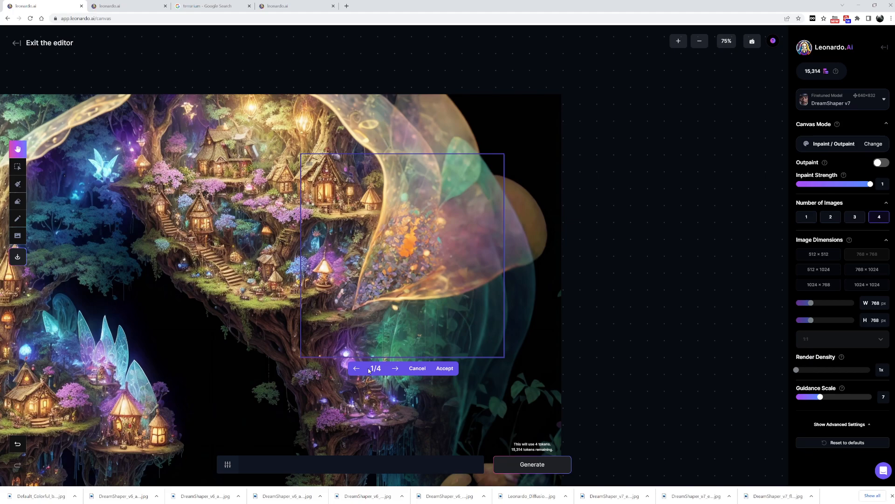
click(395, 369)
click(395, 369)
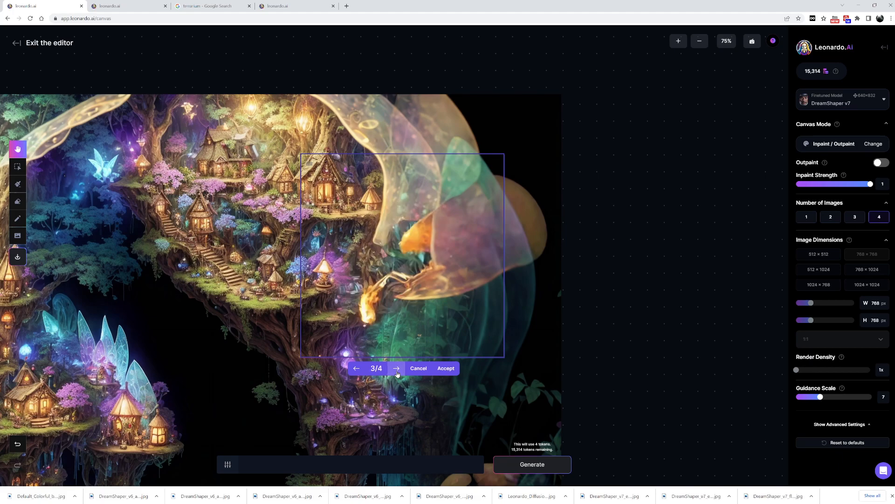
click(396, 372)
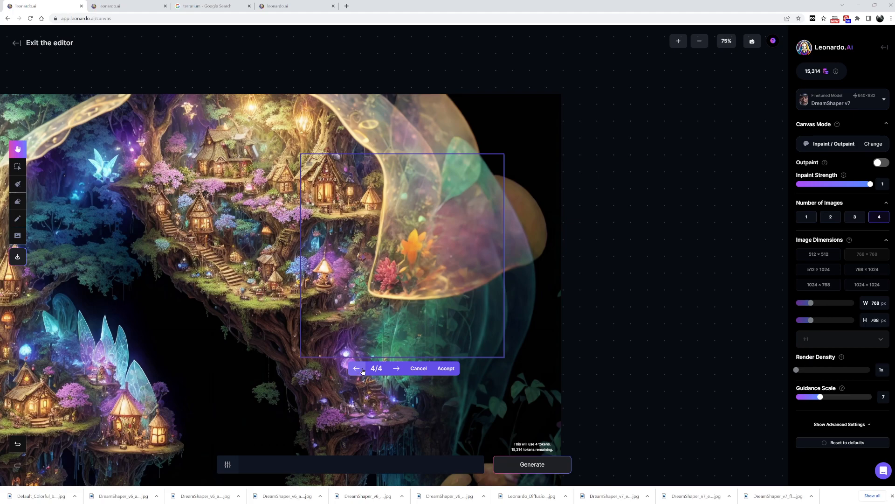
click(396, 369)
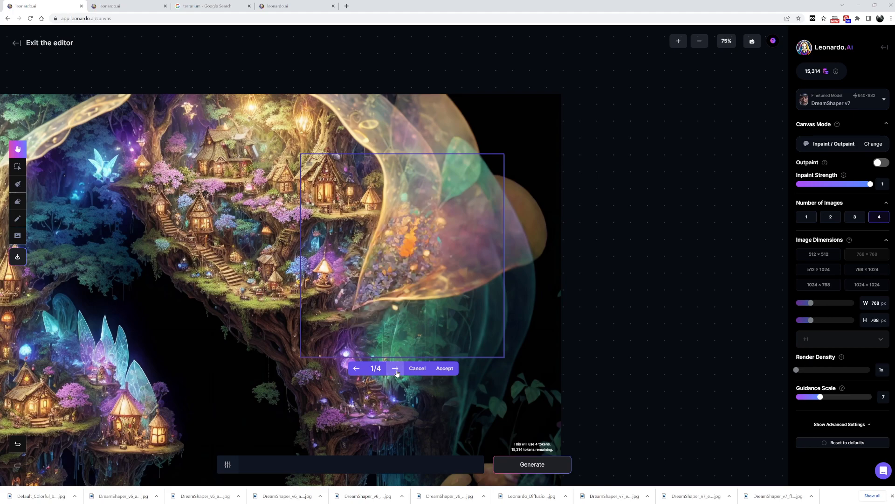
click(396, 370)
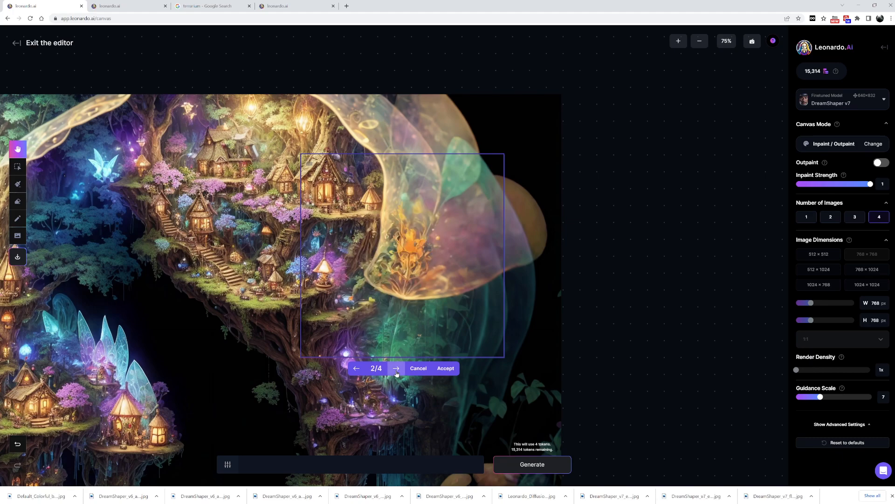
click(397, 370)
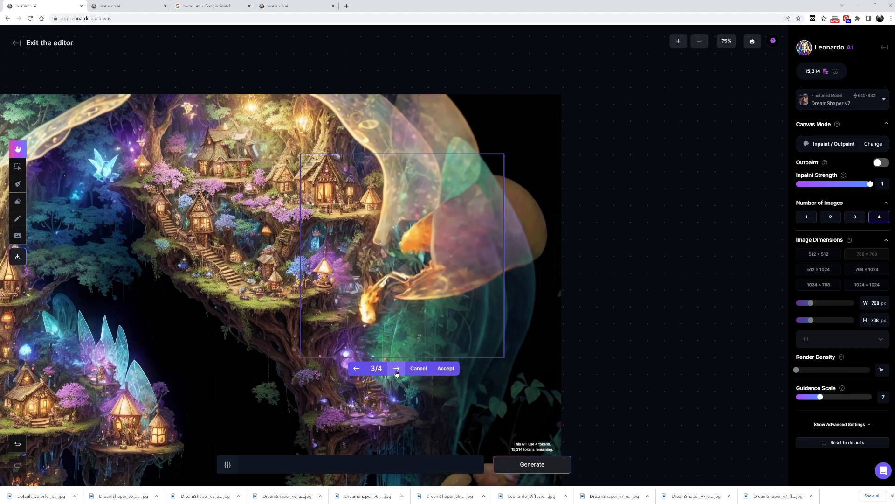
click(397, 370)
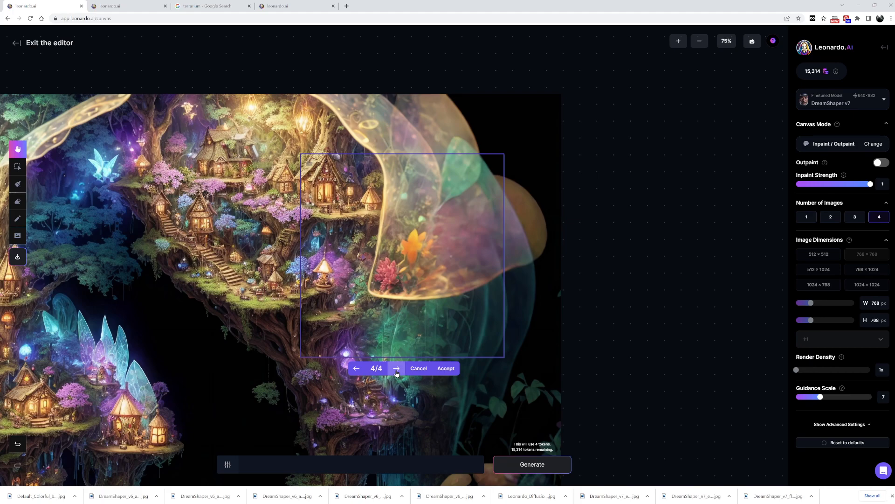
click(396, 370)
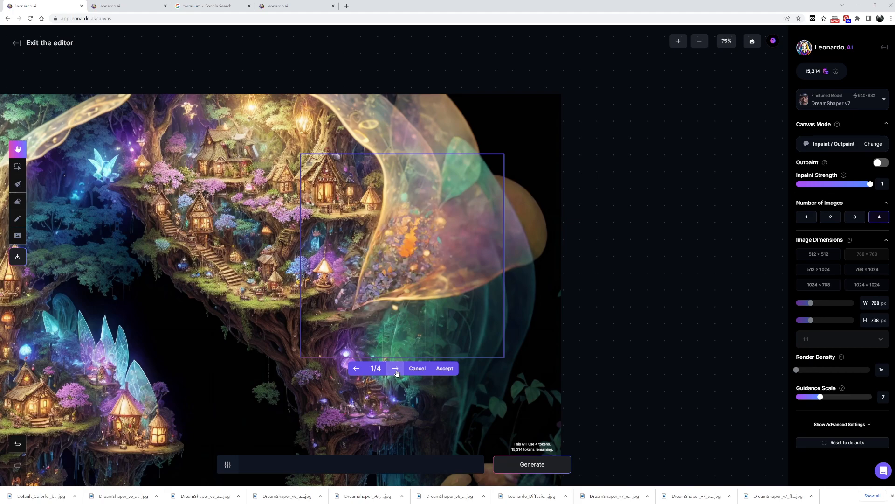
click(440, 373)
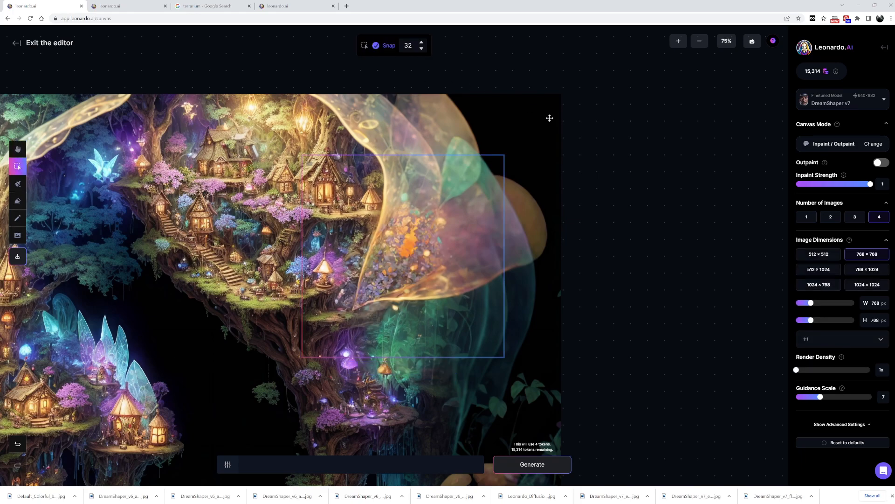
Show the whole artwork centred at 25% zoom and download the edited canvas image.
click(700, 42)
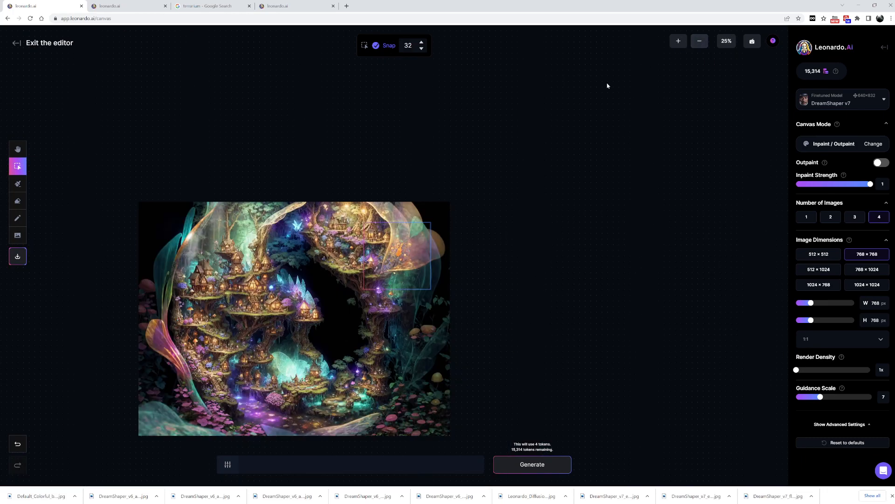
click(17, 149)
drag(104, 176, 214, 98)
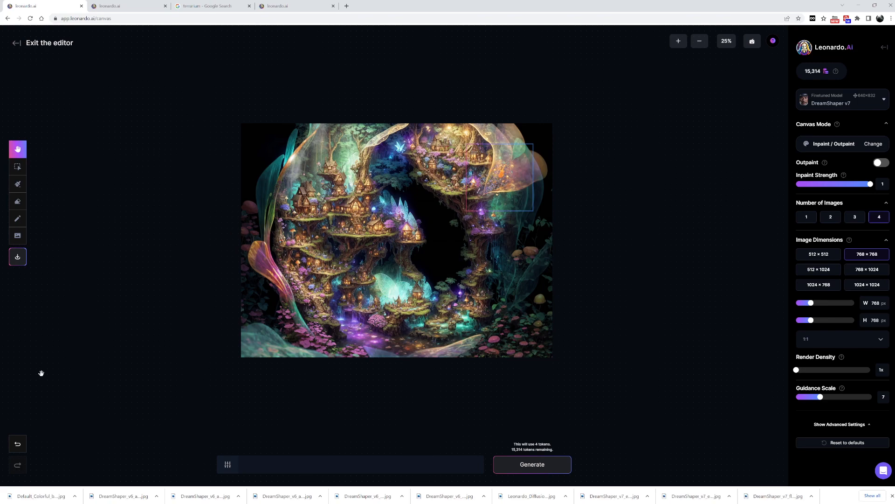
click(17, 257)
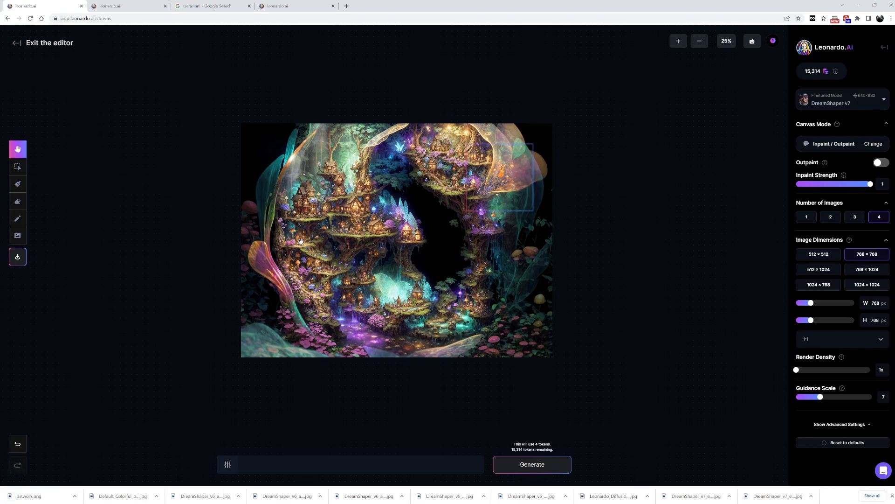
Leave the canvas editor and remix the newest terrarium image, the Raytraced cave village, from the personal feed.
click(18, 43)
click(484, 65)
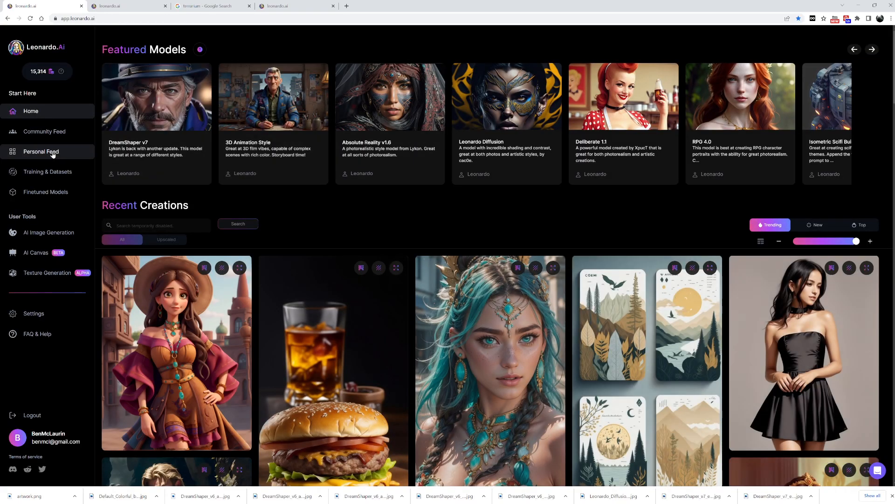
click(53, 152)
click(176, 158)
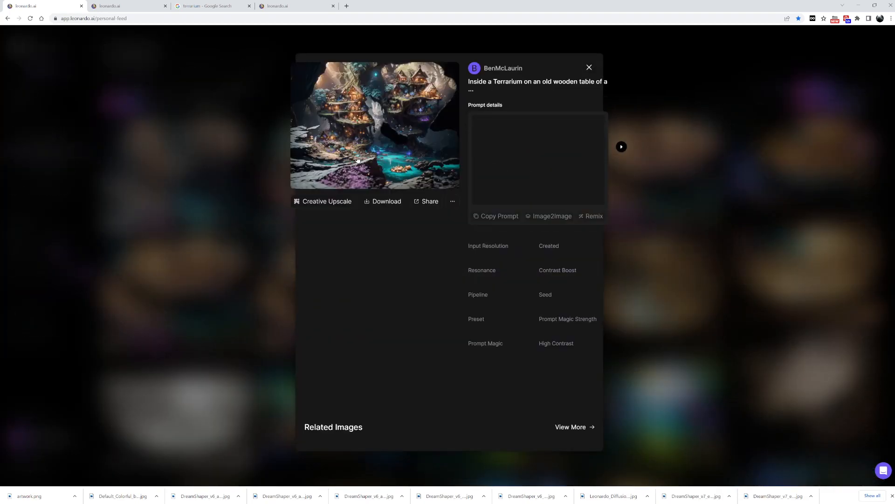
click(601, 218)
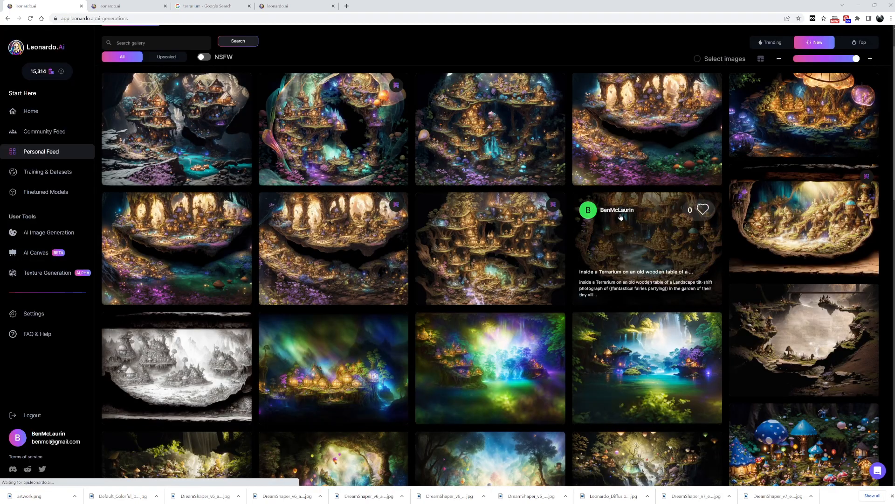
Set the image prompt's Image Weight to 0.88 and the Alchemy style to Sketch Color.
scroll(108, 242, down, 5)
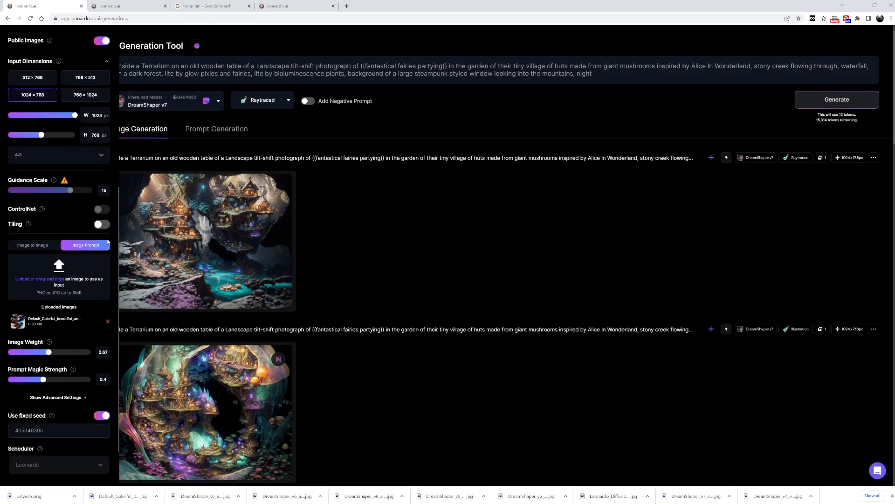
scroll(65, 231, up, 3)
scroll(63, 280, down, 2)
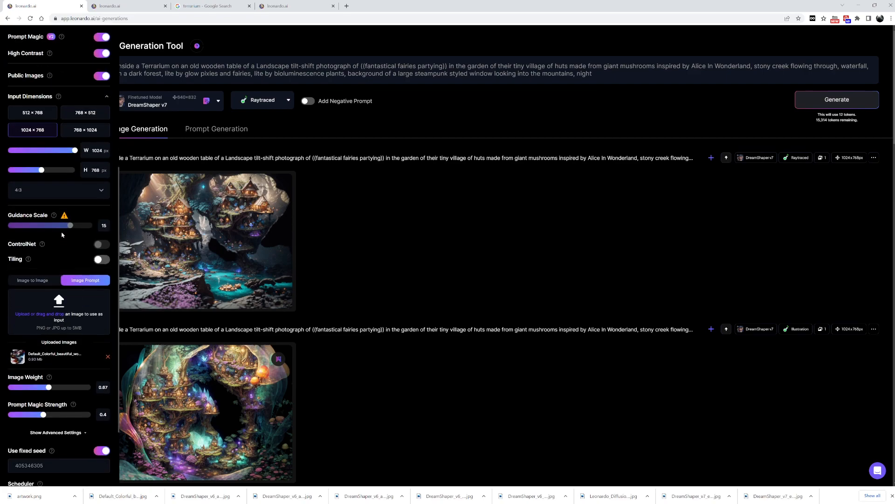
drag(81, 387, 76, 388)
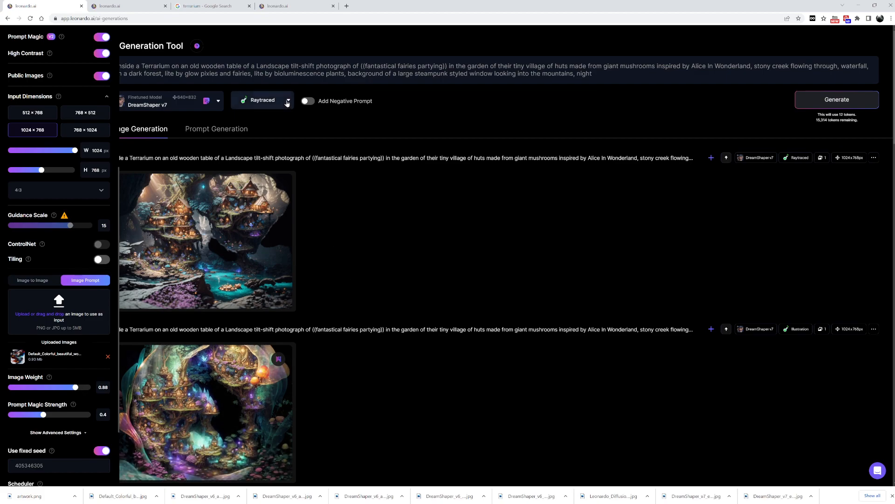
click(263, 100)
click(266, 256)
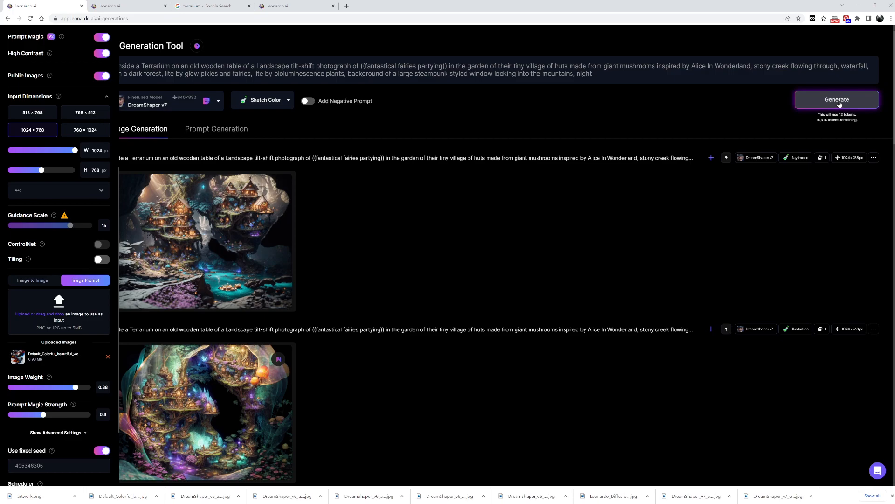
Examine the Raytraced cave village image enlarged, including its full-size detail, and close the preview.
click(287, 196)
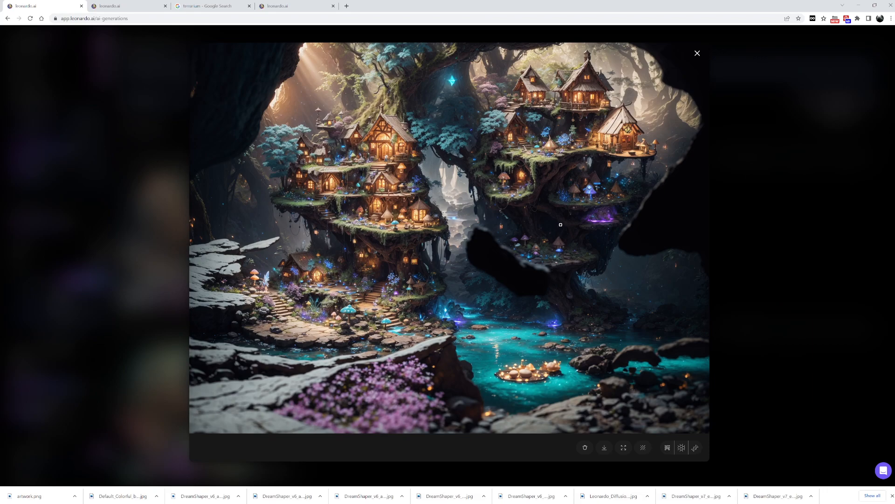
click(558, 170)
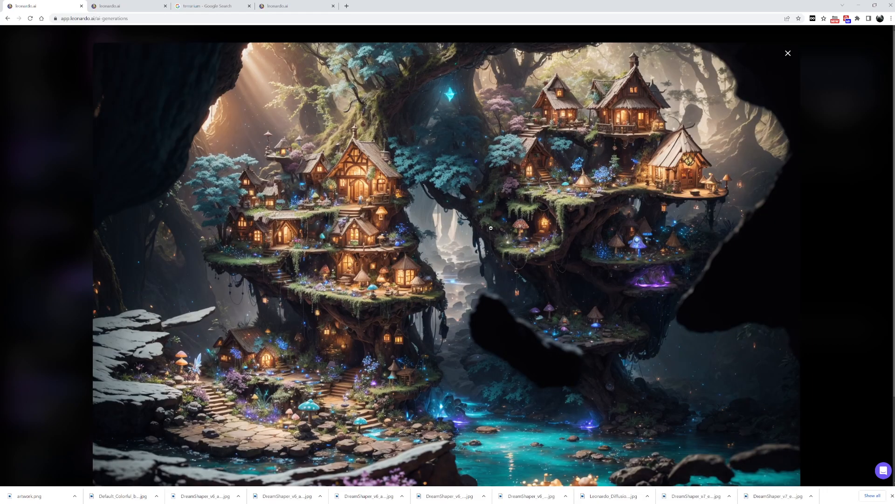
click(425, 265)
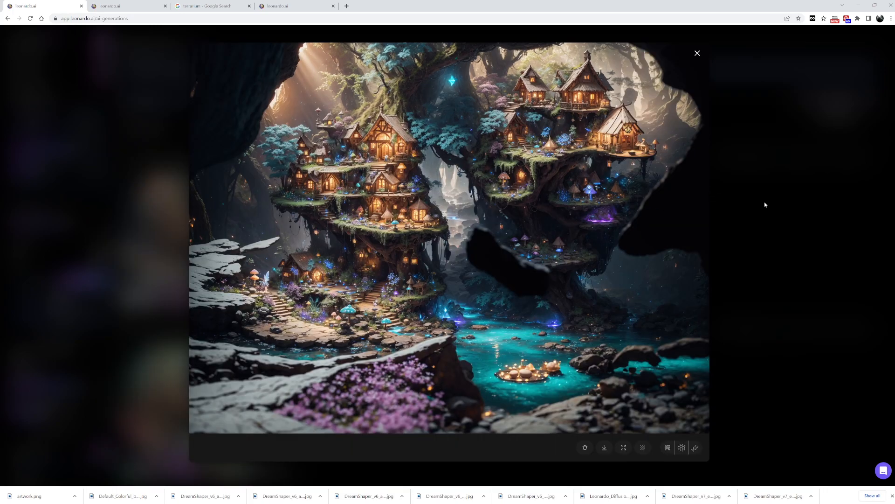
click(765, 204)
Review the generation settings and generate one 1024 × 768 Sketch Color version with the ink flow image prompt.
scroll(77, 266, down, 2)
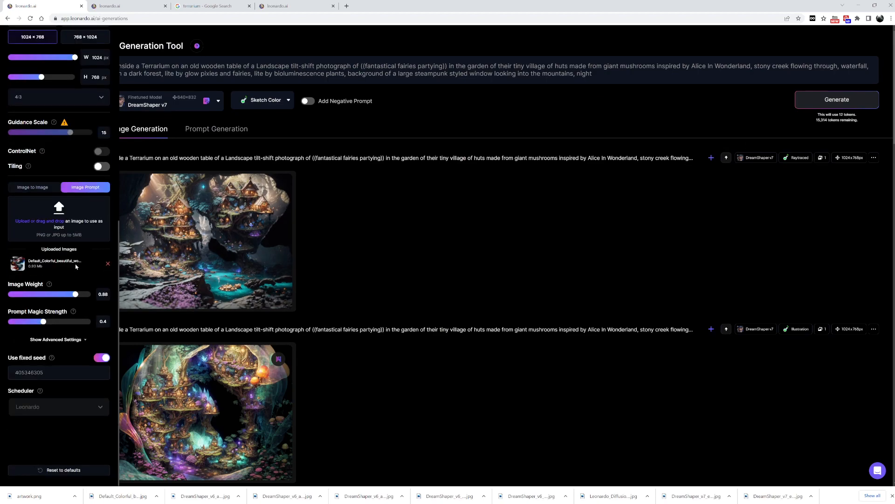
scroll(76, 265, up, 6)
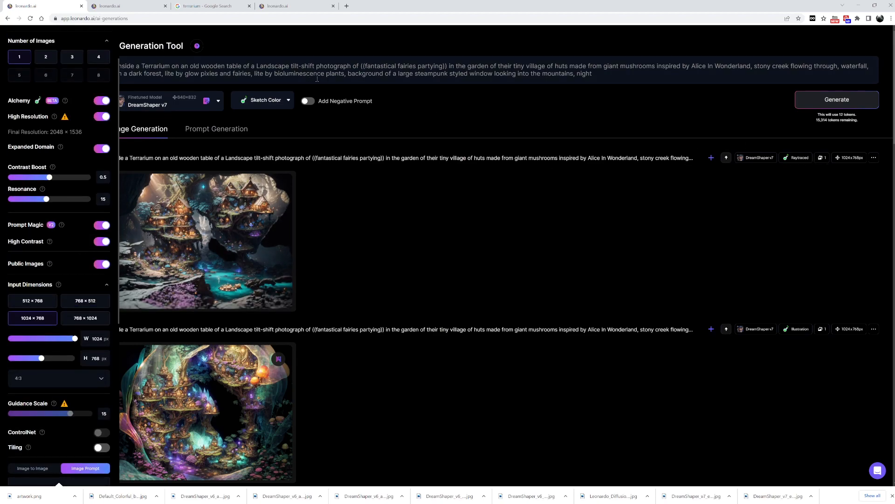
click(809, 104)
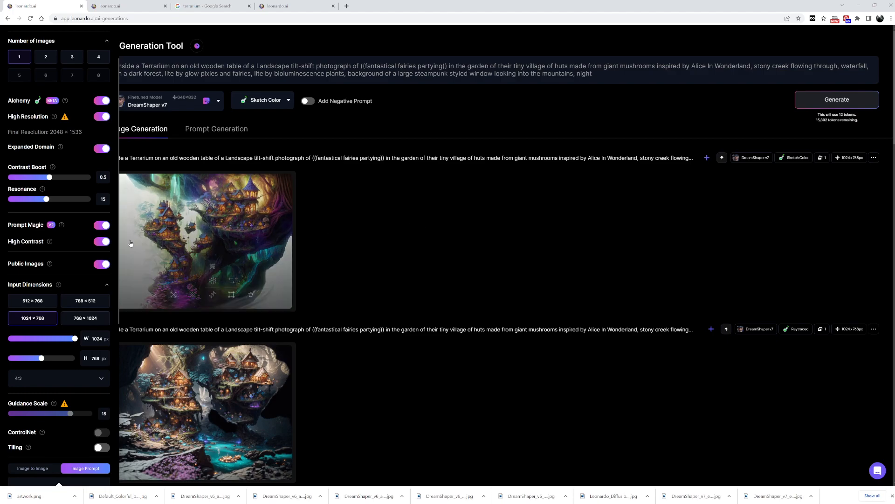
Switch to the photo viewer to compare the ink flow portrait with the new Sketch Color result, then minimize the viewer.
scroll(59, 279, down, 5)
key(alt+Tab)
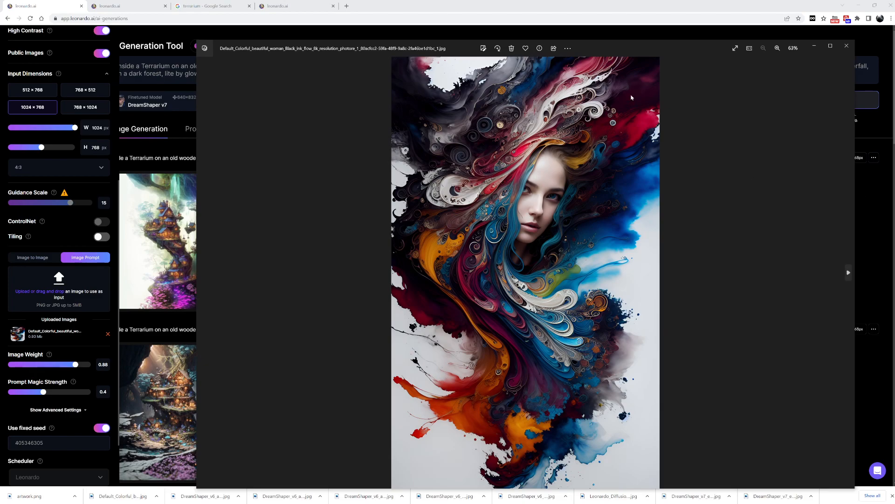
click(572, 32)
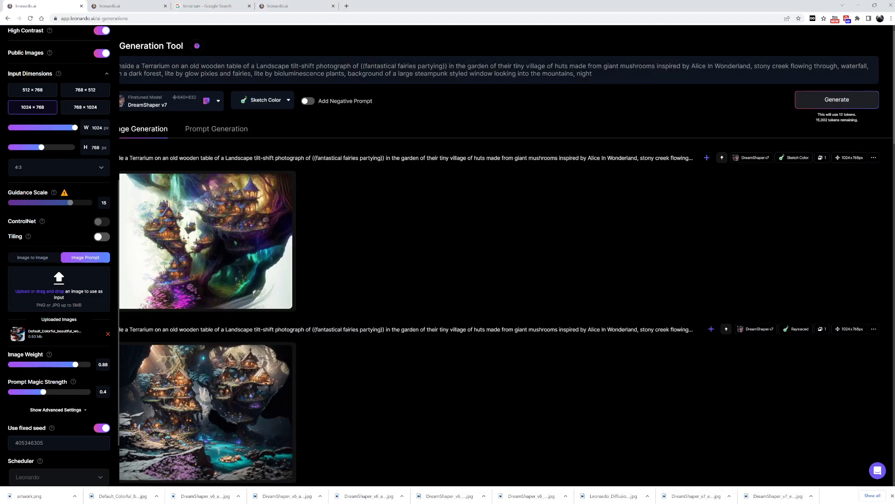
key(alt+Tab)
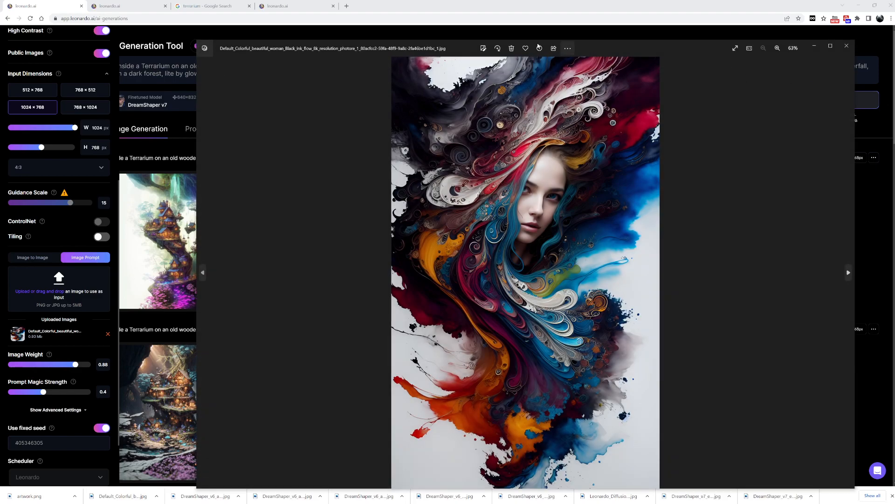
drag(444, 53, 645, 69)
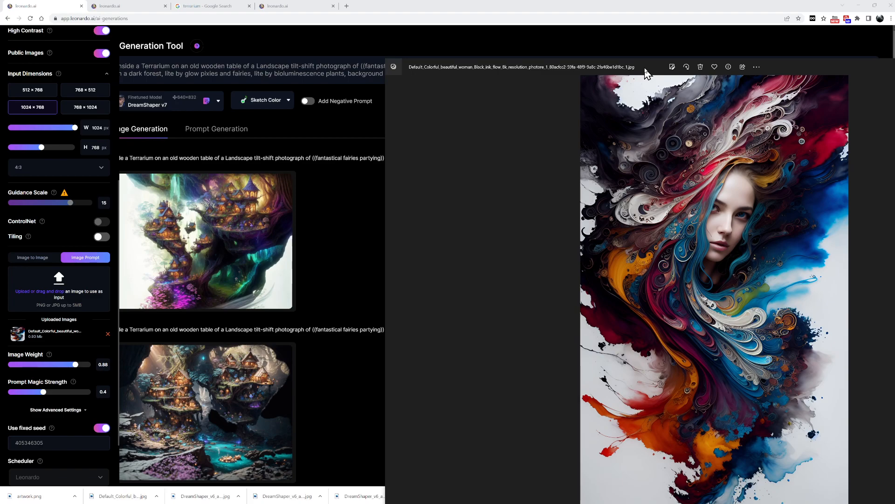
drag(645, 71, 426, 82)
click(814, 74)
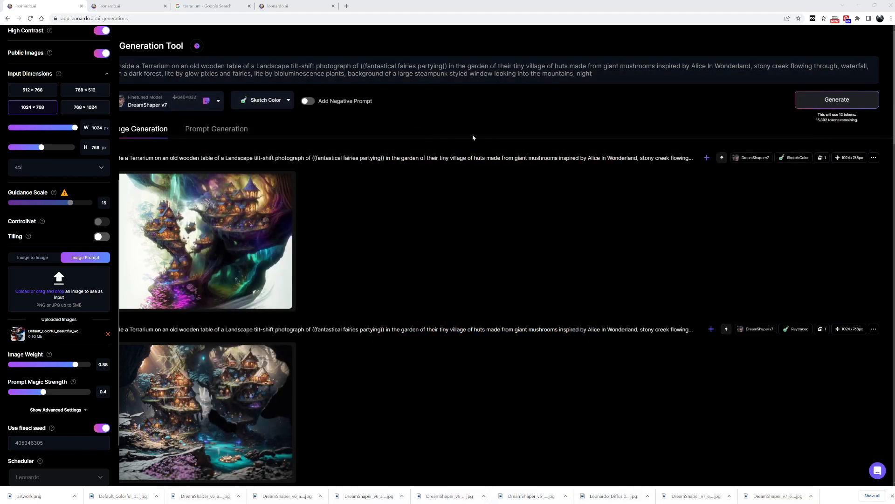
Remove the uploaded ink flow image prompt and generate another Sketch Color version with the same fixed seed.
click(108, 335)
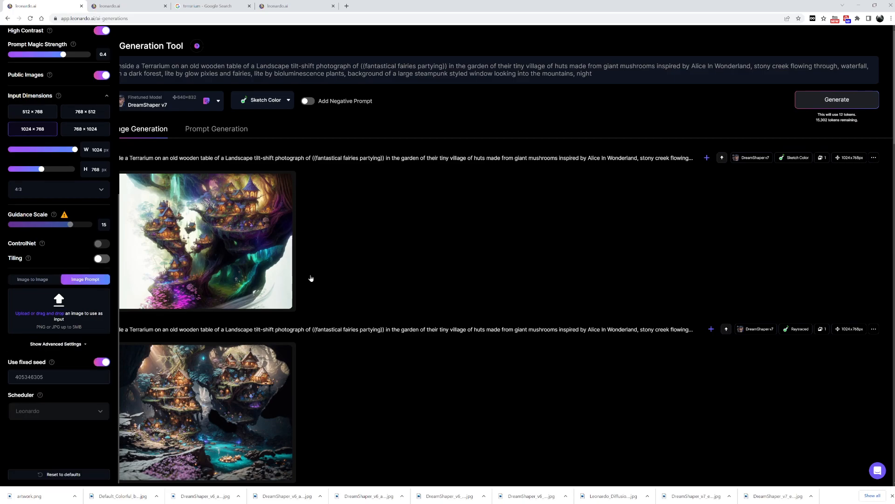
click(795, 102)
Examine the finished Sketch Color village image at full size from top to bottom, and close the preview.
scroll(412, 236, down, 5)
click(228, 211)
click(388, 223)
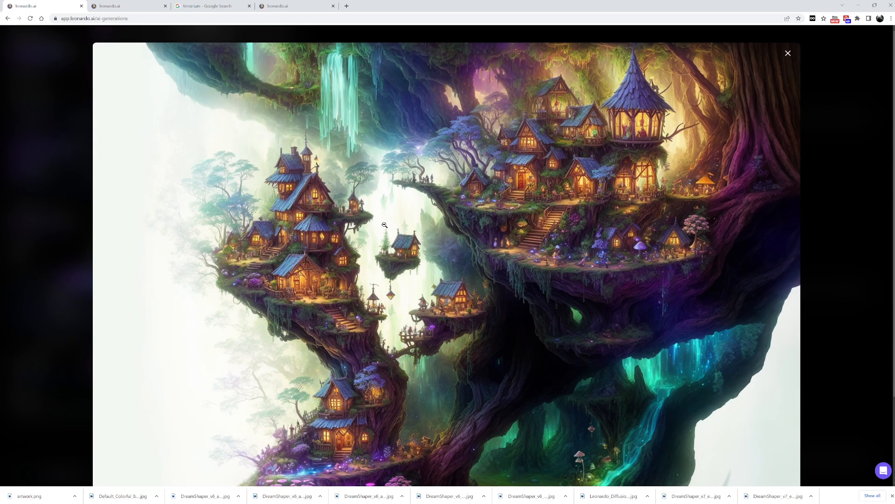
scroll(386, 224, down, 3)
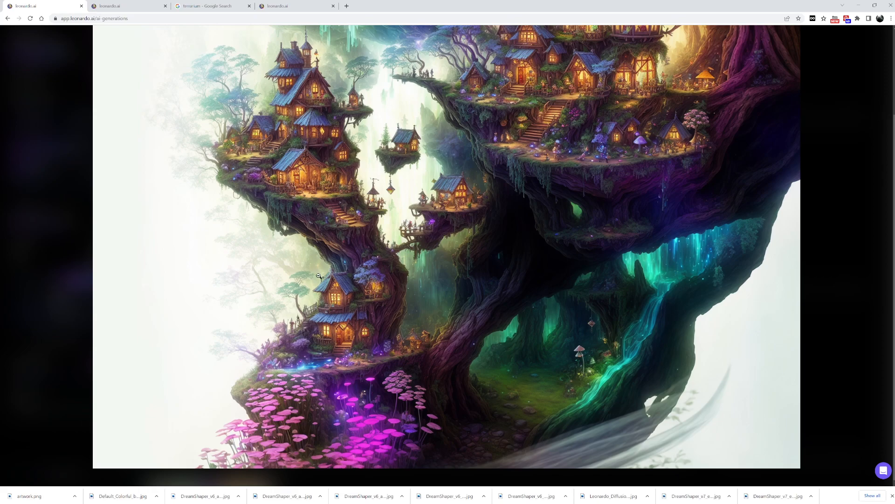
scroll(435, 224, up, 3)
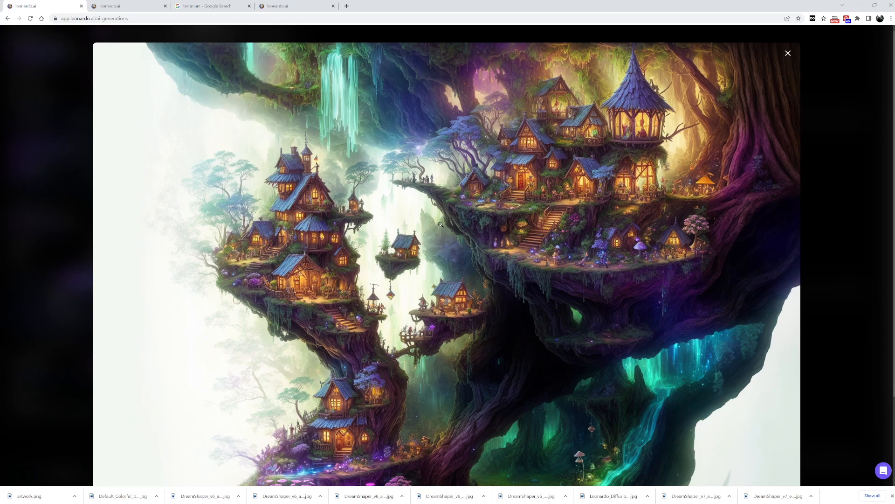
click(817, 274)
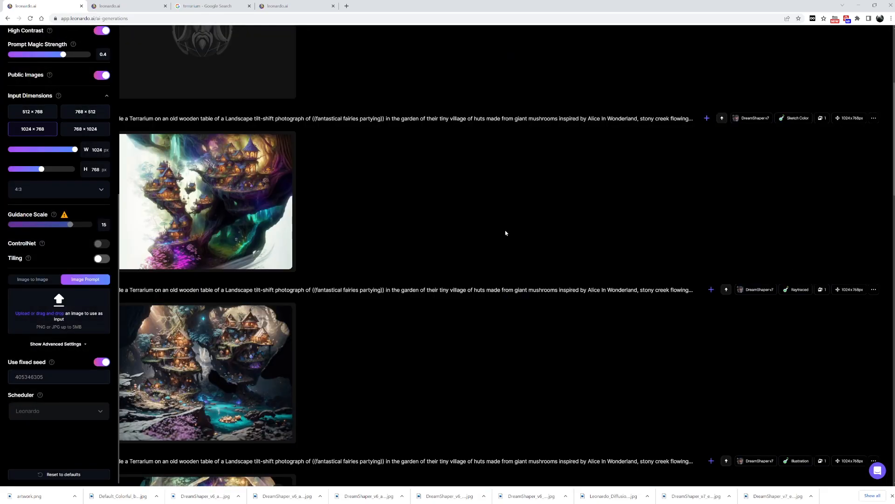
Examine the finished Sketch Color village generated without an image prompt in its preview, and close the preview.
scroll(507, 232, up, 5)
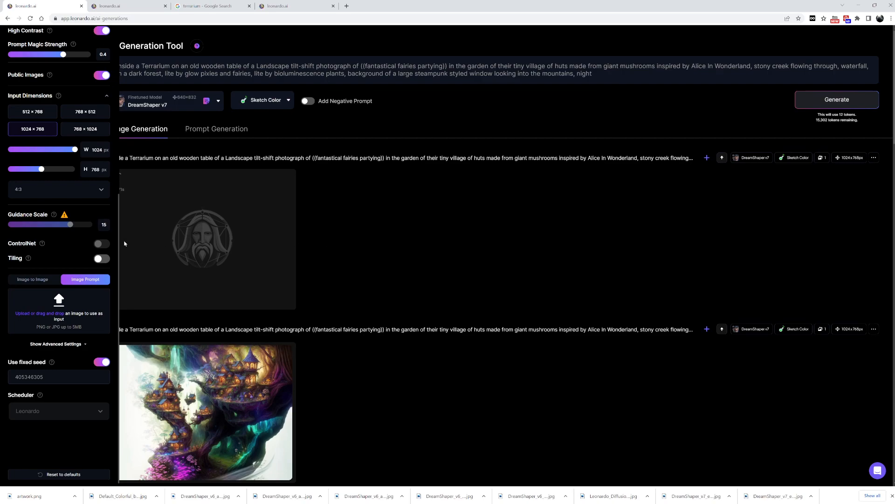
scroll(57, 359, down, 5)
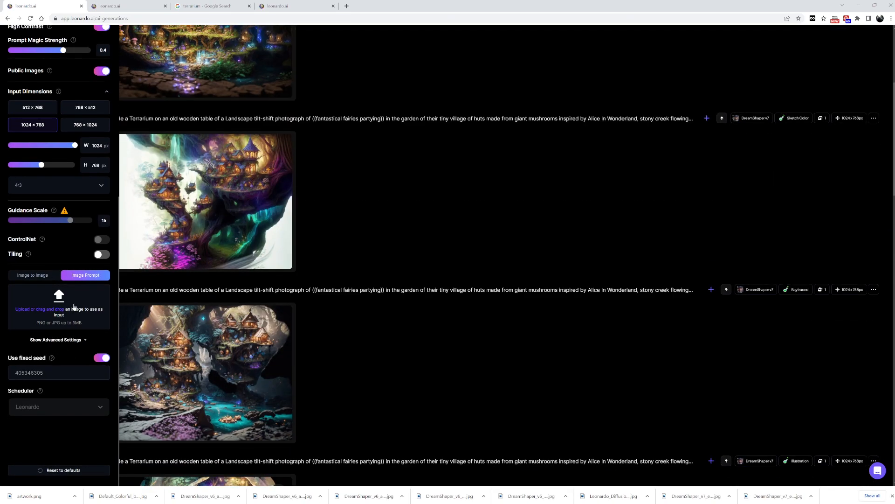
scroll(75, 314, up, 5)
scroll(349, 275, up, 5)
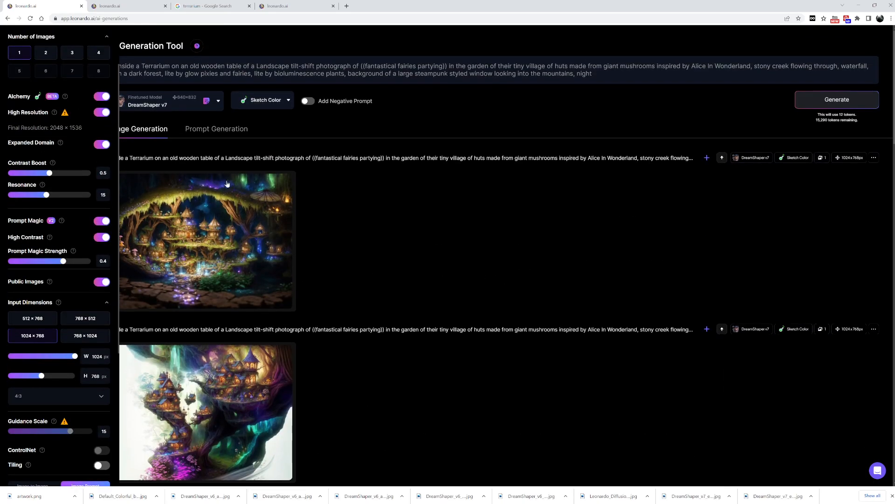
click(273, 216)
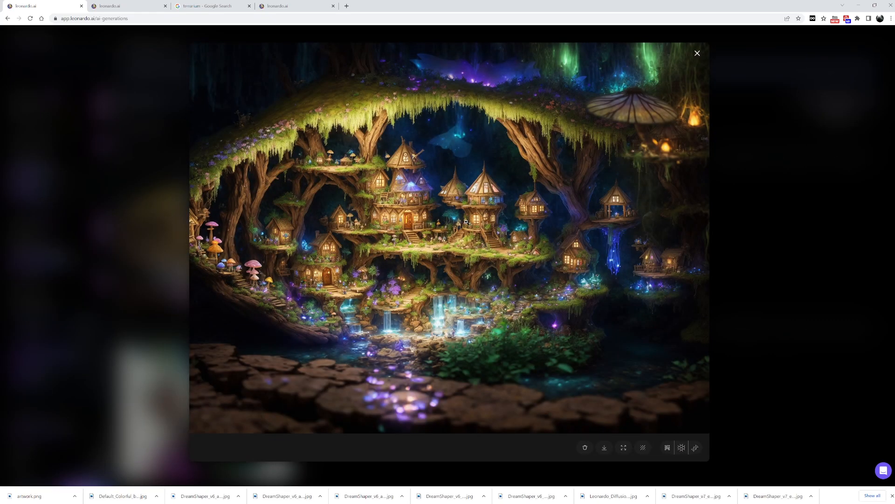
click(794, 199)
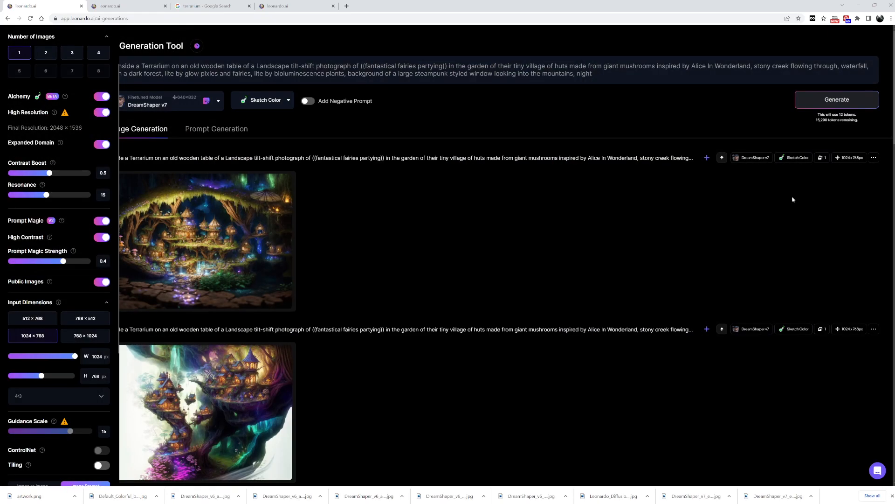
Add the downloaded Default_Colorful image as the image prompt again and generate another Sketch Color version with the same fixed seed.
scroll(37, 310, down, 5)
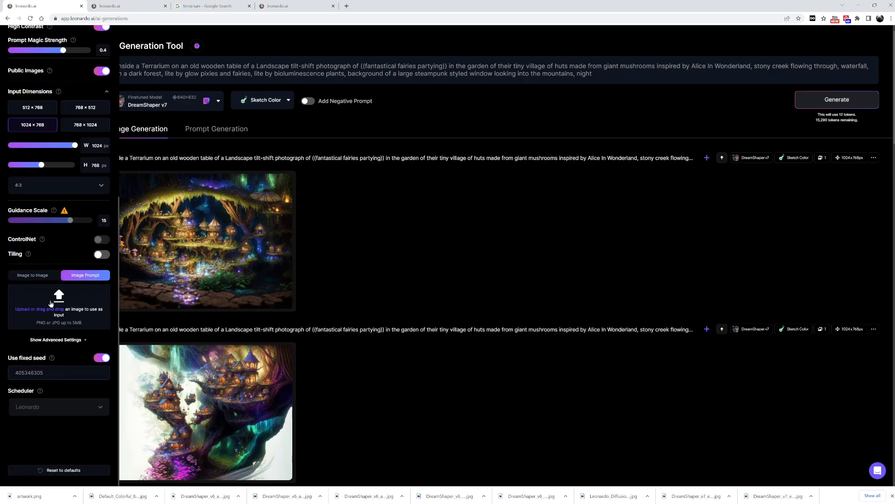
drag(122, 495, 65, 309)
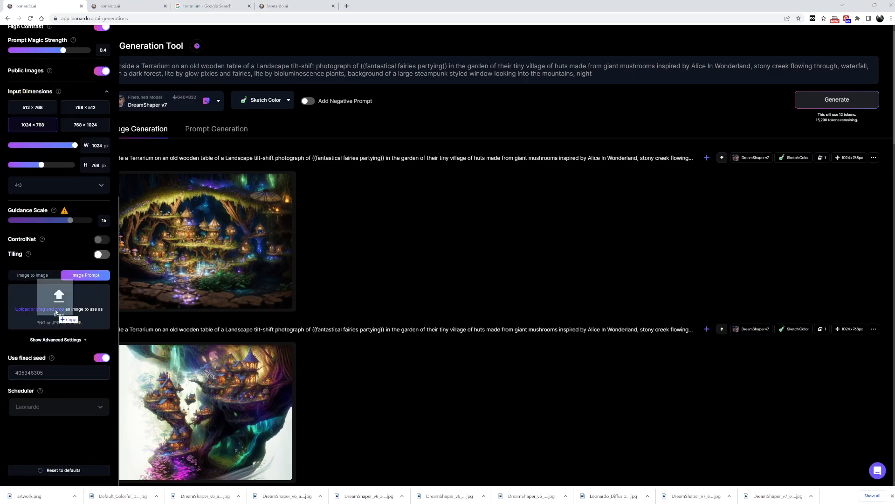
scroll(88, 270, up, 6)
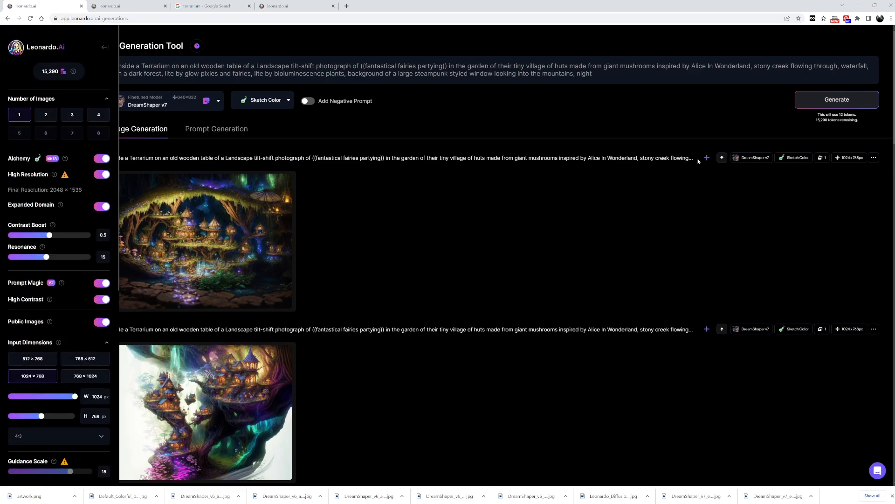
click(828, 109)
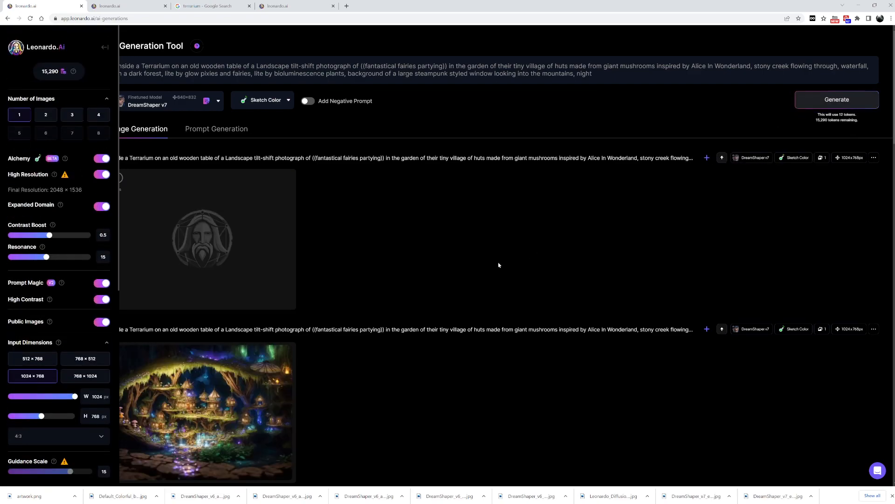
Inspect the dark Sketch Color village made without an image prompt at full size, and close the enlarged view.
scroll(498, 262, down, 5)
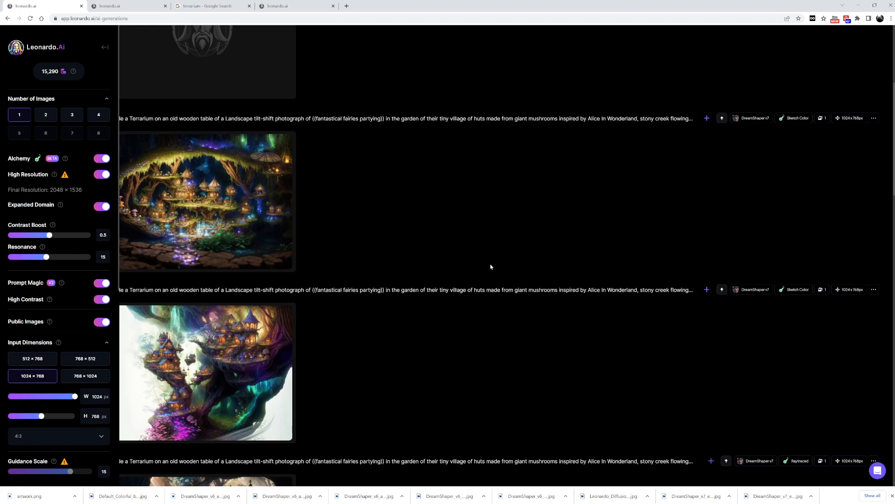
click(252, 205)
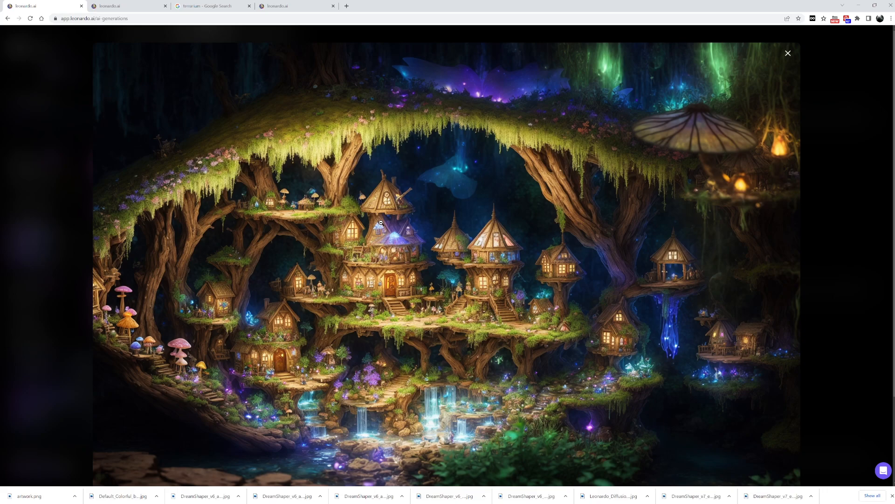
scroll(381, 223, down, 2)
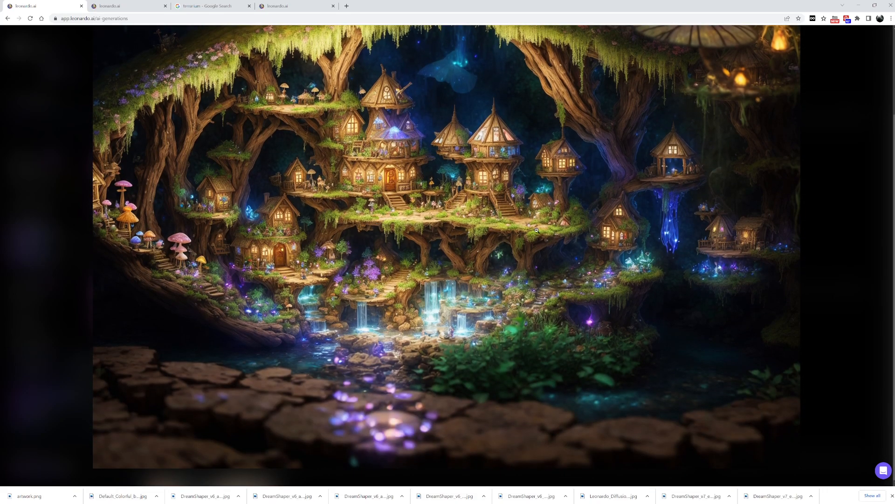
click(827, 235)
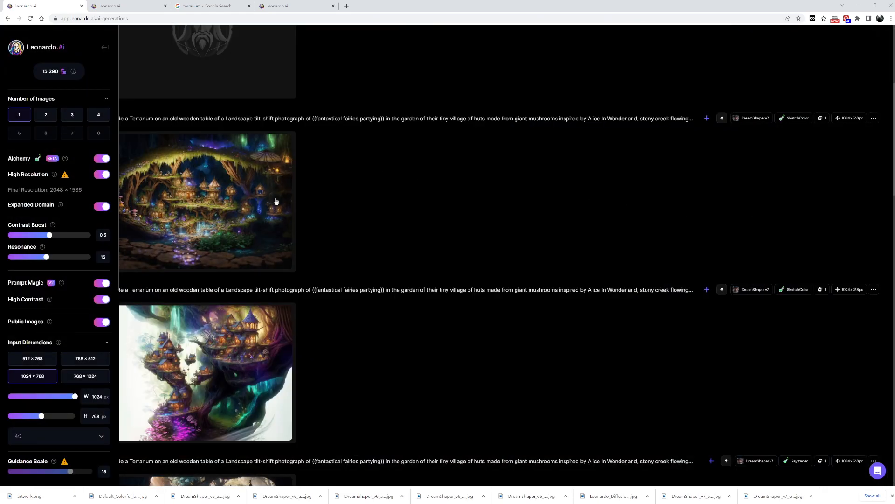
click(223, 186)
click(482, 280)
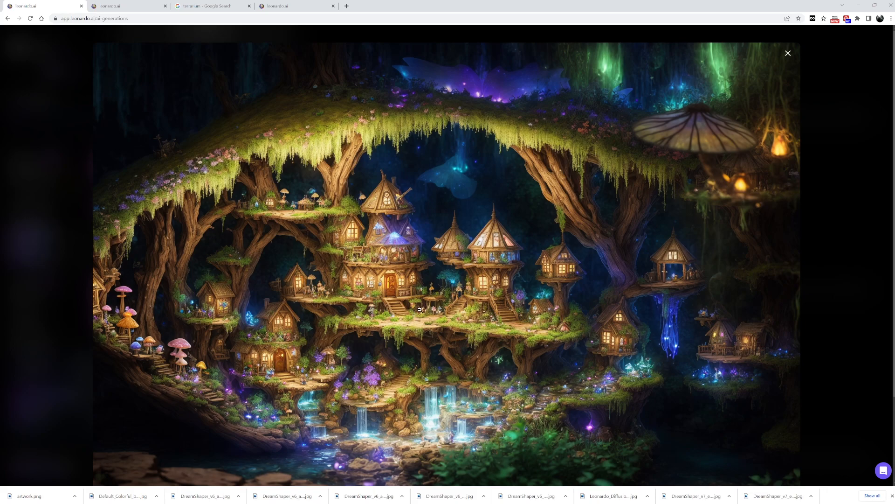
click(805, 273)
Compare the newest Sketch Color result with the previous version in the generation feed.
scroll(373, 274, up, 5)
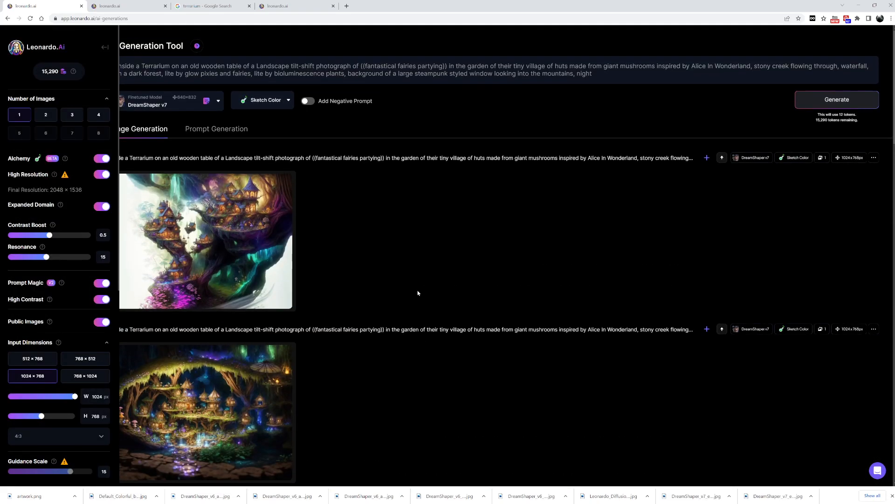
scroll(340, 284, down, 5)
scroll(322, 284, up, 5)
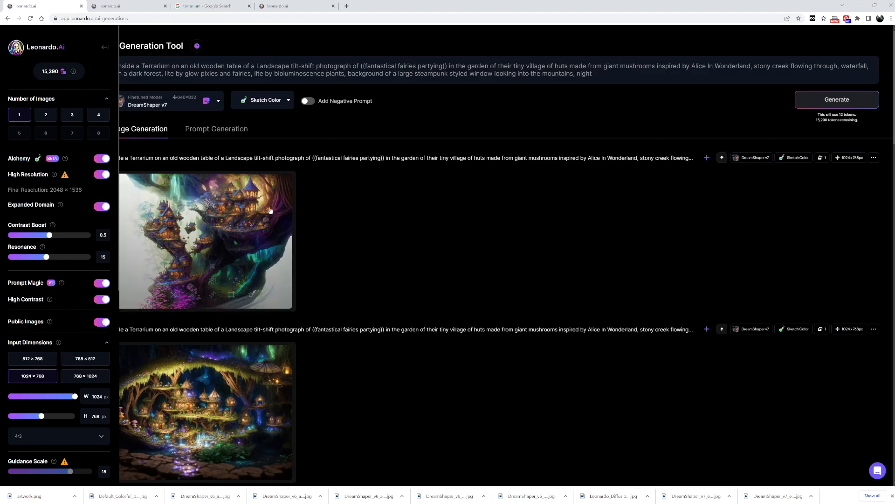
scroll(314, 316, down, 5)
scroll(306, 303, up, 5)
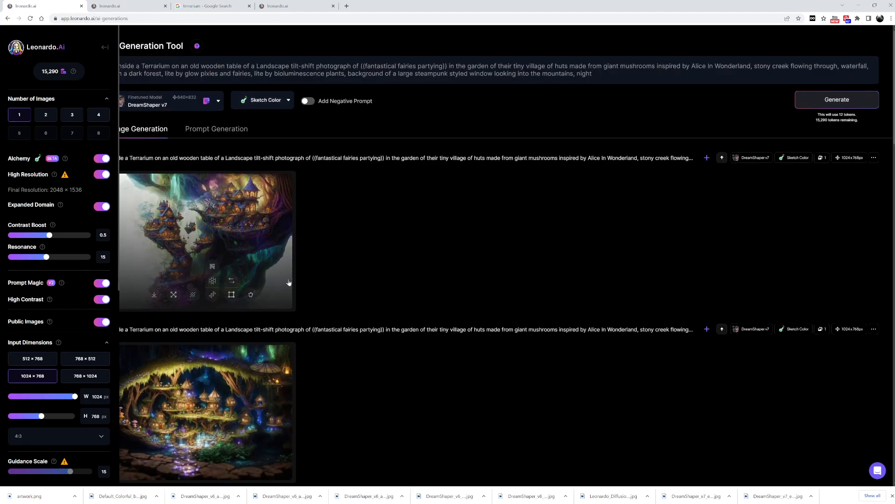
Add Parchment-0010.jpg as a second image prompt and generate another Sketch Color version.
scroll(289, 283, down, 5)
scroll(54, 325, down, 5)
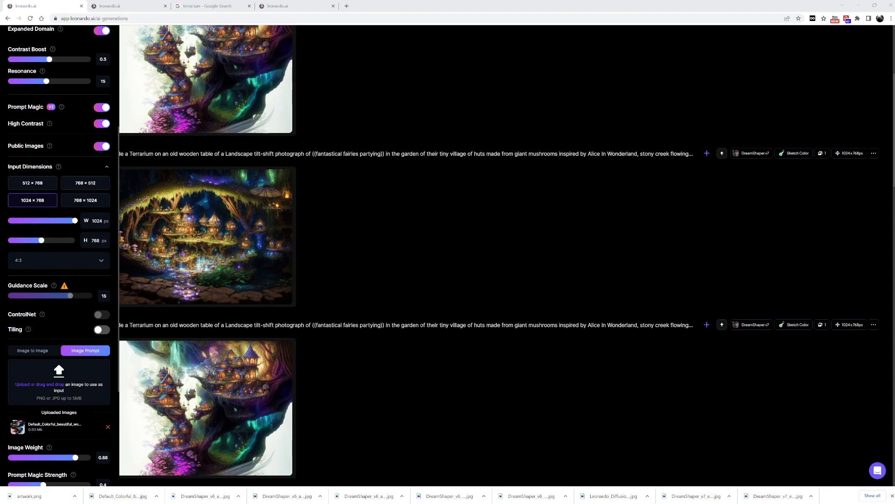
drag(368, 404, 94, 382)
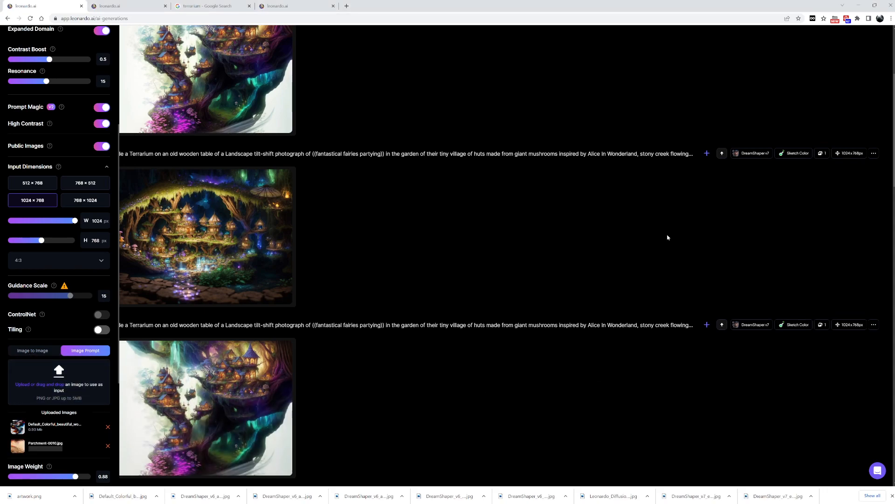
scroll(658, 280, up, 4)
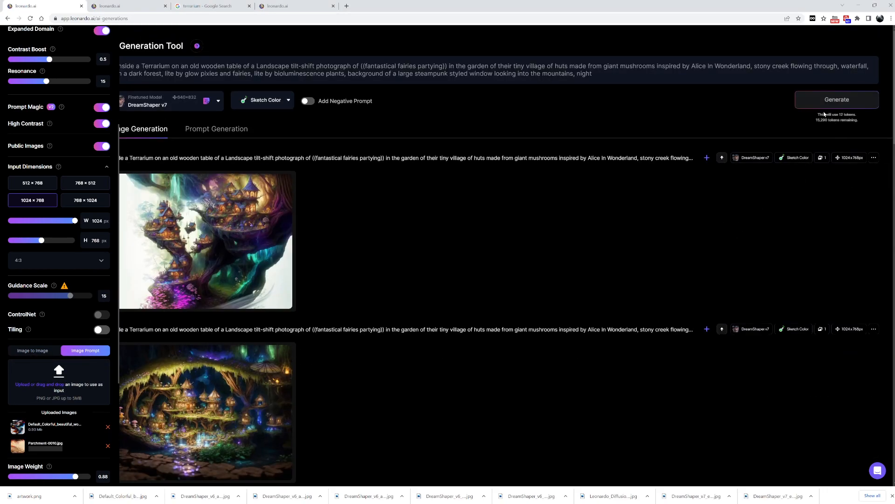
click(835, 100)
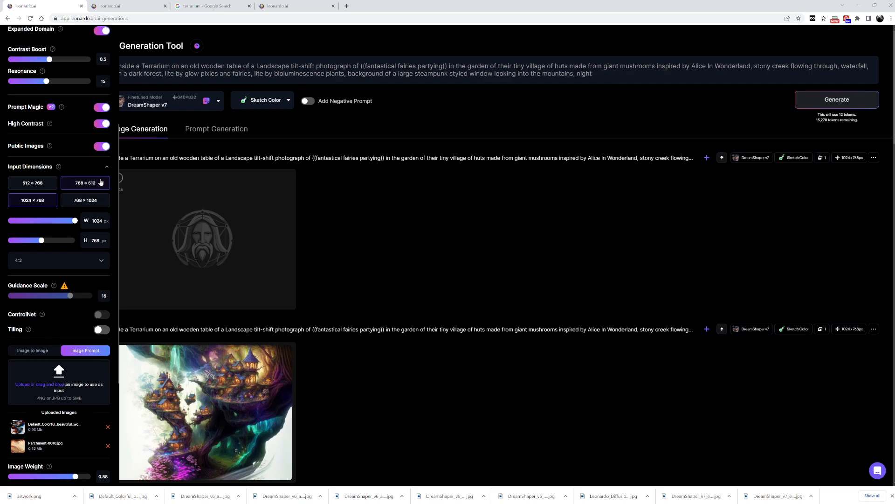
Review the generation settings, inspect the result made with both image prompts at full size, and close the preview.
scroll(98, 184, up, 4)
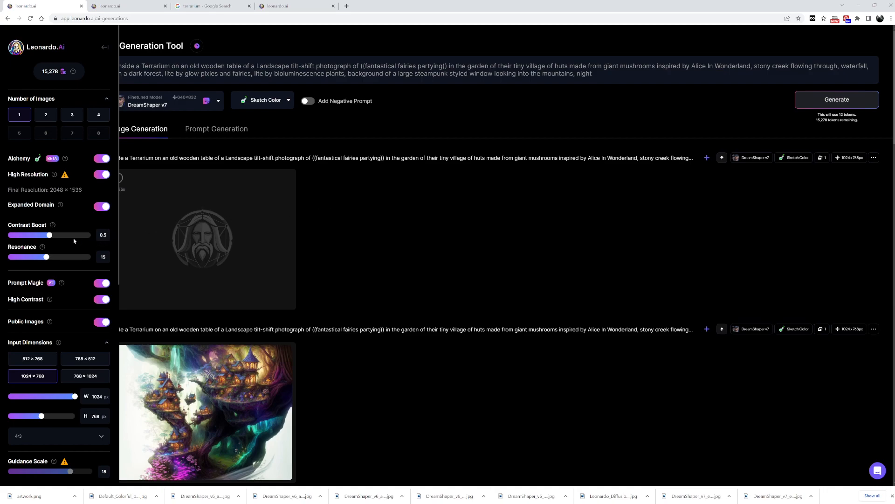
scroll(76, 236, down, 6)
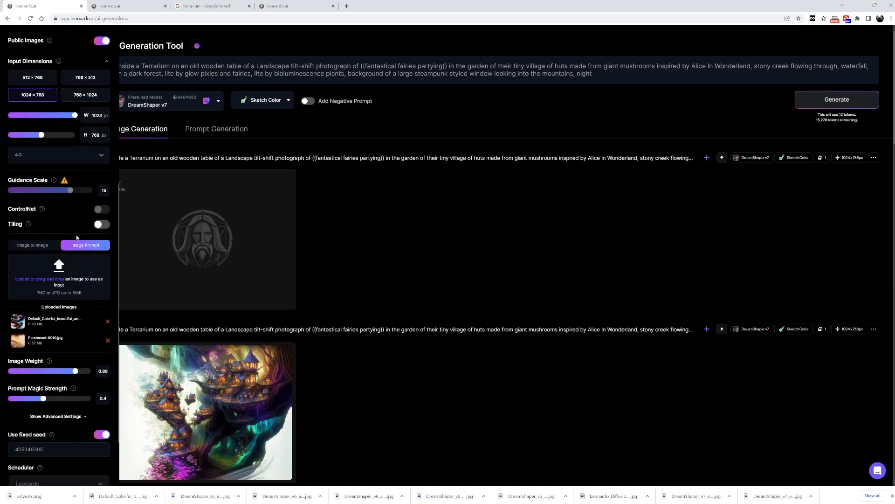
scroll(77, 237, up, 6)
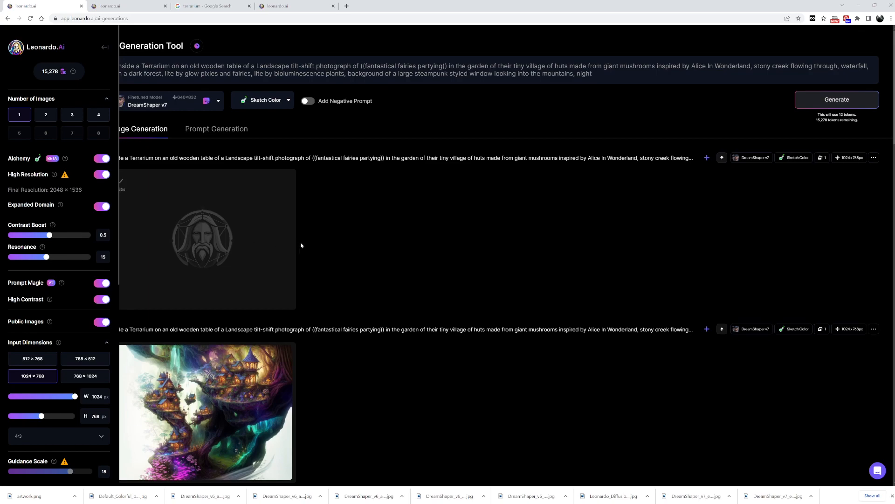
click(245, 226)
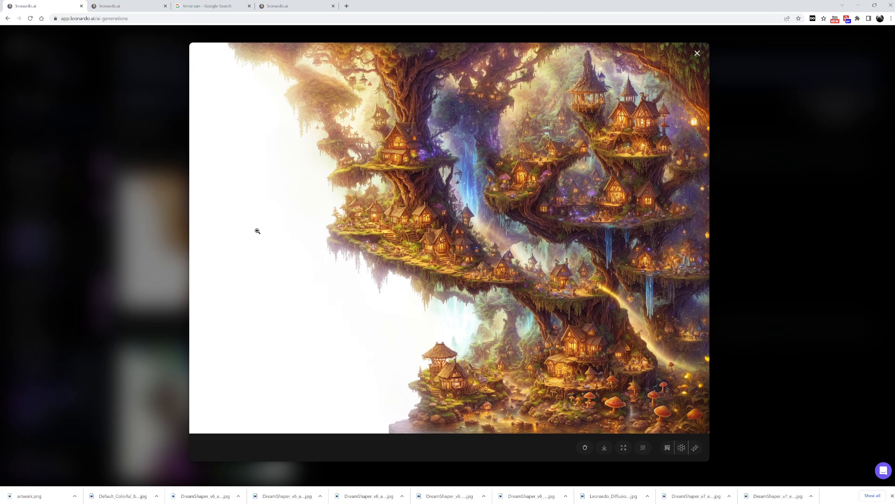
click(461, 242)
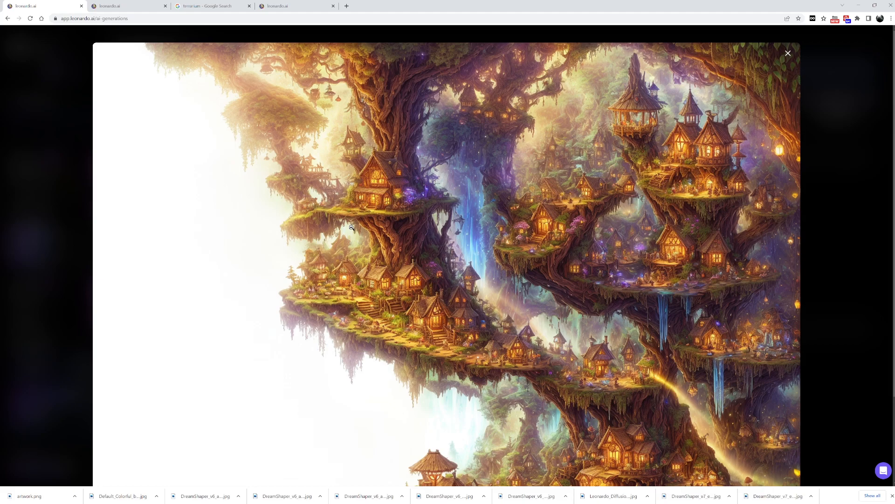
scroll(351, 227, down, 3)
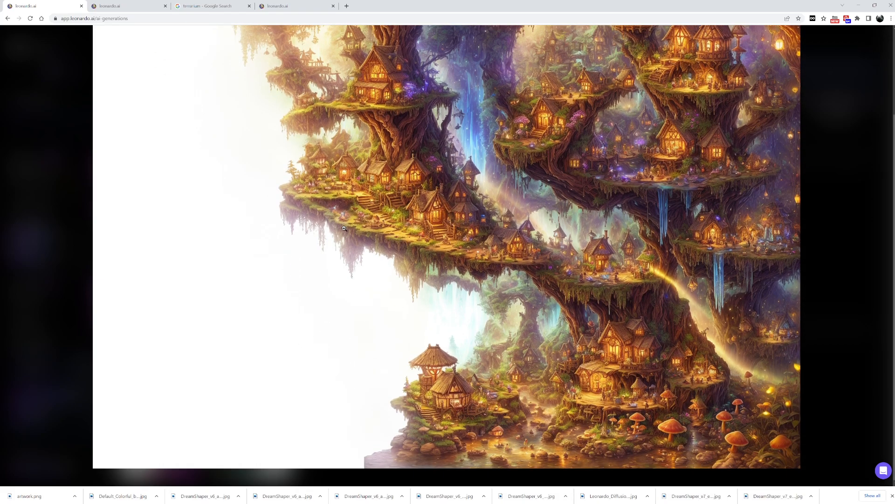
click(84, 197)
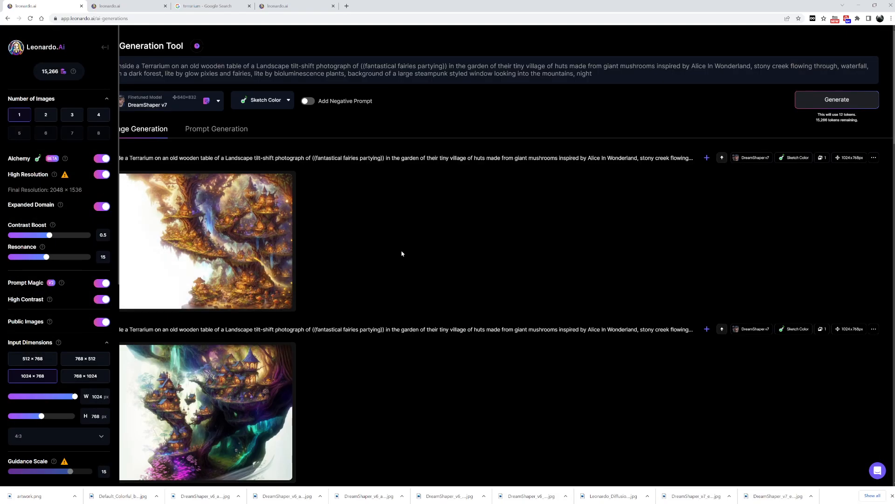
Set the Resonance to 30 and generate another Sketch Color version with both image prompts.
mouse_move(209, 221)
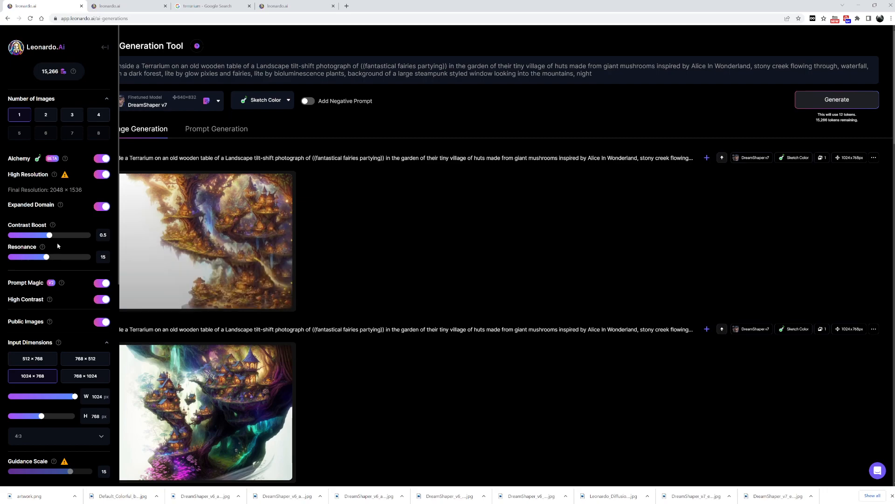
drag(46, 259, 93, 257)
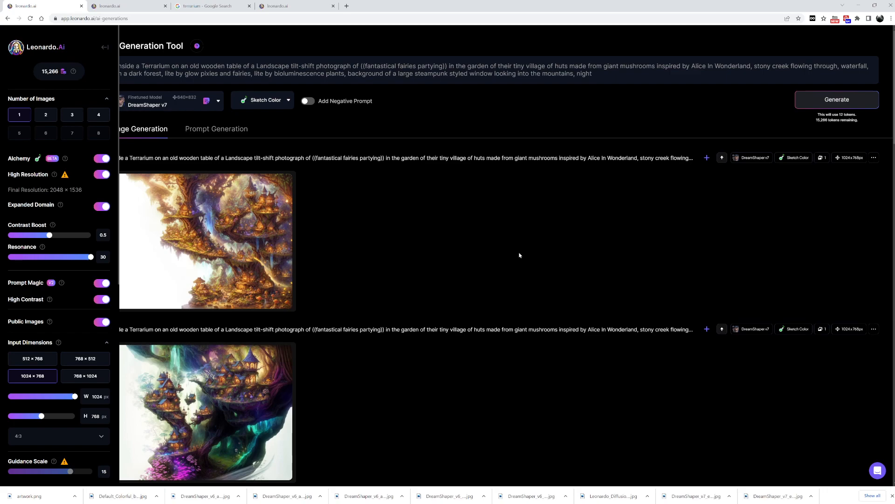
click(801, 110)
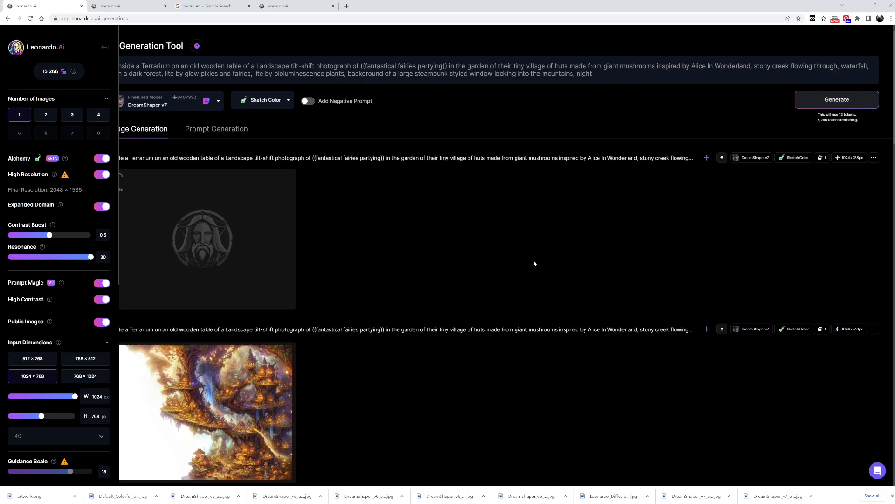
Set the Resonance back to 15.
scroll(536, 261, down, 5)
scroll(526, 216, up, 4)
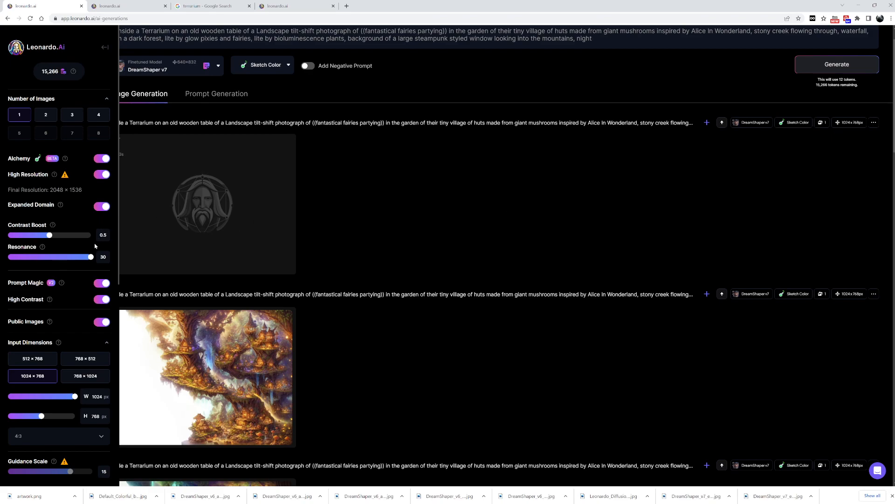
drag(90, 256, 46, 257)
Upscale the golden village made with both image prompts and the purple-green Sketch Color village below it.
mouse_move(223, 355)
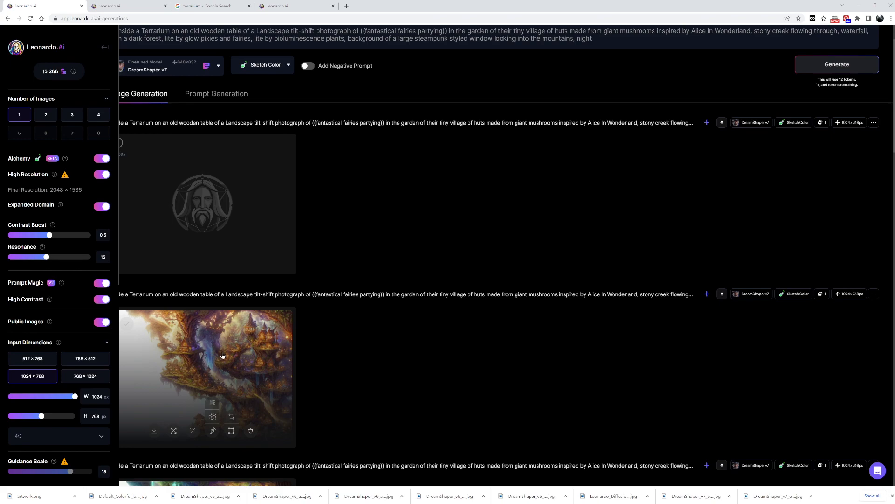
click(213, 430)
scroll(435, 357, down, 4)
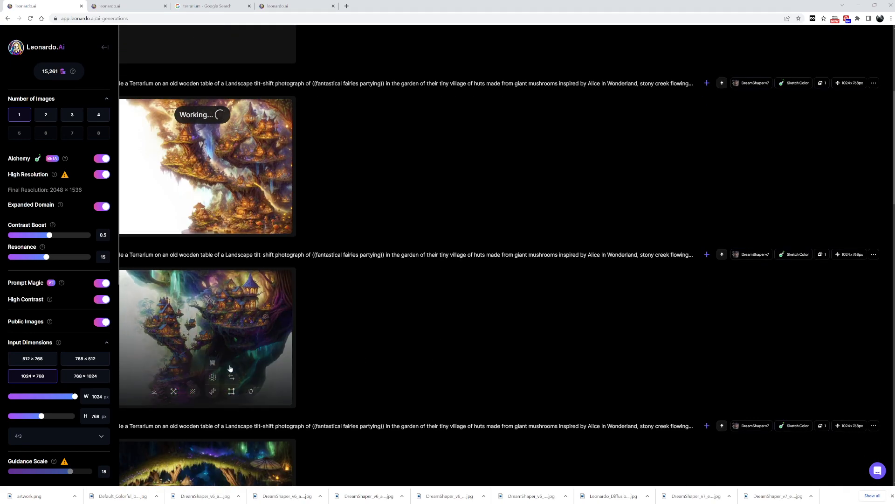
click(212, 391)
scroll(404, 329, down, 5)
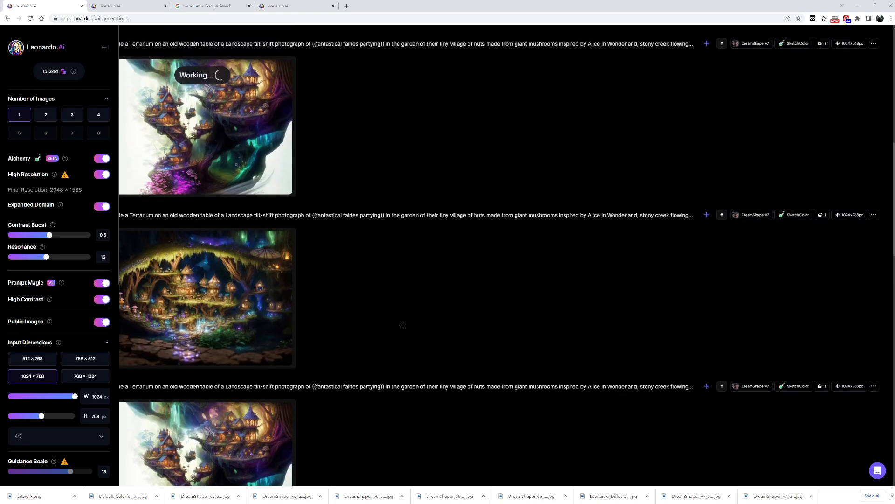
Upscale the Sketch Color village set in the dark, yellow-lit cave.
click(213, 353)
scroll(408, 333, down, 1)
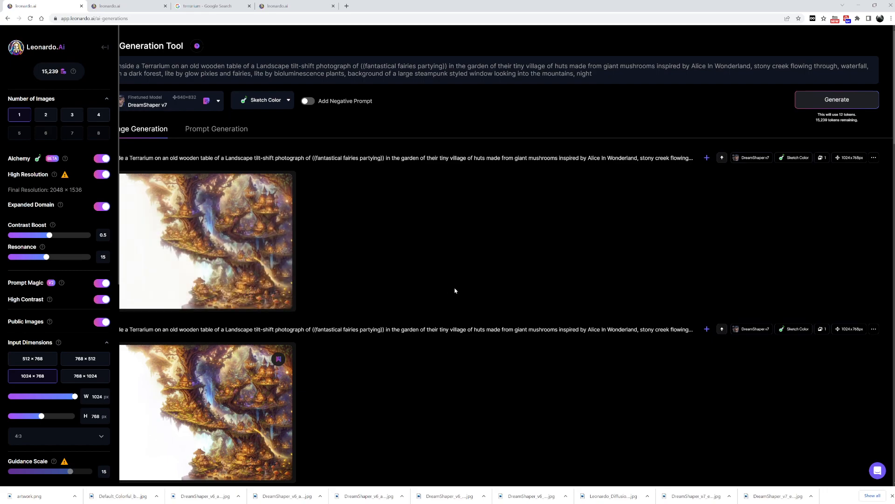
Compare the newest golden village with the Alchemy Crisp upscaled golden village below it, viewing each at full size.
click(220, 226)
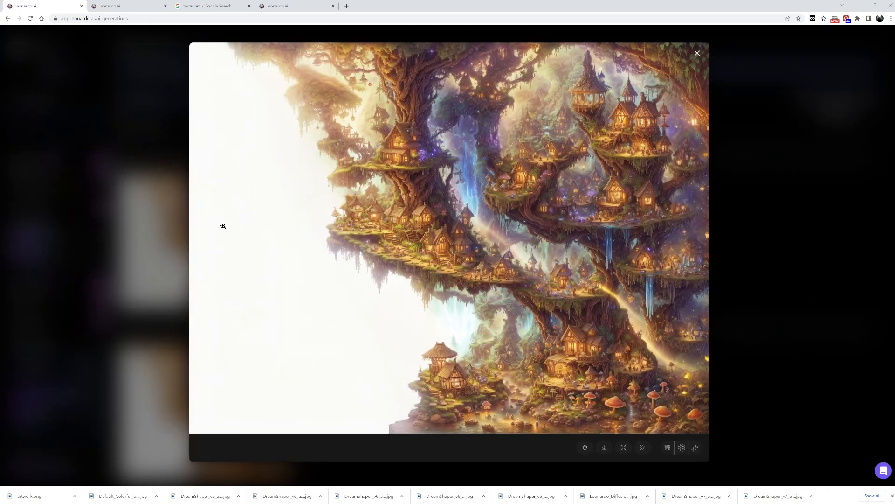
click(422, 233)
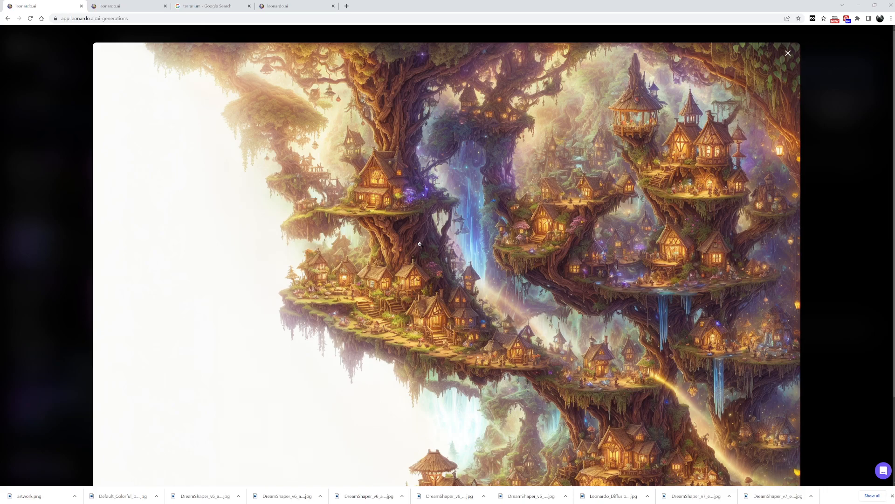
click(54, 216)
click(276, 296)
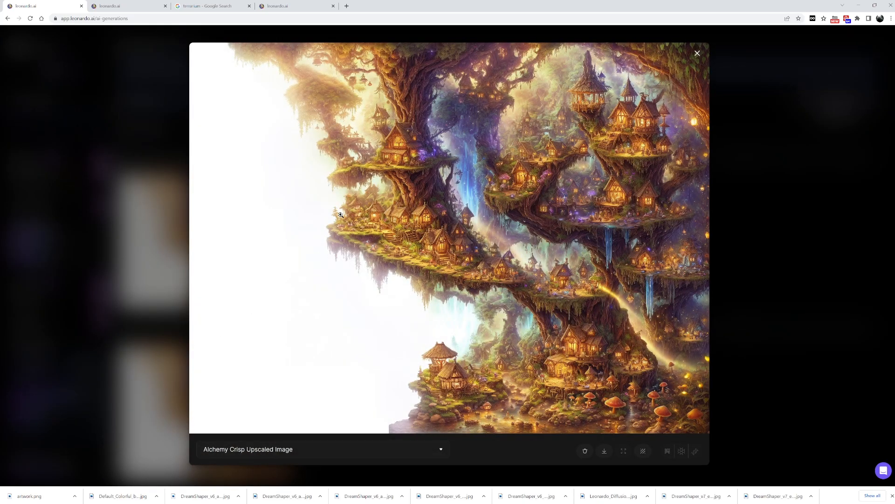
click(341, 215)
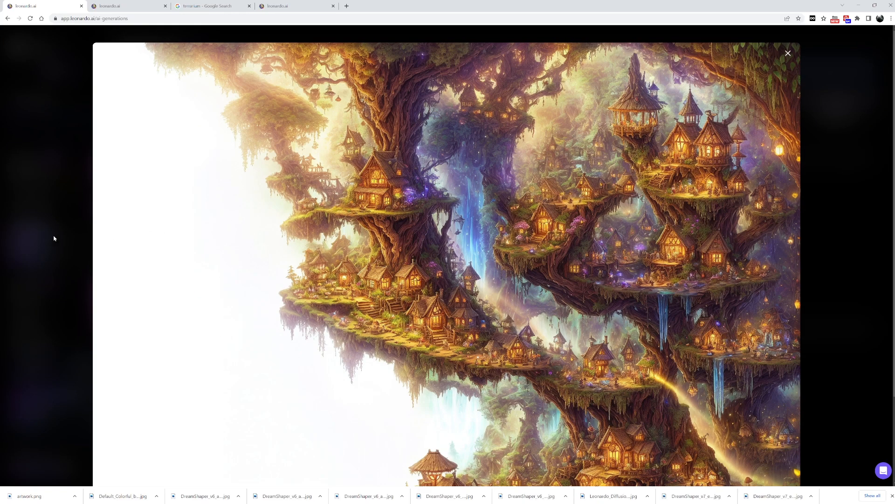
click(26, 236)
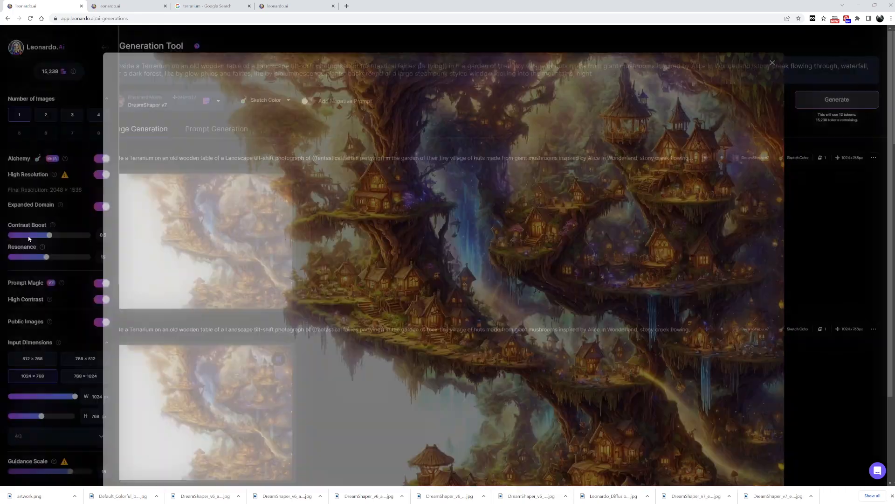
Examine the newest golden village at full size down to its lower edge, and close the preview.
click(183, 245)
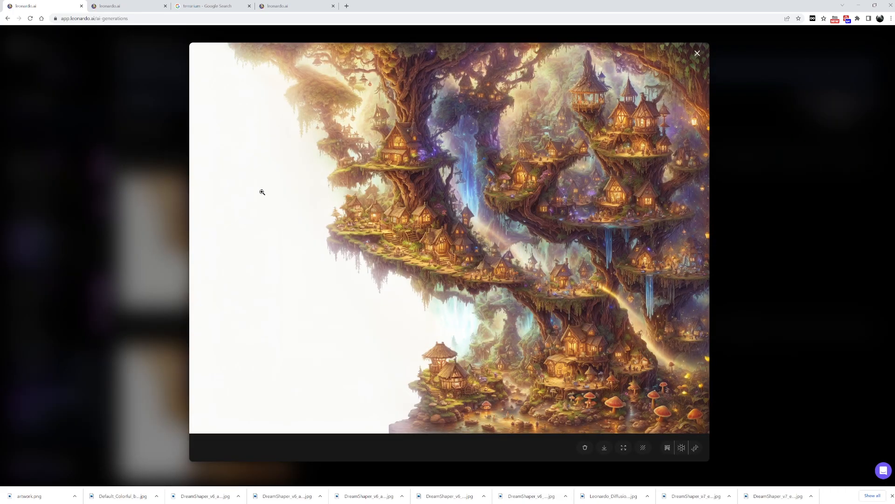
click(321, 167)
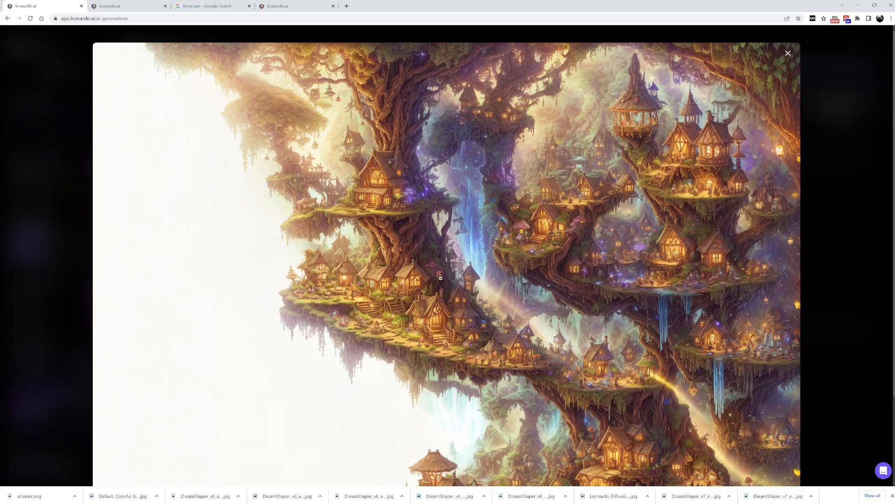
scroll(440, 279, down, 2)
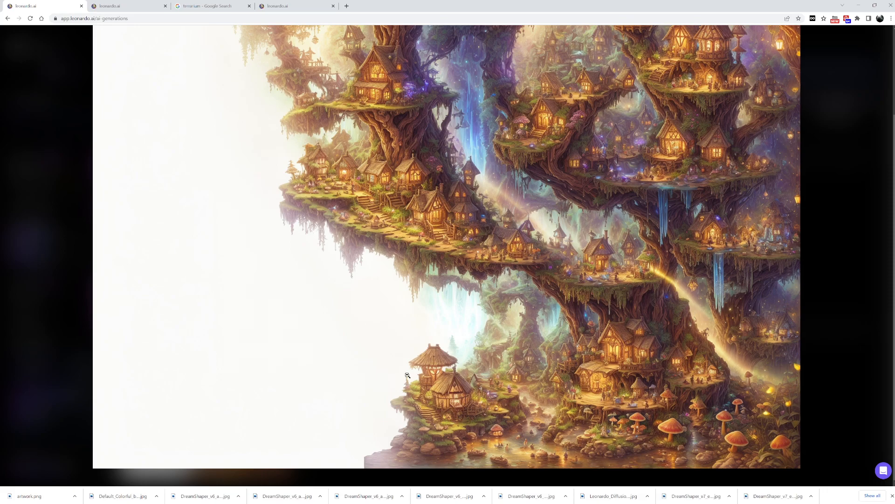
click(45, 313)
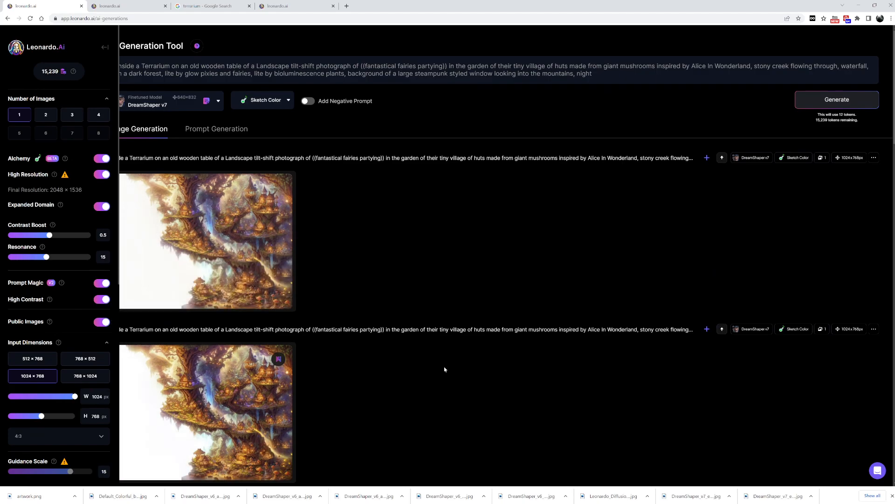
scroll(445, 369, down, 3)
scroll(443, 368, up, 3)
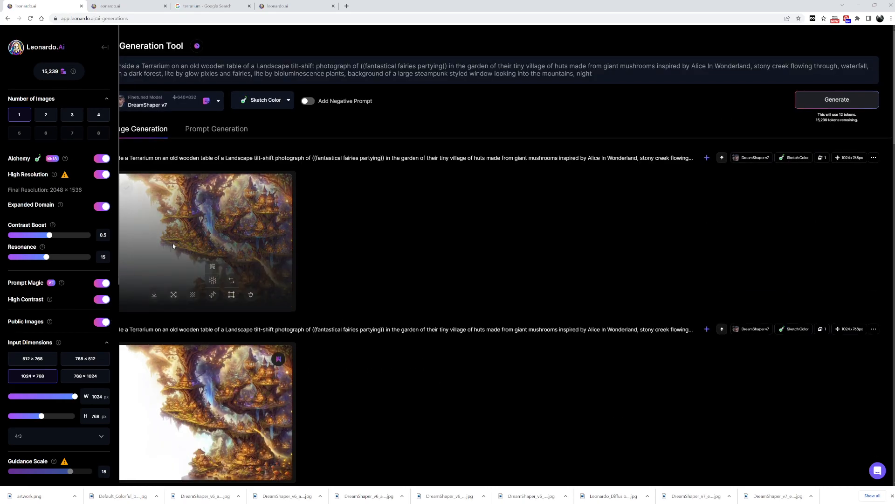
click(173, 246)
click(442, 290)
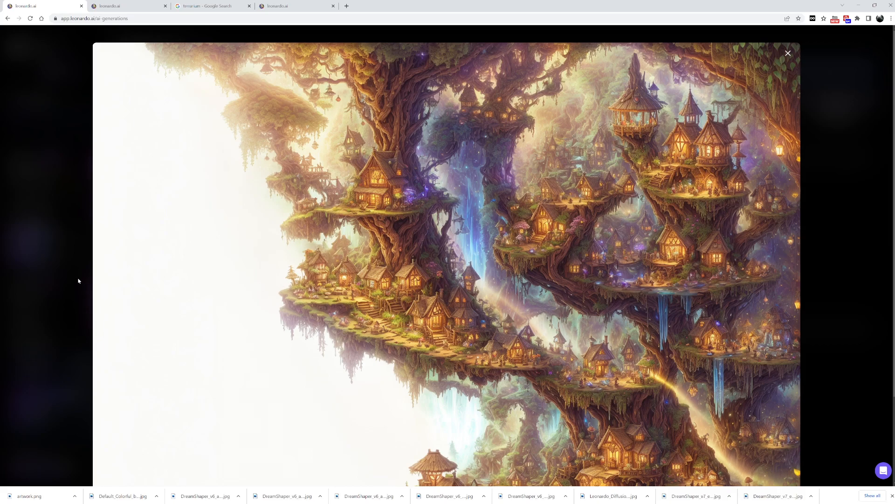
click(306, 314)
click(65, 280)
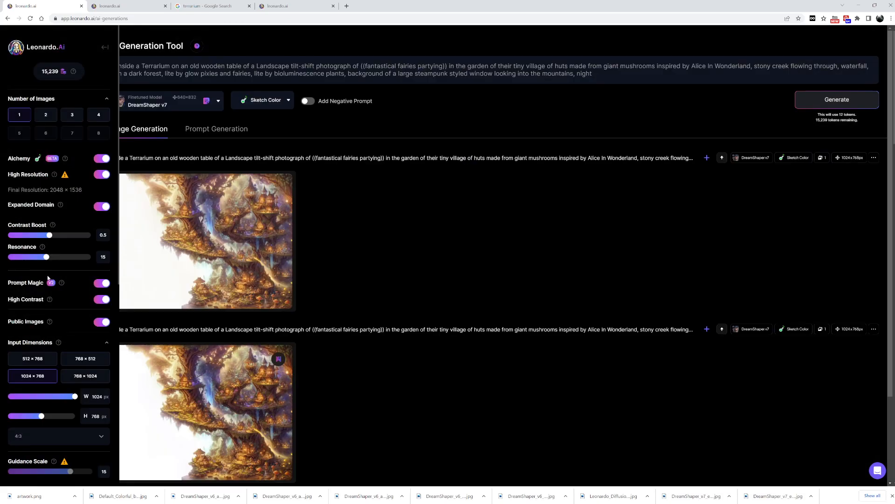
Compare the Sketch Color, Raytraced and Illustration versions of the fairy village throughout the generation history.
scroll(368, 335, down, 15)
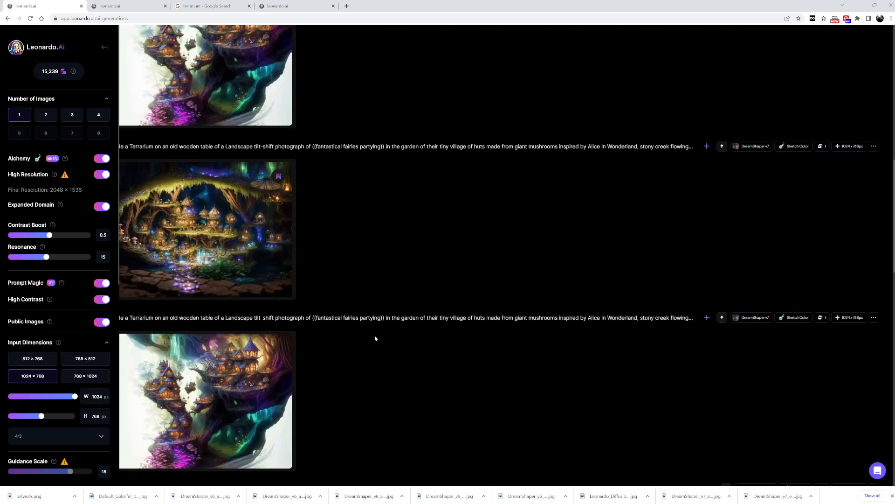
scroll(370, 336, down, 5)
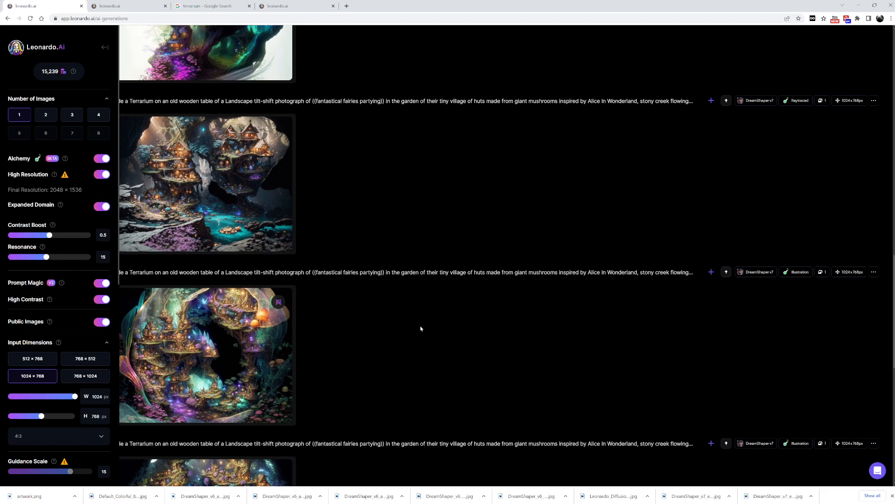
scroll(401, 293, up, 5)
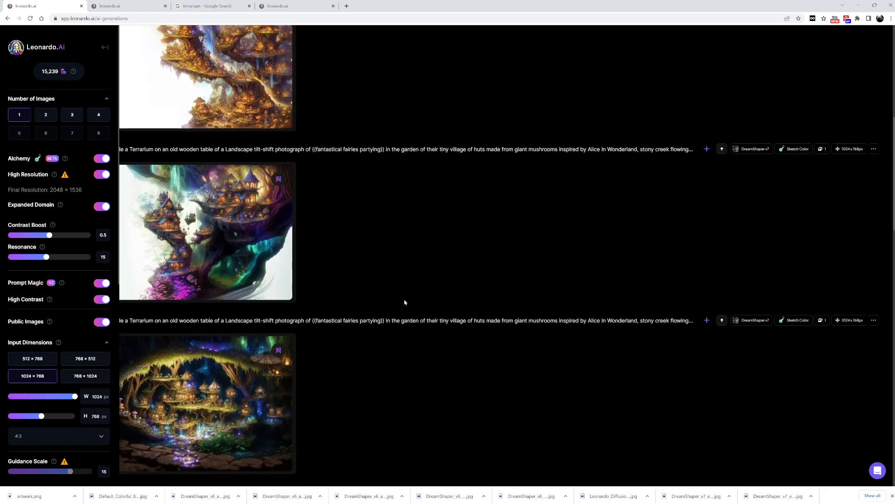
scroll(403, 299, up, 4)
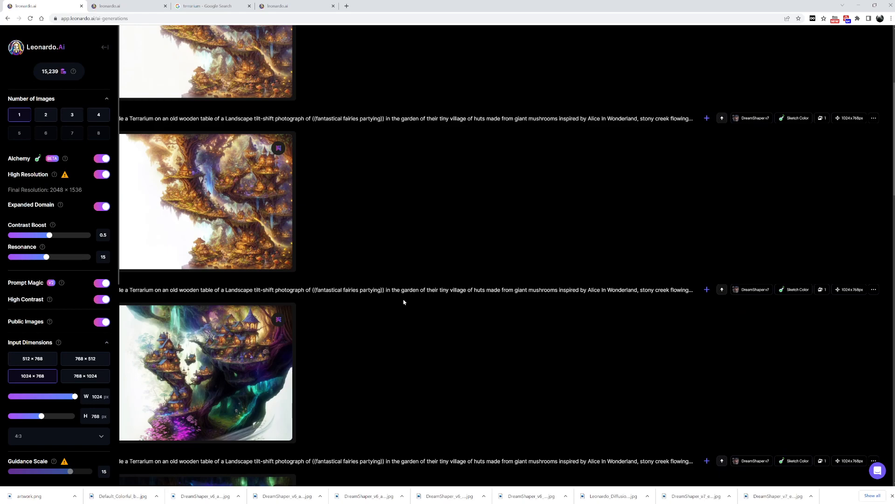
scroll(404, 302, up, 4)
scroll(404, 302, down, 10)
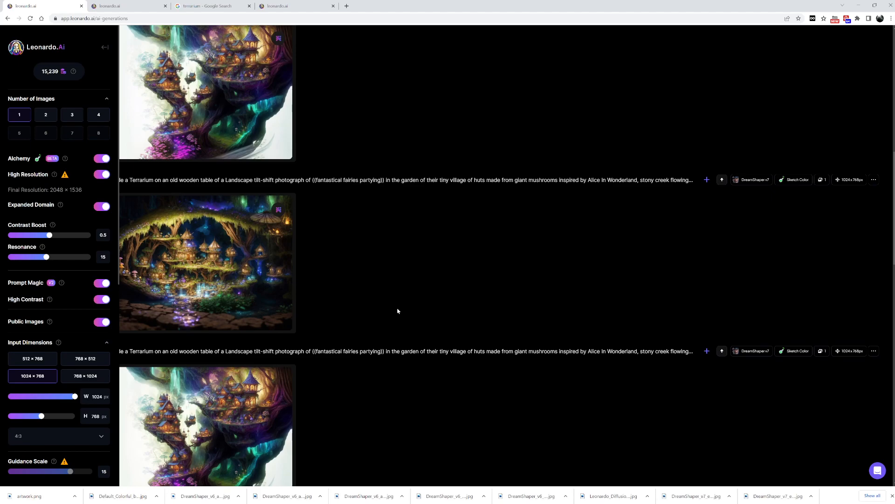
scroll(398, 311, down, 5)
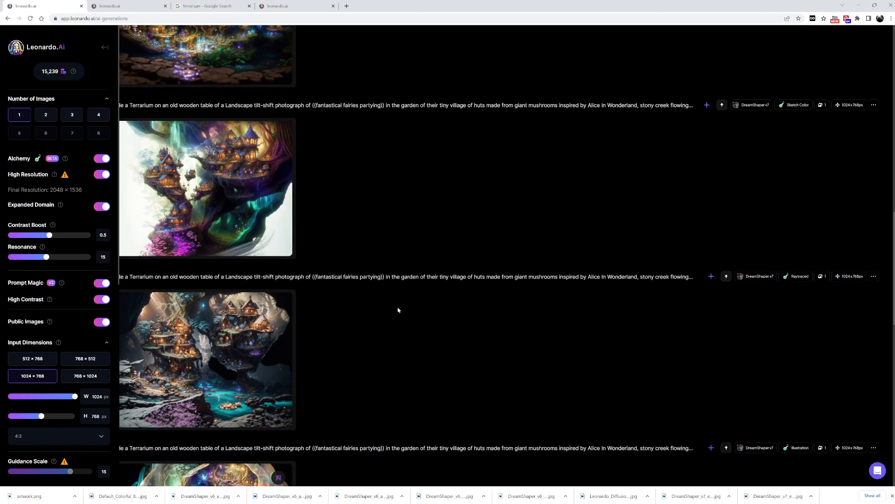
scroll(399, 311, down, 4)
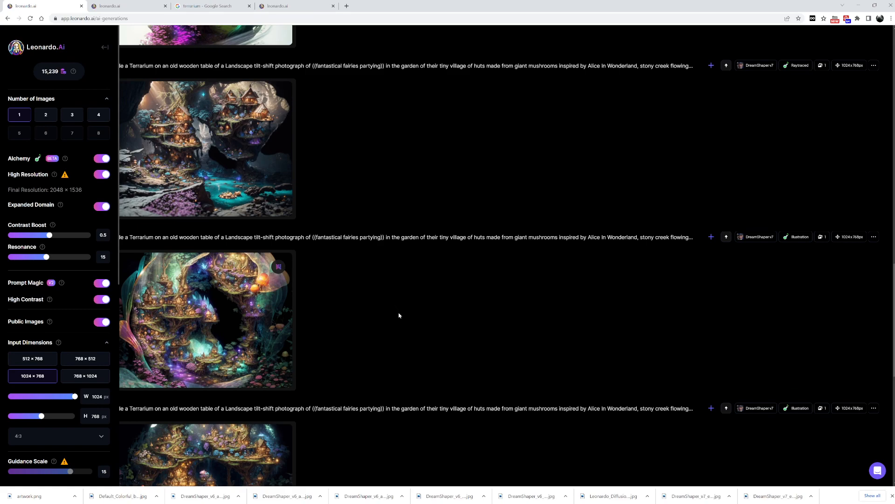
scroll(400, 315, up, 5)
scroll(400, 315, up, 5)
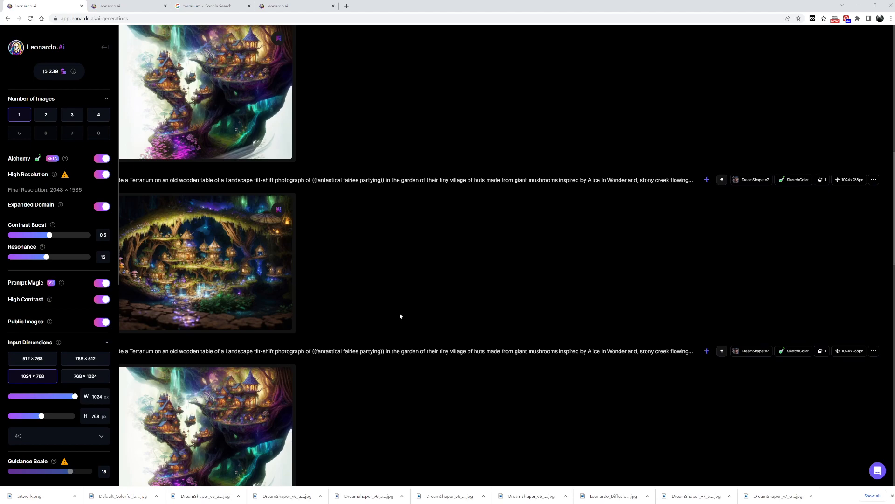
scroll(400, 317, up, 10)
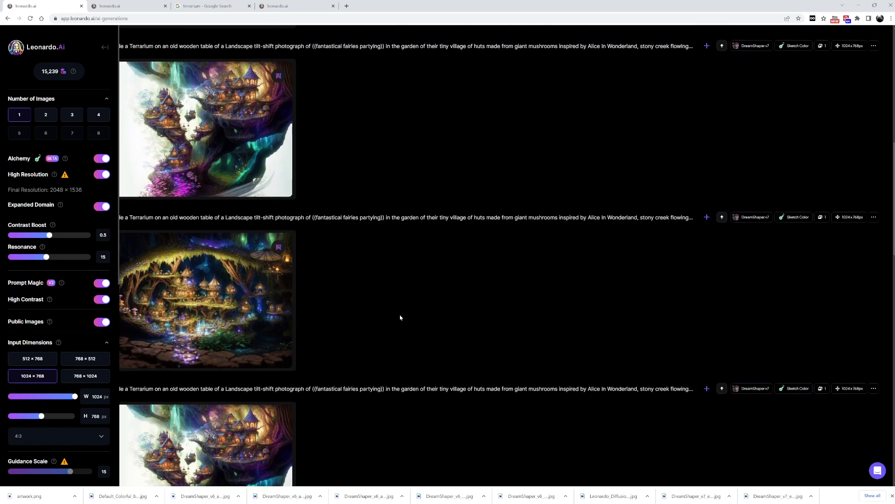
scroll(400, 317, up, 3)
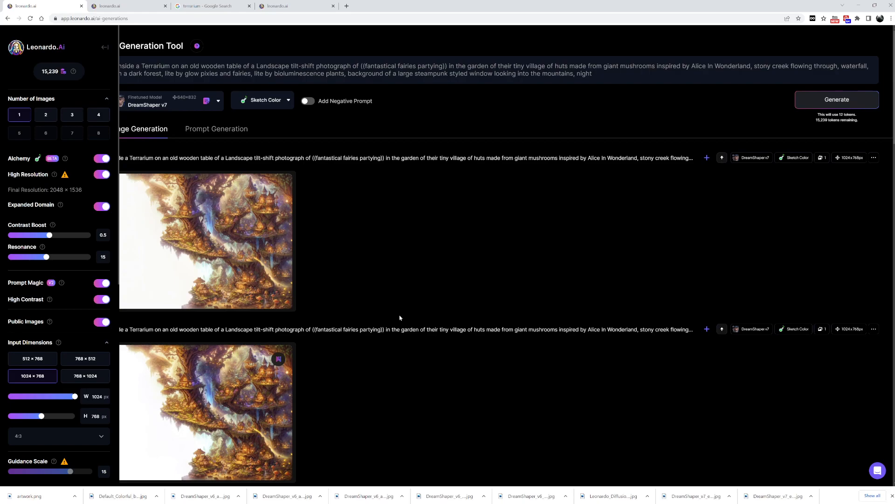
scroll(400, 317, down, 6)
scroll(395, 321, down, 6)
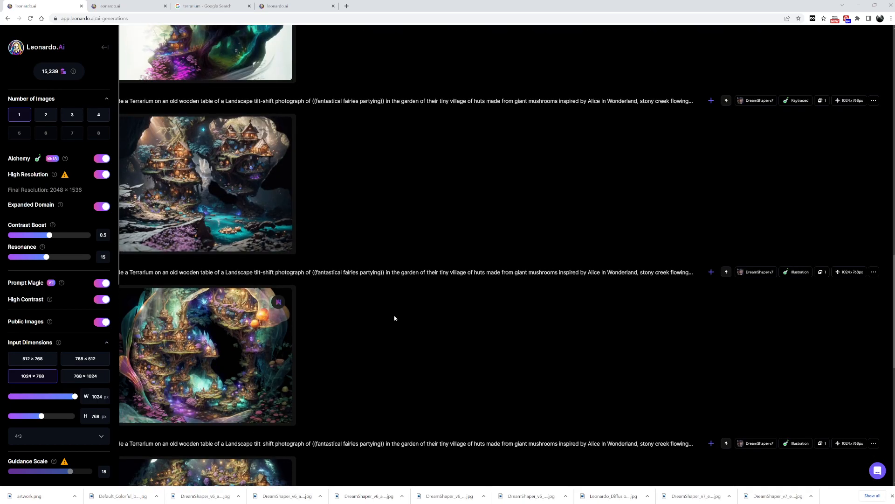
scroll(395, 318, down, 5)
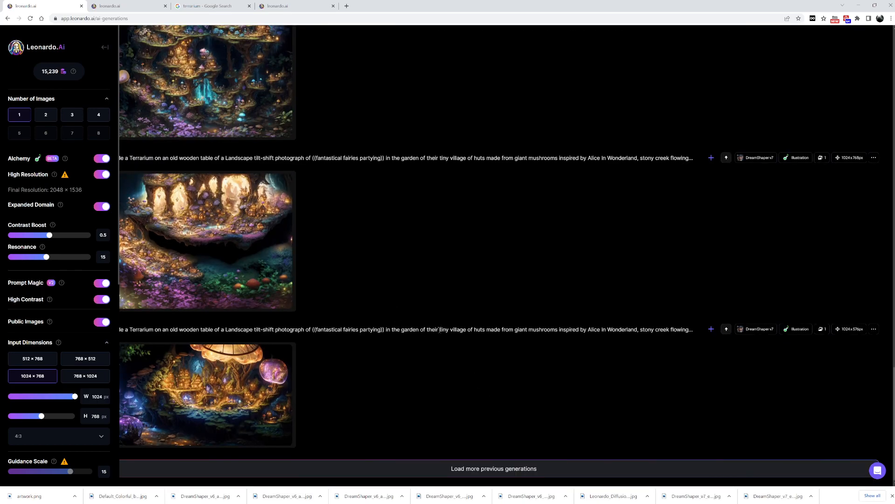
scroll(439, 330, up, 5)
scroll(439, 333, up, 4)
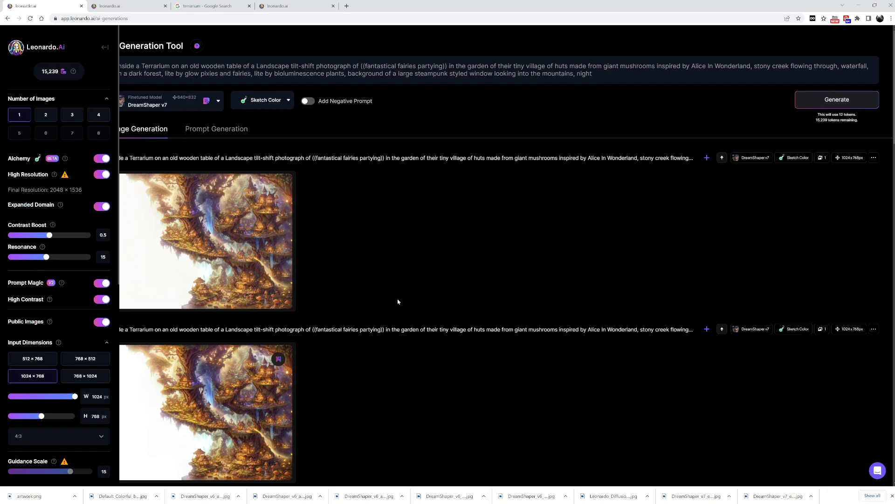
Inspect the newest golden village once more in enlarged view, and close the preview.
click(261, 244)
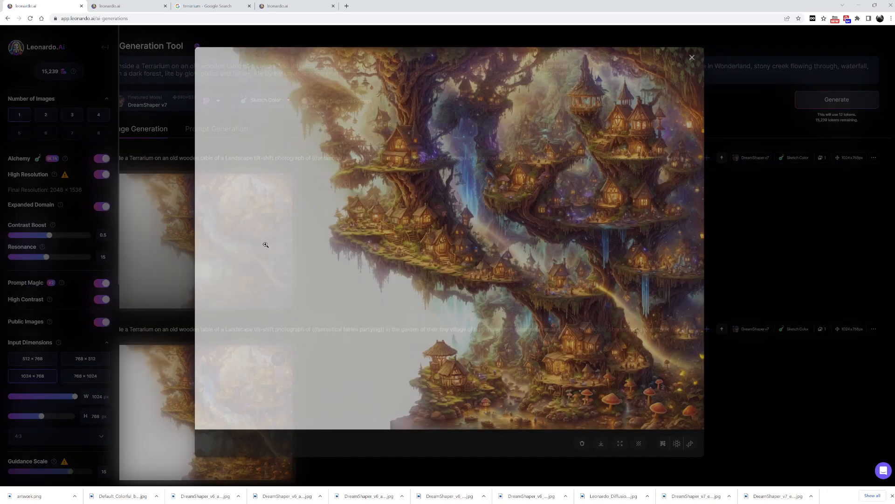
click(477, 274)
click(450, 274)
click(450, 274)
click(208, 250)
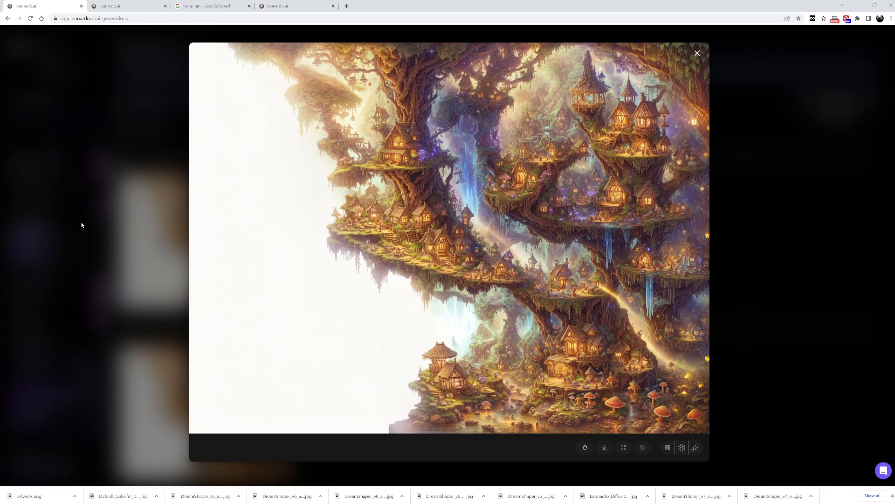
click(82, 224)
Review the generation history again, from the golden villages down to the Raytraced and Illustration versions, and return to the newest result.
scroll(535, 304, down, 5)
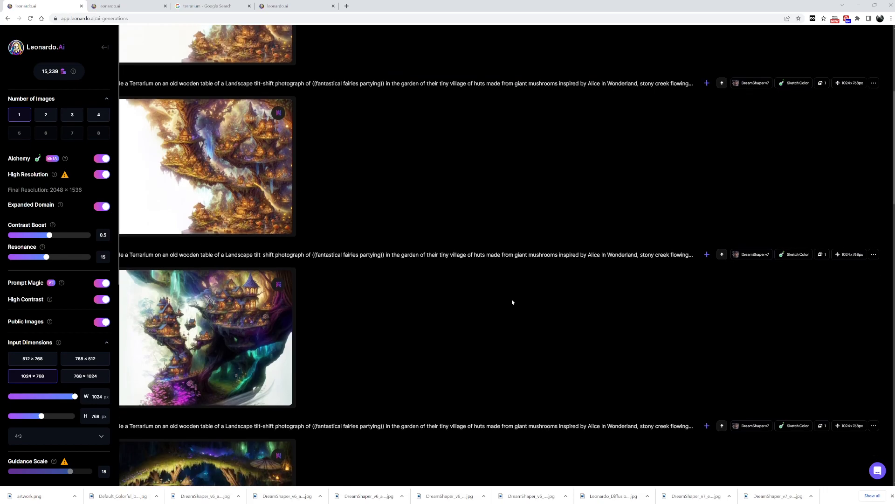
scroll(513, 303, down, 5)
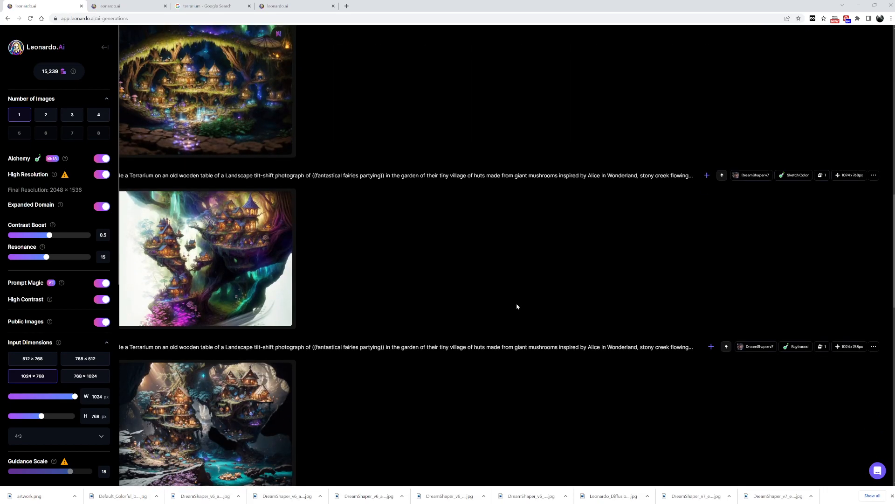
scroll(517, 303, down, 10)
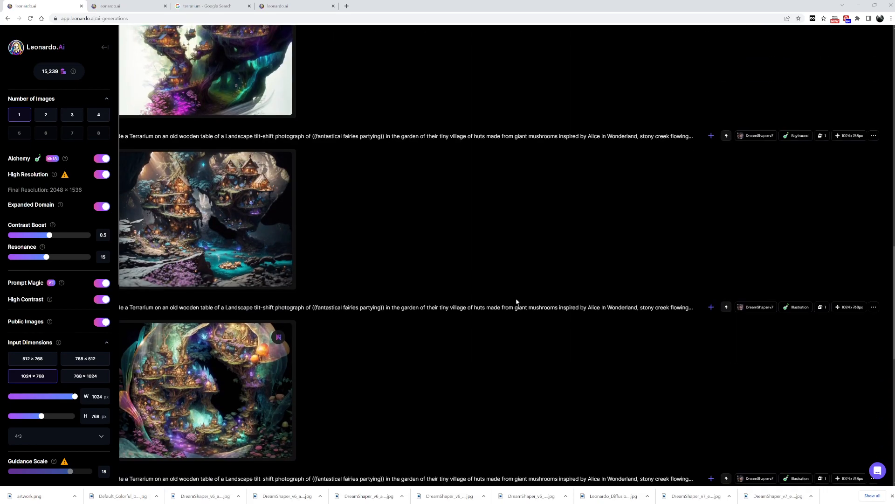
scroll(505, 301, down, 10)
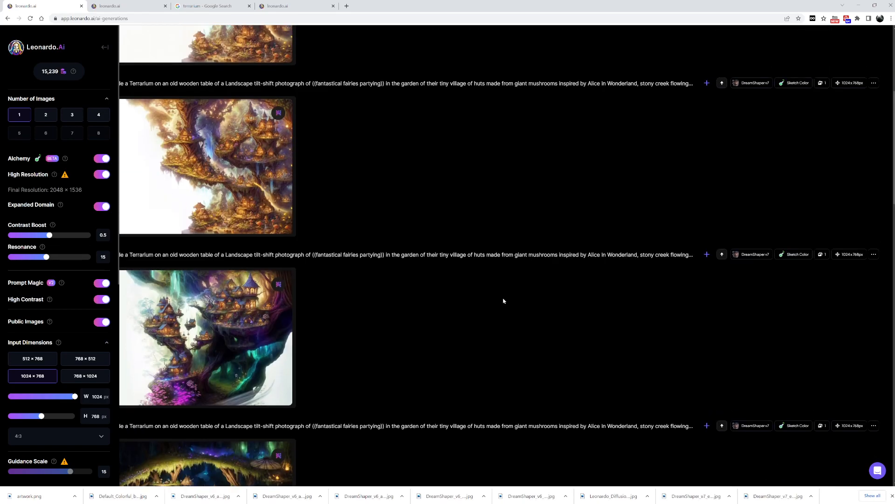
scroll(503, 301, up, 15)
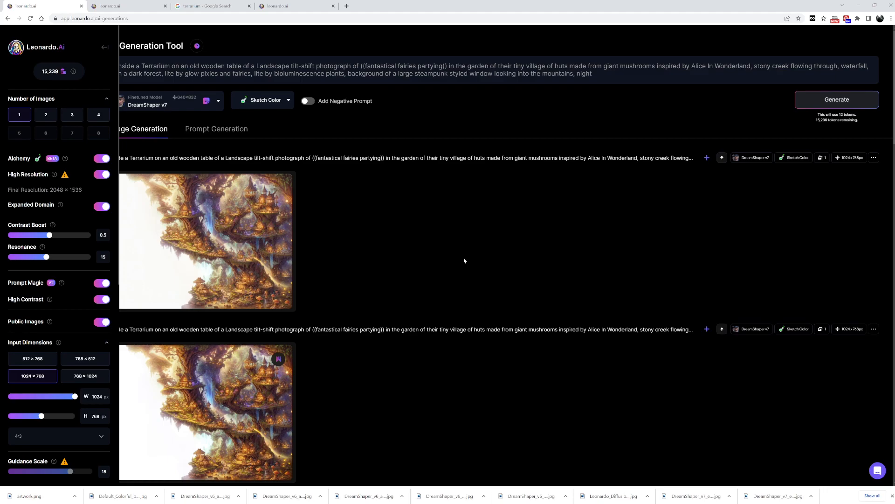
scroll(464, 260, down, 5)
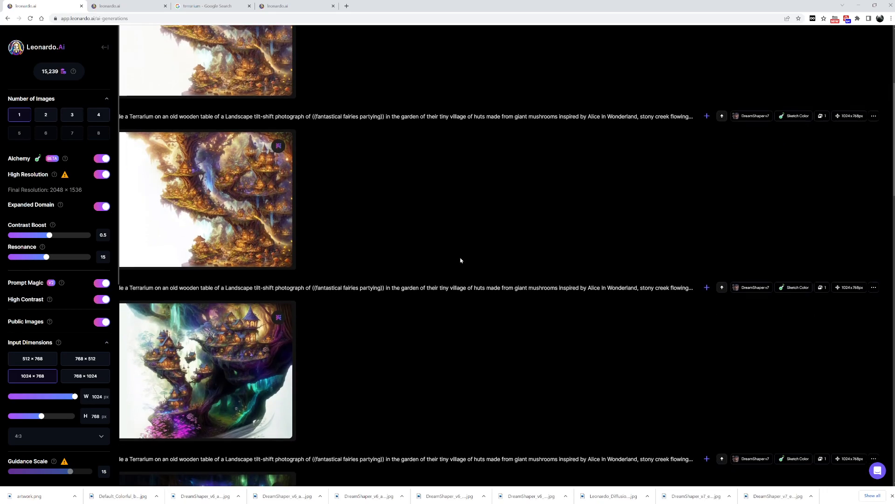
scroll(459, 260, down, 10)
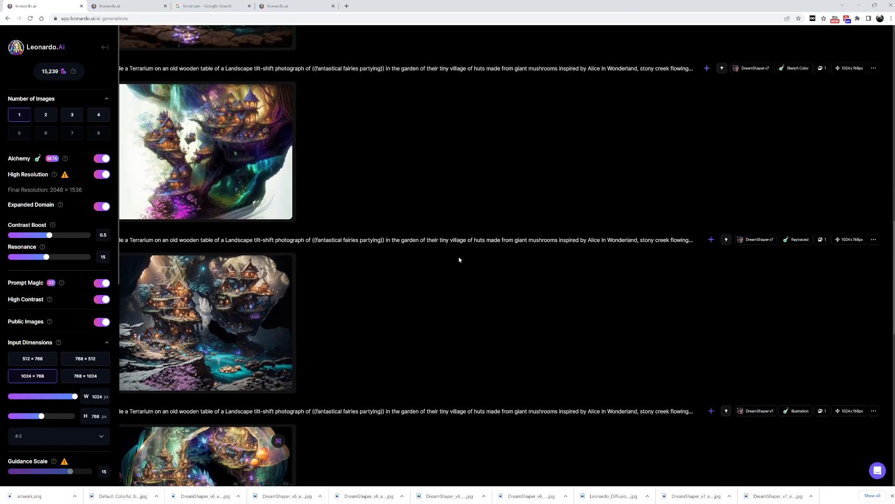
scroll(460, 260, down, 10)
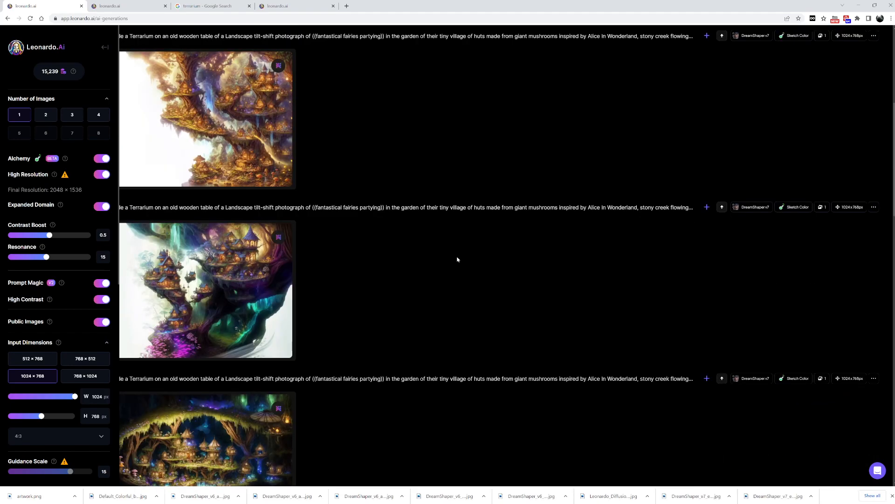
scroll(457, 259, up, 3)
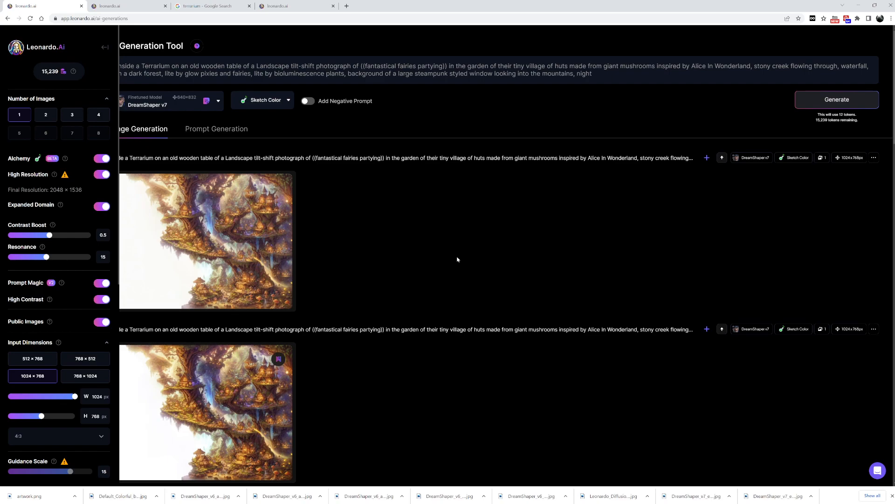